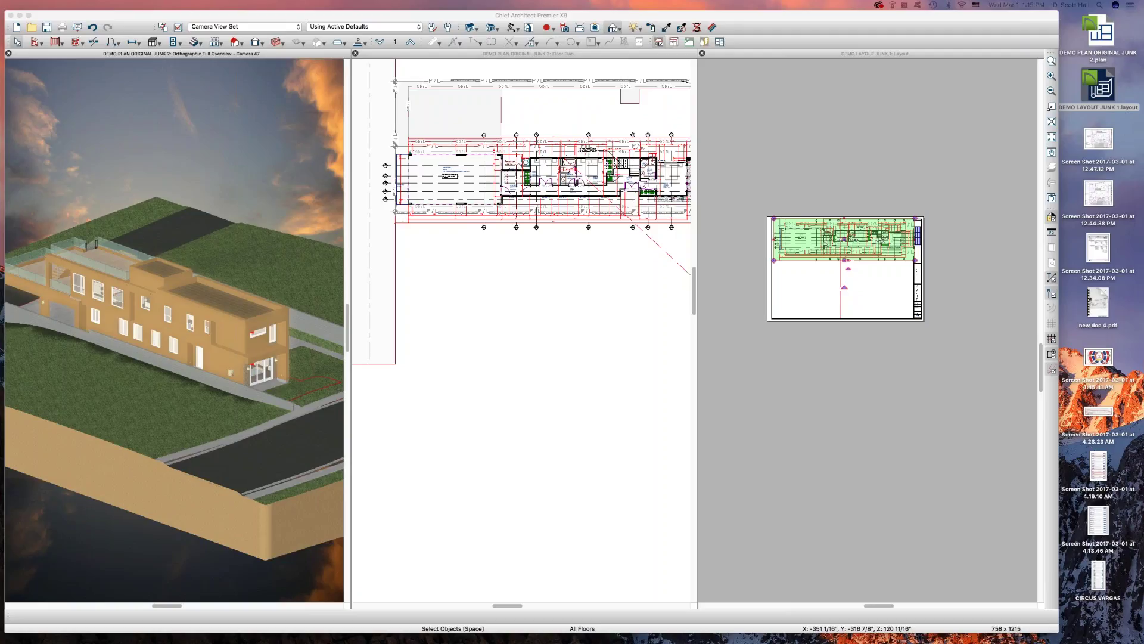
# Step: Inspect the building in the orthographic 3D overview and close that camera view
pyautogui.click(108, 390)
pyautogui.scroll(-3, 108, 390)
pyautogui.scroll(5, 108, 390)
pyautogui.scroll(-3, 107, 390)
pyautogui.click(207, 320)
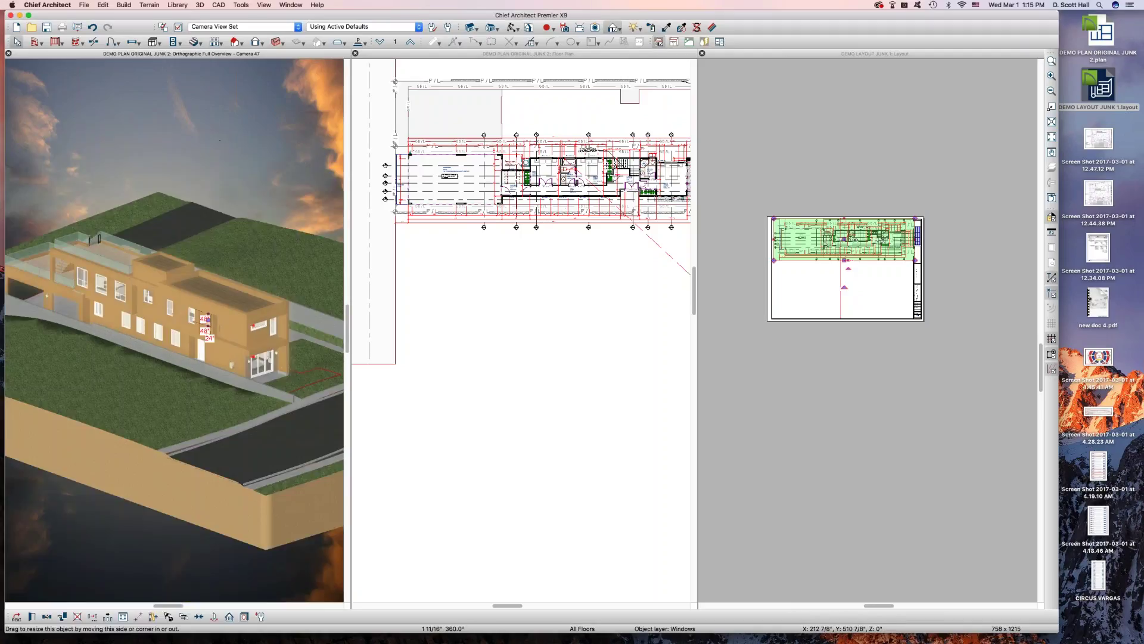
pyautogui.press('super+w')
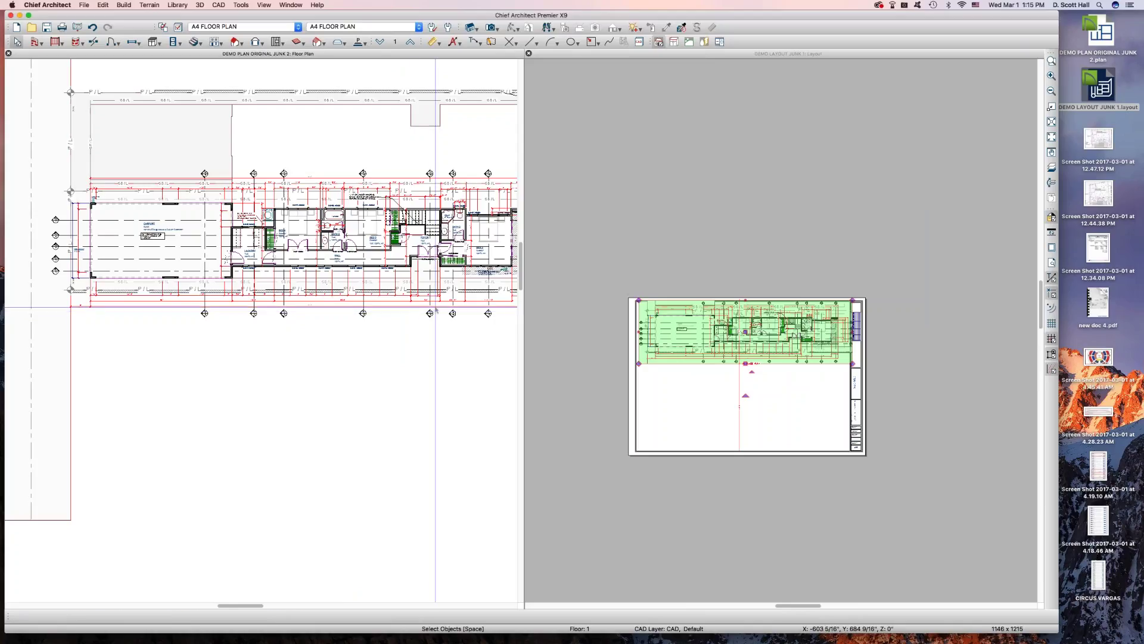
# Step: Examine the first-floor plan and compare it with its view placed on the layout sheet
pyautogui.scroll(-5, 357, 185)
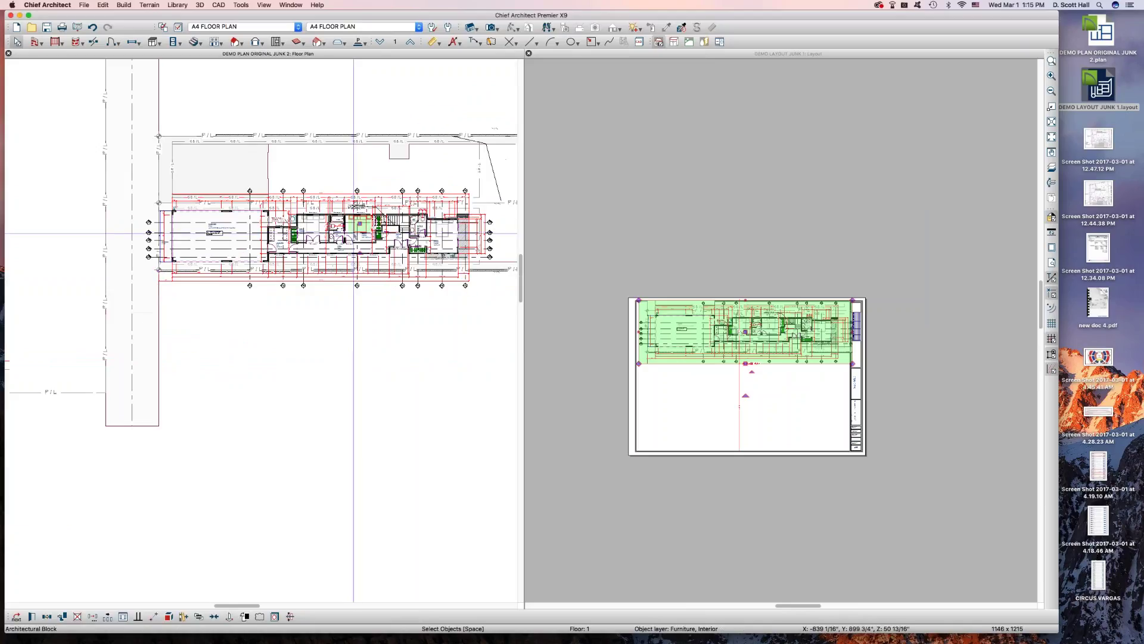
pyautogui.scroll(5, 359, 315)
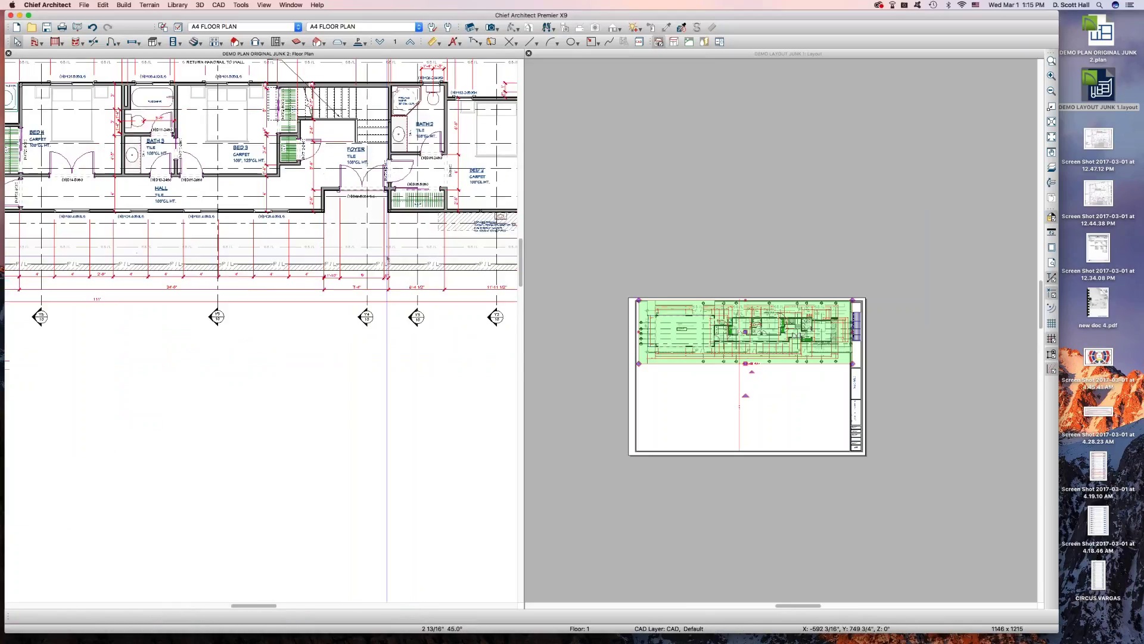
pyautogui.scroll(-2, 392, 314)
pyautogui.scroll(2, 391, 219)
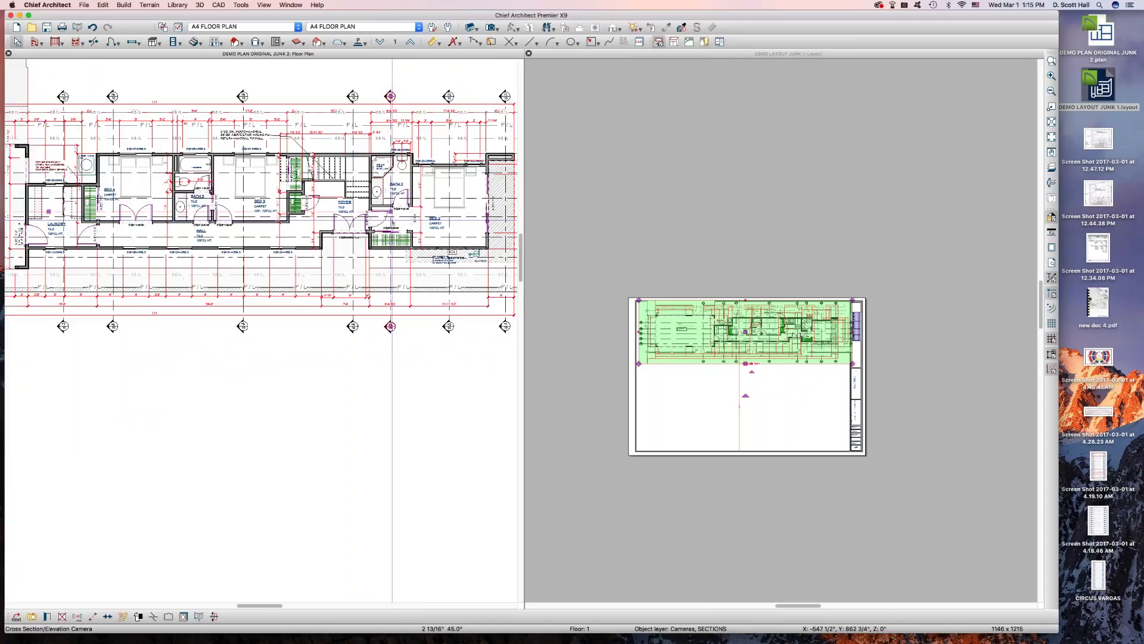
pyautogui.scroll(-3, 346, 231)
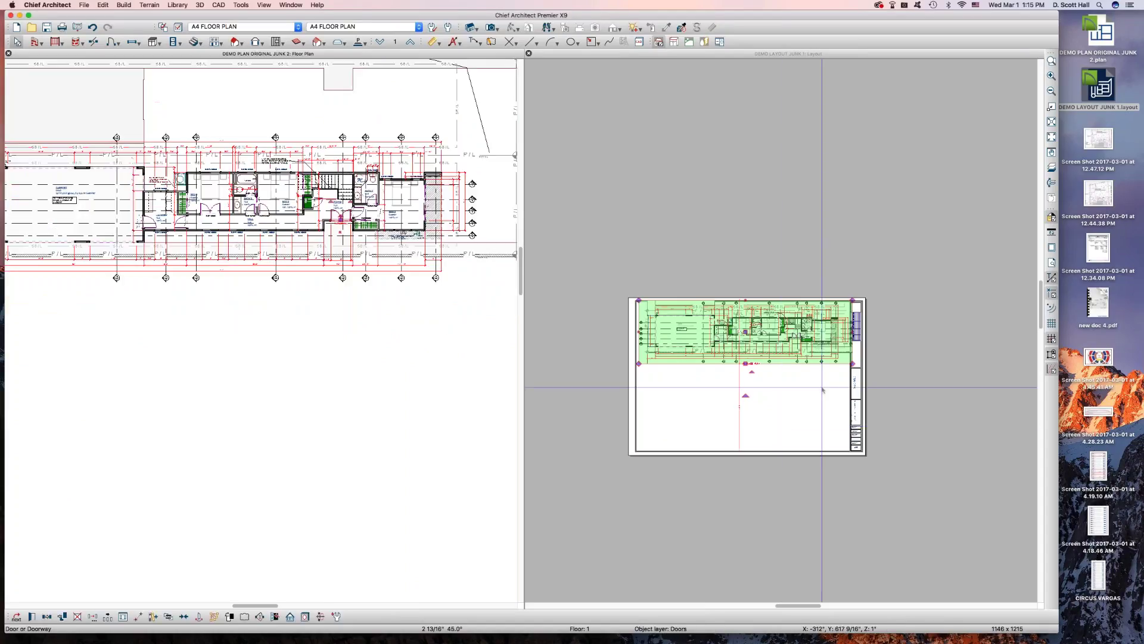
pyautogui.click(754, 364)
pyautogui.scroll(1, 754, 363)
pyautogui.click(749, 312)
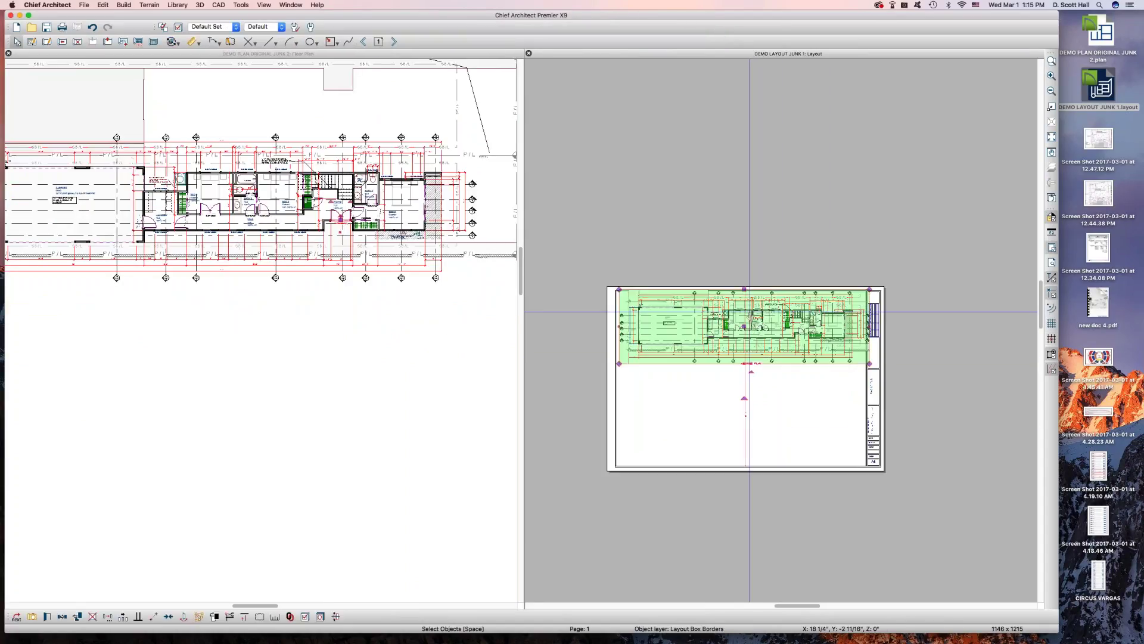
pyautogui.click(418, 359)
pyautogui.scroll(-2, 411, 355)
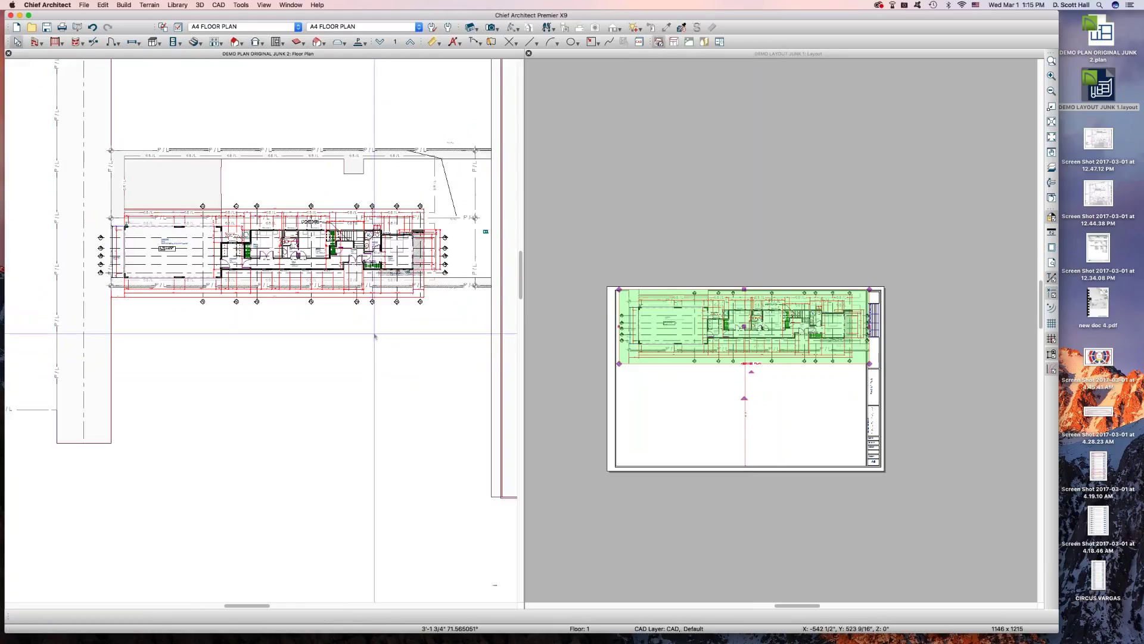
# Step: Switch the floor plan's active layer set to All Off Set BUT WALLS
pyautogui.click(252, 27)
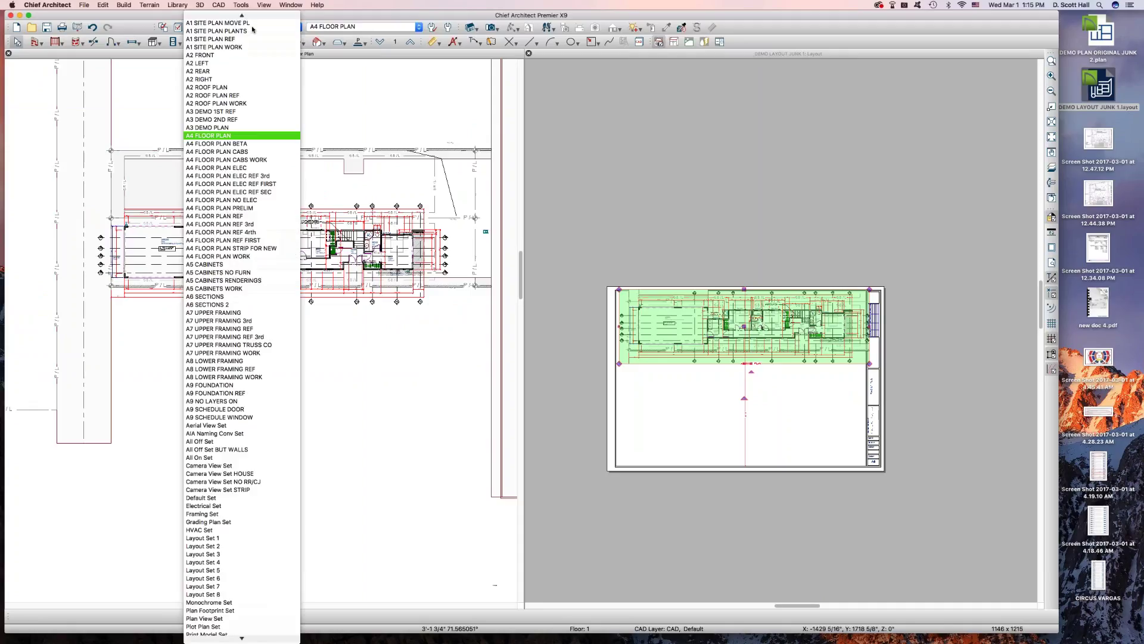
pyautogui.click(212, 451)
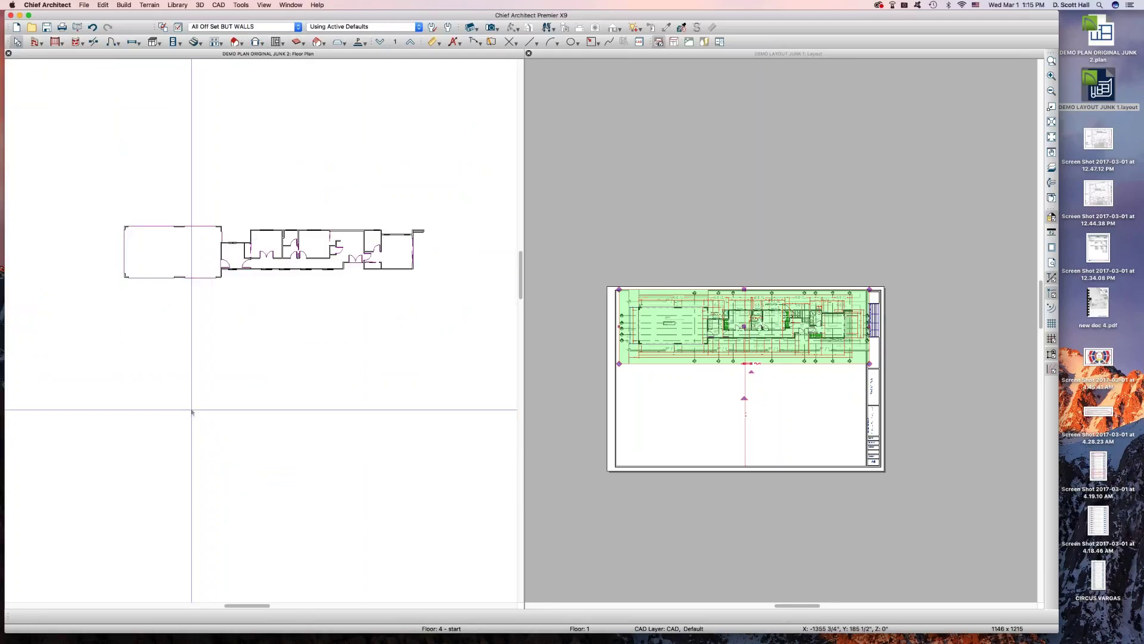
pyautogui.scroll(1, 116, 144)
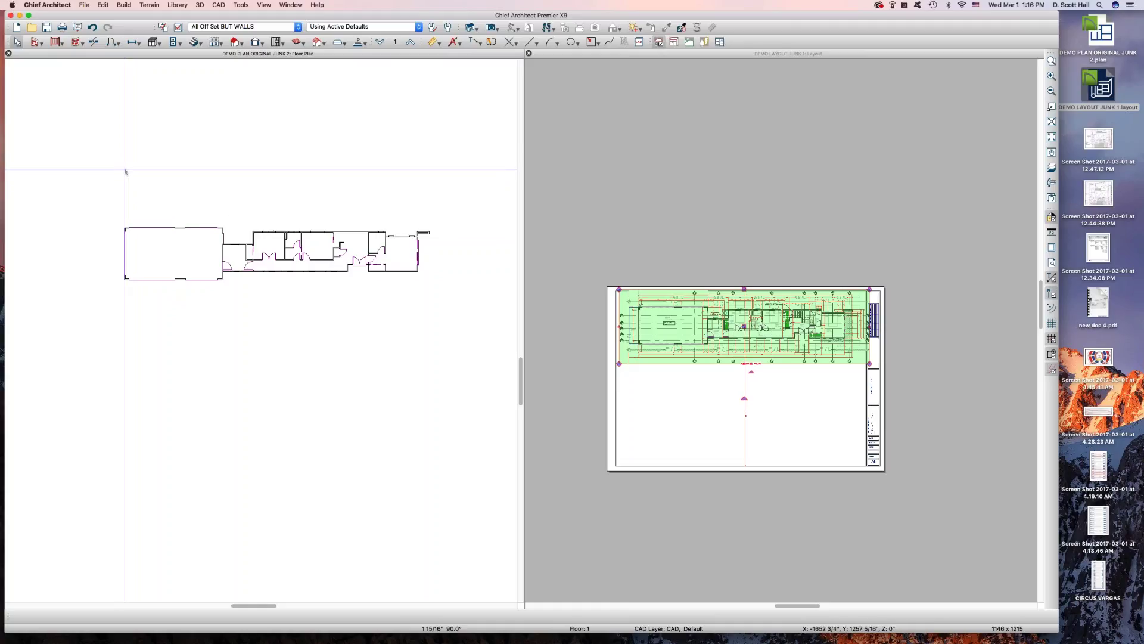
pyautogui.press('space')
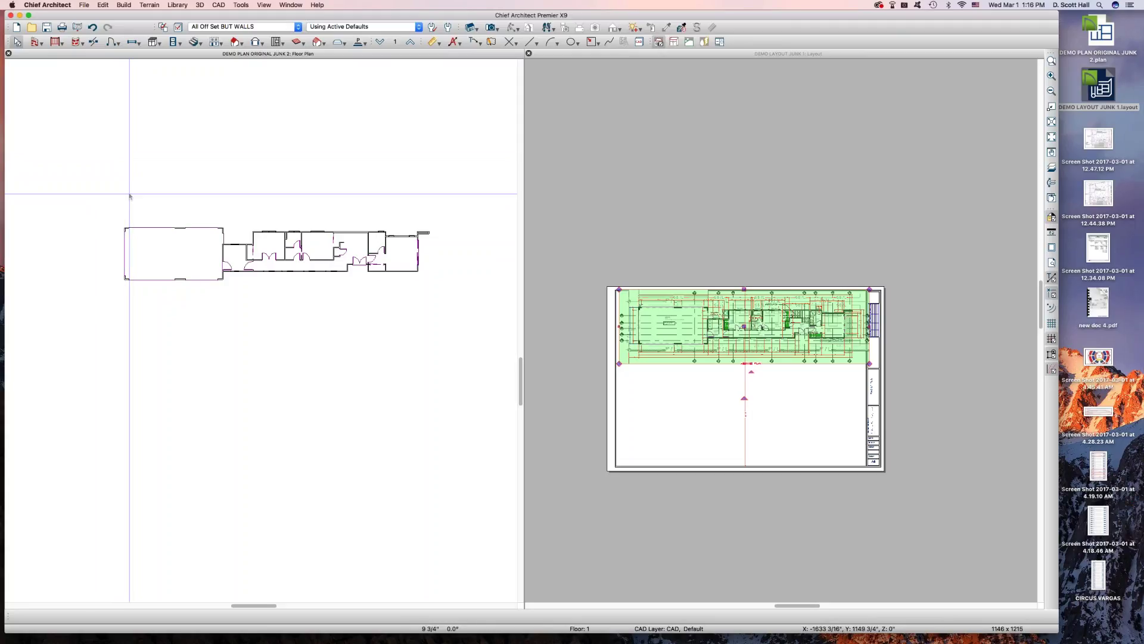
pyautogui.scroll(2, 130, 186)
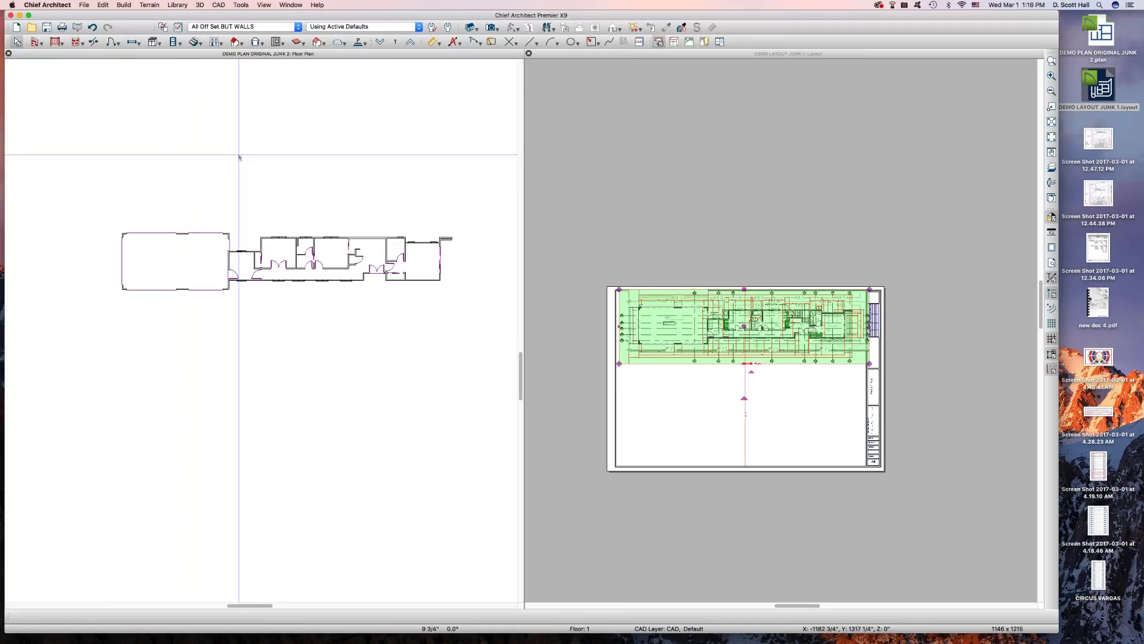
# Step: Create a CAD detail from the walls-only floor plan view
pyautogui.click(219, 5)
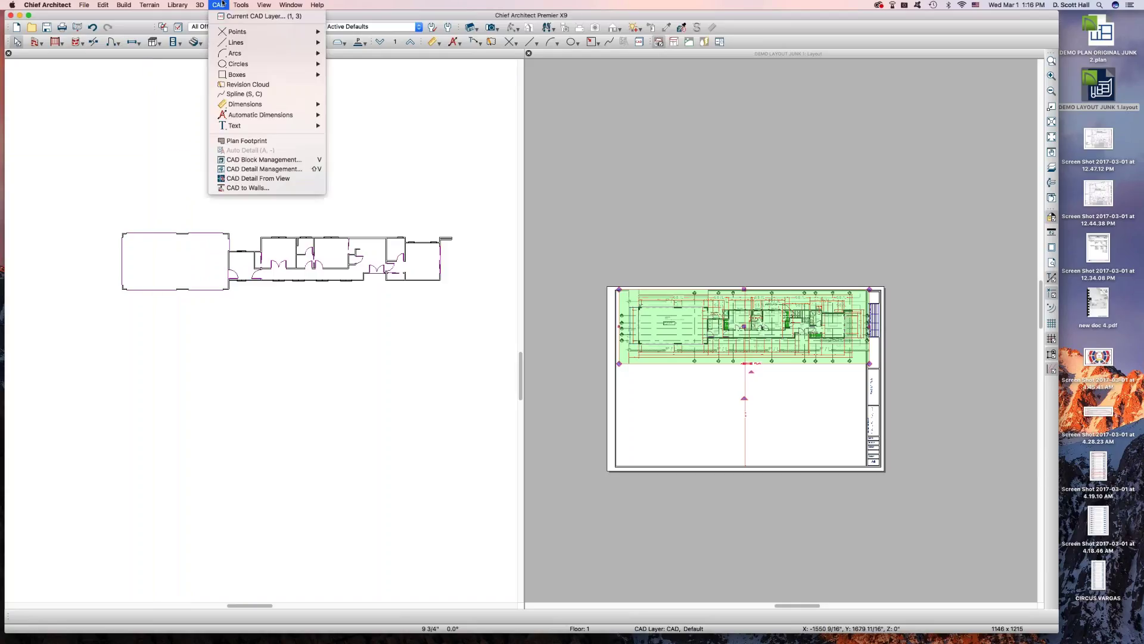
pyautogui.click(253, 178)
pyautogui.press('space')
pyautogui.scroll(-2, 252, 173)
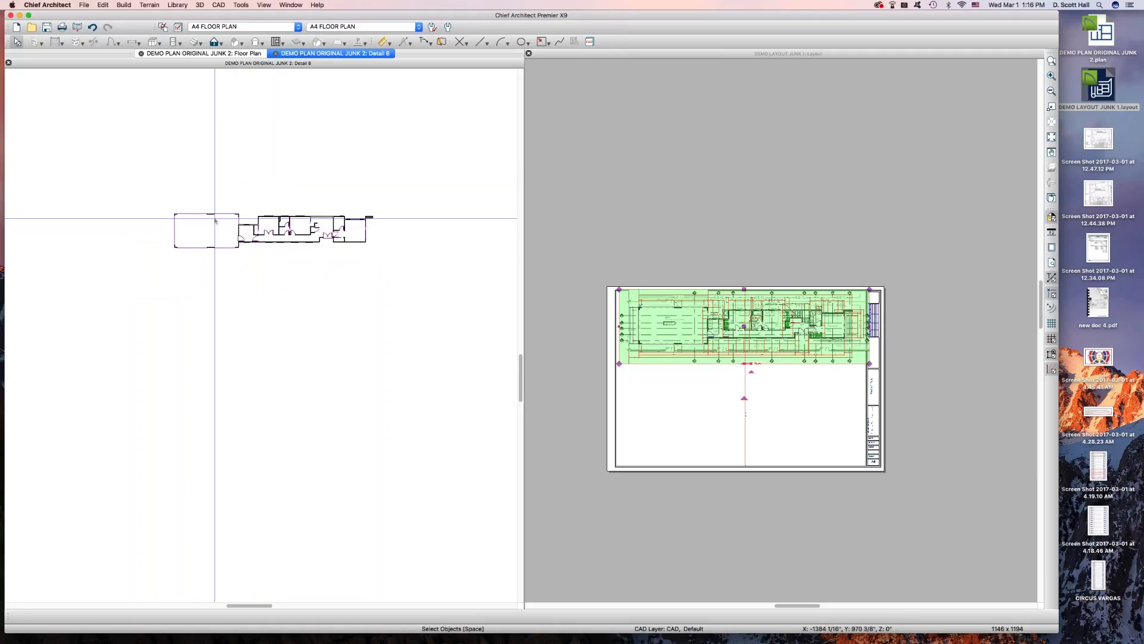
pyautogui.scroll(3, 217, 217)
pyautogui.scroll(-1, 63, 161)
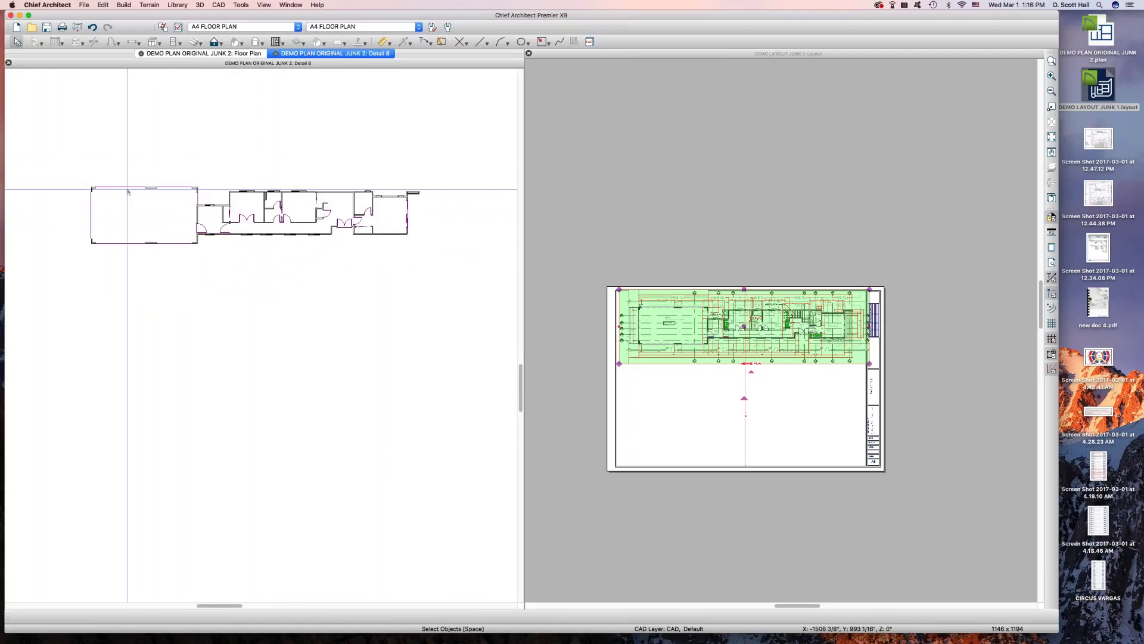
# Step: Copy all of the wall linework in the CAD detail and close the detail
pyautogui.click(120, 185)
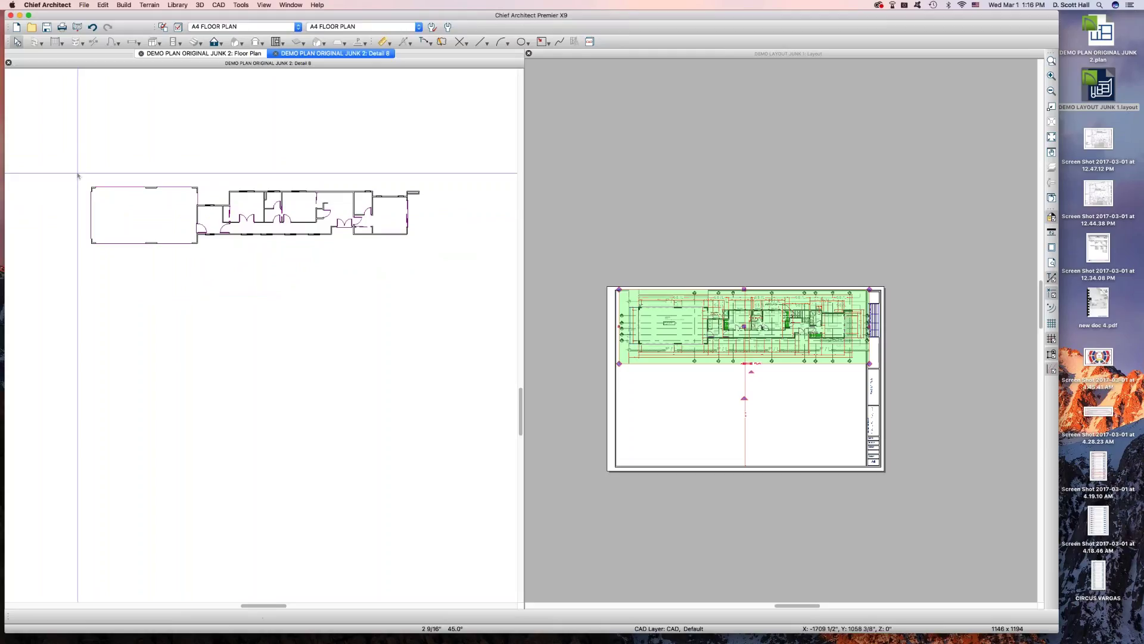
pyautogui.moveTo(64, 146); pyautogui.dragTo(517, 327)
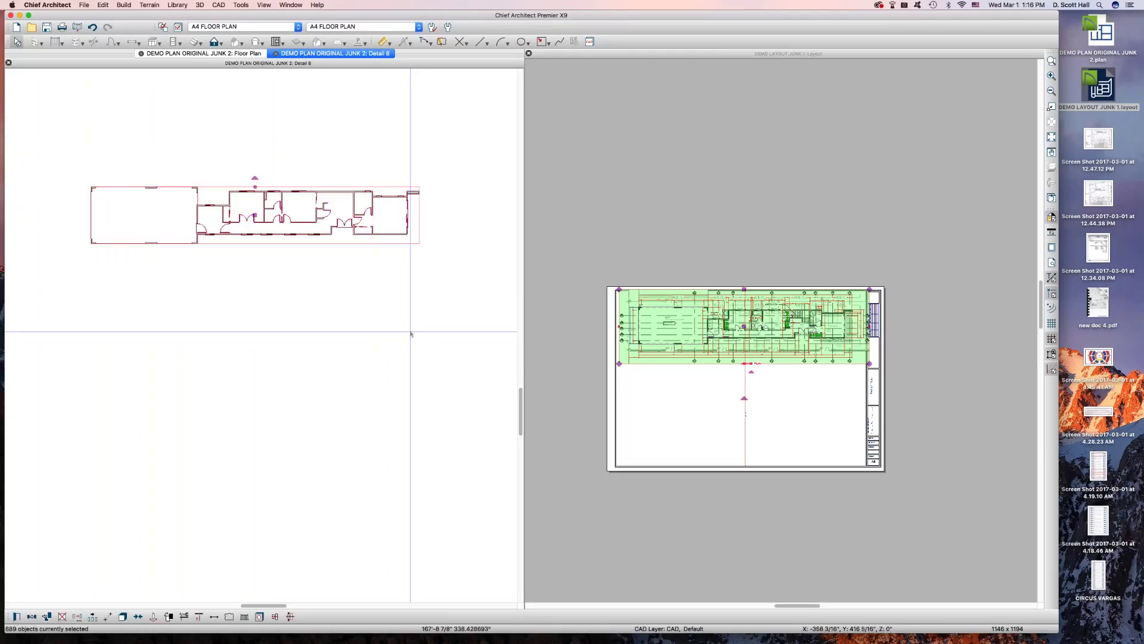
pyautogui.press('super+w')
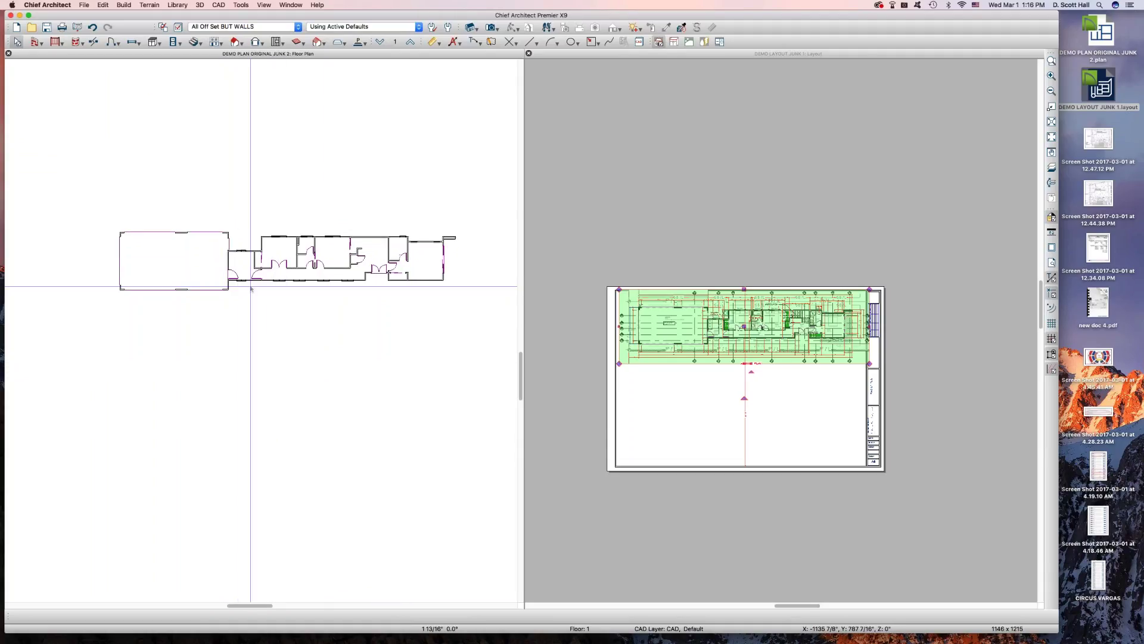
# Step: Paste the copied wall linework in place over the walls in the floor plan
pyautogui.scroll(-2, 251, 283)
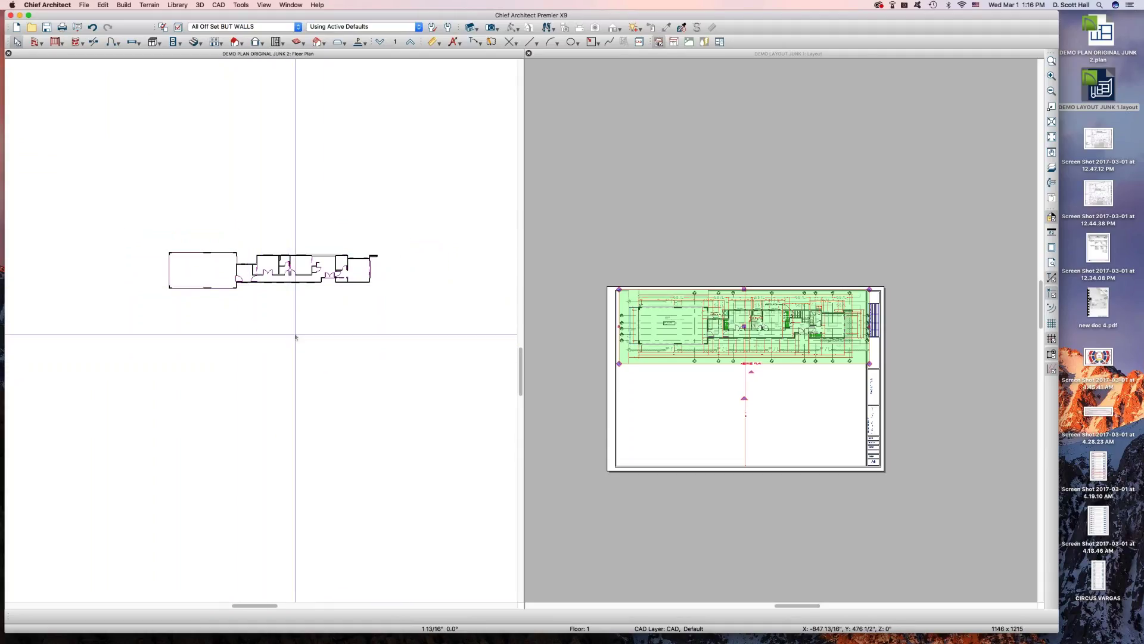
pyautogui.press('super+a')
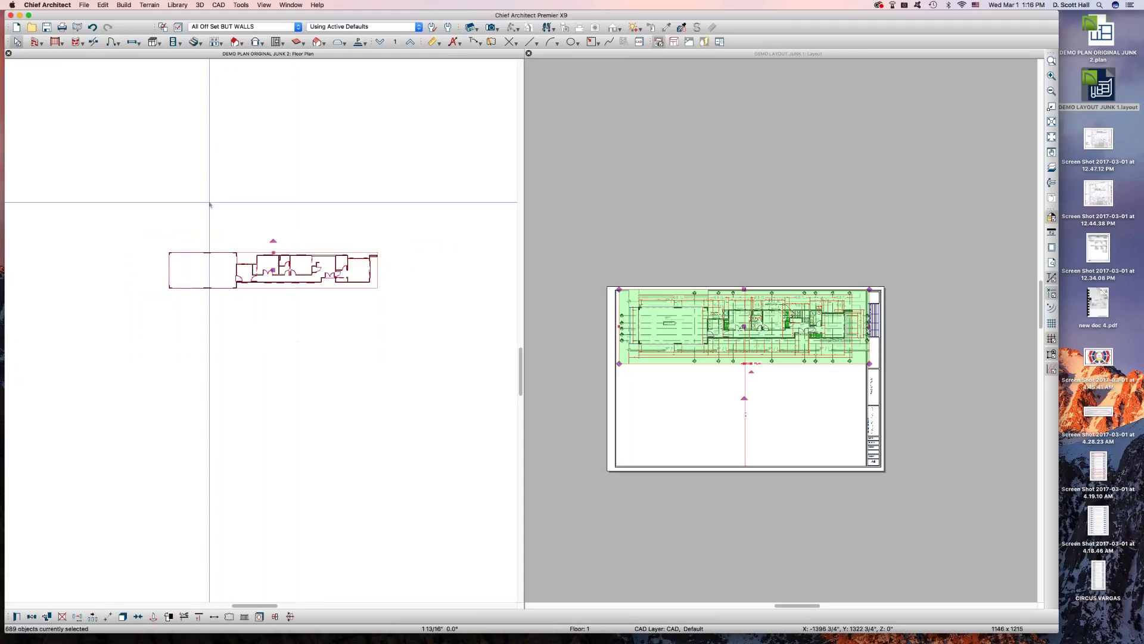
pyautogui.scroll(2, 216, 234)
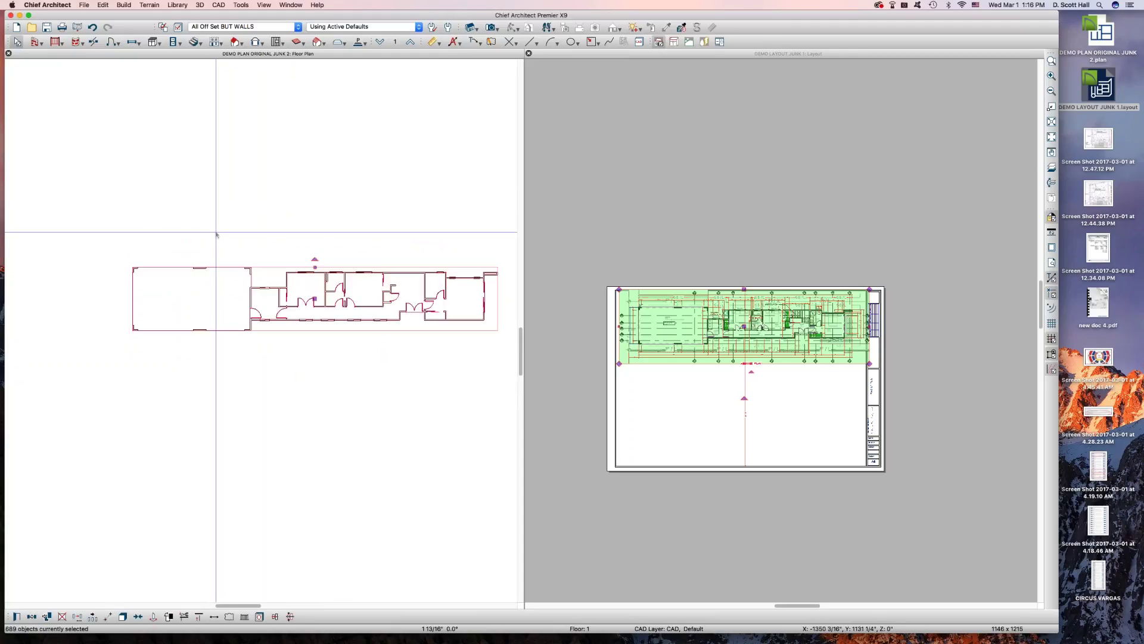
# Step: Assign the pasted wall linework to the -DEMO IN PLAN layer and deselect it
pyautogui.press('super+e')
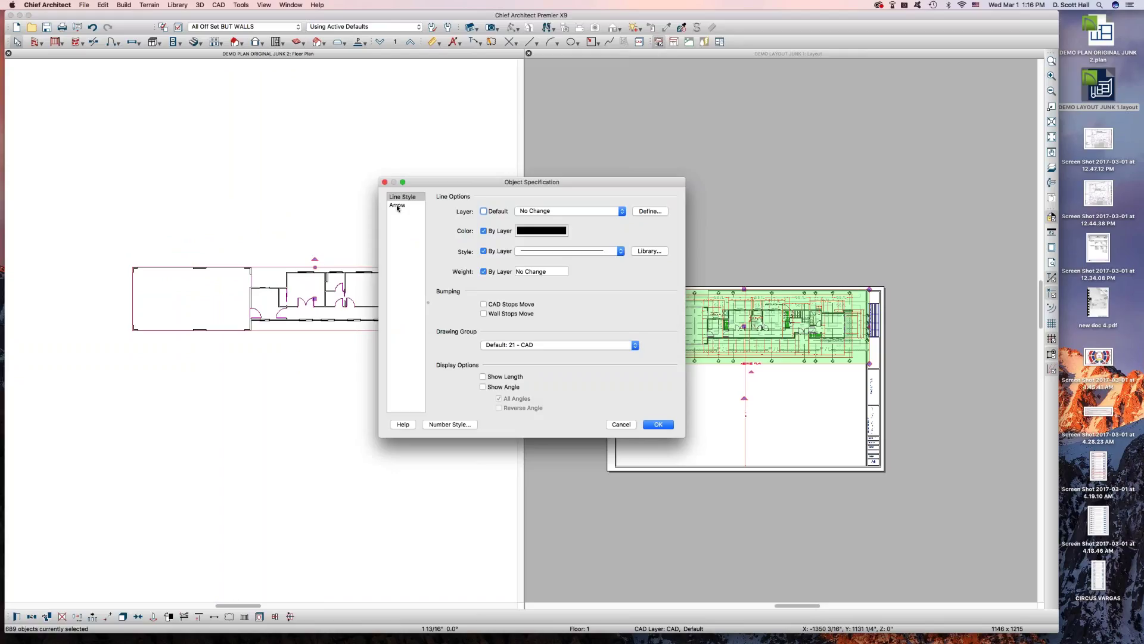
pyautogui.click(549, 211)
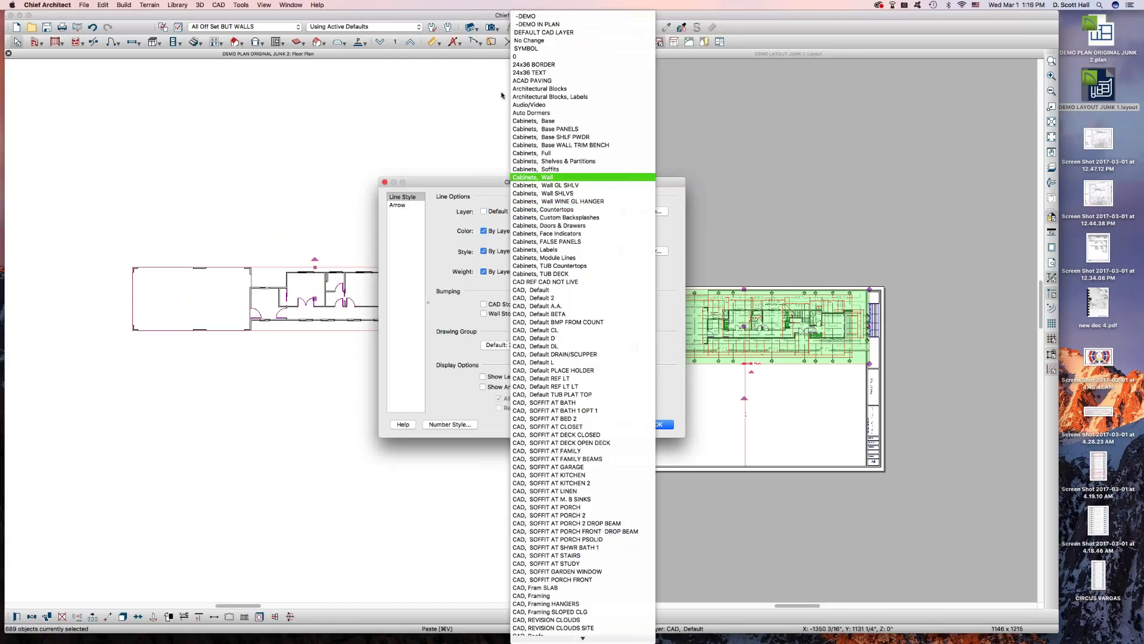
pyautogui.click(536, 24)
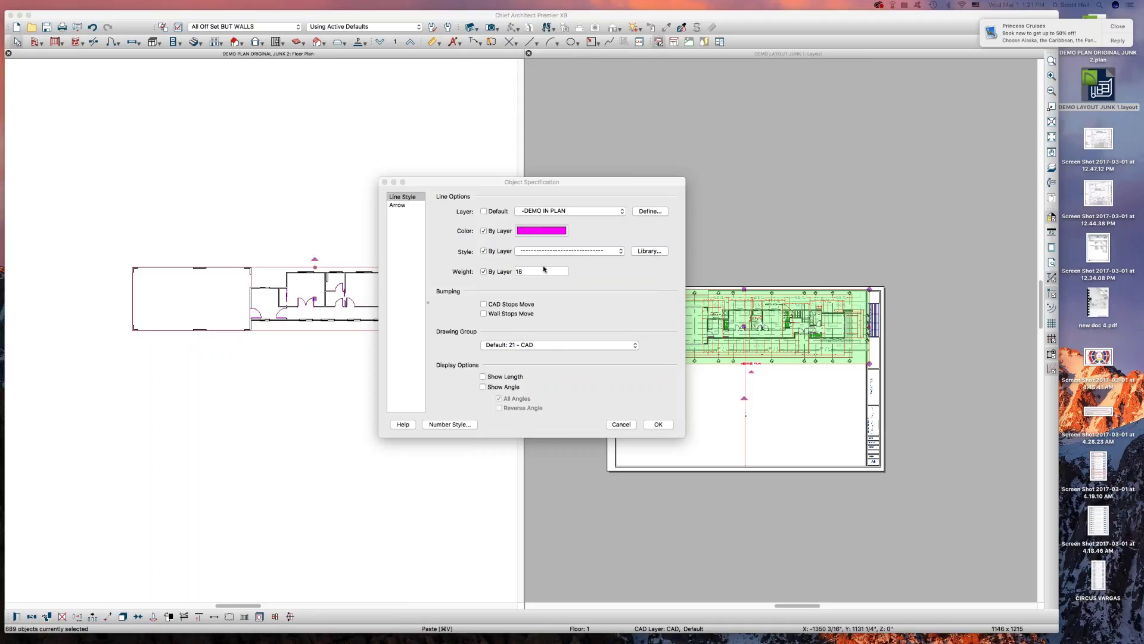
pyautogui.click(651, 426)
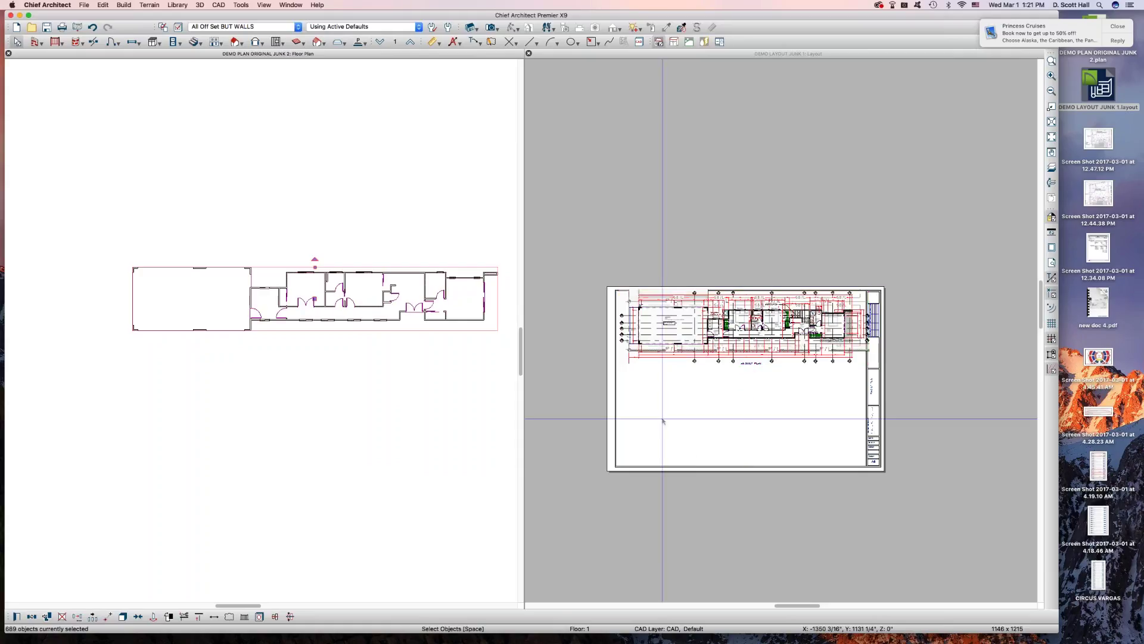
pyautogui.click(447, 359)
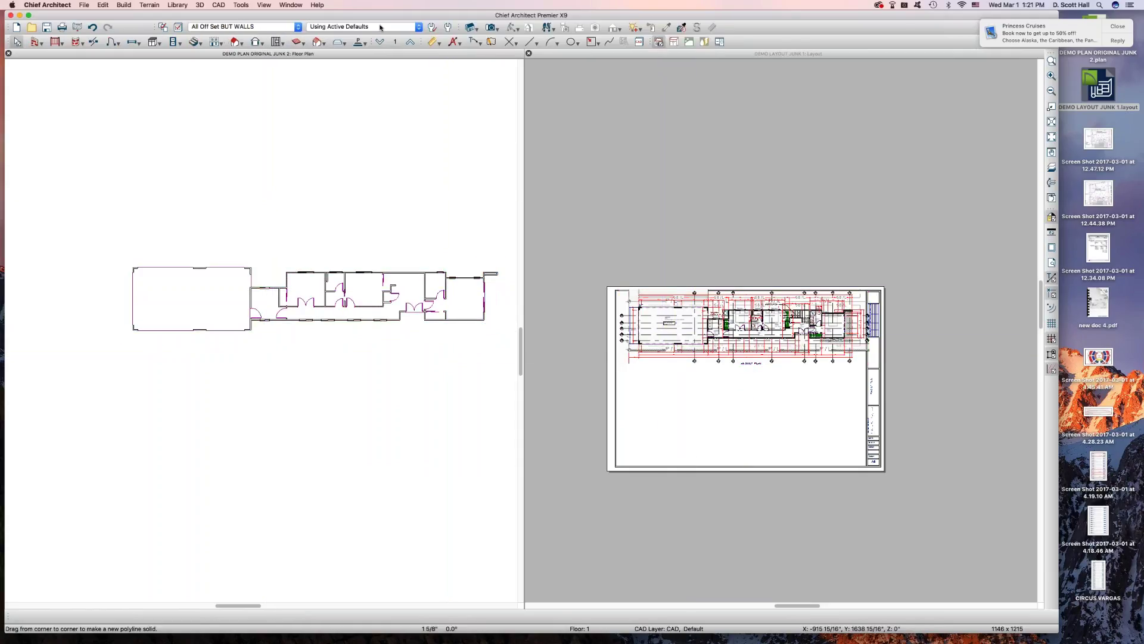
# Step: Switch the plan's annotation set to A4 FLOOR PLAN
pyautogui.click(380, 28)
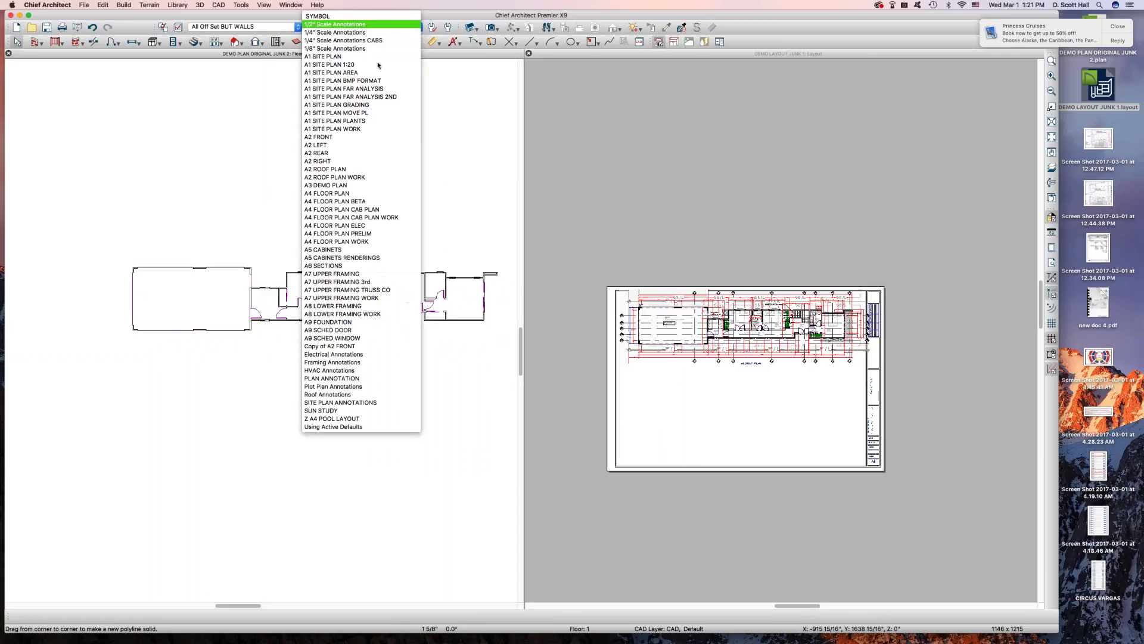
pyautogui.click(336, 193)
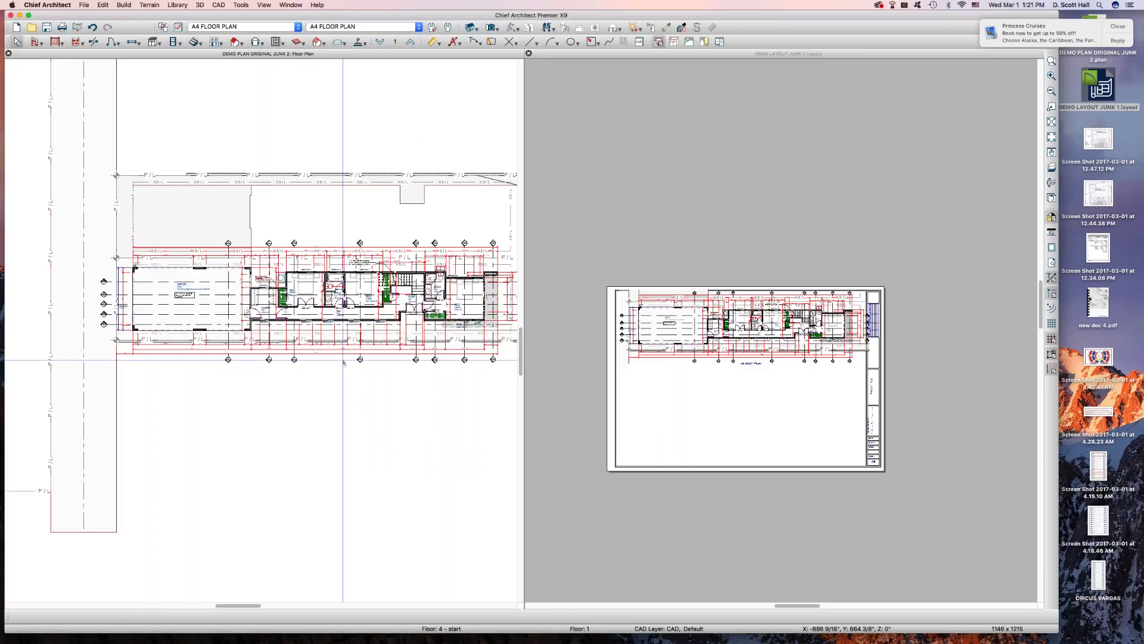
pyautogui.scroll(10, 320, 327)
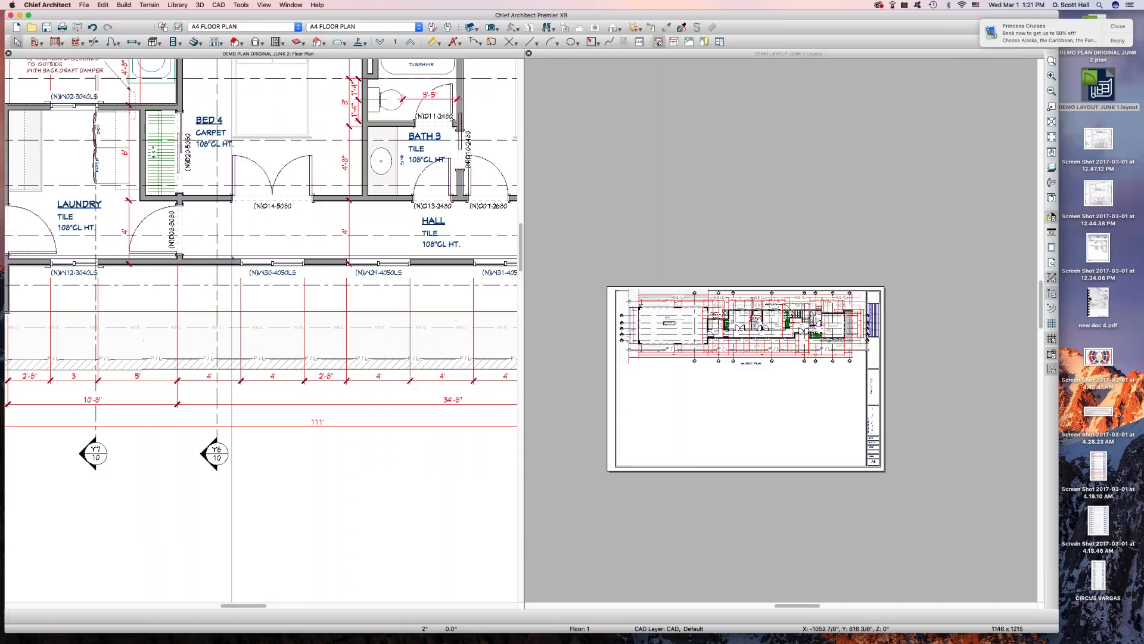
# Step: Set the -DEMO IN PLAN layer's color to magenta in the A4 FLOOR PLAN layer set
pyautogui.hotkey('ctrl', 'l')
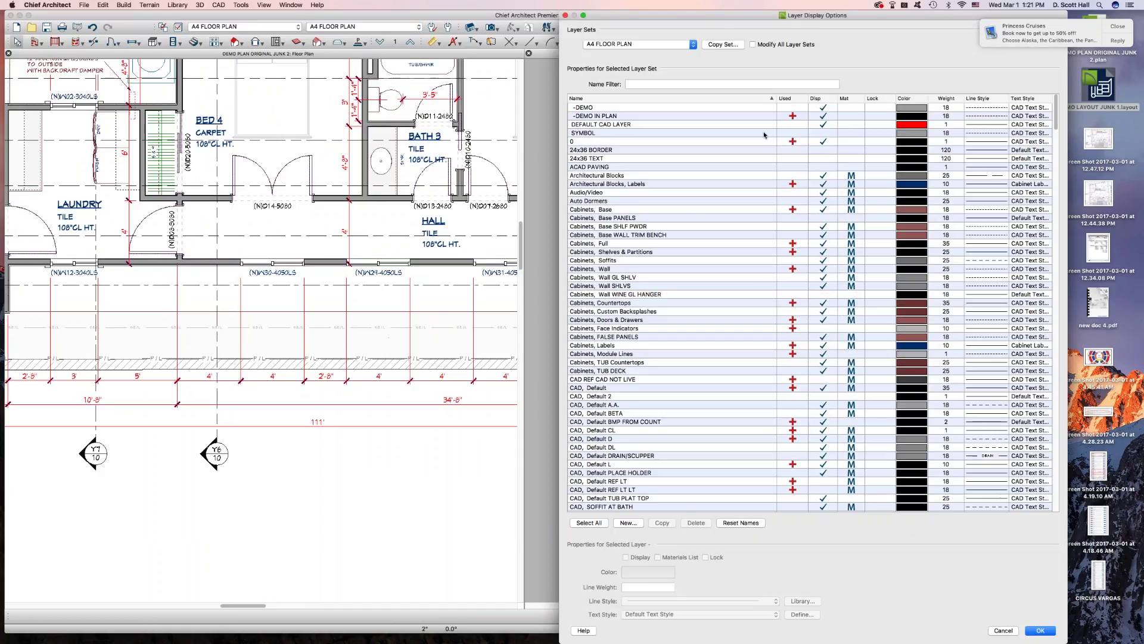
pyautogui.click(697, 118)
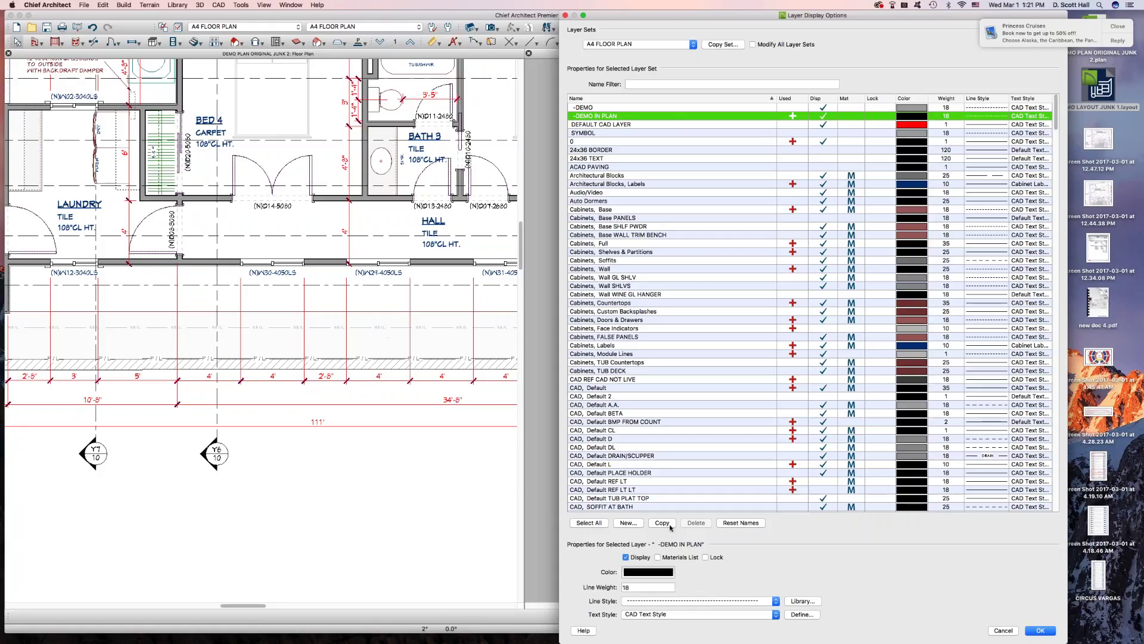
pyautogui.click(649, 572)
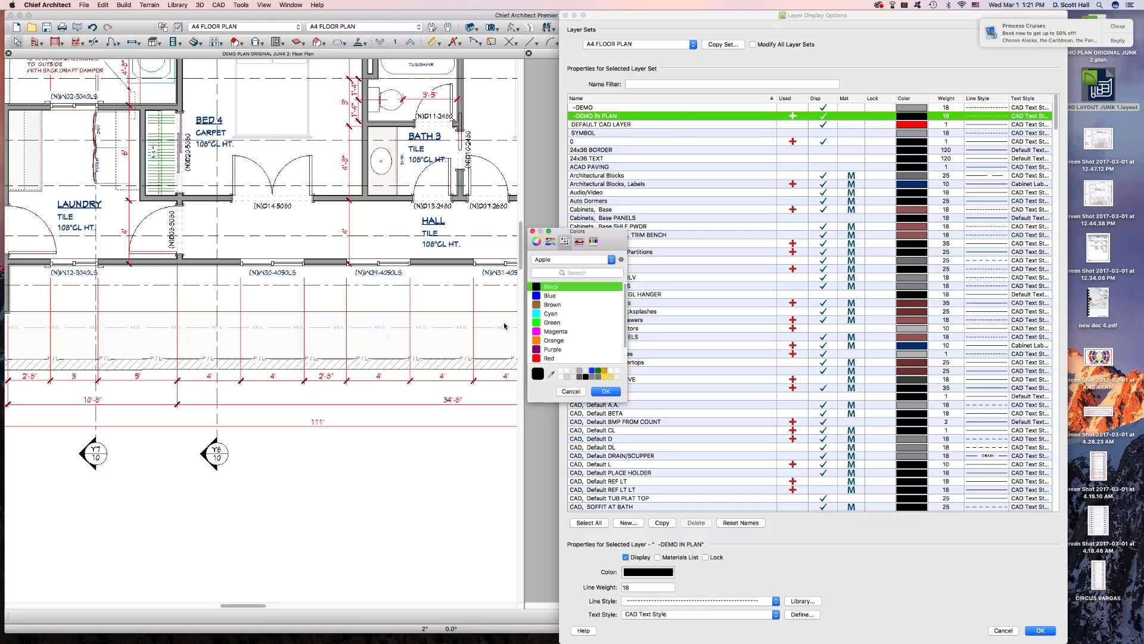
pyautogui.click(551, 331)
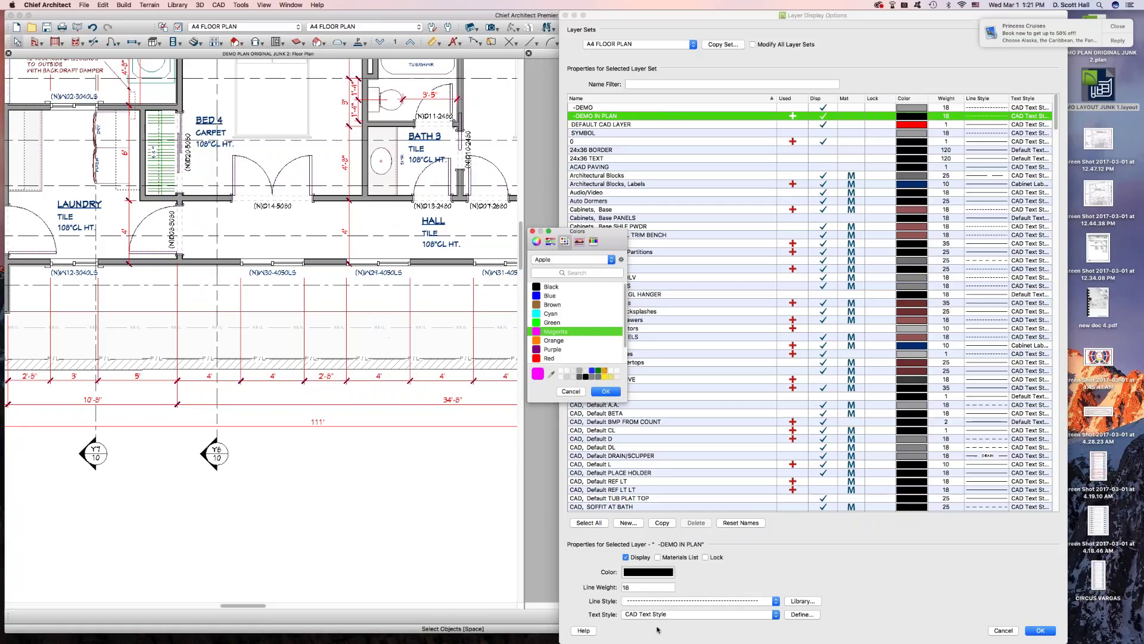
pyautogui.click(607, 391)
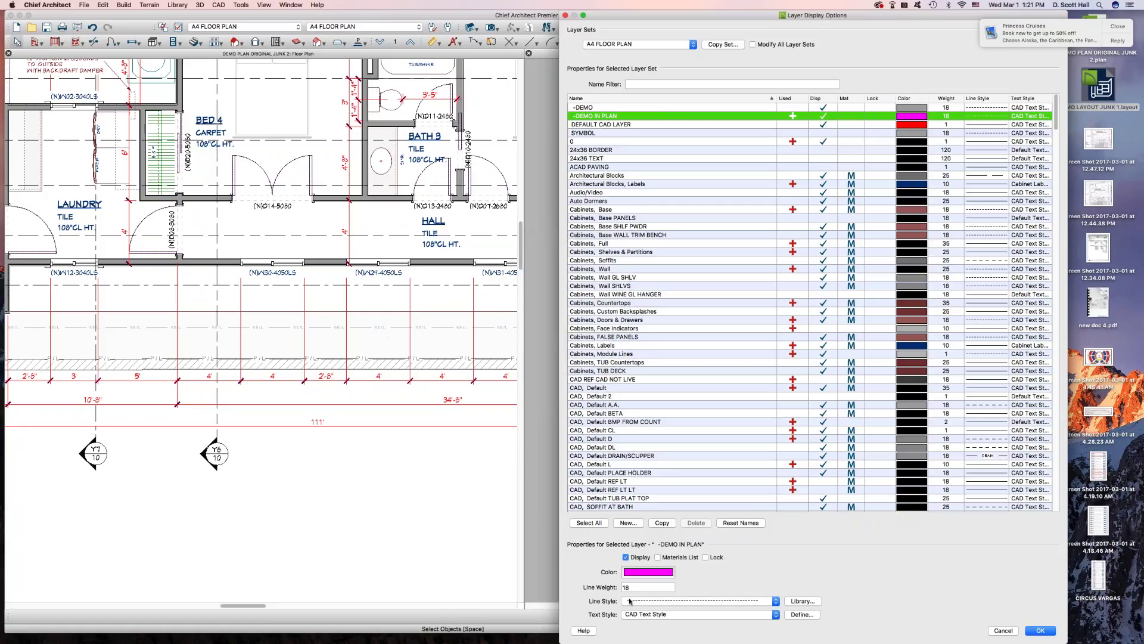
# Step: Set the -DEMO IN PLAN layer's line weight to 200 and turn on line weight display in the plan
pyautogui.press('Tab')
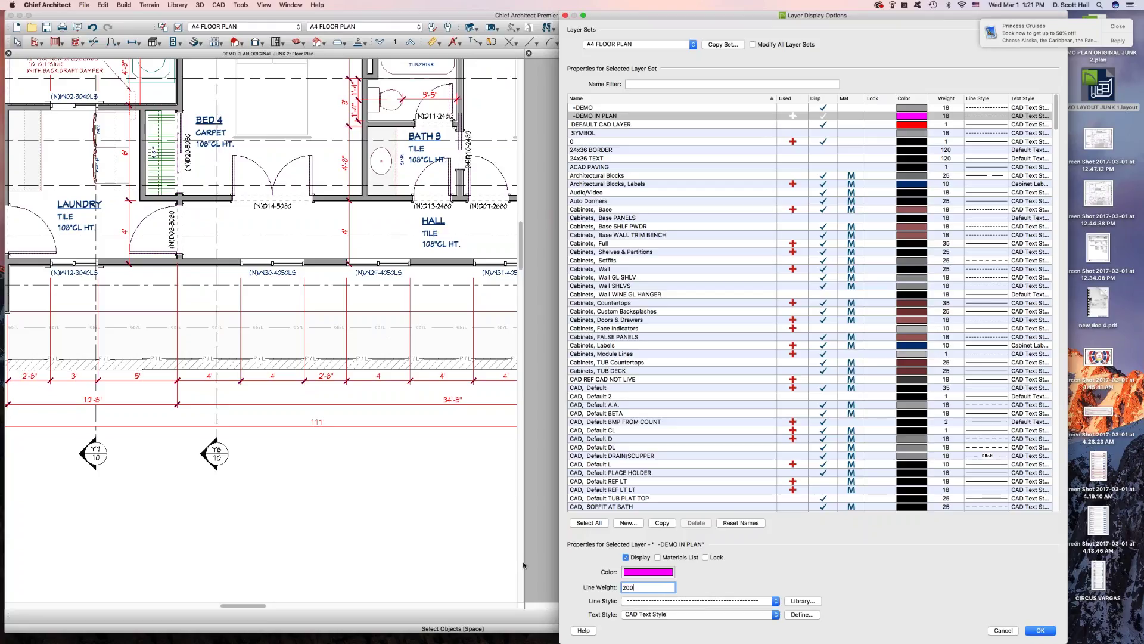
pyautogui.press('Return')
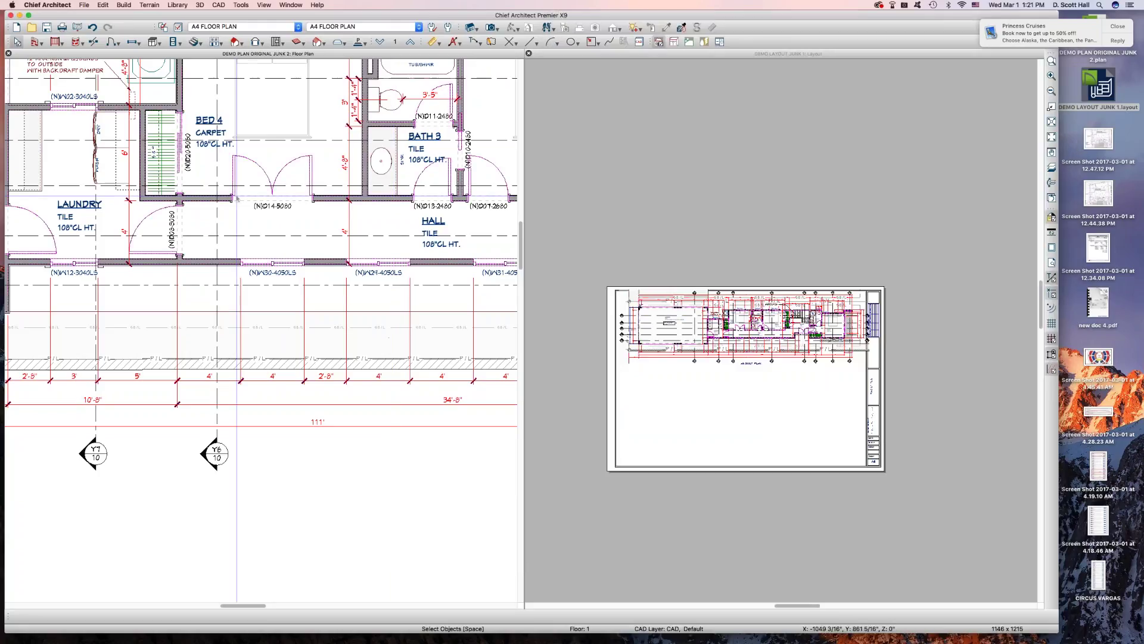
pyautogui.scroll(5, 253, 307)
pyautogui.scroll(3, 253, 307)
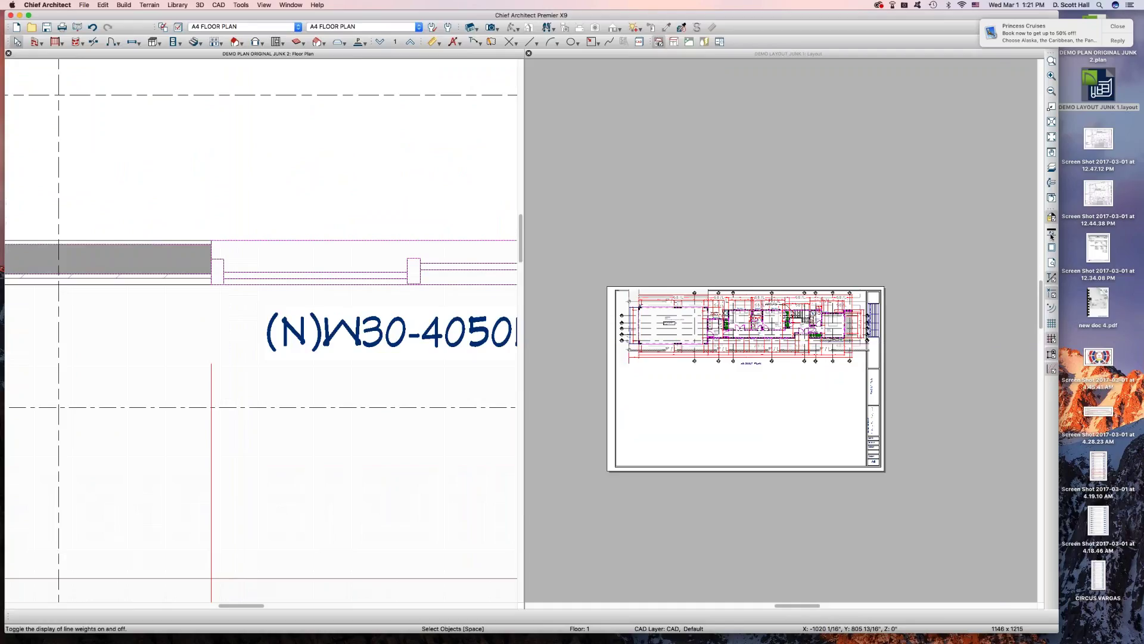
pyautogui.scroll(-4, 49, 369)
pyautogui.scroll(-4, 224, 331)
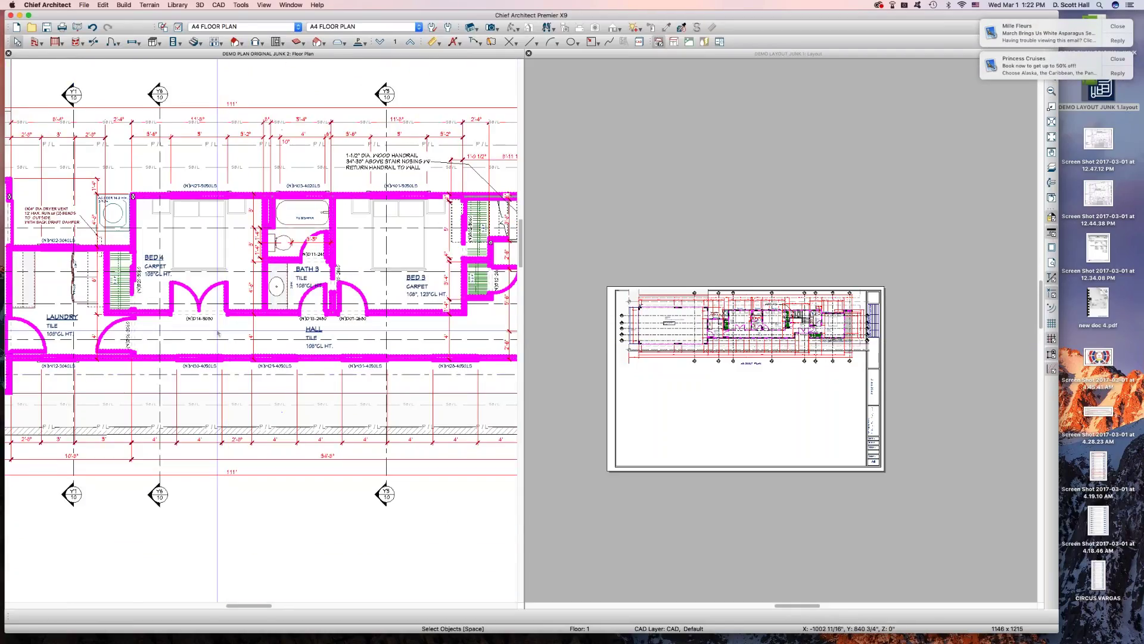
# Step: Set the -DEMO IN PLAN layer's line weight to 45 and check the wall linework around Bed 4 and Bath 3
pyautogui.press('super+l')
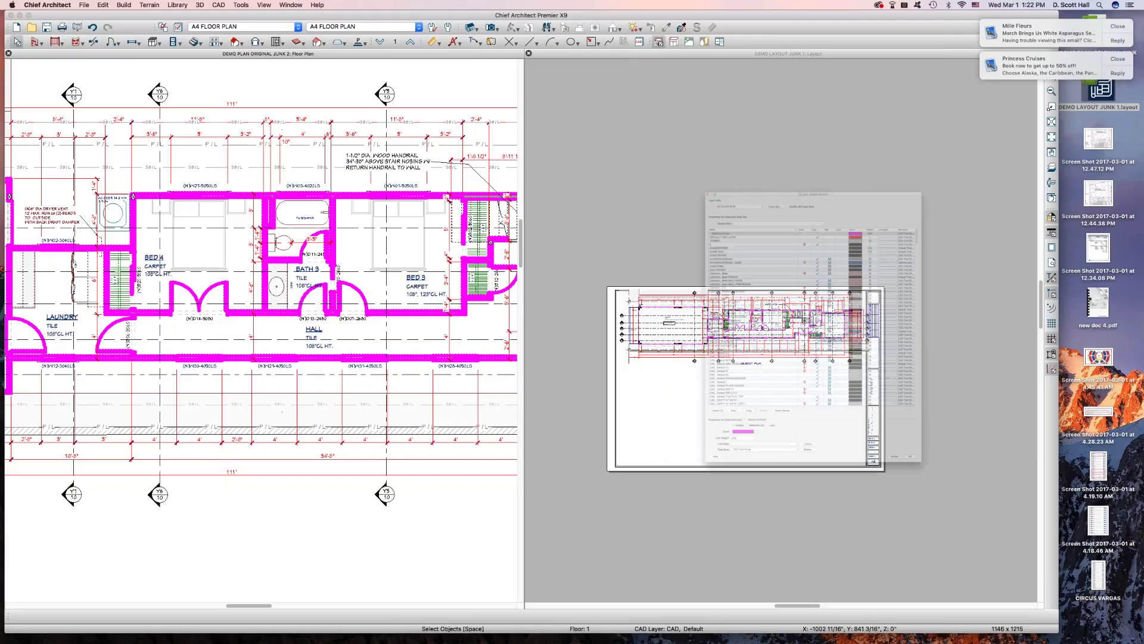
pyautogui.click(768, 113)
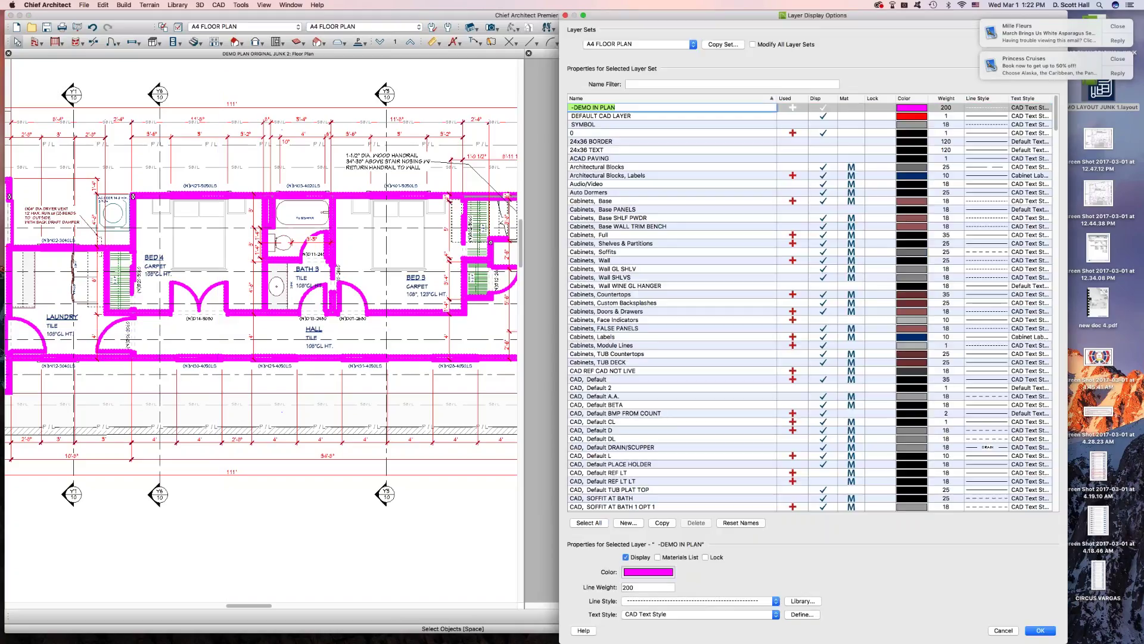
pyautogui.press('Tab')
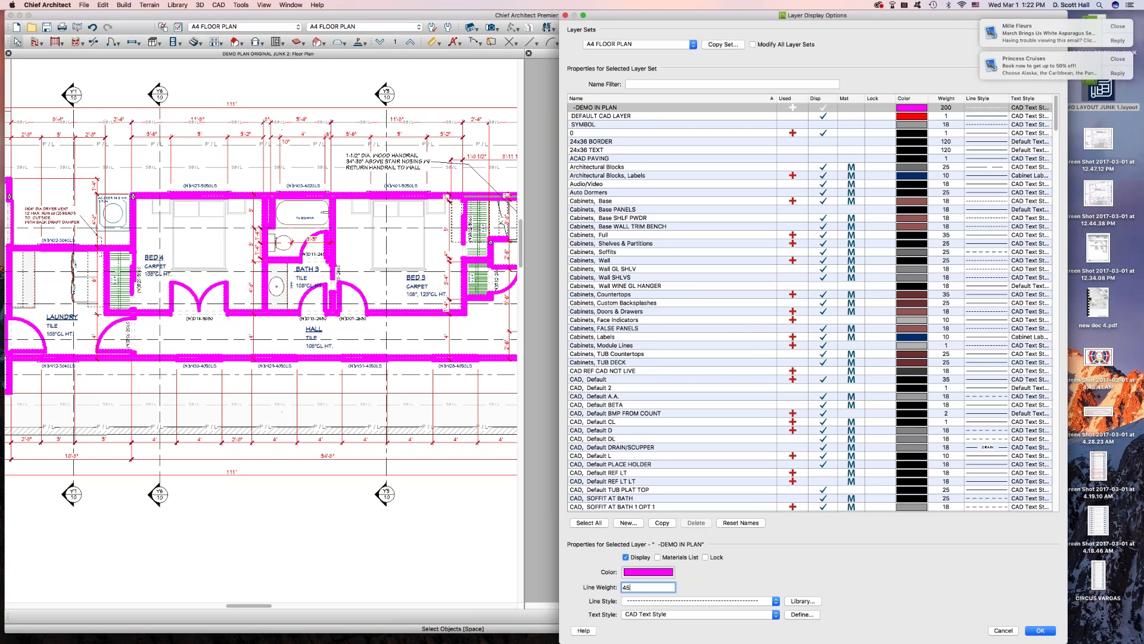
pyautogui.press('Return')
pyautogui.scroll(4, 229, 322)
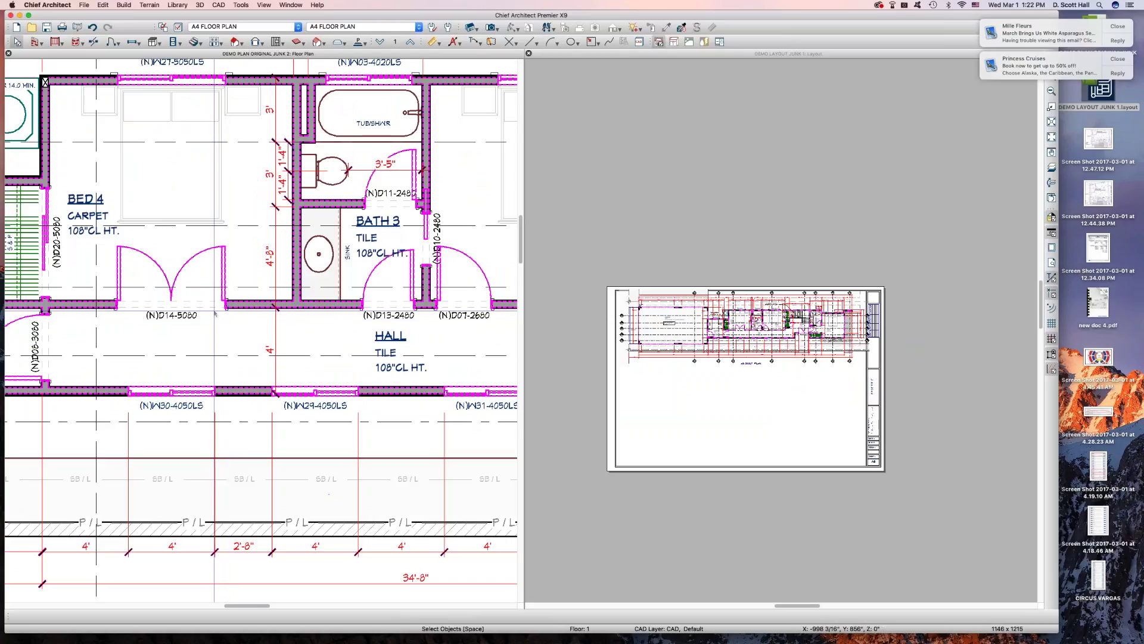
pyautogui.scroll(2, 226, 319)
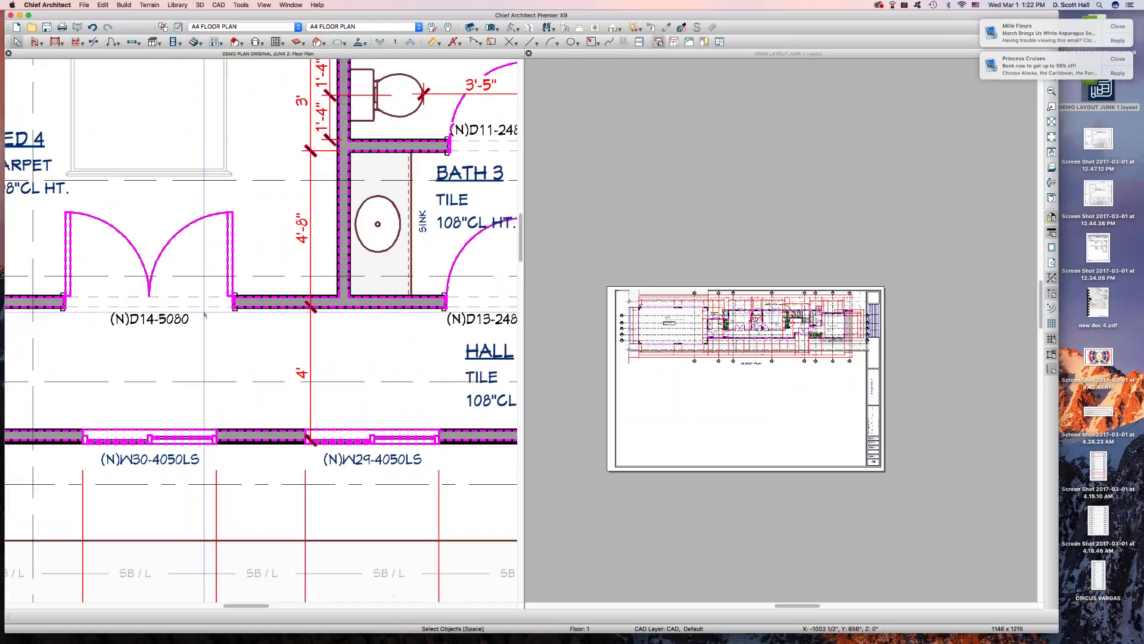
pyautogui.scroll(-1, 200, 323)
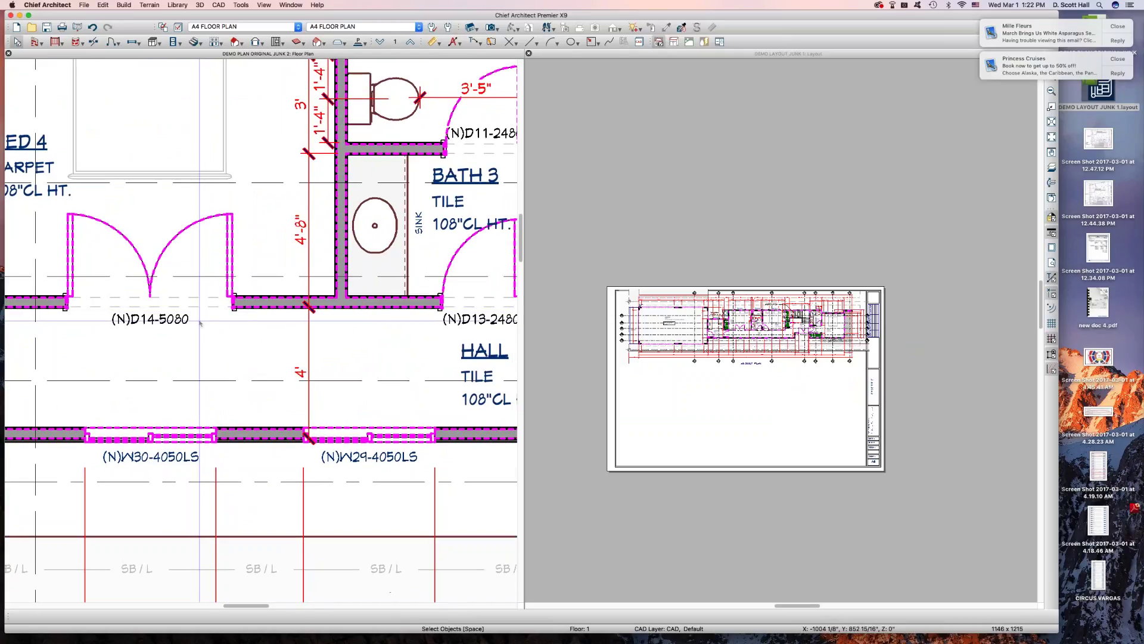
pyautogui.scroll(-3, 199, 322)
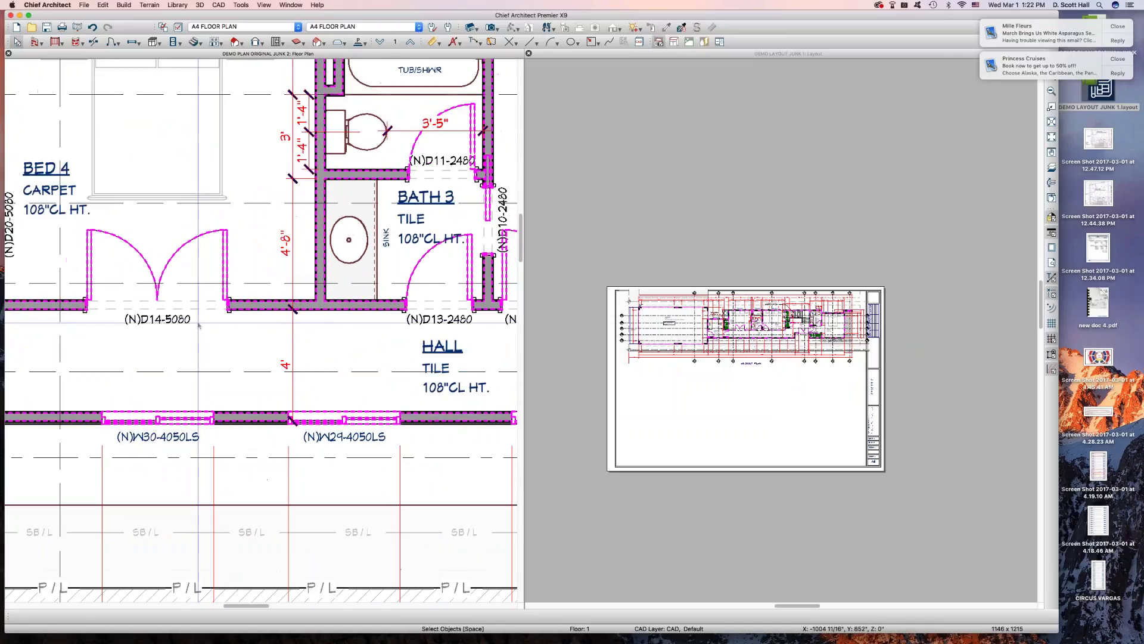
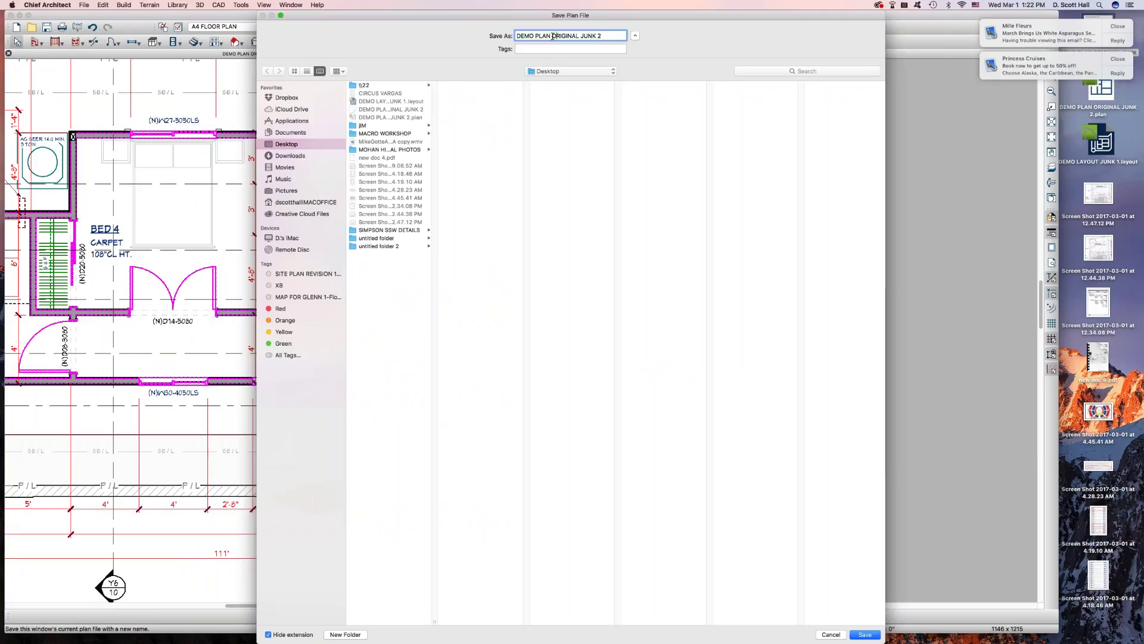
# Step: Save the plan under the new name DEMO PLAN PROPOSED JUNK 1 on the Desktop
pyautogui.moveTo(552, 36); pyautogui.dragTo(670, 48)
pyautogui.write('PROPOSED JUN')
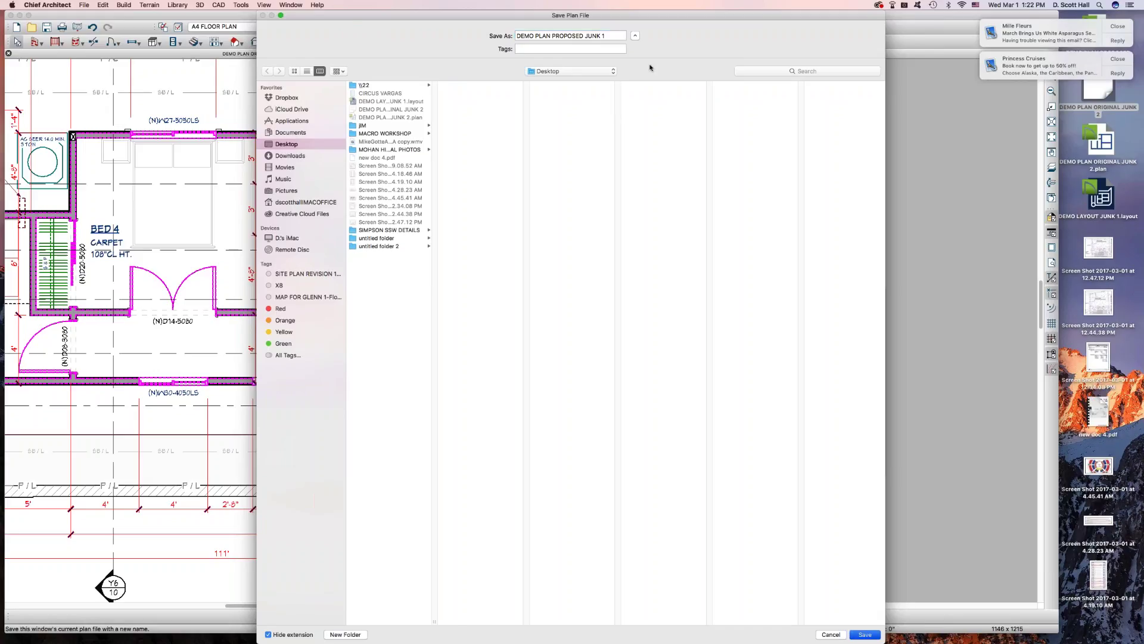
pyautogui.press('Return')
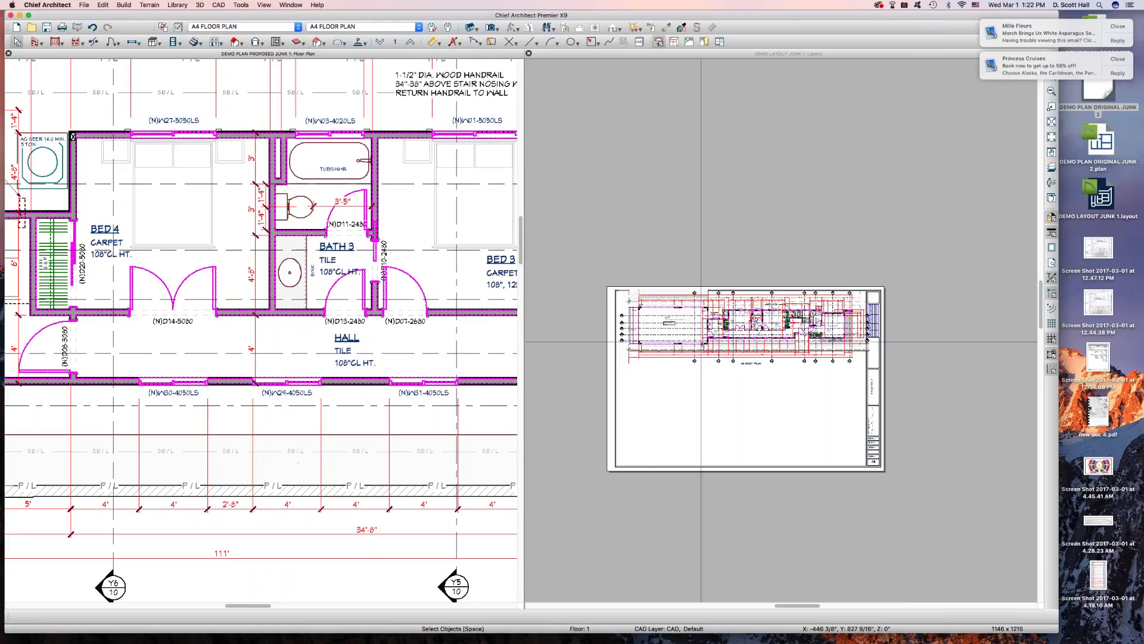
# Step: Copy the as built plan view below the original on the layout sheet and relink the copy to DEMO PLAN PROPOSED JUNK 1.plan
pyautogui.click(735, 326)
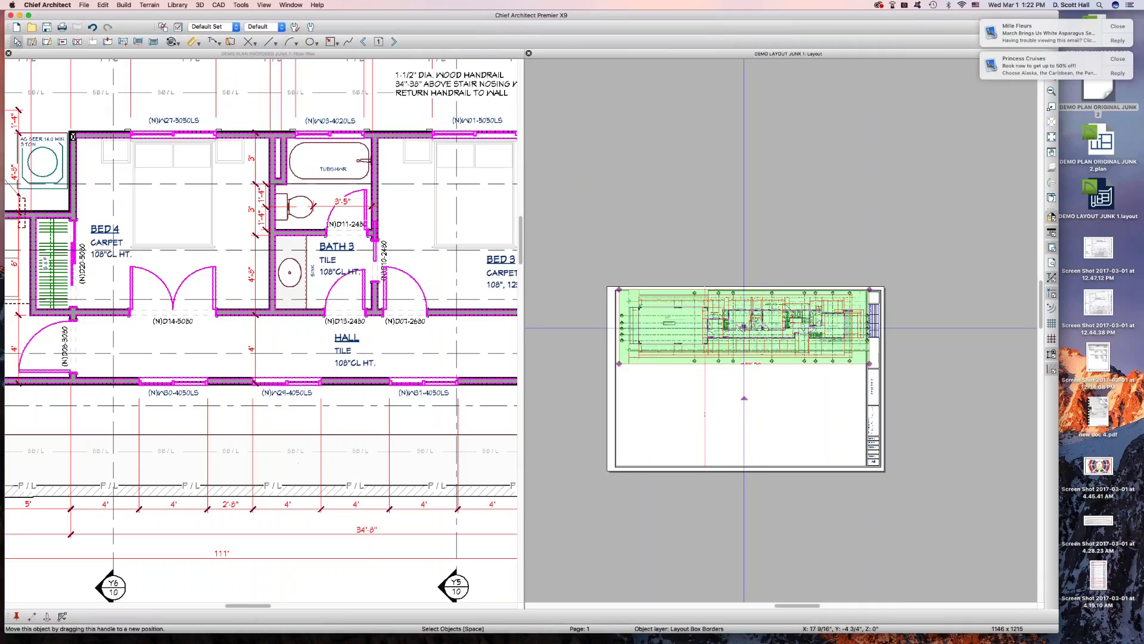
pyautogui.moveTo(744, 327); pyautogui.dragTo(739, 410)
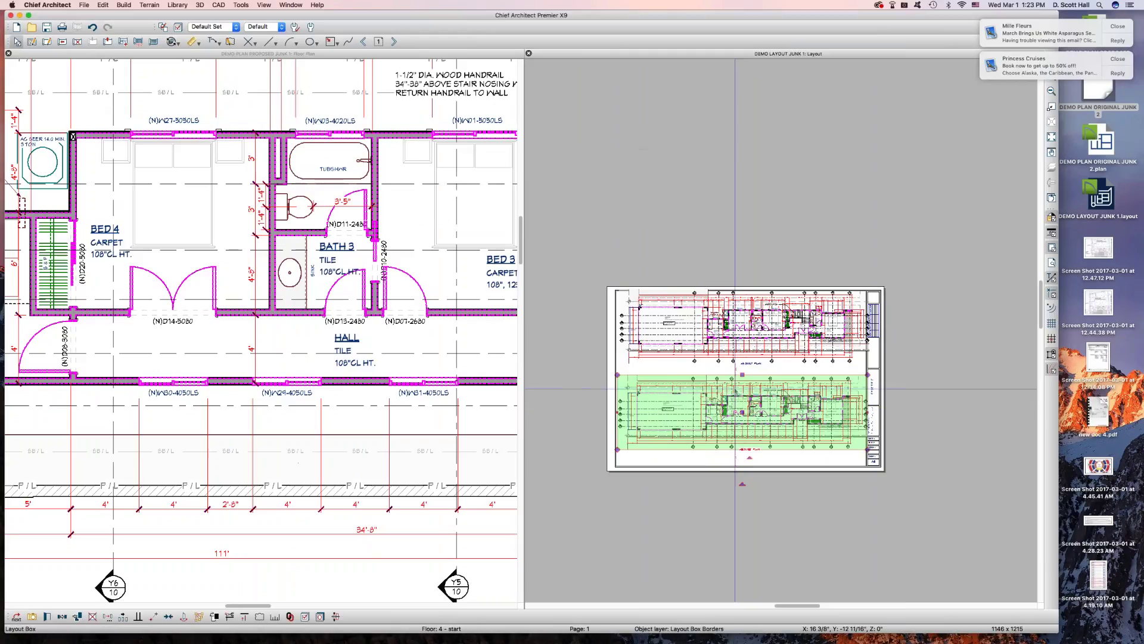
pyautogui.rightClick(753, 388)
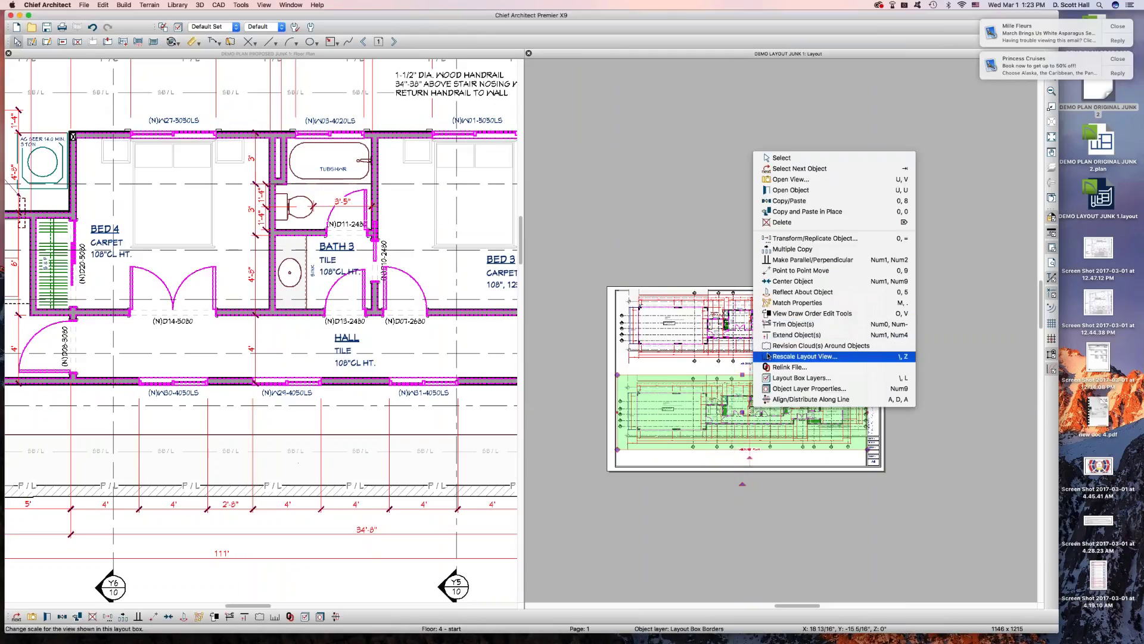
pyautogui.click(778, 368)
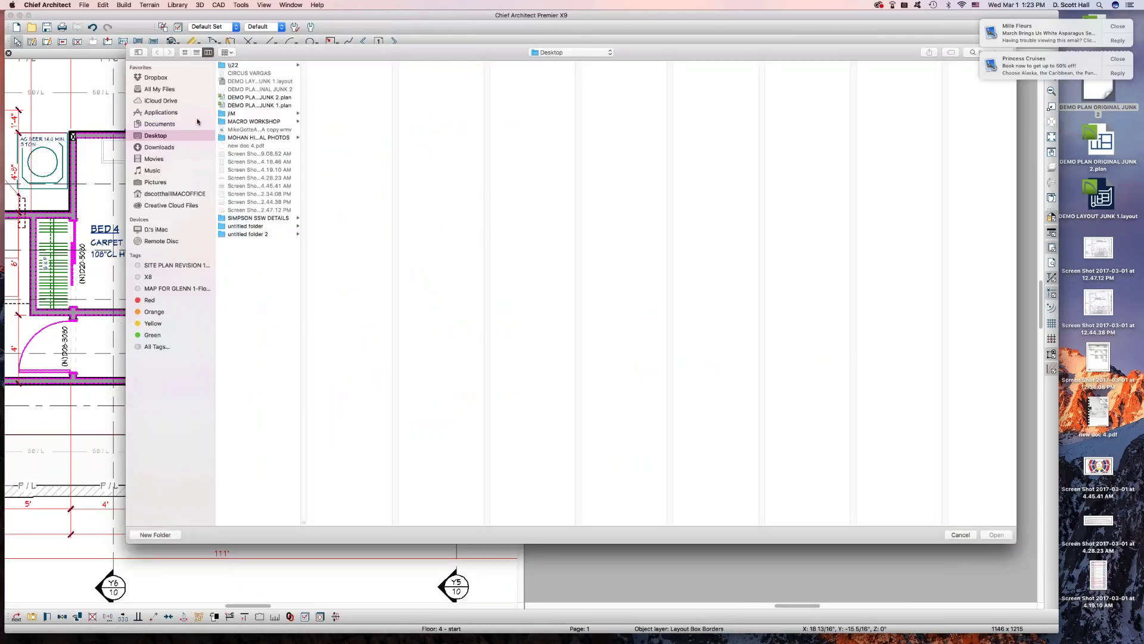
pyautogui.doubleClick(304, 522)
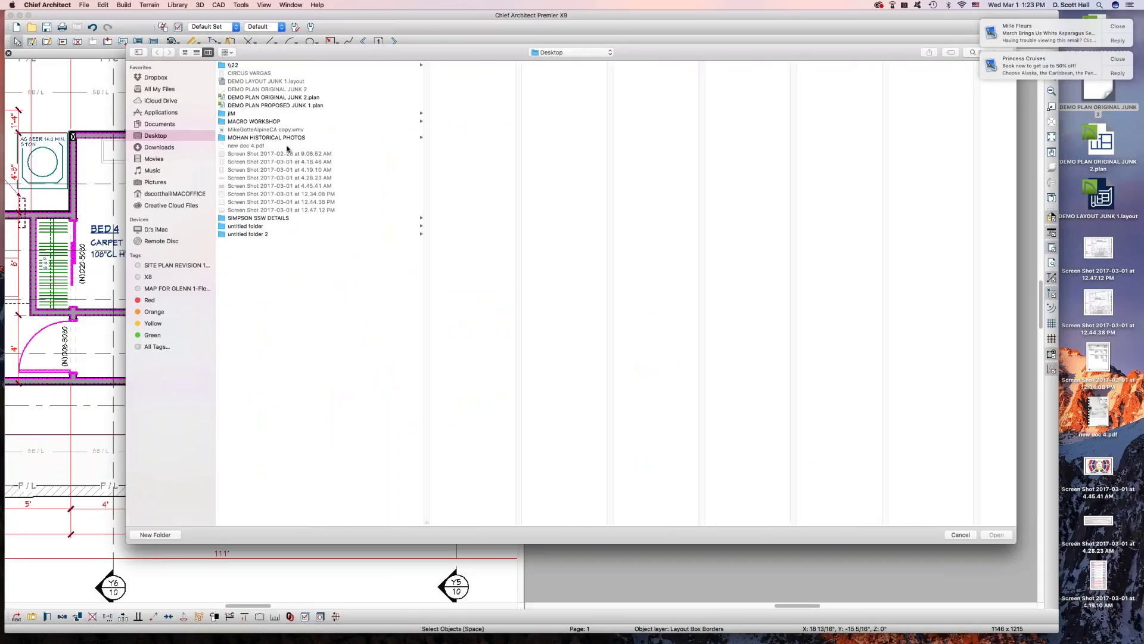
pyautogui.click(260, 105)
pyautogui.press('Return')
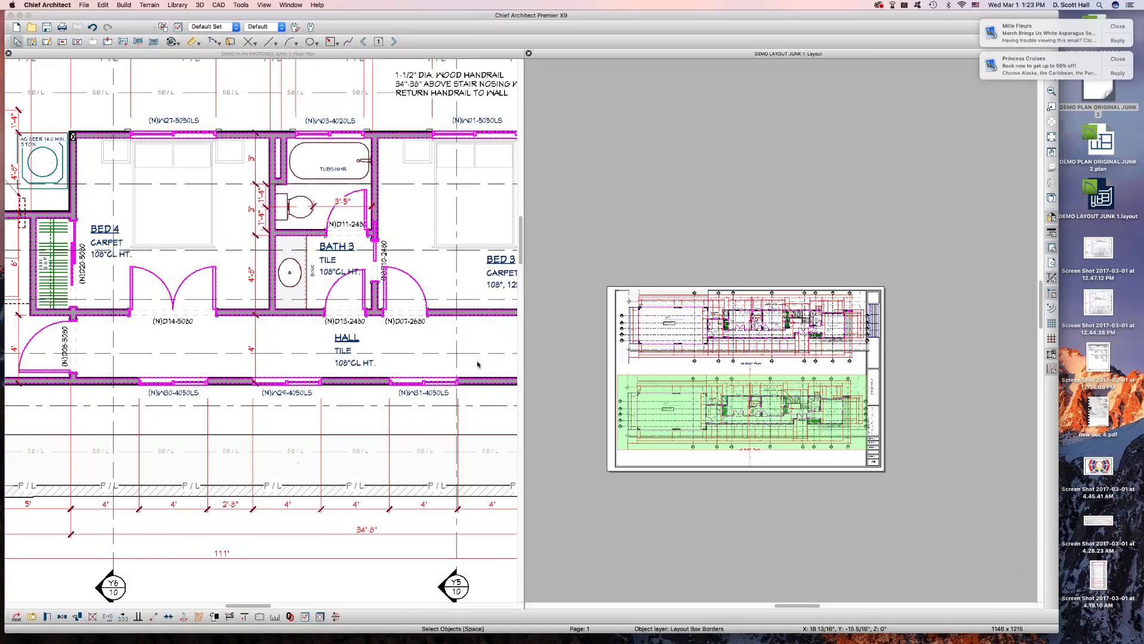
pyautogui.click(668, 122)
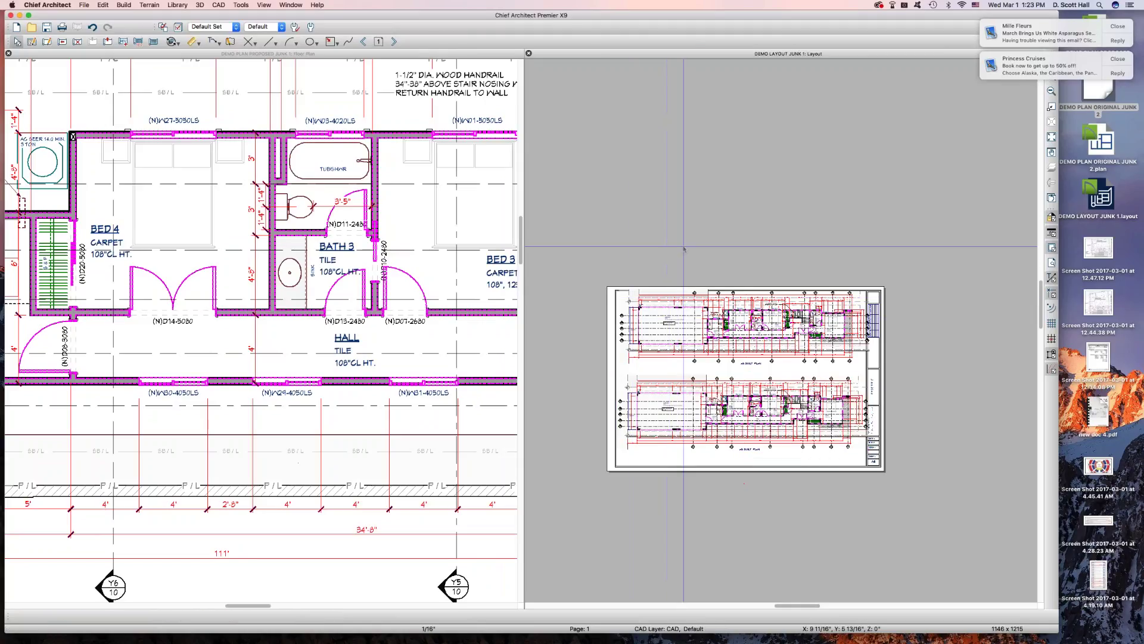
# Step: Maximize the layout window, fit the sheet to the view and check the upper and lower plan views
pyautogui.doubleClick(689, 55)
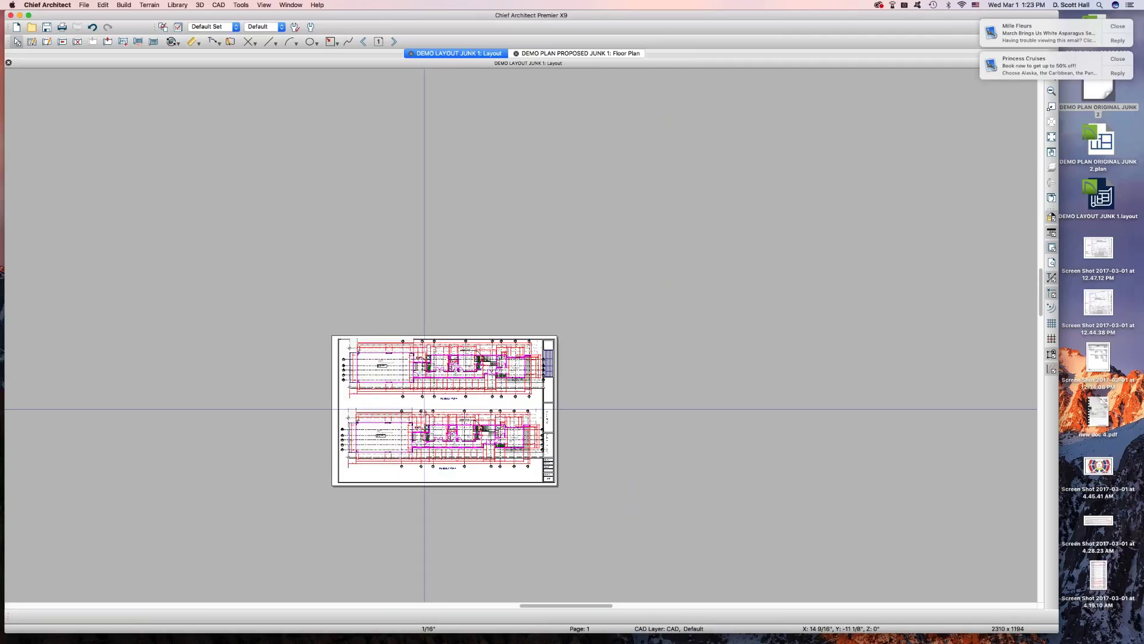
pyautogui.press('F6')
pyautogui.click(440, 192)
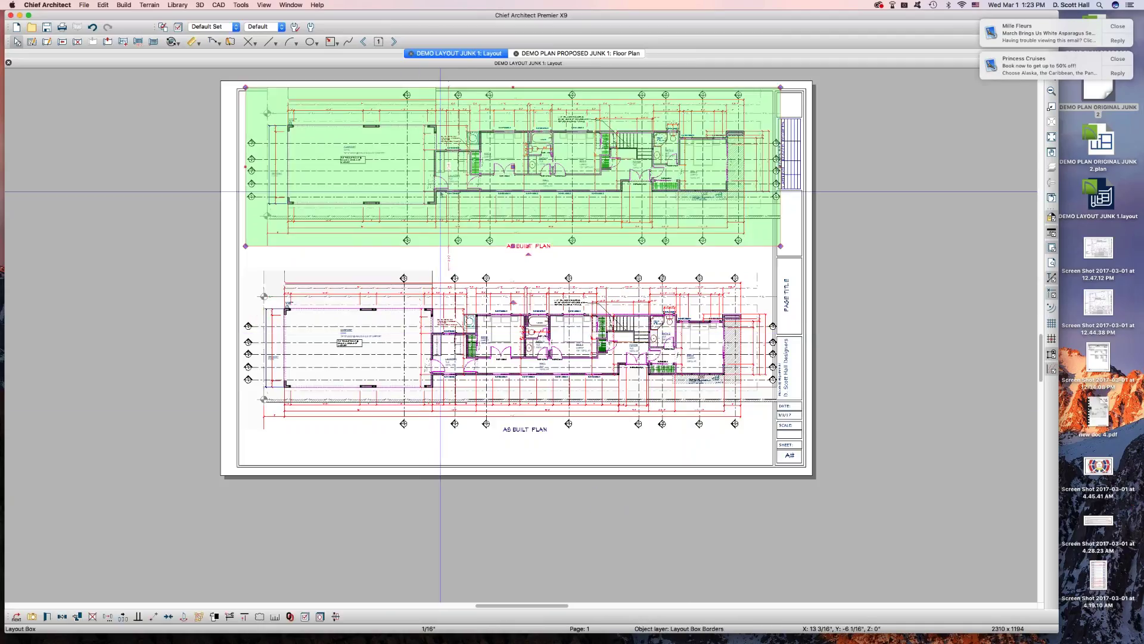
pyautogui.click(448, 309)
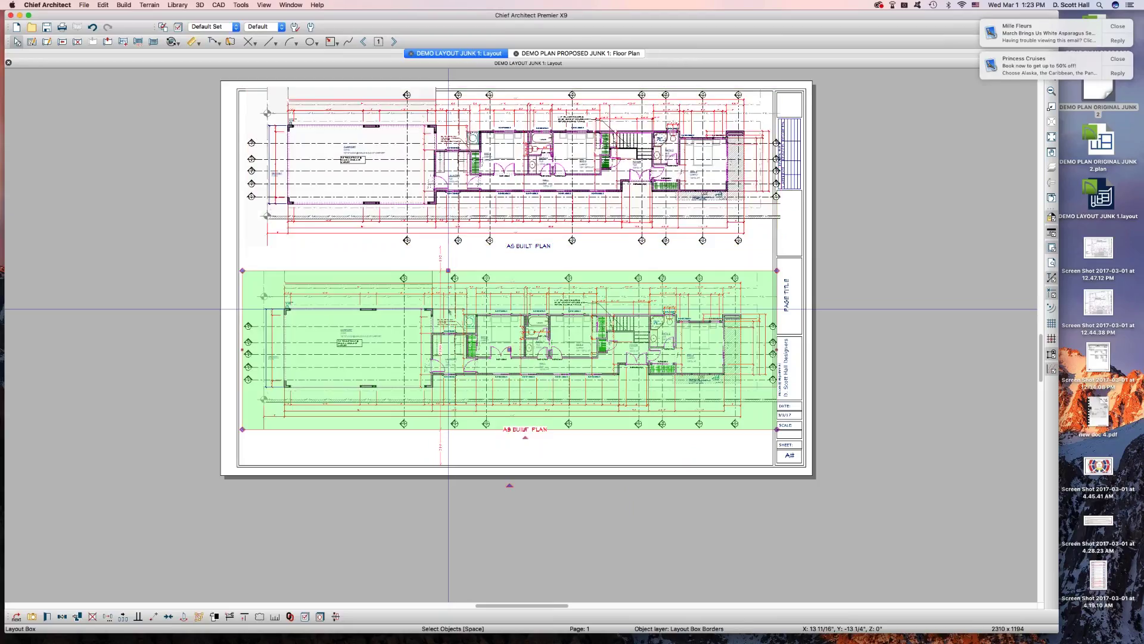
pyautogui.click(407, 167)
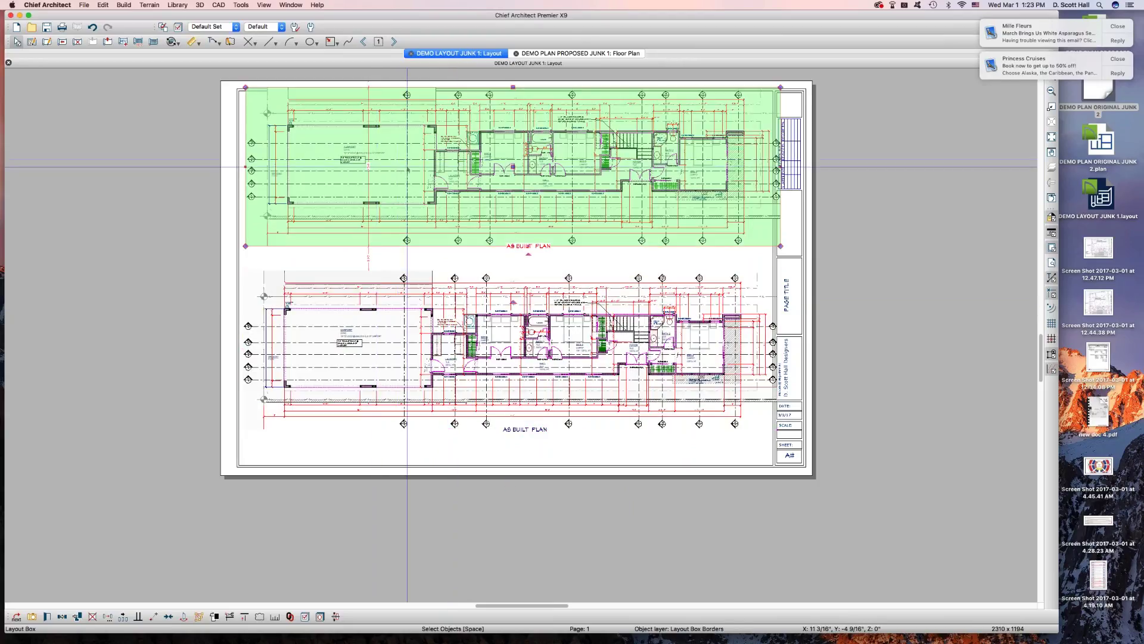
# Step: Review the plan files referenced by the layout, including DEMO PLAN PROPOSED JUNK 1
pyautogui.rightClick(456, 170)
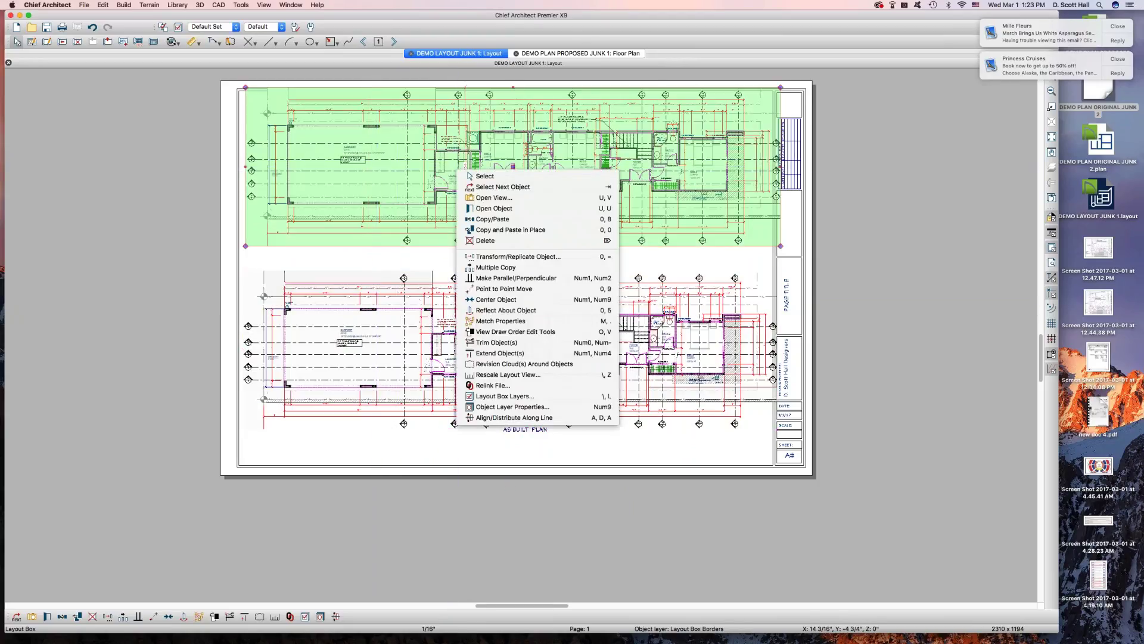
pyautogui.press('Escape')
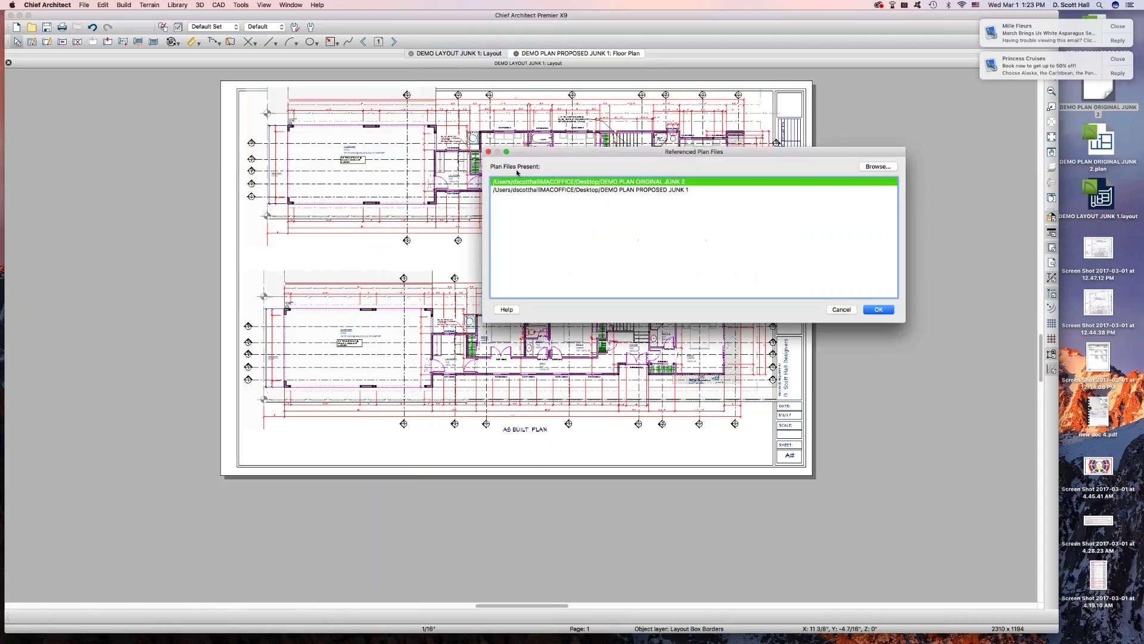
pyautogui.moveTo(637, 152); pyautogui.dragTo(775, 204)
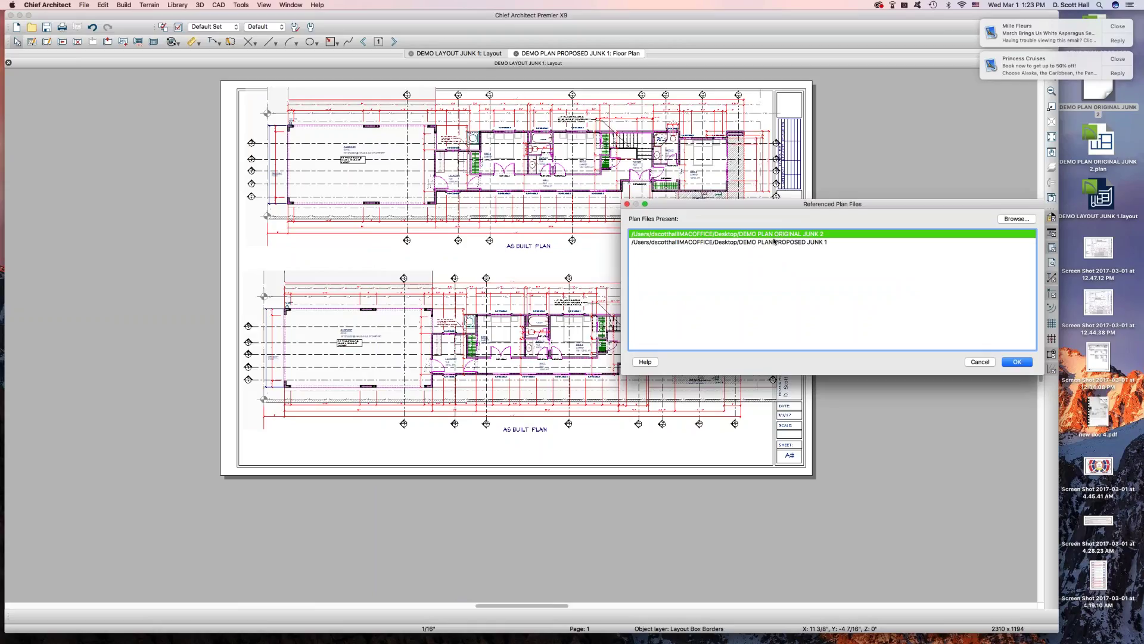
pyautogui.click(777, 243)
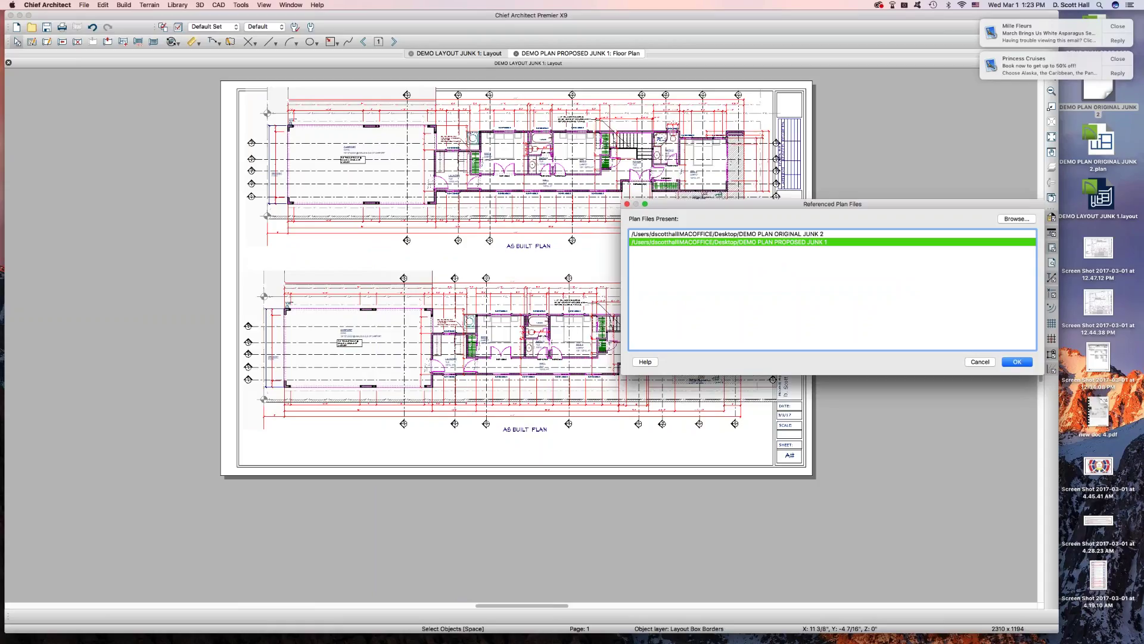
pyautogui.click(1007, 359)
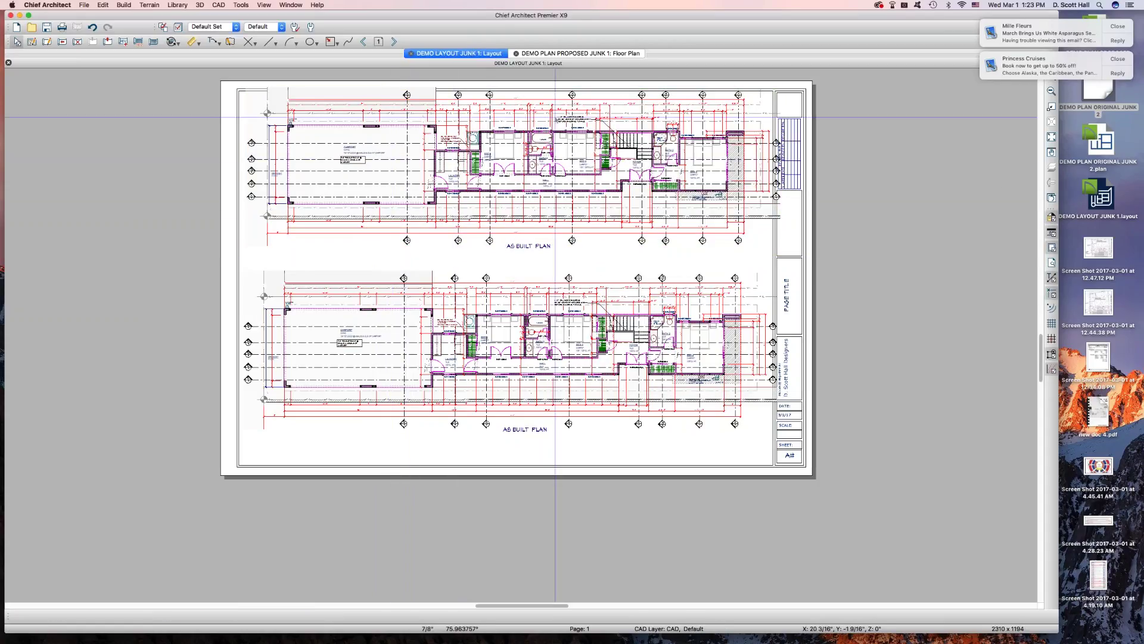
# Step: Return to the DEMO PLAN PROPOSED JUNK 1 floor plan and tile it side by side with the layout
pyautogui.scroll(5, 555, 117)
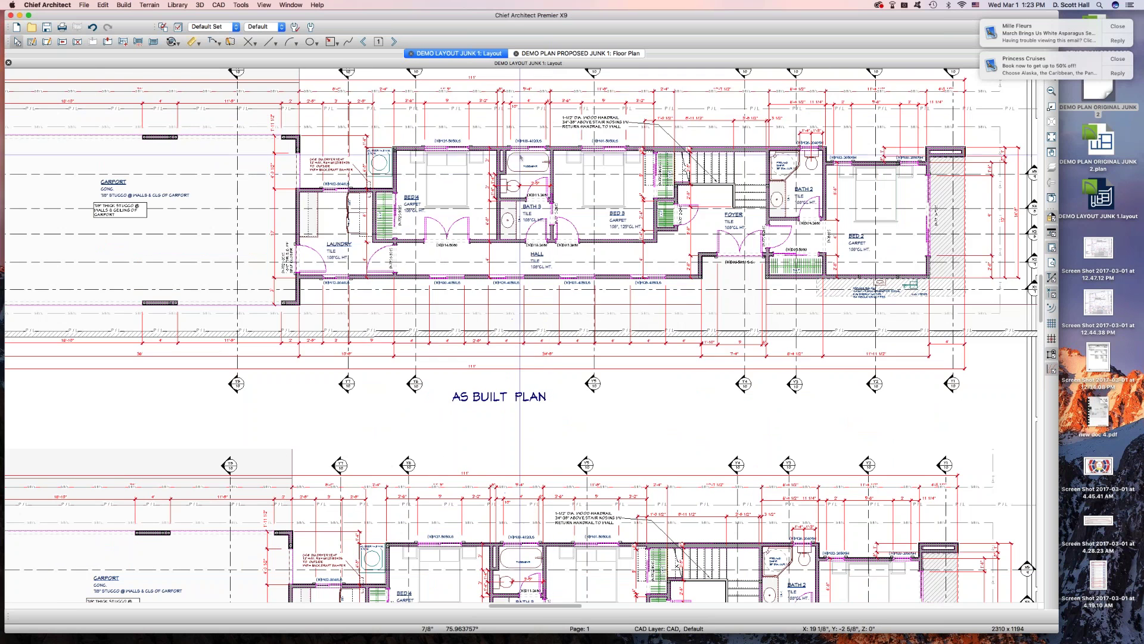
pyautogui.click(525, 211)
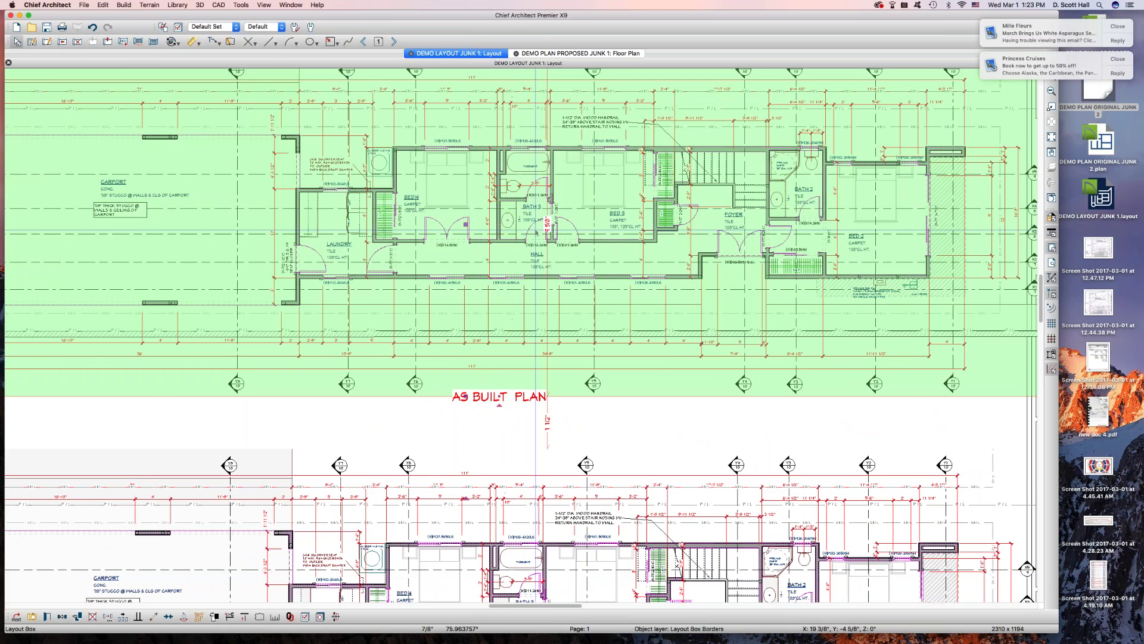
pyautogui.doubleClick(526, 210)
pyautogui.click(492, 219)
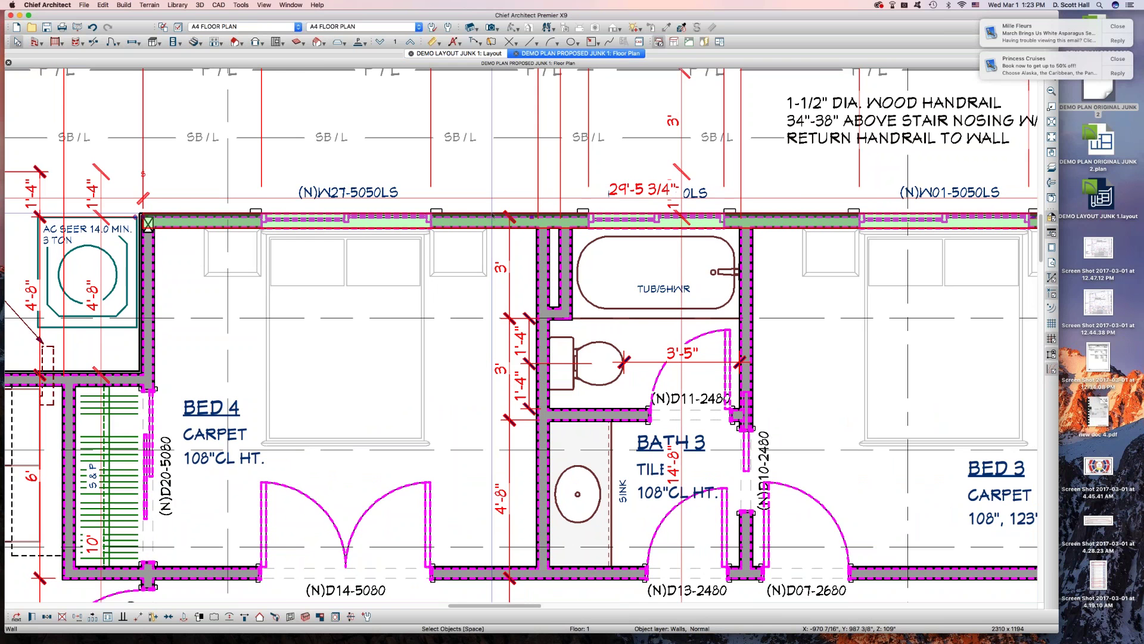
pyautogui.press('super+w')
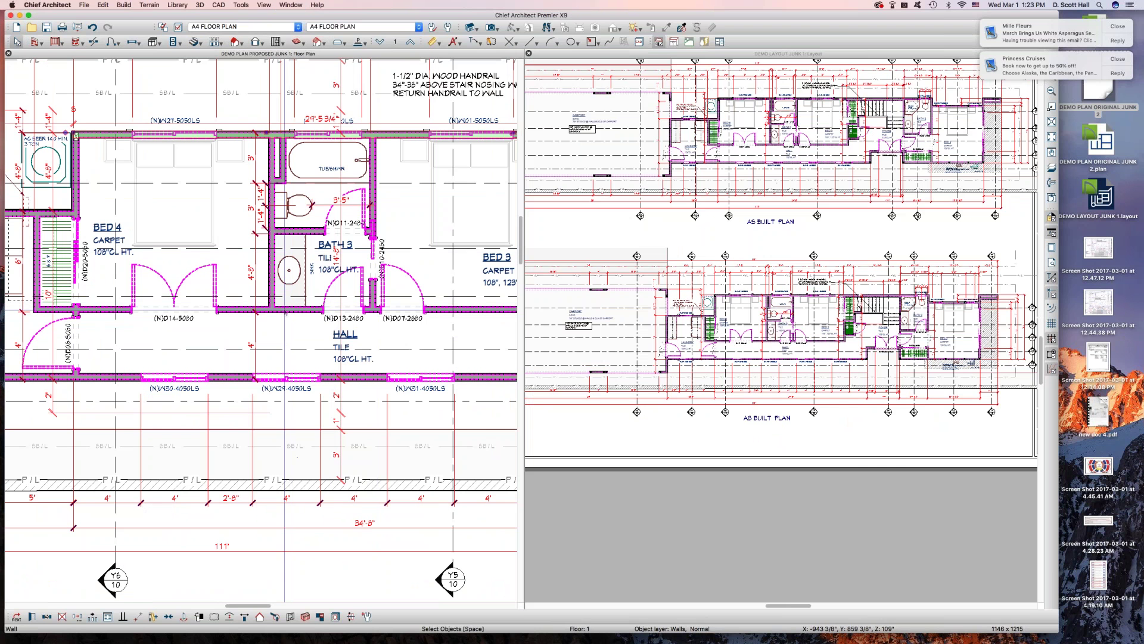
pyautogui.scroll(3, 718, 90)
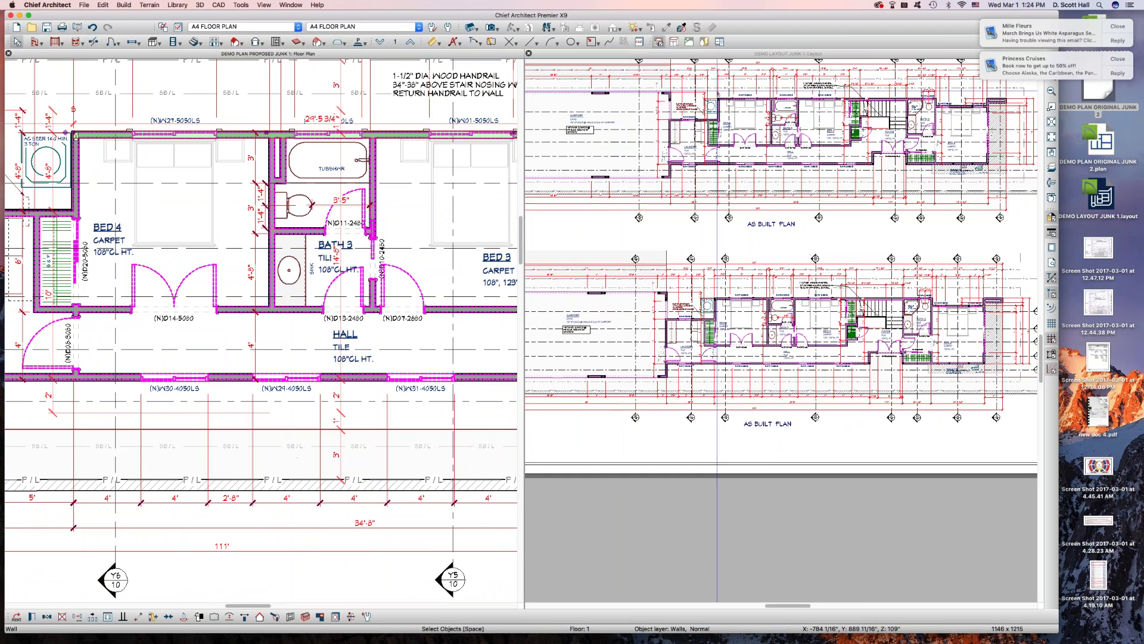
# Step: Move the tub and toilet in Bath 3 of the proposed plan to the -DEMO layer
pyautogui.scroll(2, 719, 91)
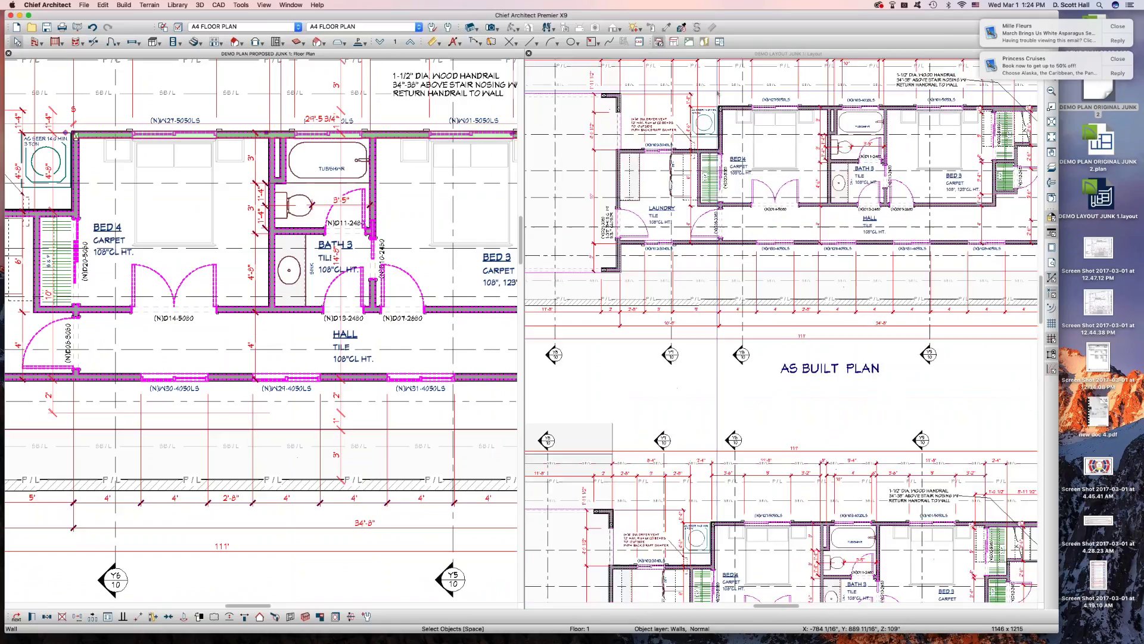
pyautogui.click(310, 168)
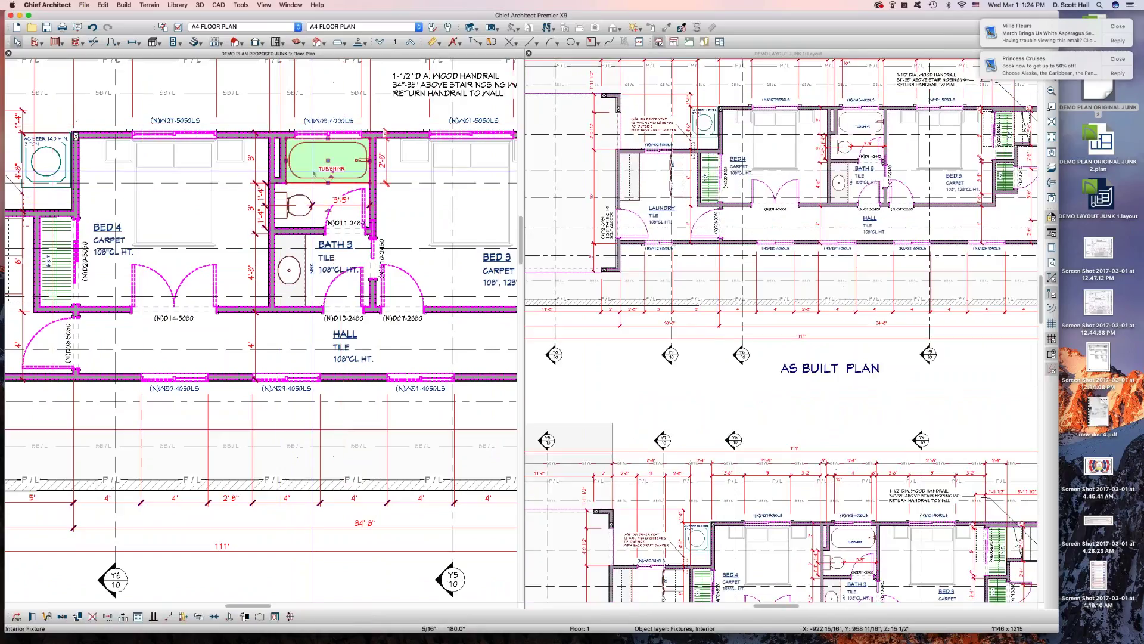
pyautogui.keyDown('shift'); pyautogui.click(295, 215); pyautogui.keyUp('shift')
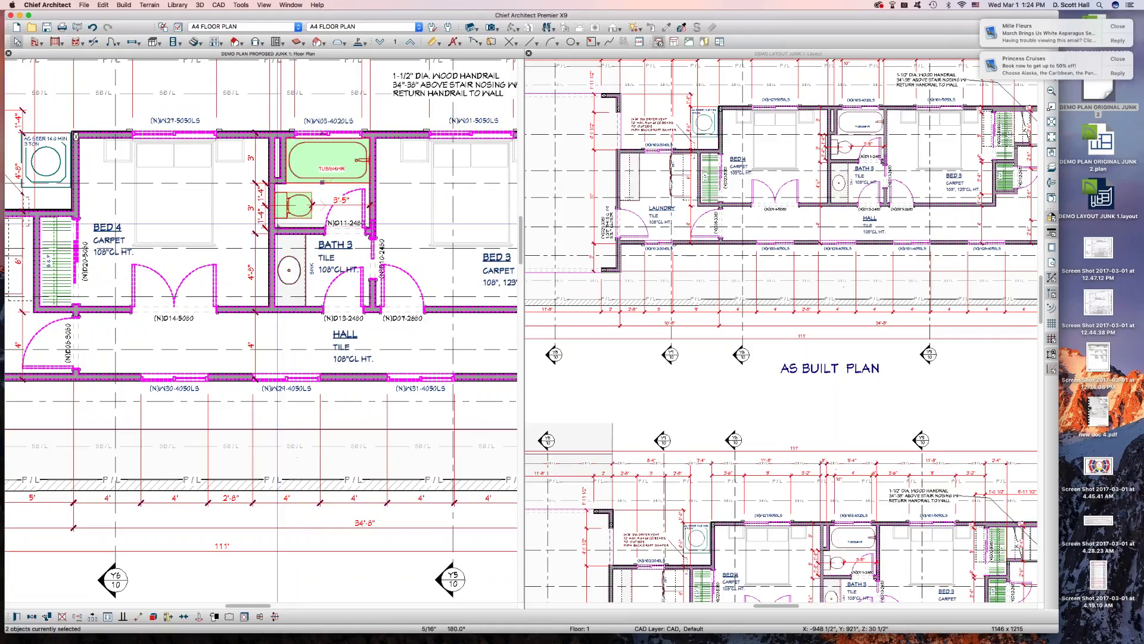
pyautogui.press('e')
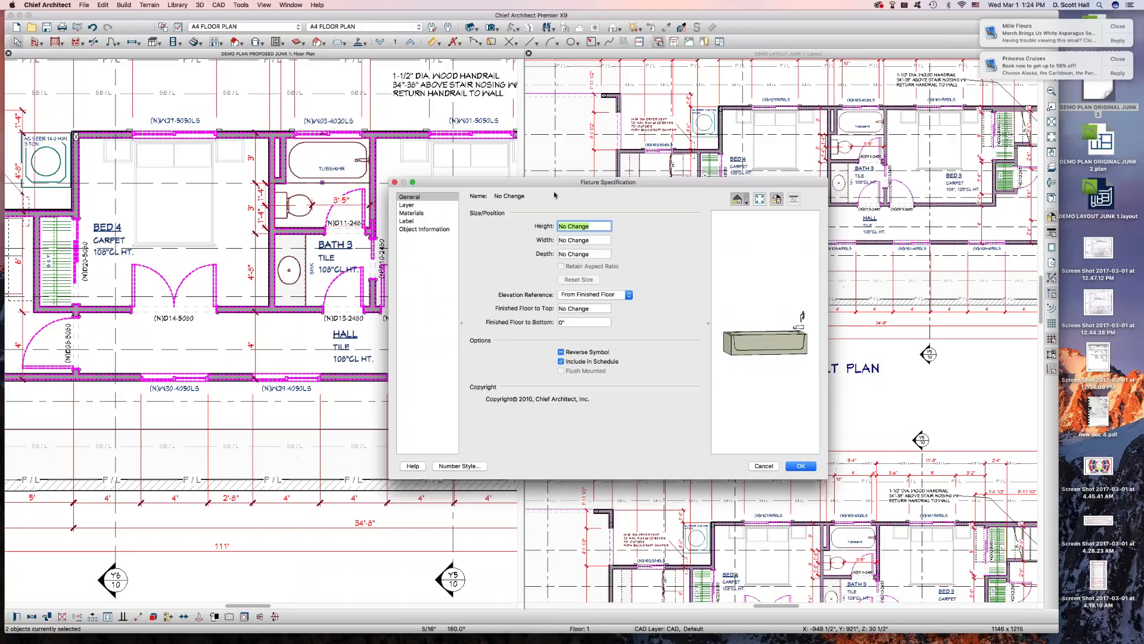
pyautogui.click(407, 204)
pyautogui.click(557, 214)
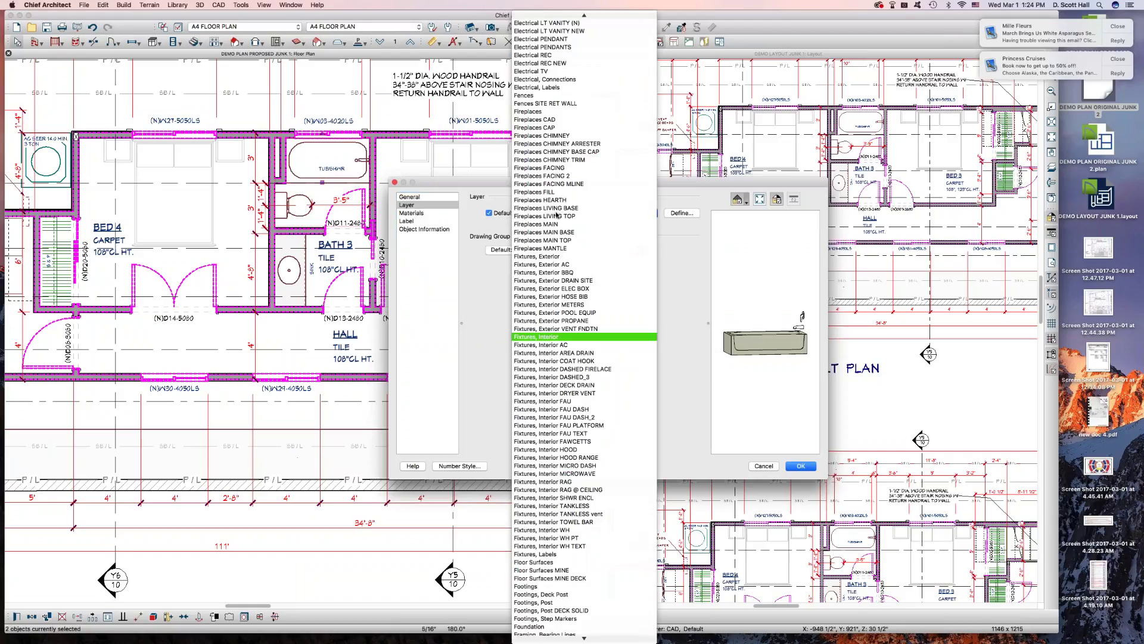
pyautogui.scroll(15, 557, 215)
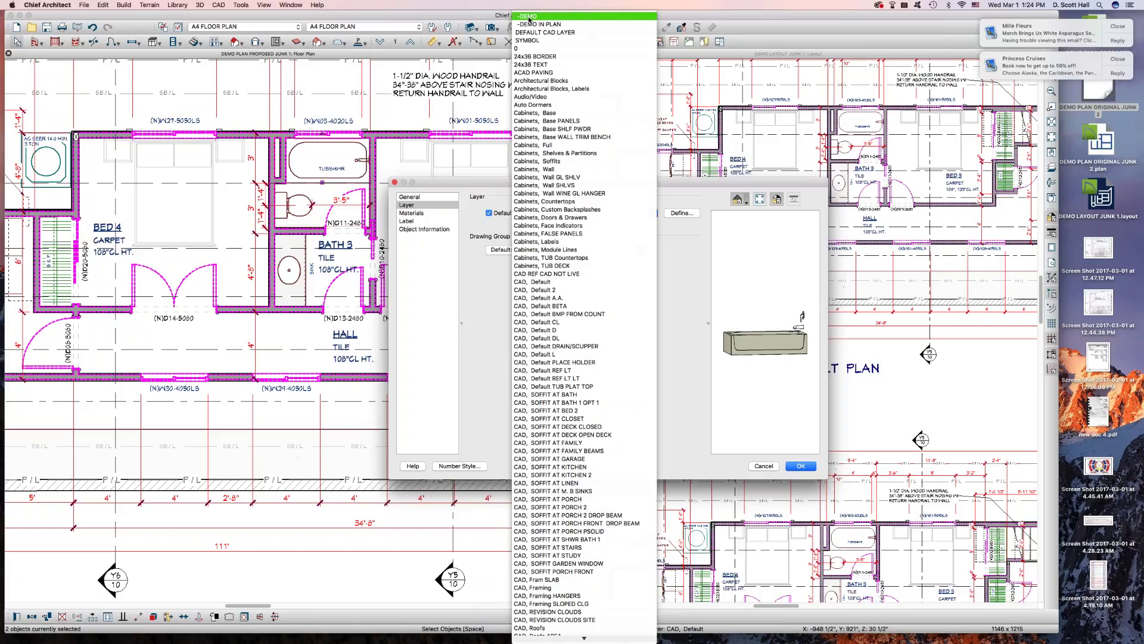
pyautogui.click(529, 16)
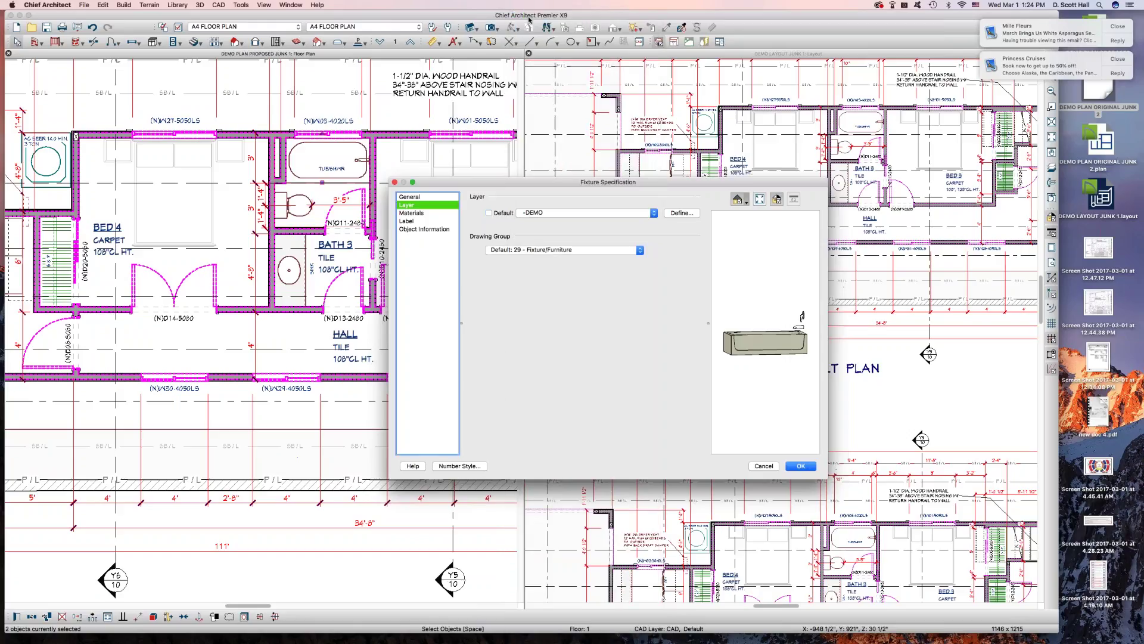
pyautogui.press('Return')
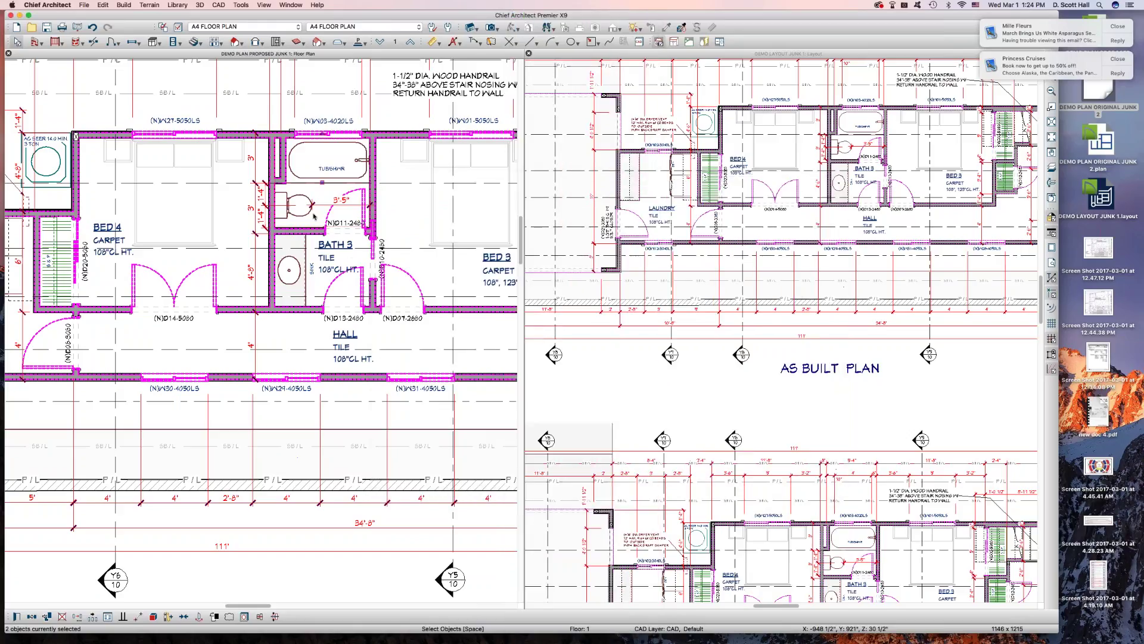
pyautogui.click(340, 139)
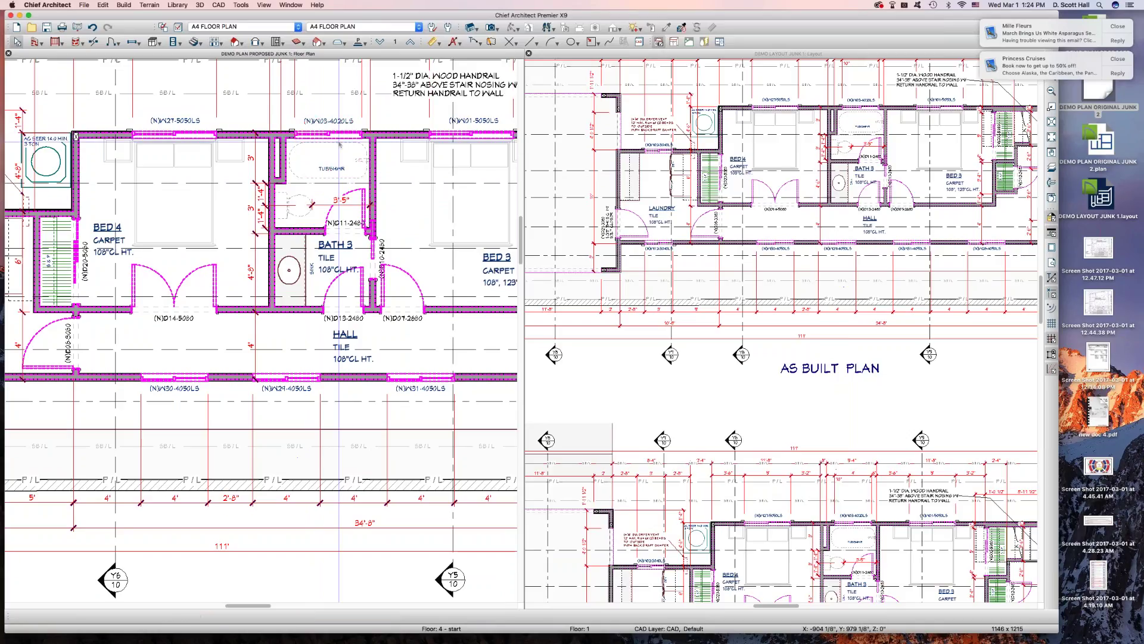
# Step: Set the -DEMO layer's color to Magenta and its line weight to 35 in the A4 FLOOR PLAN layer set
pyautogui.scroll(2, 340, 138)
pyautogui.click(296, 200)
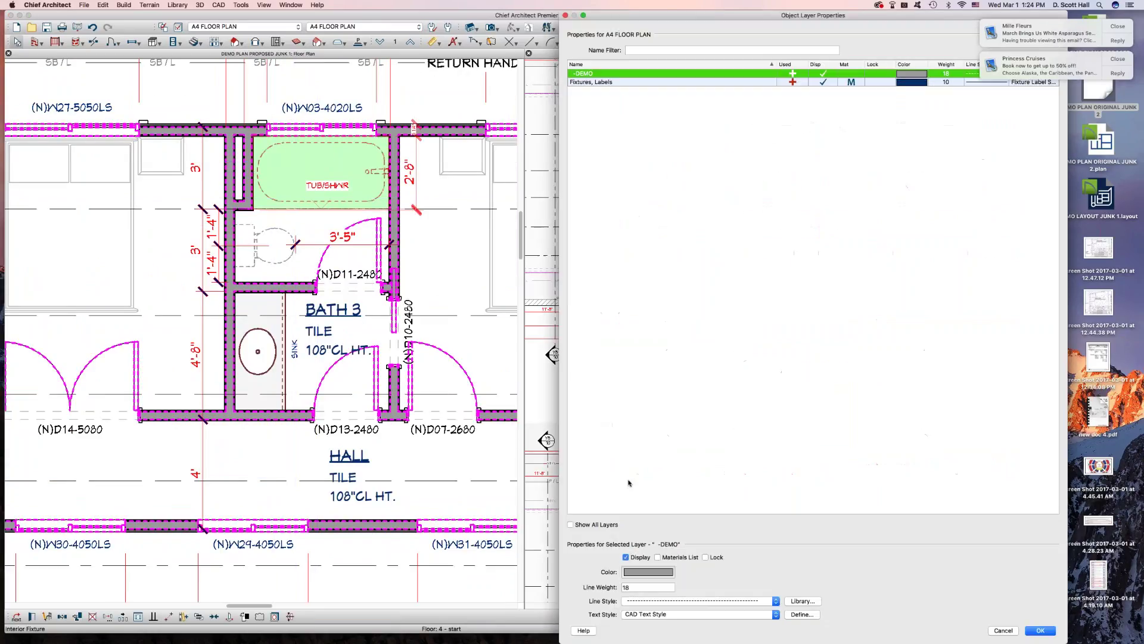
pyautogui.click(649, 574)
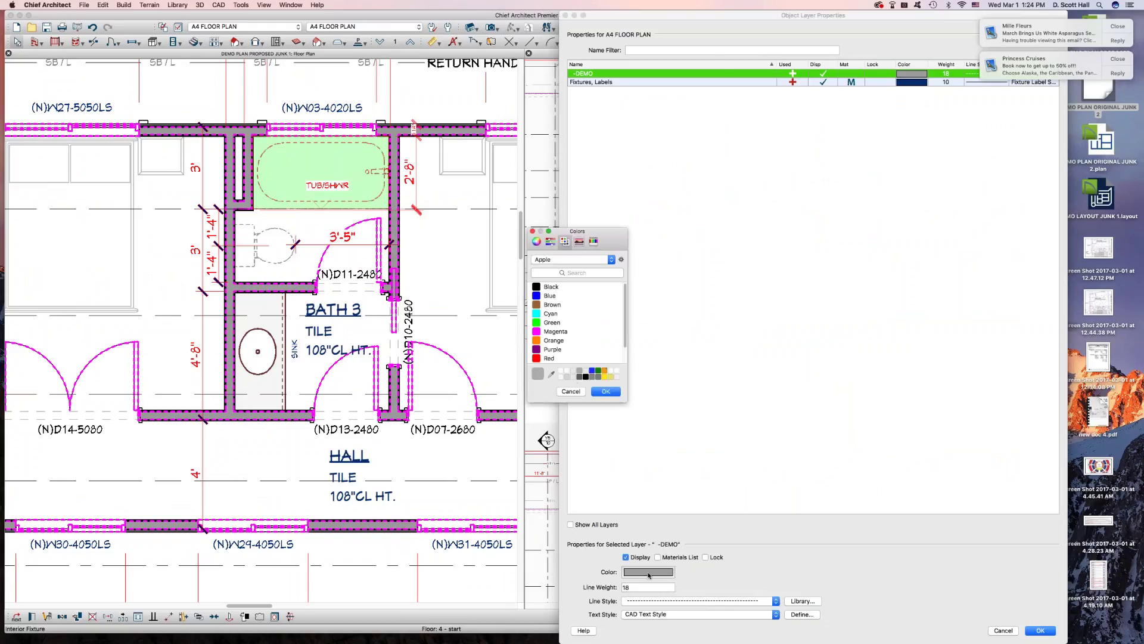
pyautogui.click(555, 332)
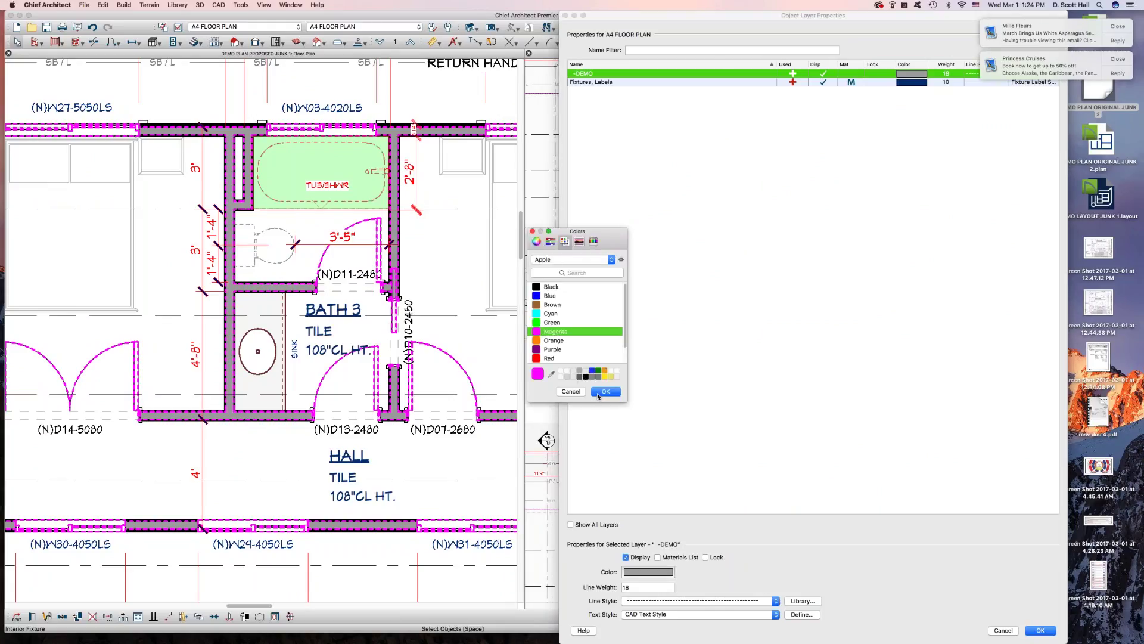
pyautogui.click(603, 392)
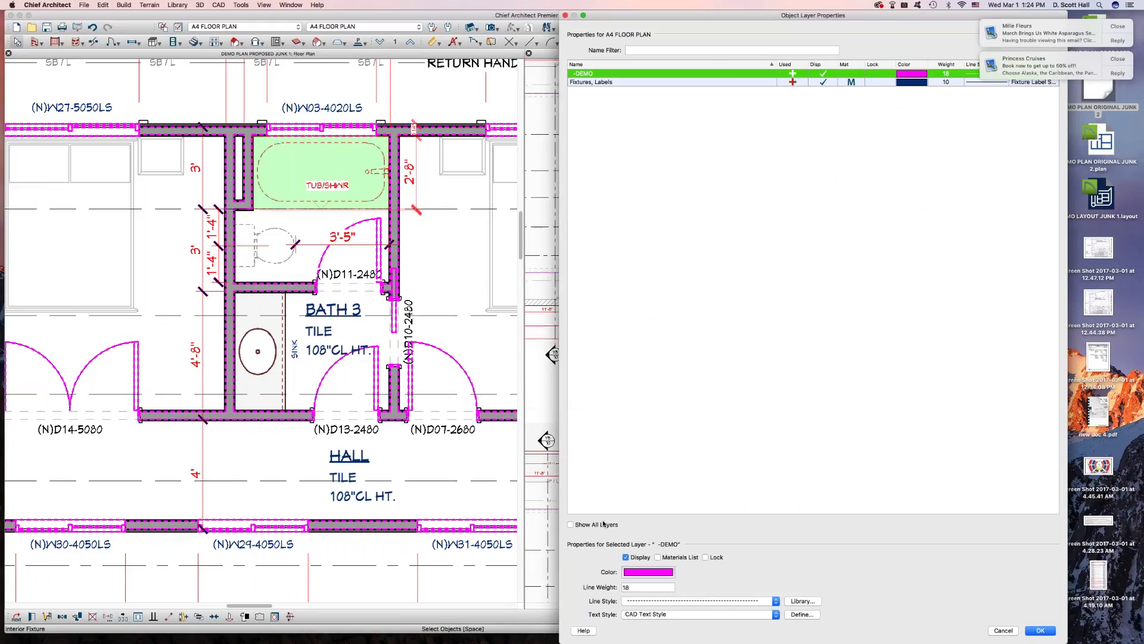
pyautogui.doubleClick(643, 587)
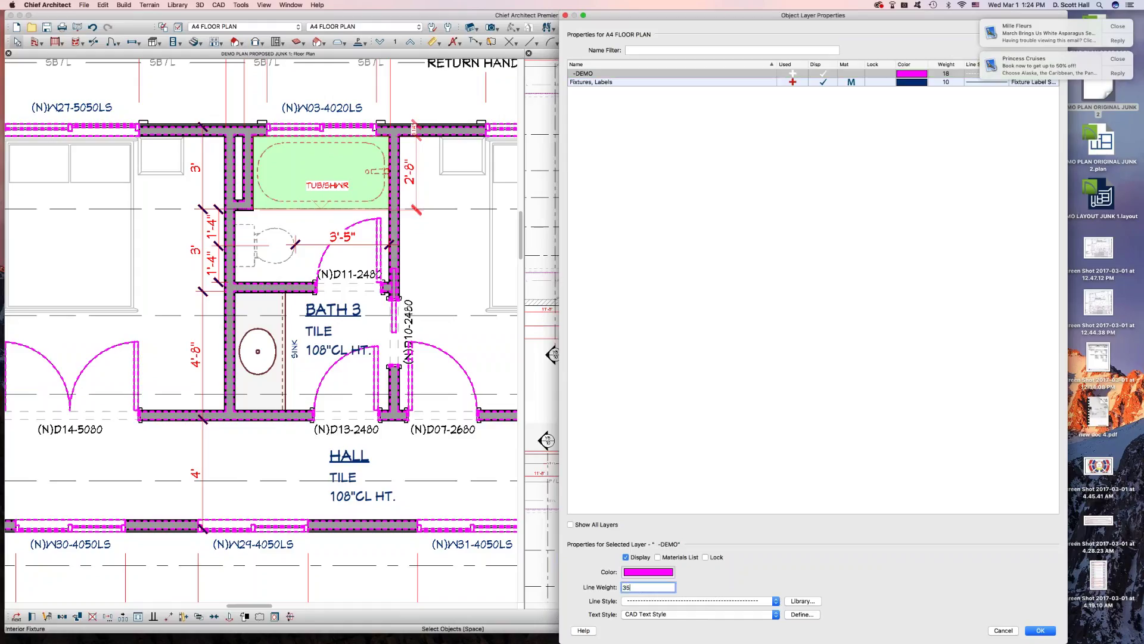
pyautogui.press('Return')
pyautogui.click(260, 265)
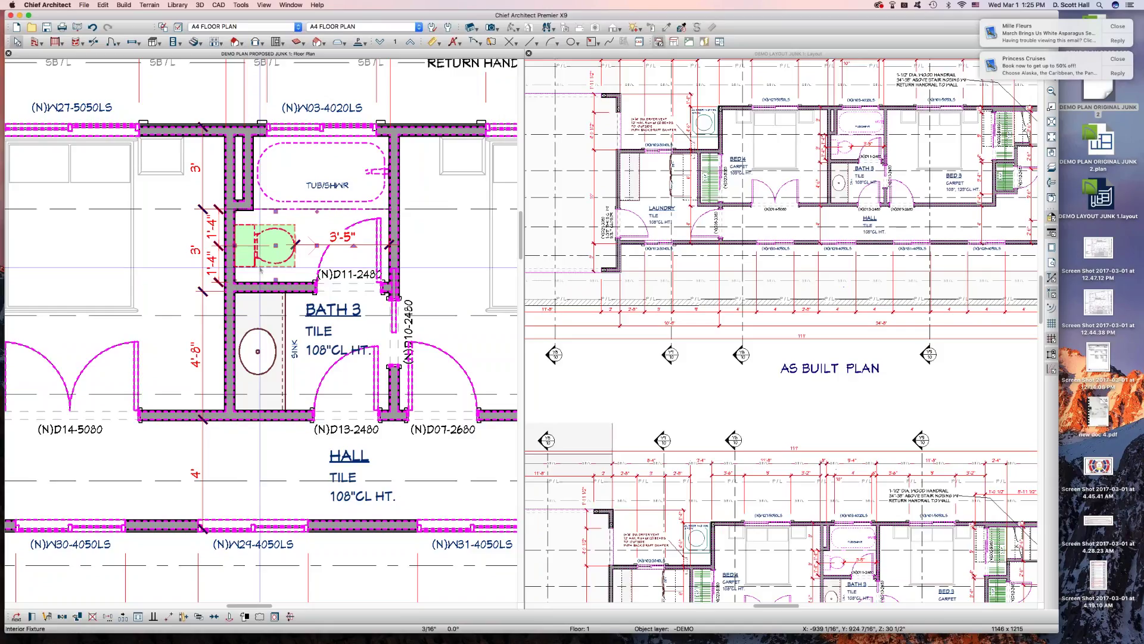
pyautogui.press('Escape')
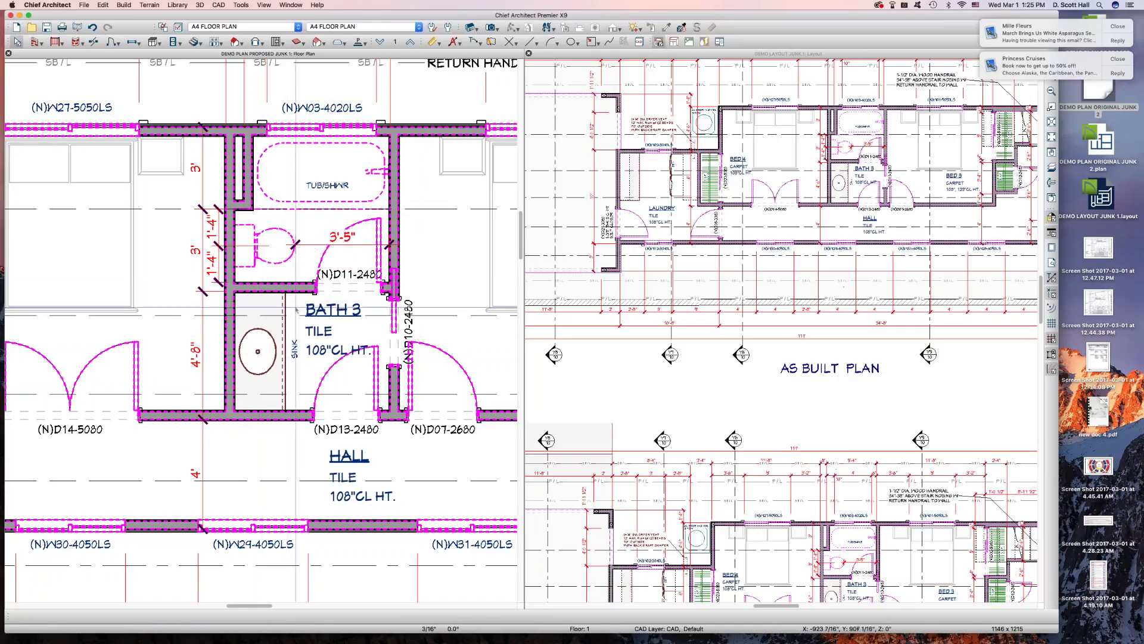
# Step: Pick the -DEMO layer from the tub and paint it onto the Bed 4 double doors, window and bed block
pyautogui.click(287, 191)
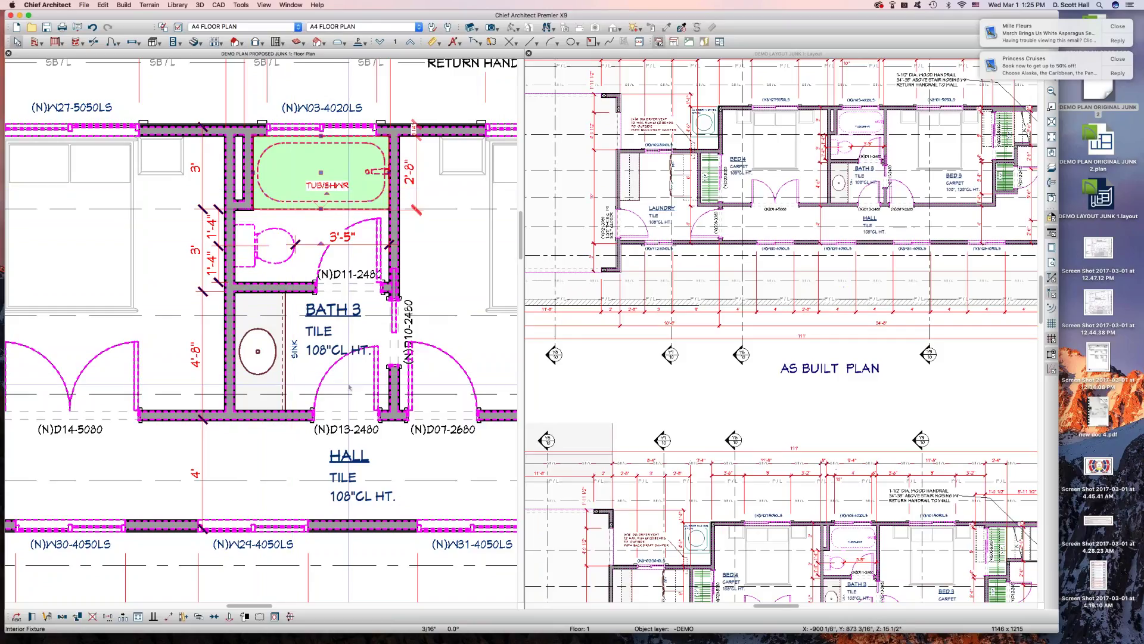
pyautogui.click(351, 416)
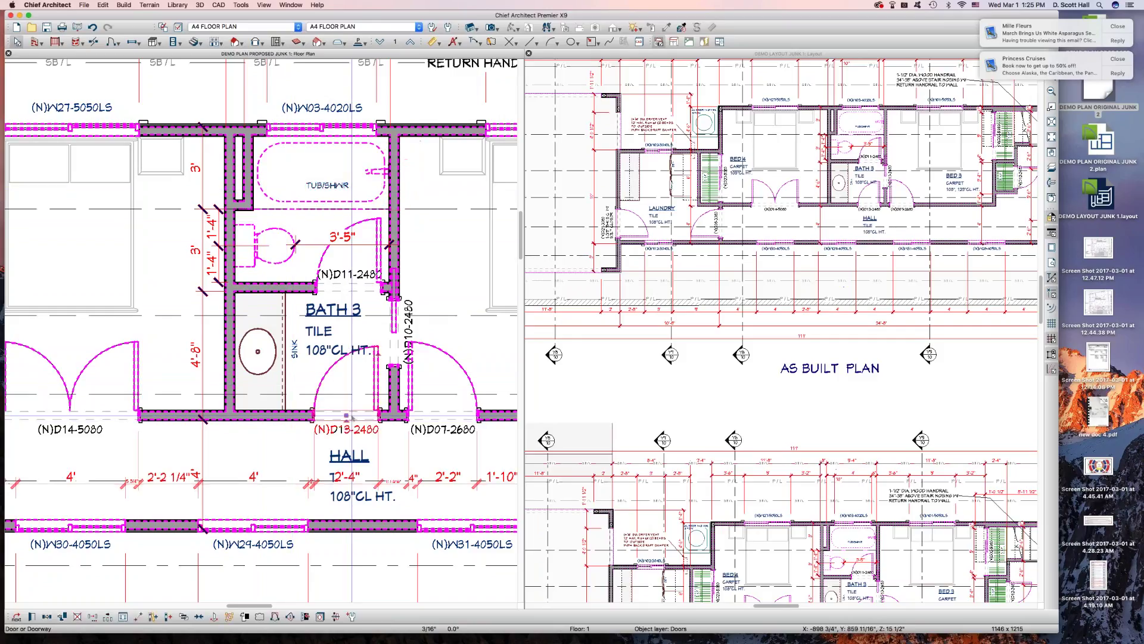
pyautogui.click(272, 240)
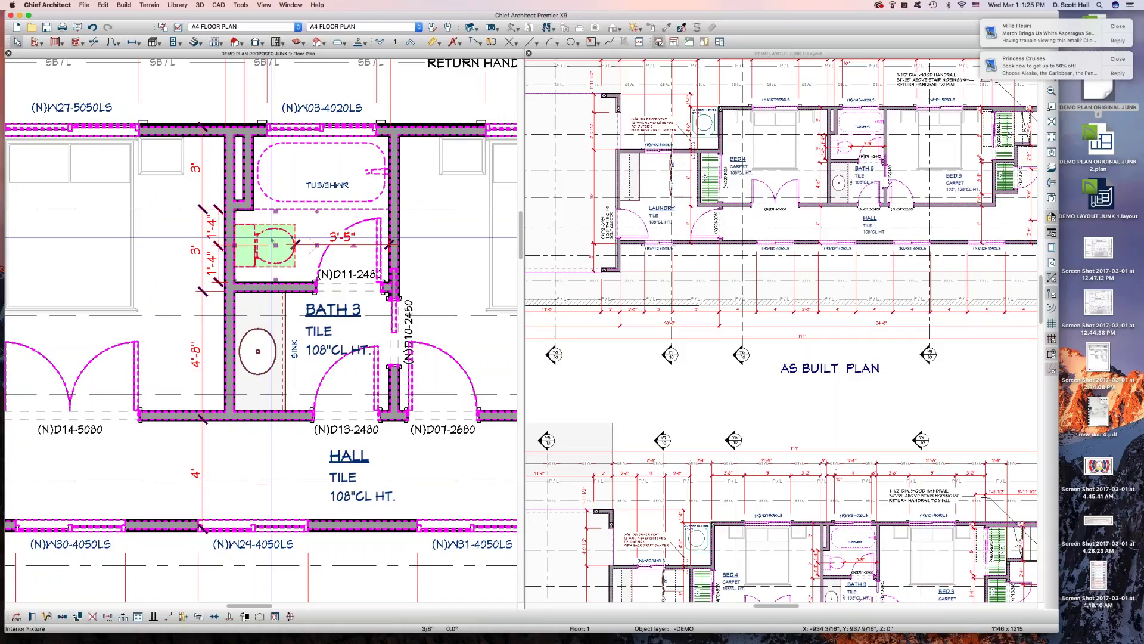
pyautogui.click(295, 179)
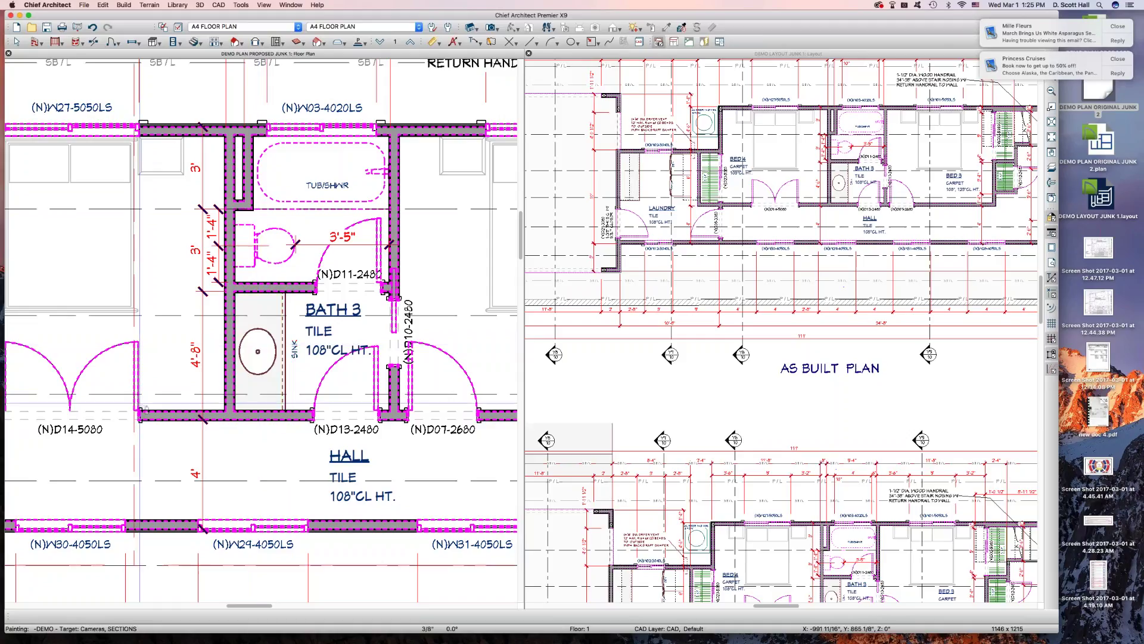
pyautogui.click(143, 414)
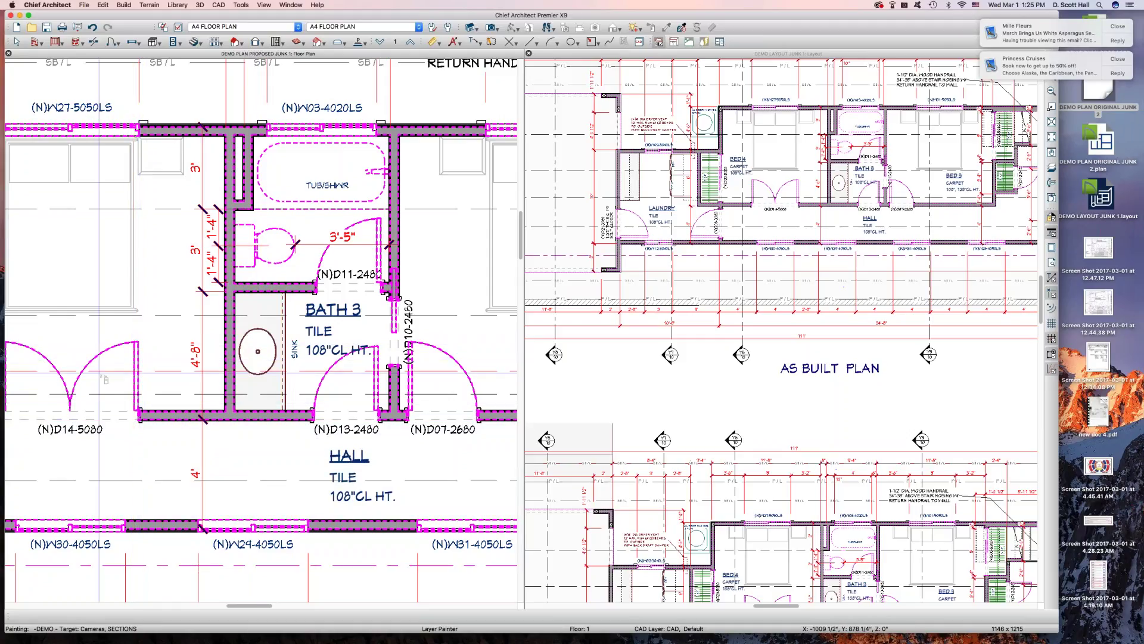
pyautogui.click(79, 421)
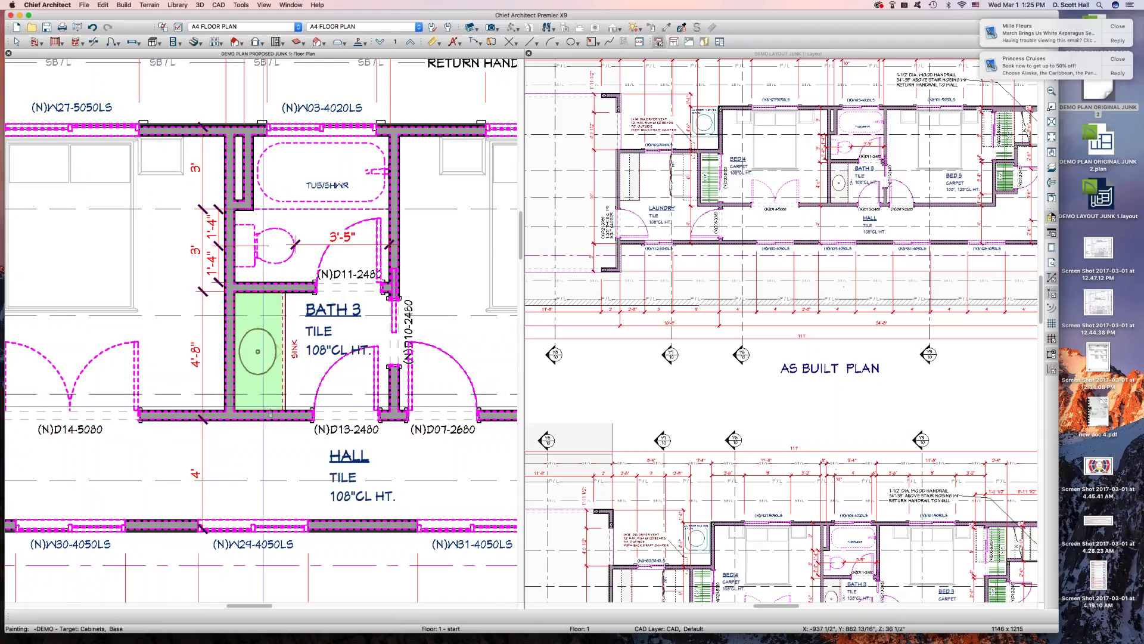
pyautogui.scroll(-1, 263, 402)
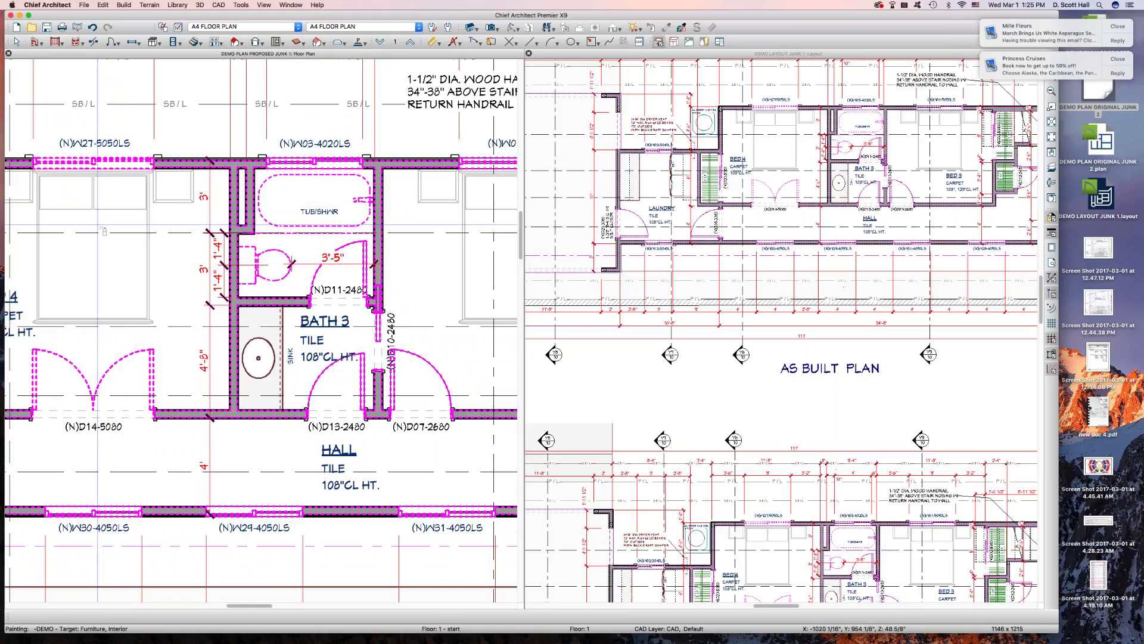
pyautogui.press('space')
# Step: Set the Bed 4 bed's architectural block to display its sub-objects using the block layer
pyautogui.click(124, 280)
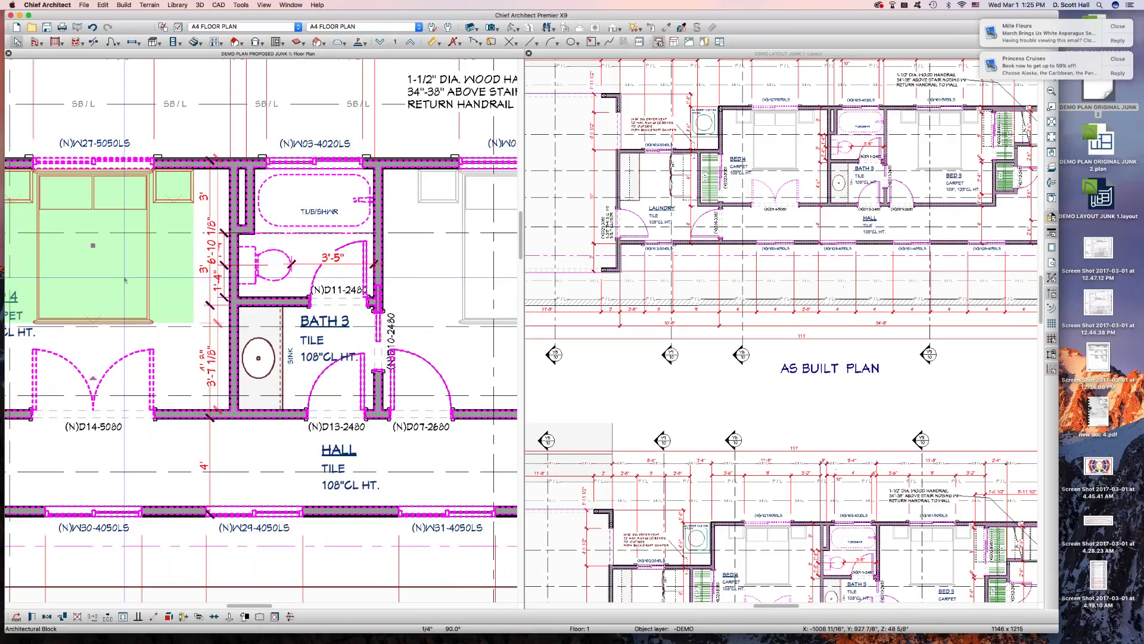
pyautogui.doubleClick(124, 280)
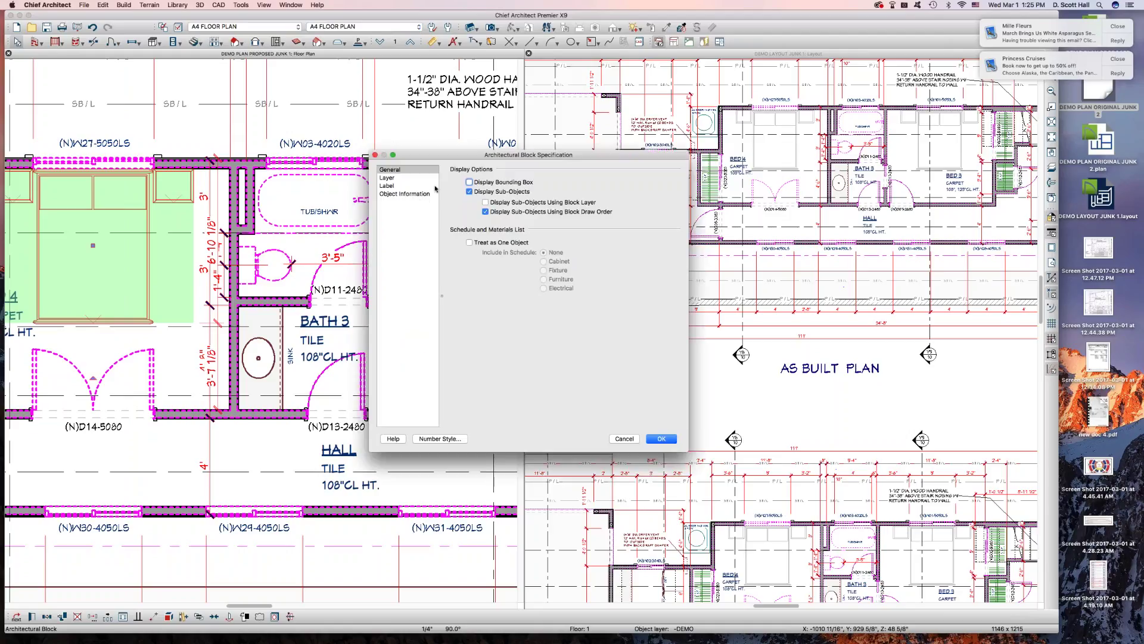
pyautogui.click(393, 185)
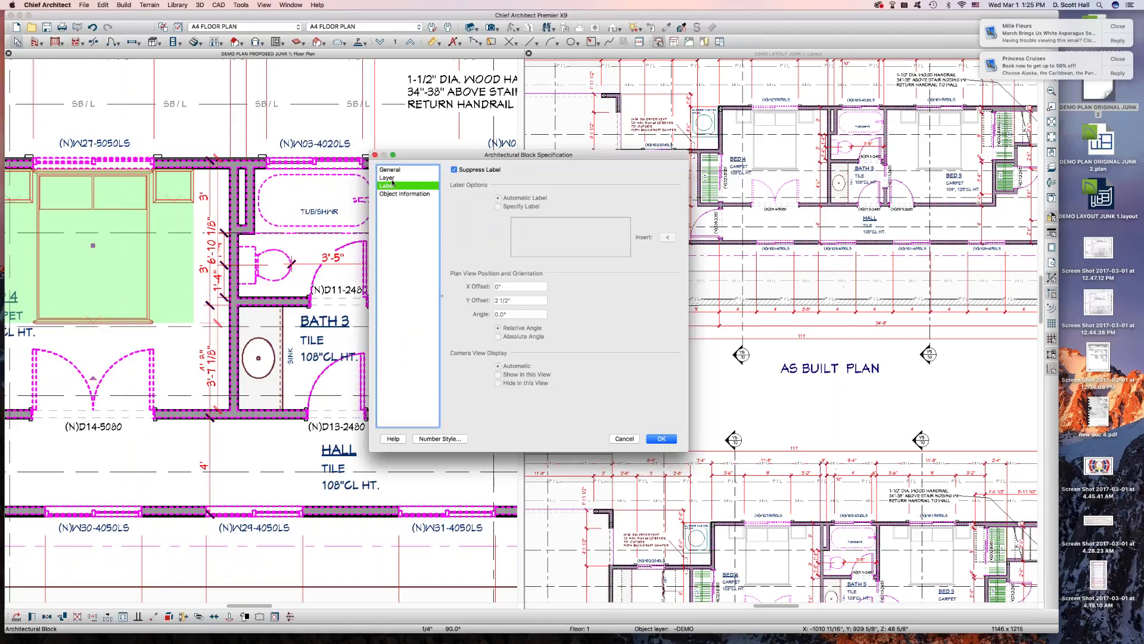
pyautogui.click(392, 178)
pyautogui.click(396, 195)
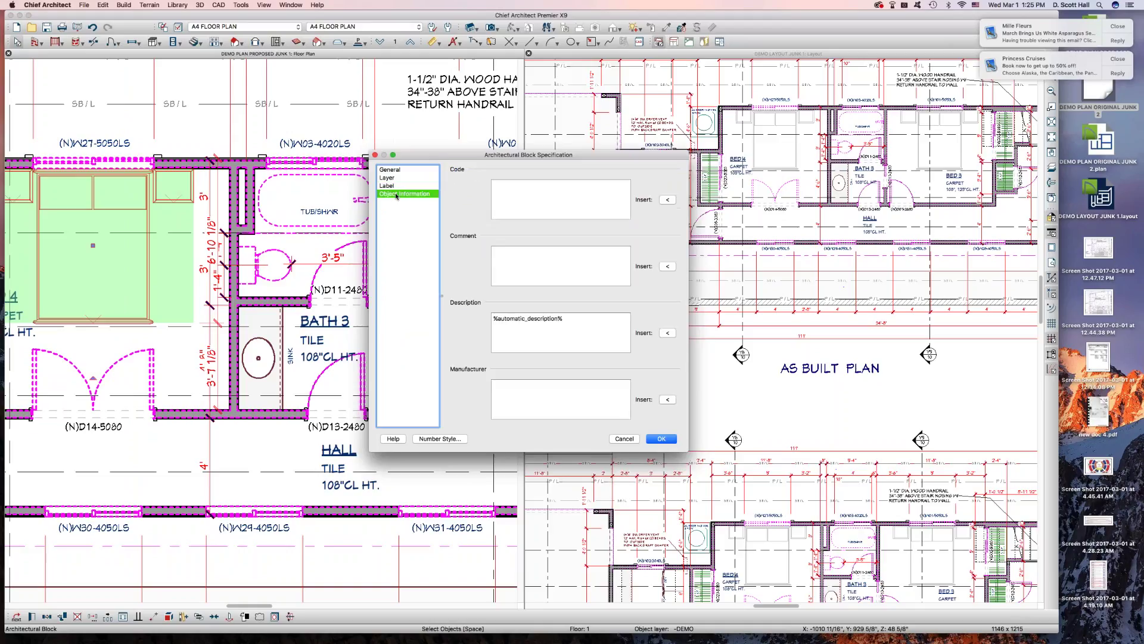
pyautogui.click(393, 187)
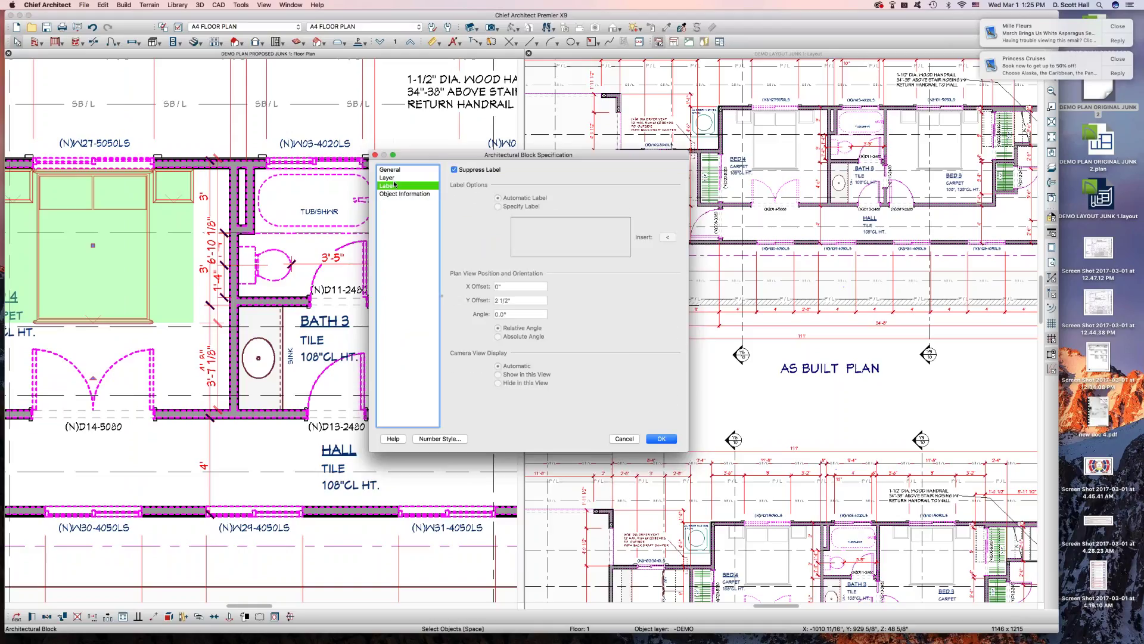
pyautogui.click(392, 178)
pyautogui.click(395, 170)
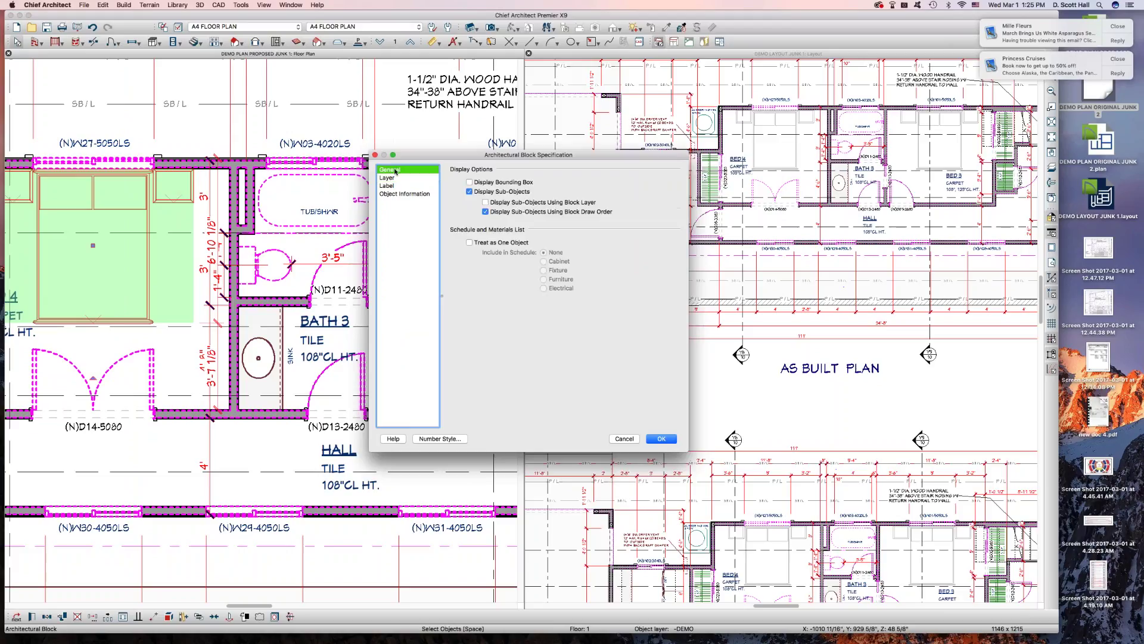
pyautogui.click(522, 203)
pyautogui.press('Return')
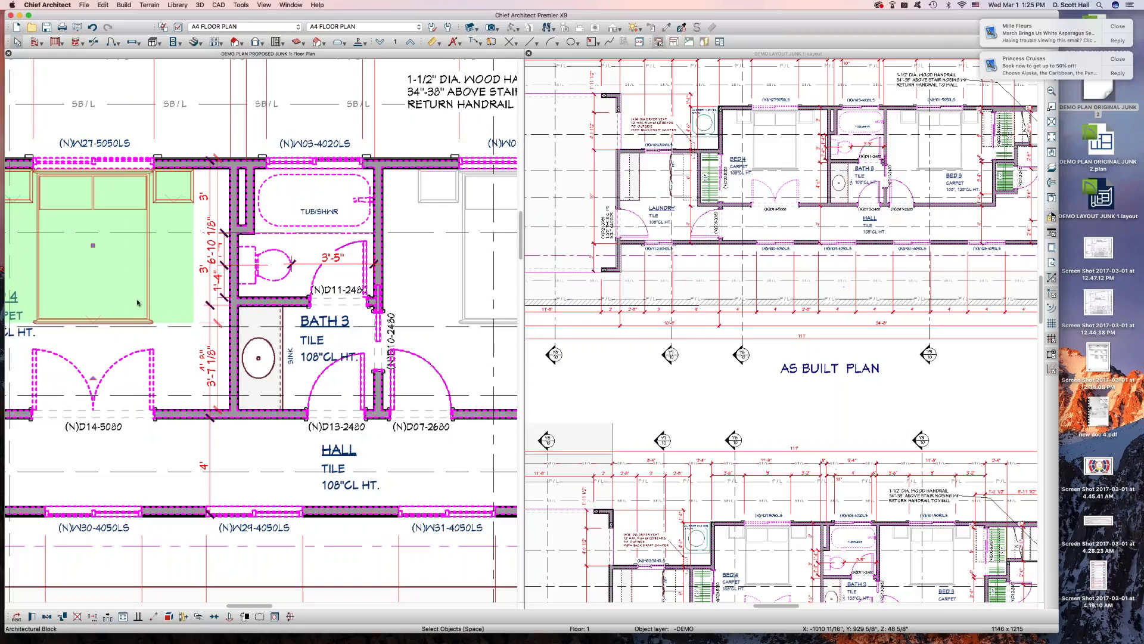
pyautogui.press('Escape')
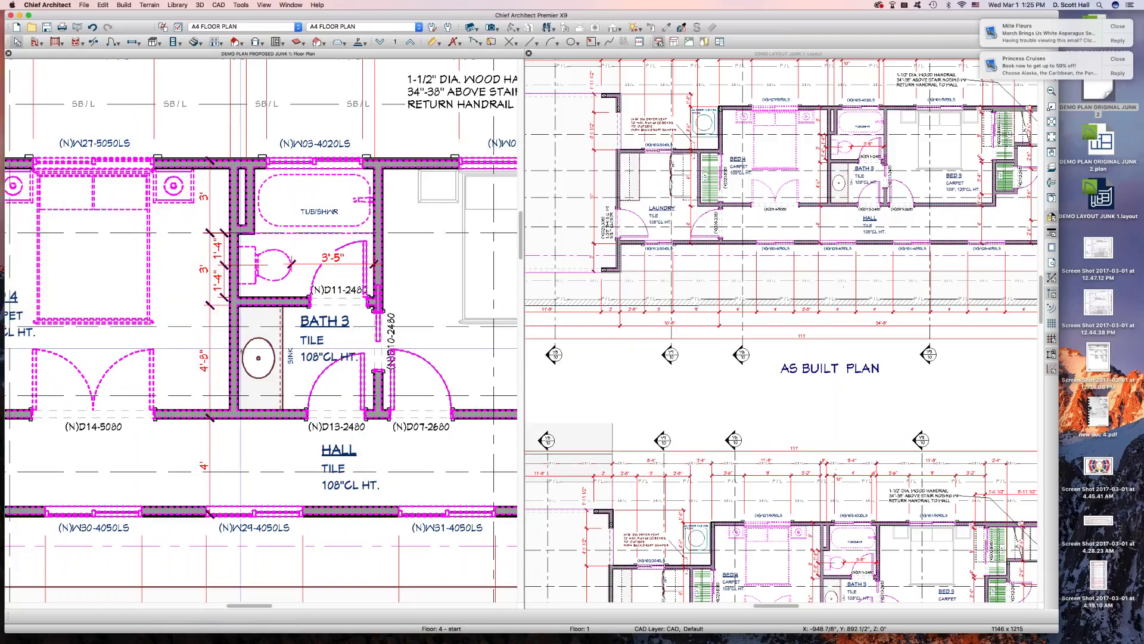
# Step: Pick the -DEMO layer from the bed block and paint it onto the Bed 4 closet shelving and the exterior AC unit
pyautogui.scroll(-3, 240, 352)
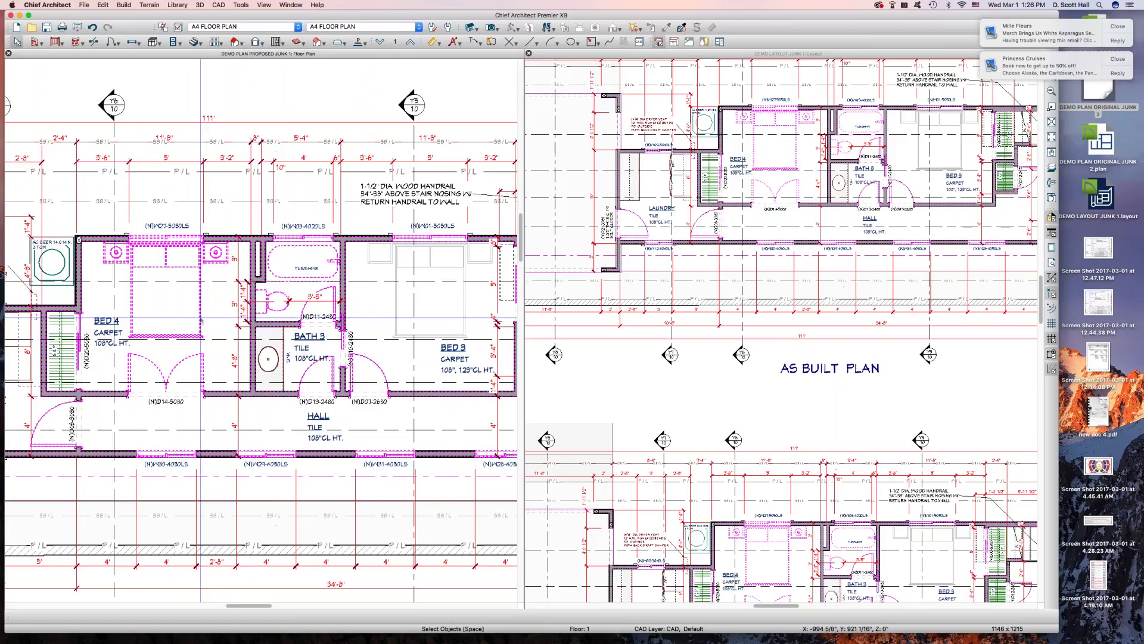
pyautogui.press('l')
pyautogui.press('e')
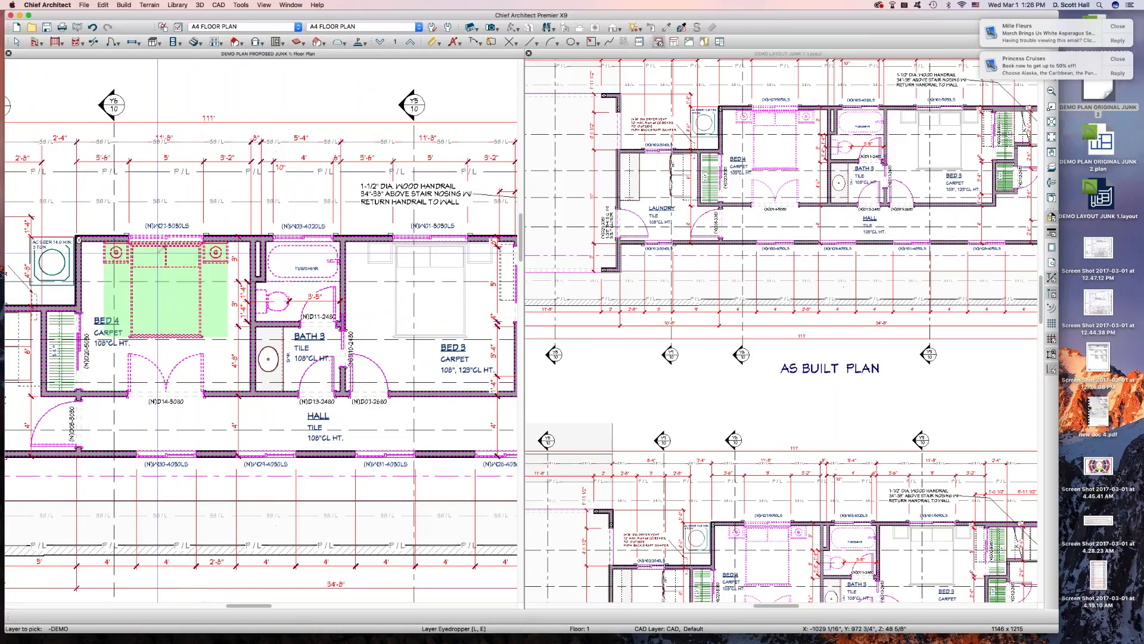
pyautogui.click(206, 294)
pyautogui.click(53, 351)
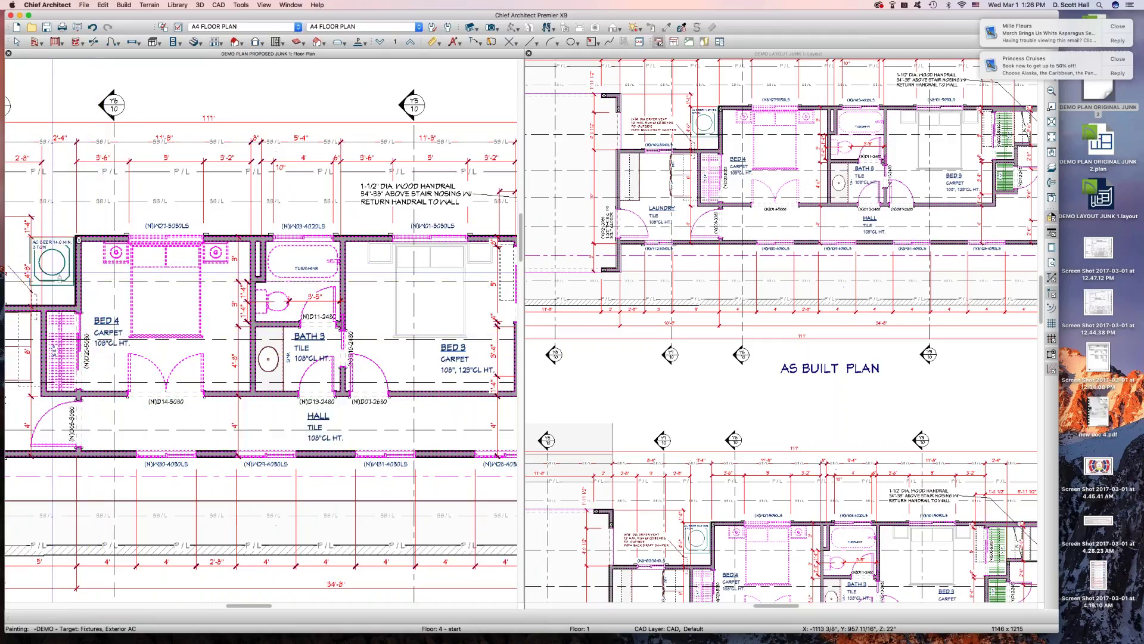
pyautogui.click(60, 278)
pyautogui.scroll(-5, 135, 429)
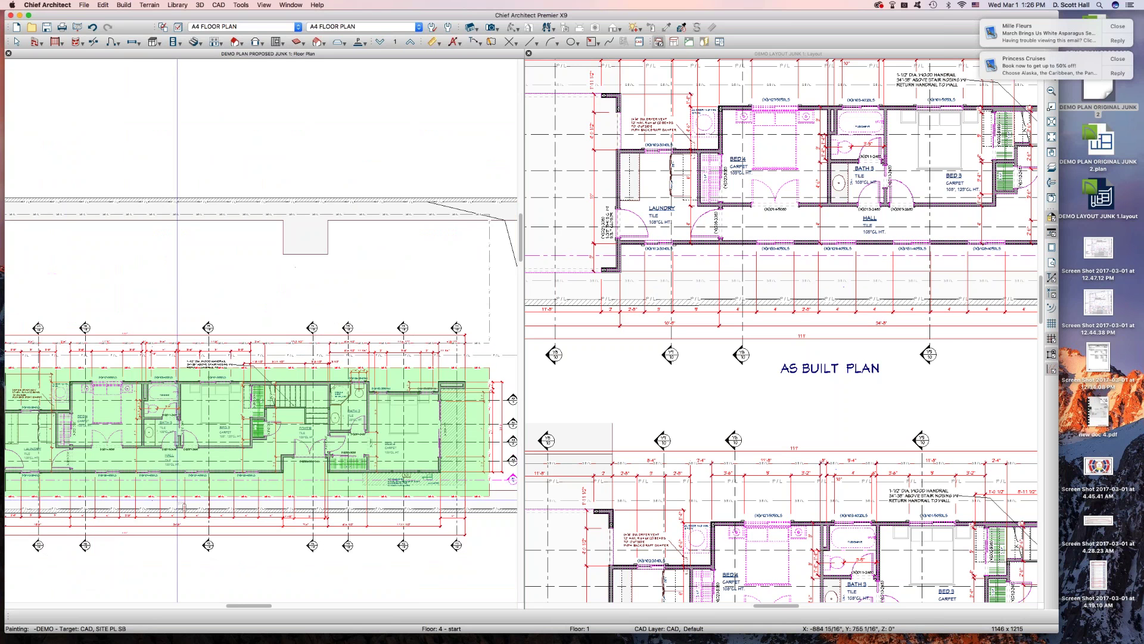
# Step: Paint the -DEMO layer onto the upper and lower stair flights in the foyer of the proposed plan
pyautogui.scroll(3, 437, 316)
pyautogui.scroll(1, 319, 440)
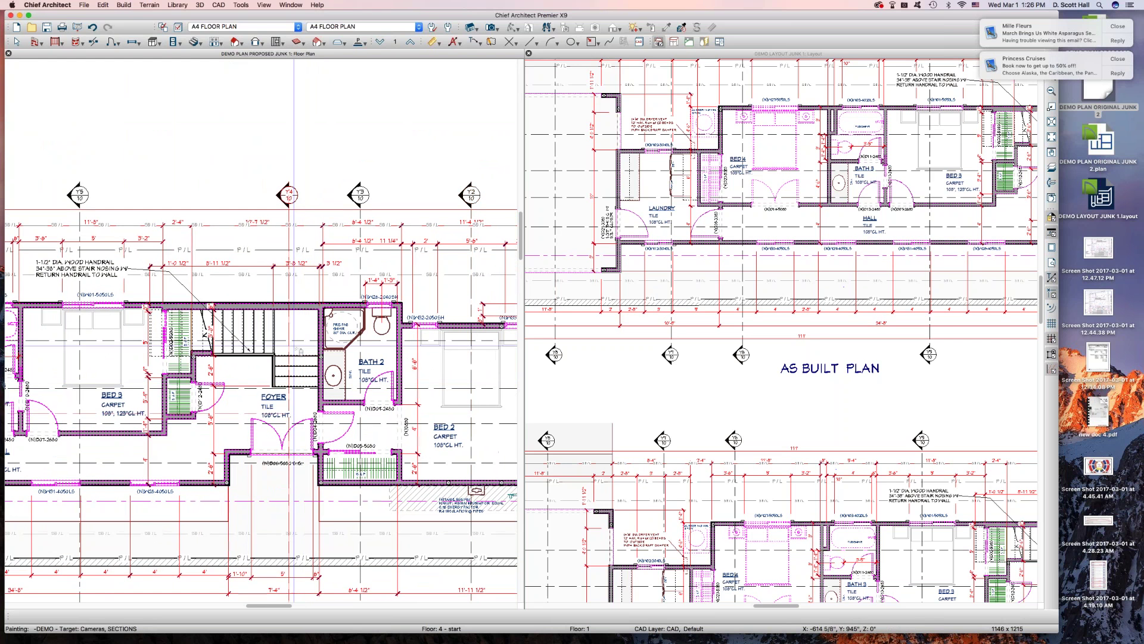
pyautogui.click(306, 365)
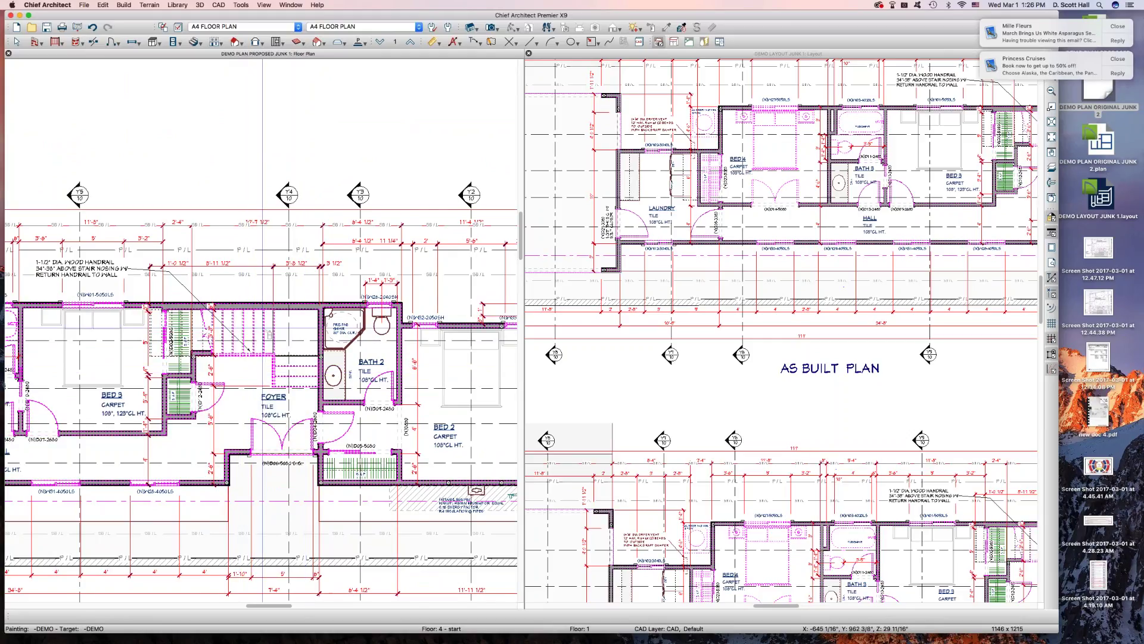
pyautogui.scroll(2, 261, 329)
pyautogui.click(261, 329)
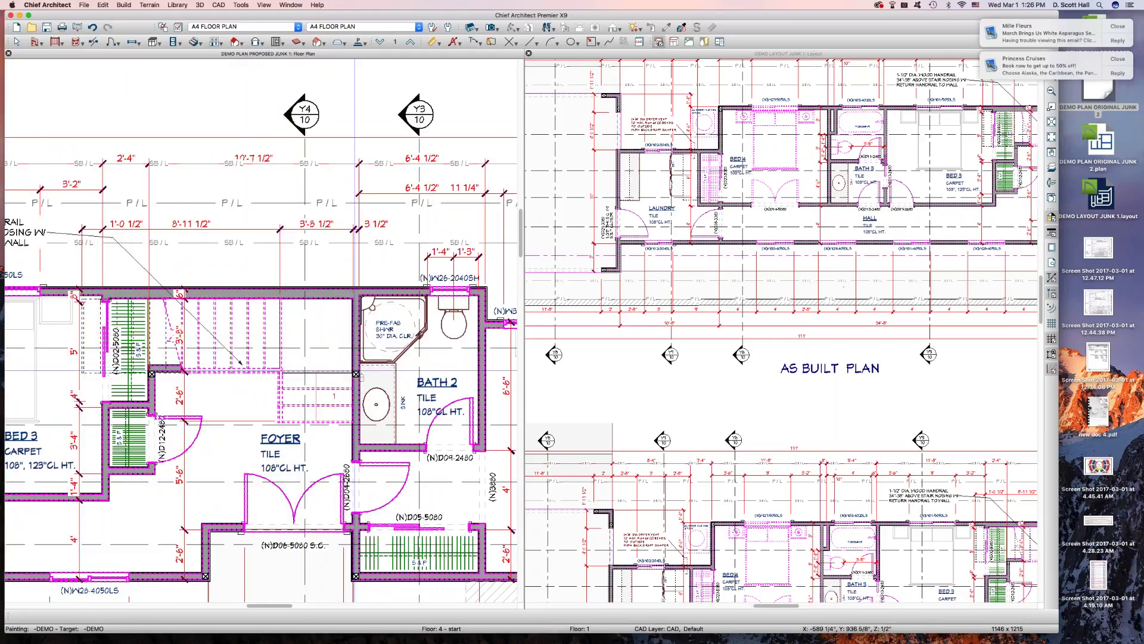
# Step: Paint the -DEMO layer onto the Bath 2 shower and toilet and the closet shelving behind door D05-5080
pyautogui.click(381, 332)
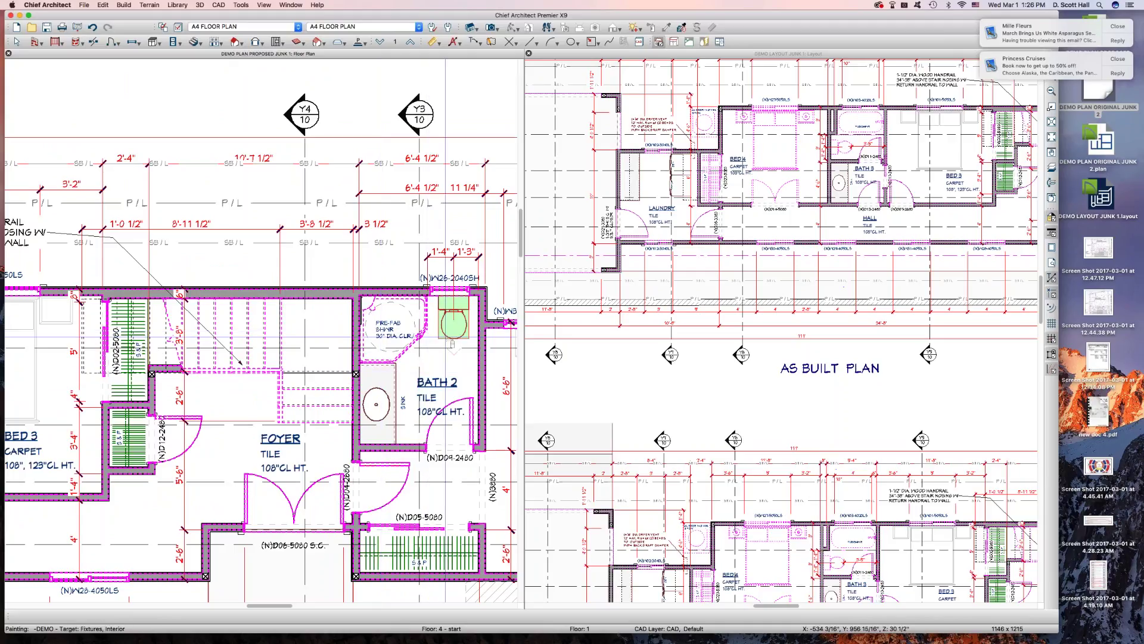
pyautogui.click(454, 325)
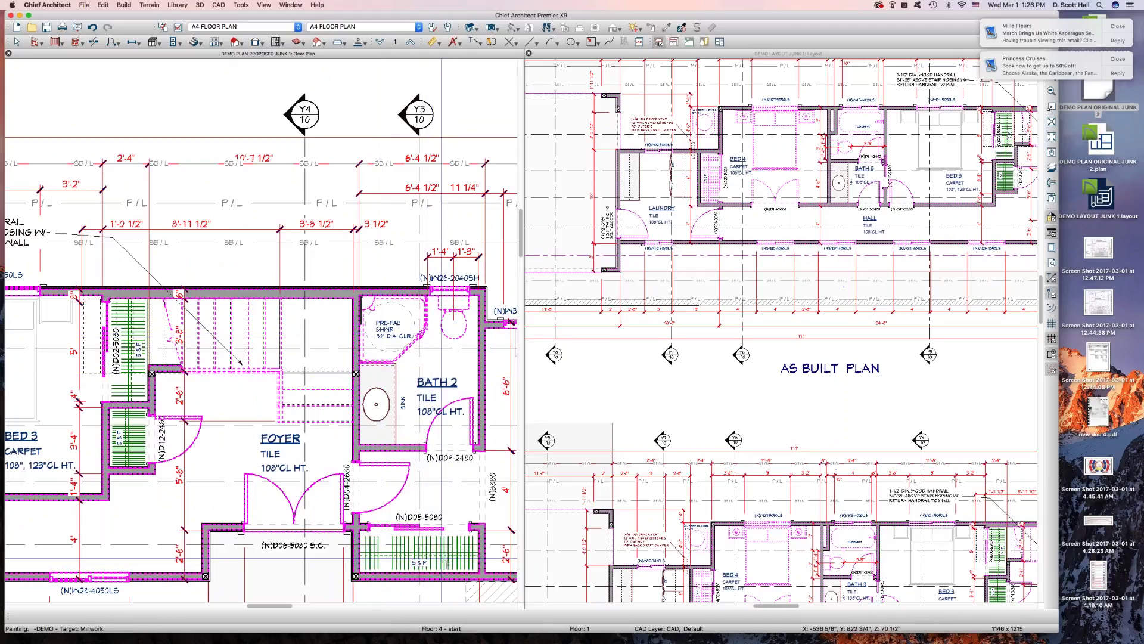
pyautogui.click(446, 562)
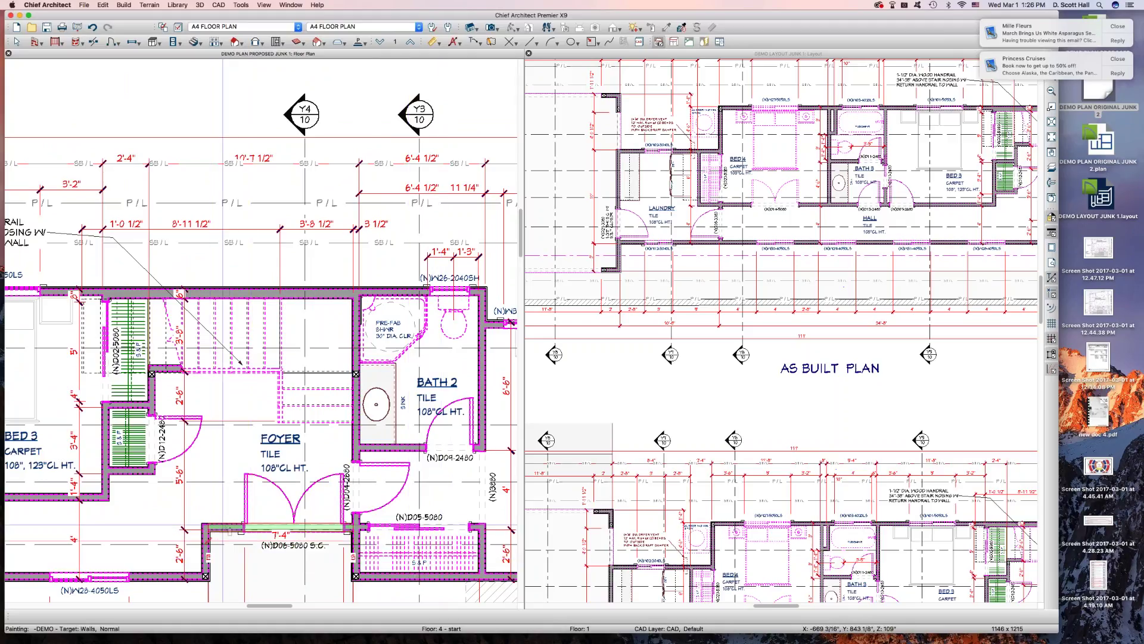
# Step: Paint the -DEMO layer onto the foyer entry wall and the wall between the foyer and Bath 2
pyautogui.click(227, 524)
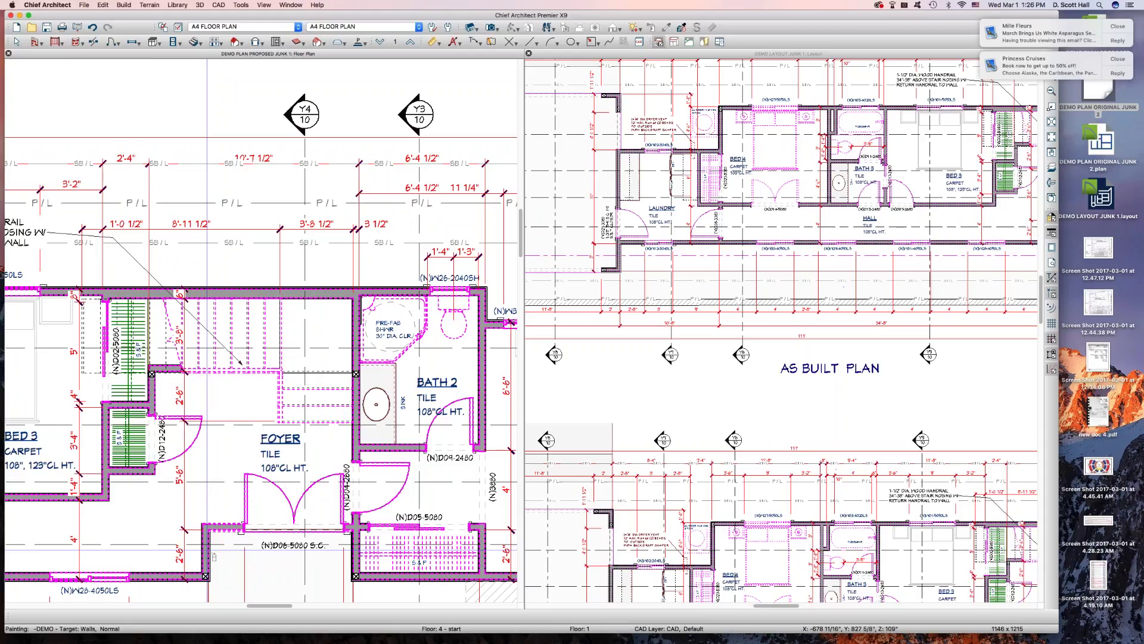
pyautogui.click(357, 413)
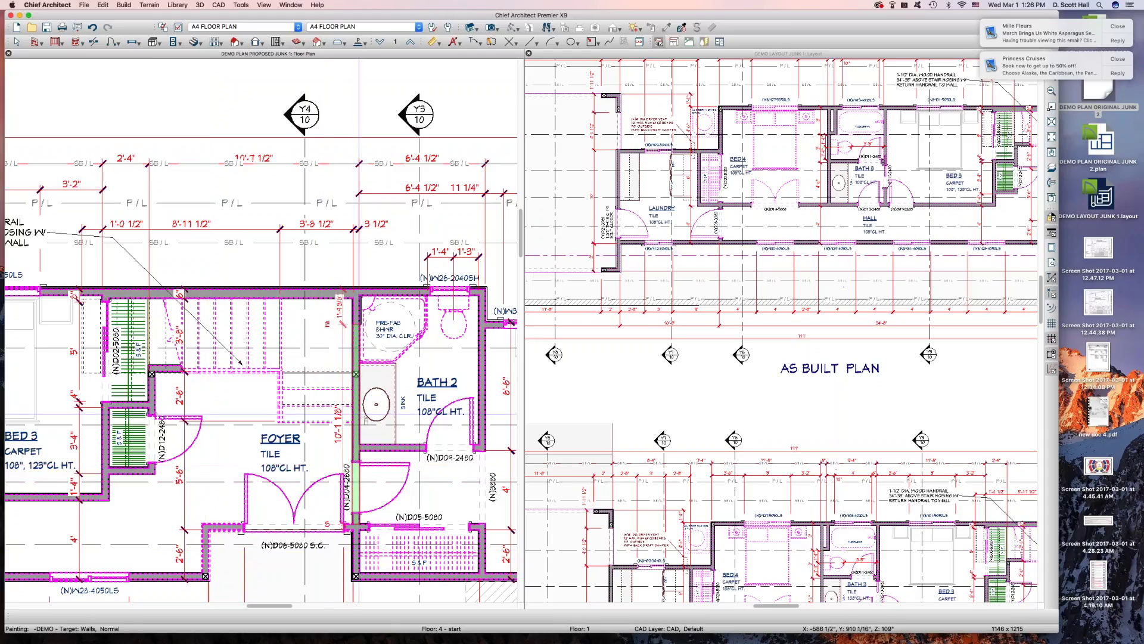
pyautogui.press('Escape')
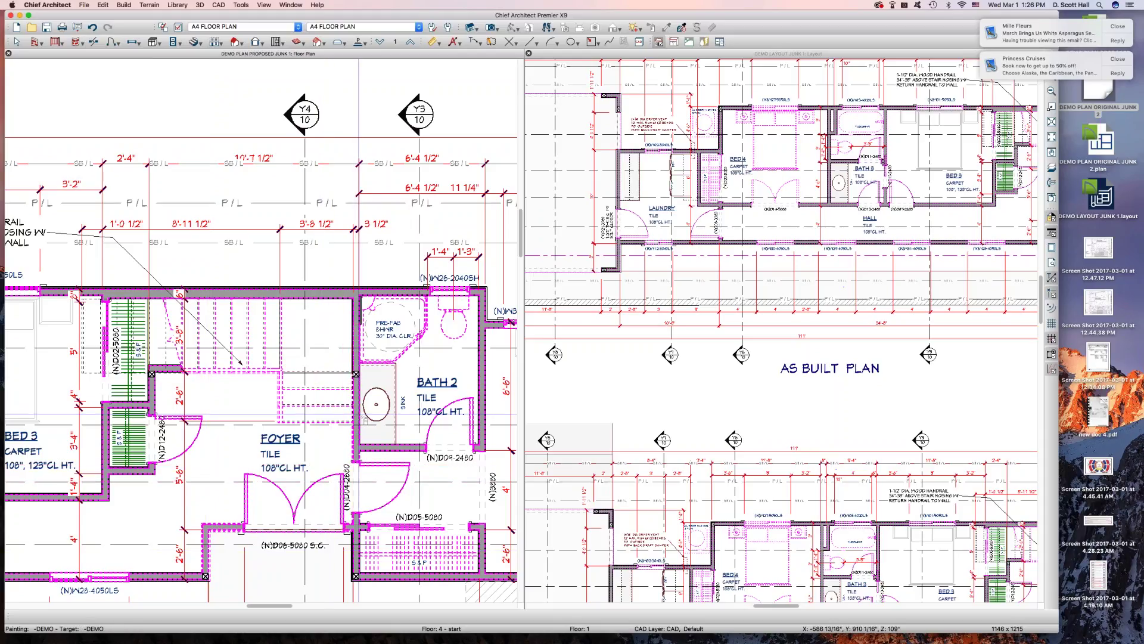
# Step: Turn on the display of Walls, Main Layer Only in the A4 FLOOR PLAN layer set from the foyer wall's layer properties
pyautogui.click(358, 415)
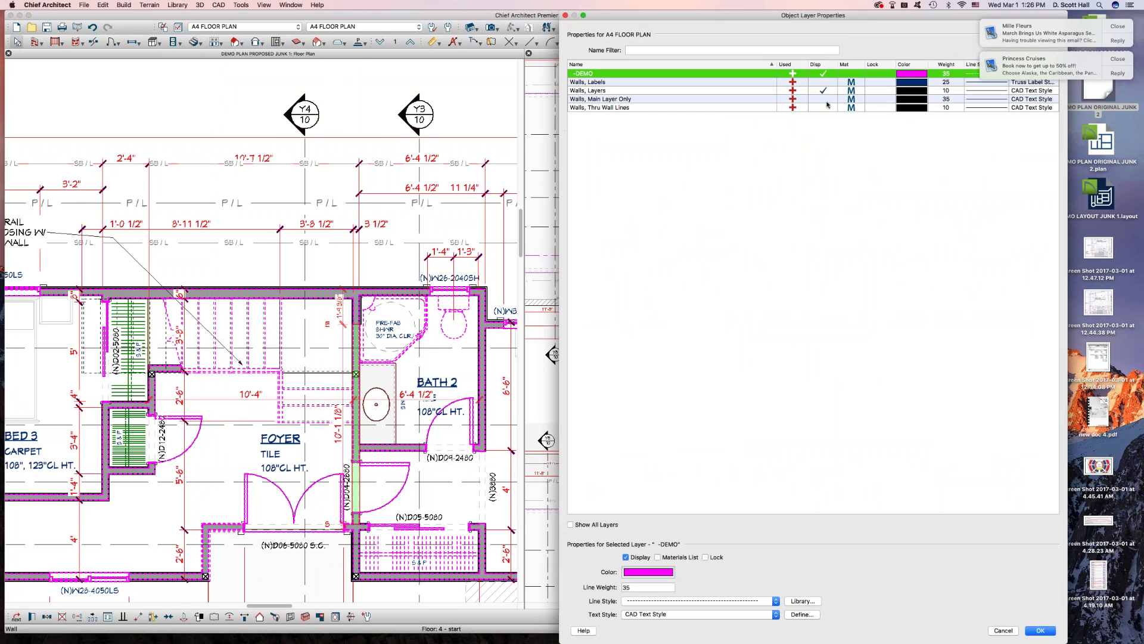
pyautogui.click(824, 102)
pyautogui.press('Return')
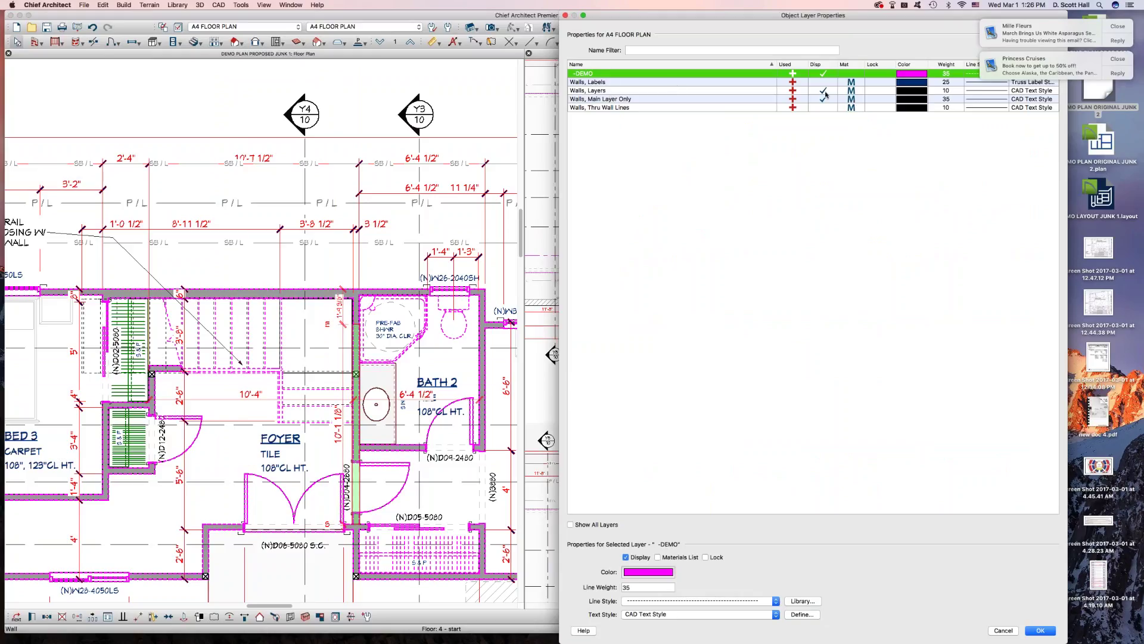
pyautogui.press('Return')
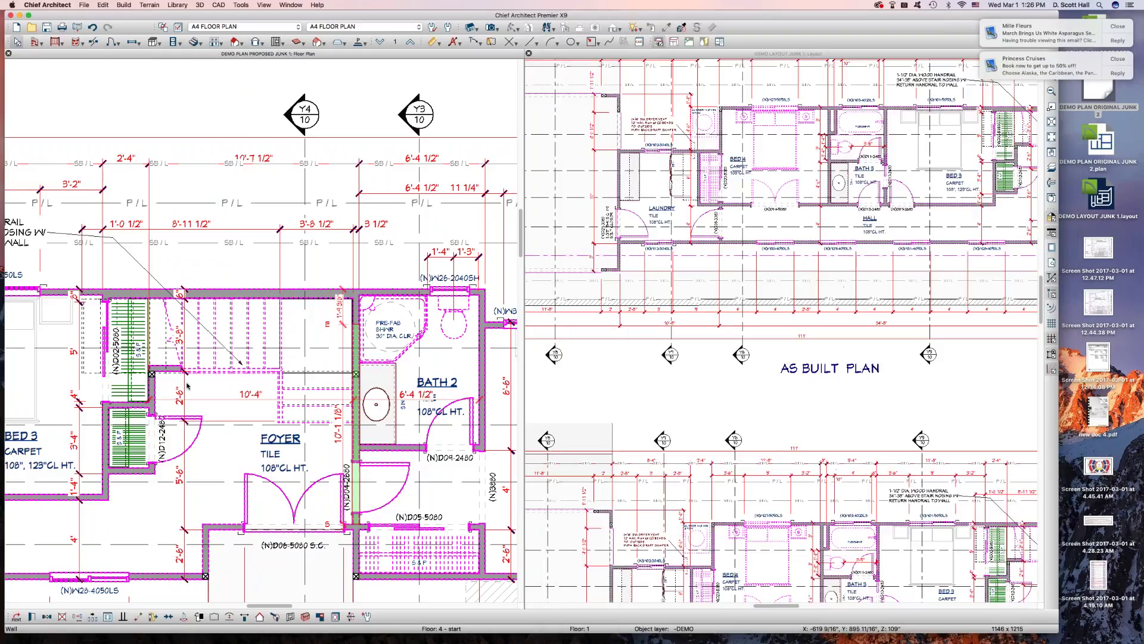
pyautogui.press('Escape')
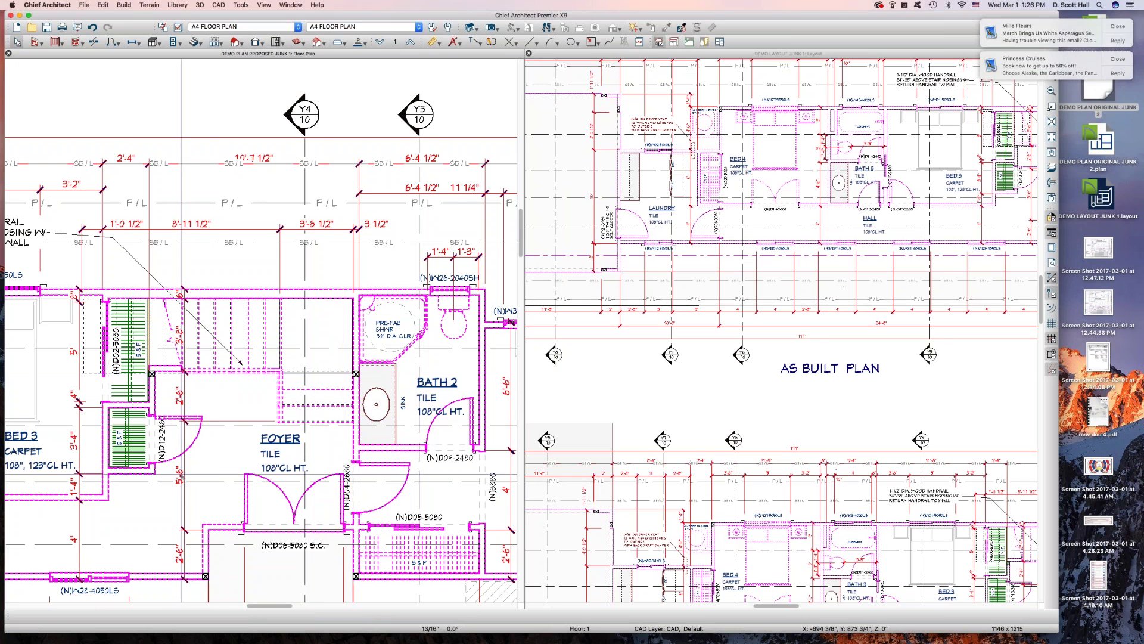
# Step: Pick the -DEMO layer from the Bath 2 wall and paint it onto the Bed 2 wall beside window W32-2050SH
pyautogui.scroll(-3, 268, 477)
pyautogui.scroll(2, 238, 507)
pyautogui.click(192, 530)
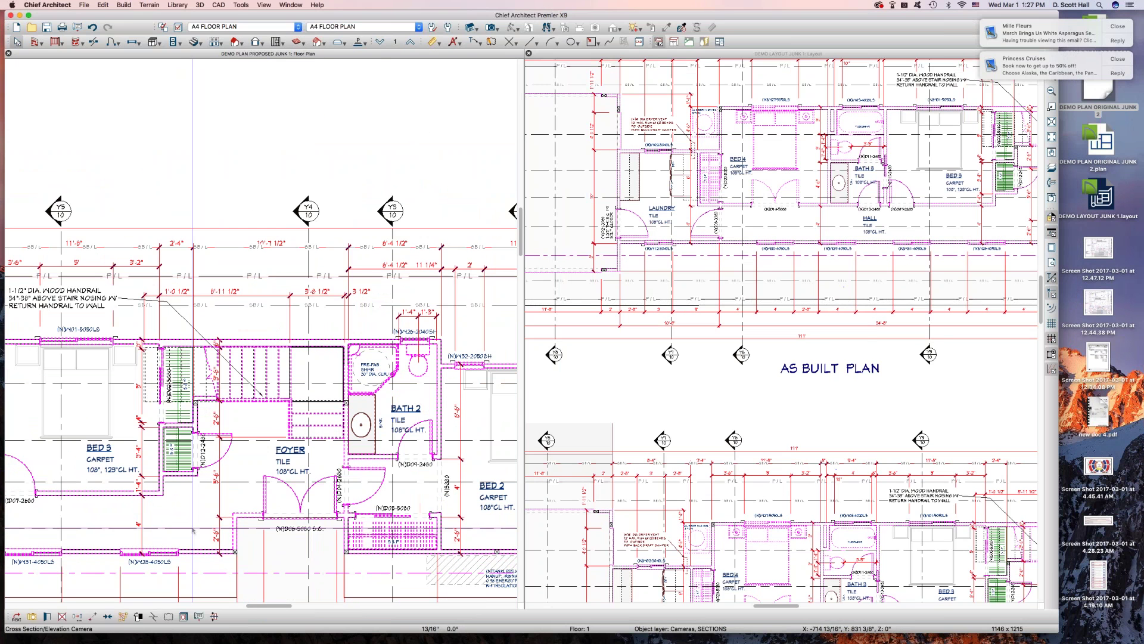
pyautogui.press('Escape')
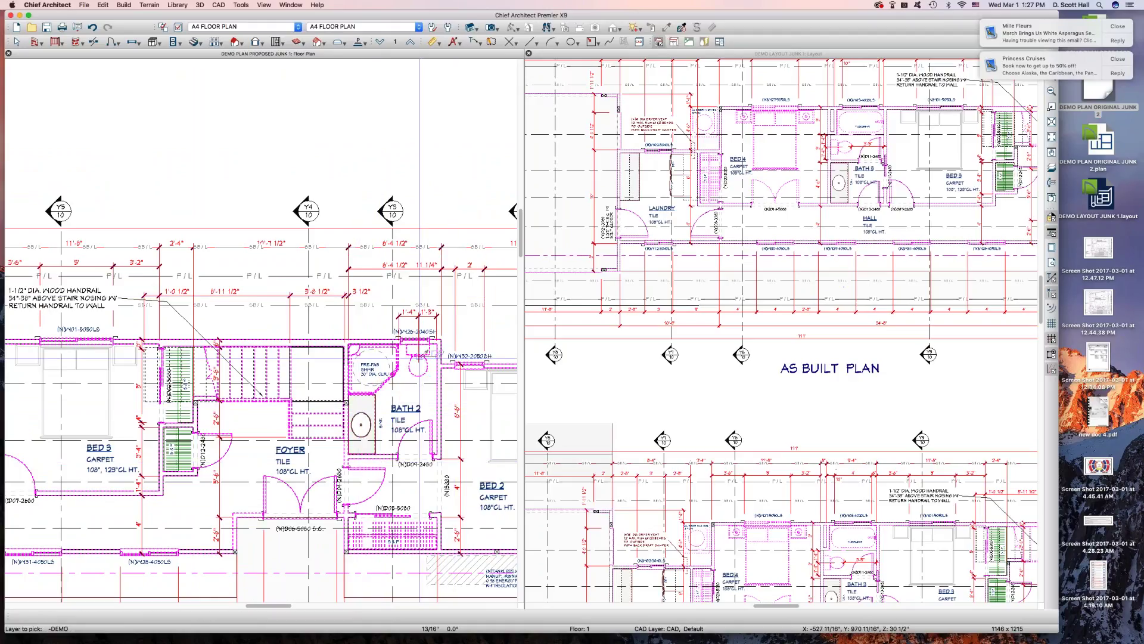
pyautogui.click(441, 394)
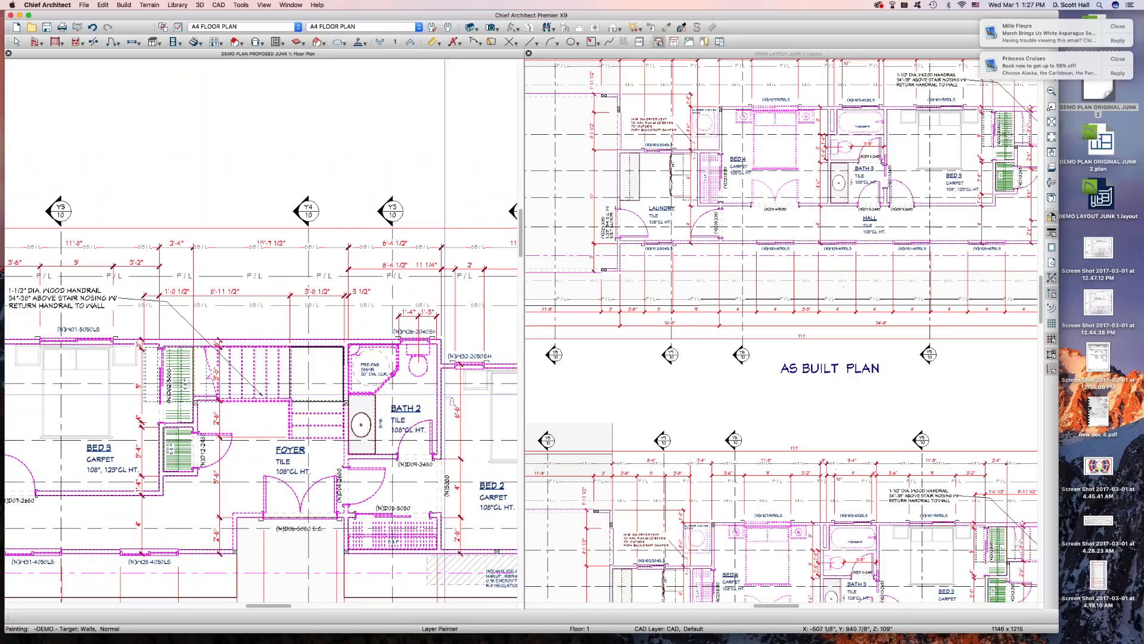
pyautogui.scroll(3, 452, 401)
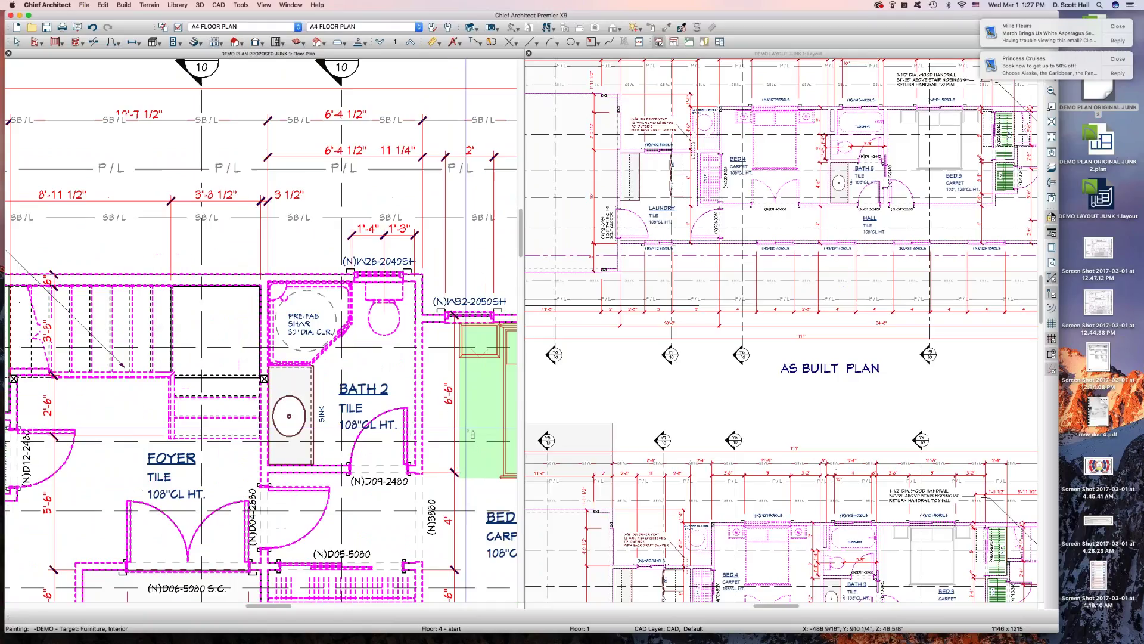
pyautogui.click(441, 329)
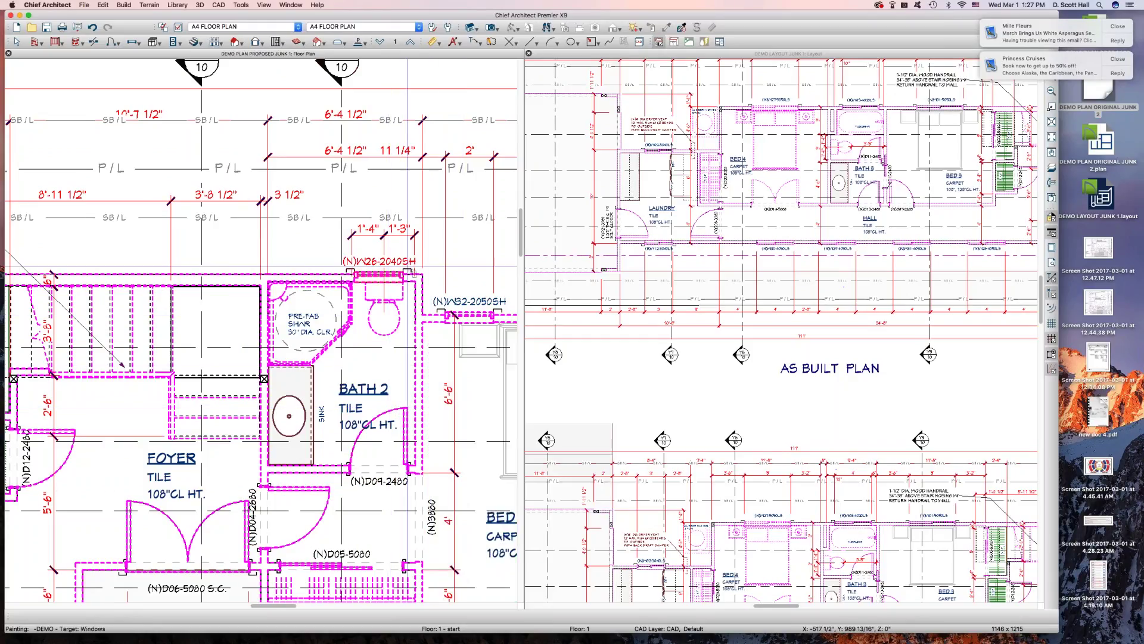
# Step: Paint the -DEMO layer from the Bath 2 shower onto the sink base cabinet
pyautogui.scroll(-1, 384, 351)
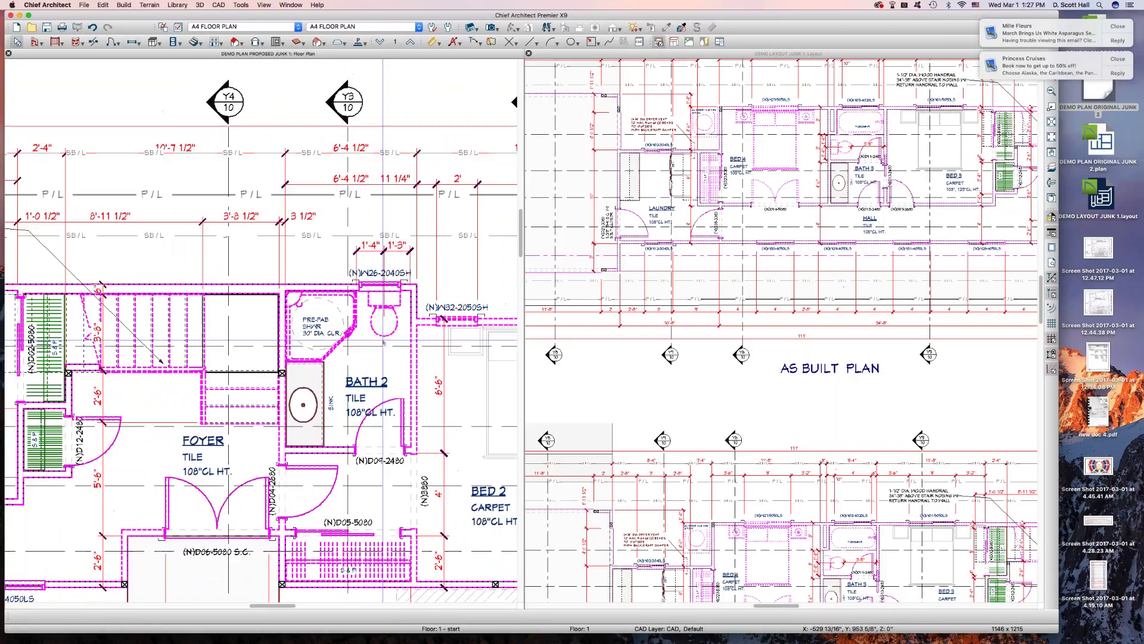
pyautogui.scroll(-3, 383, 340)
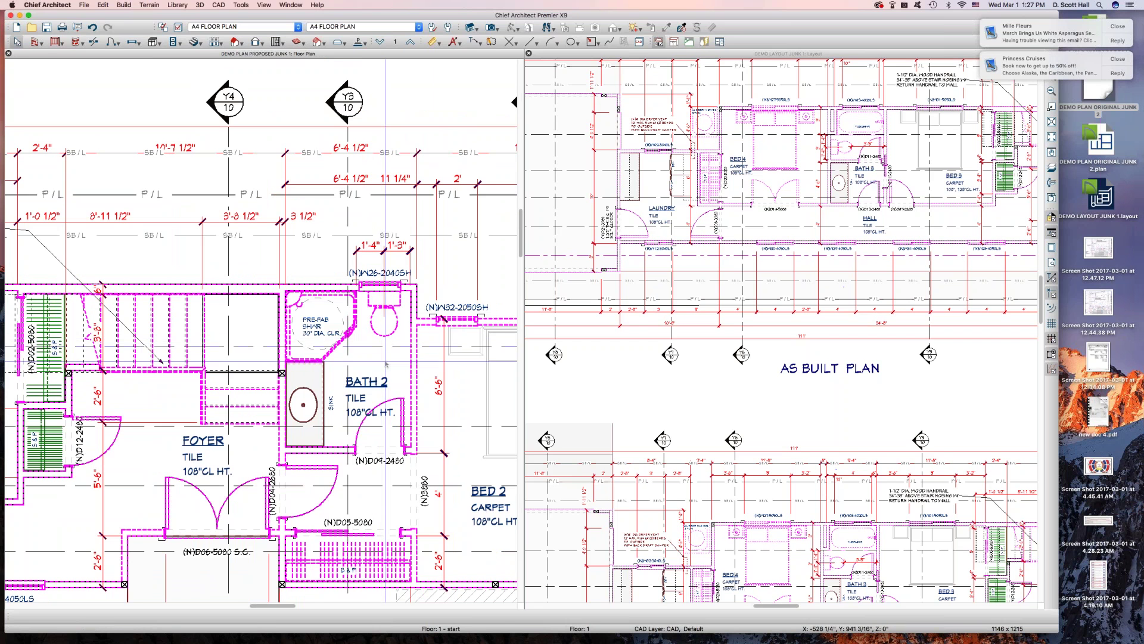
pyautogui.scroll(-4, 402, 360)
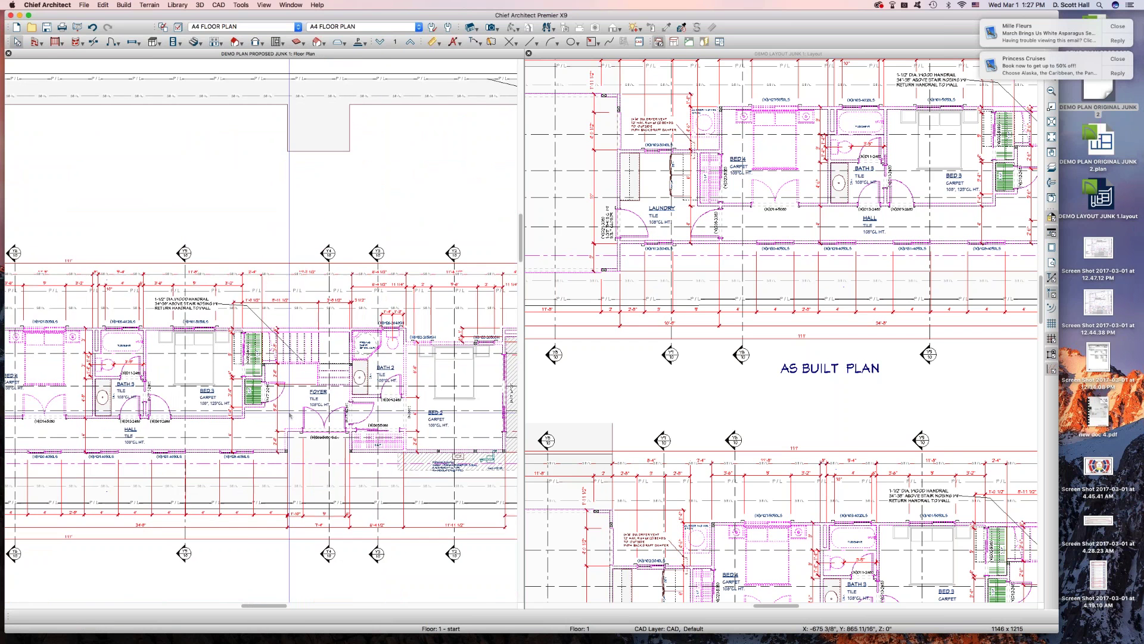
pyautogui.scroll(5, 198, 428)
pyautogui.scroll(3, 417, 381)
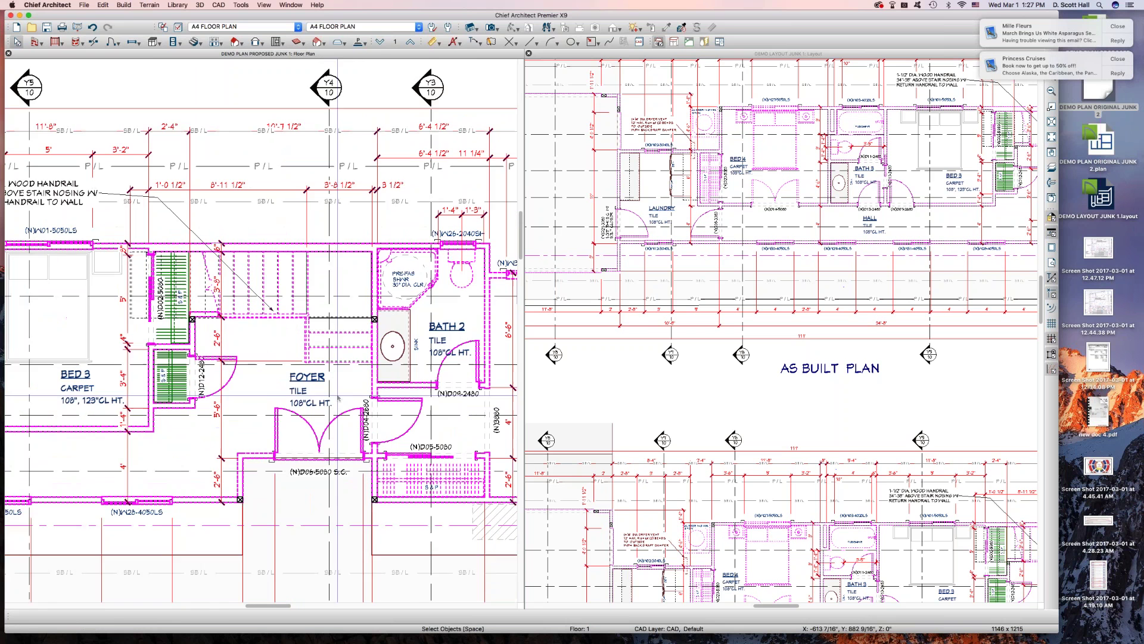
pyautogui.click(405, 357)
pyautogui.scroll(3, 401, 329)
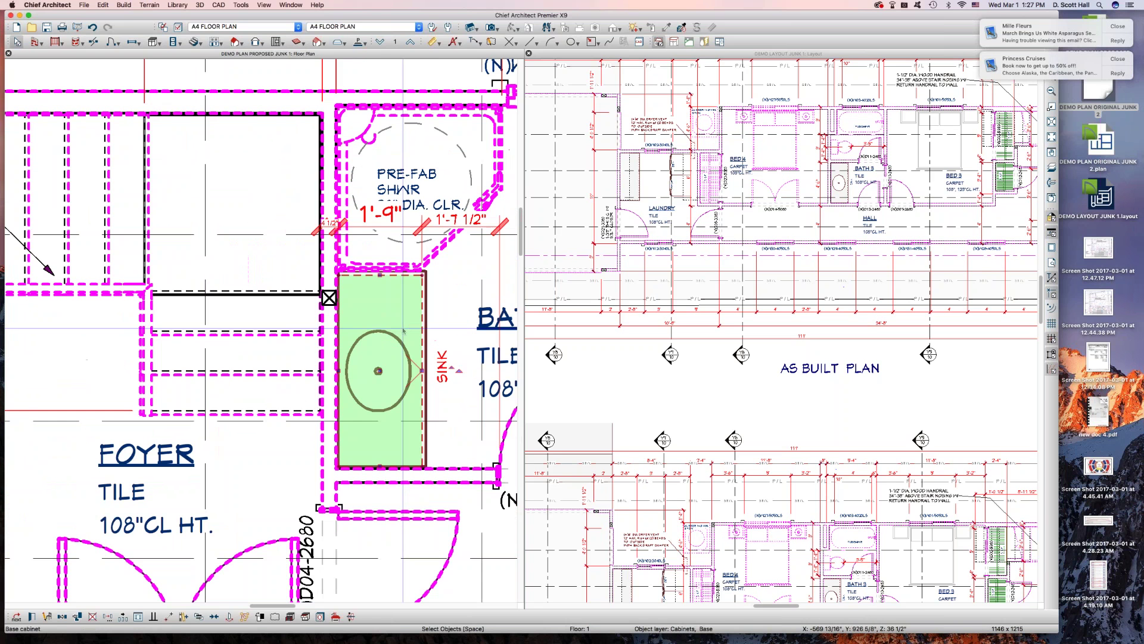
pyautogui.press('Escape')
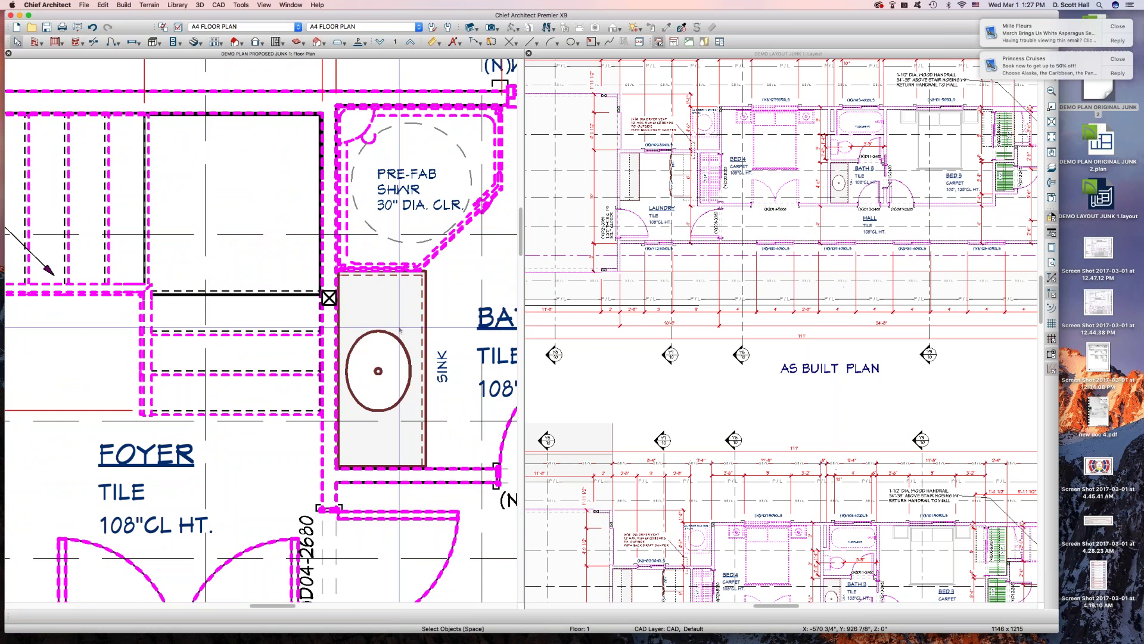
pyautogui.press('l')
pyautogui.press('e')
pyautogui.click(440, 246)
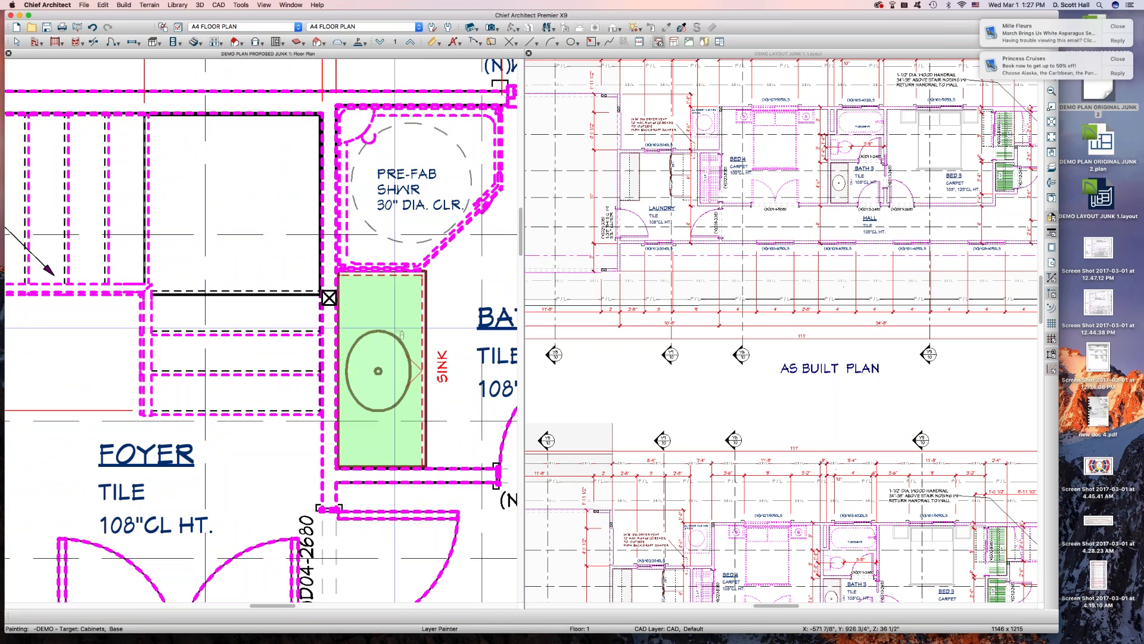
pyautogui.press('Escape')
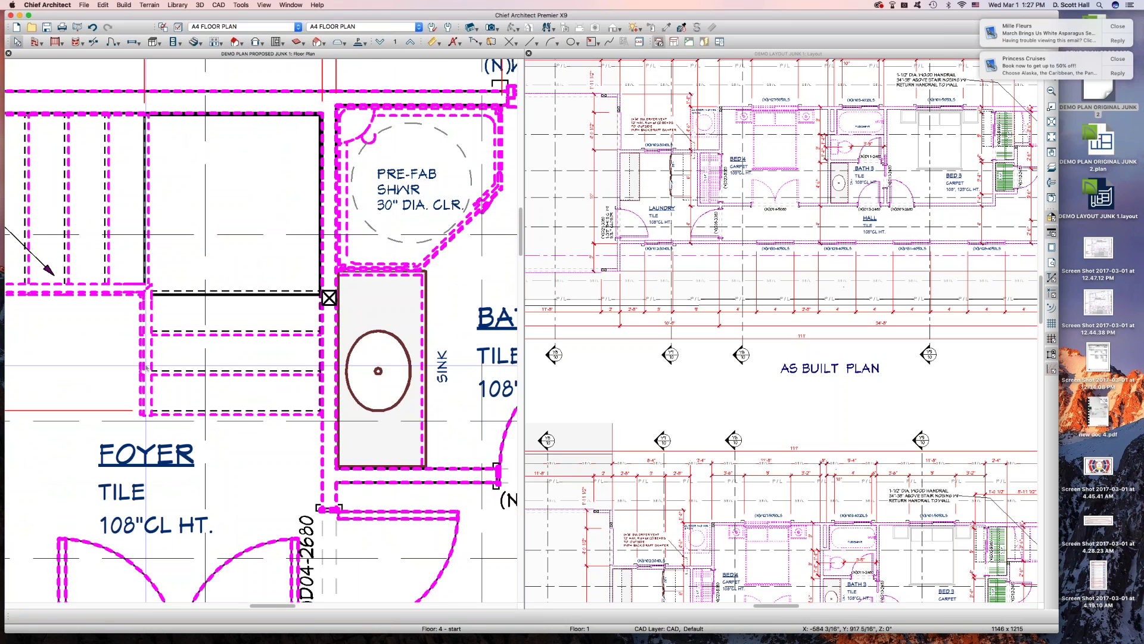
pyautogui.scroll(-2, 108, 366)
pyautogui.scroll(3, 369, 334)
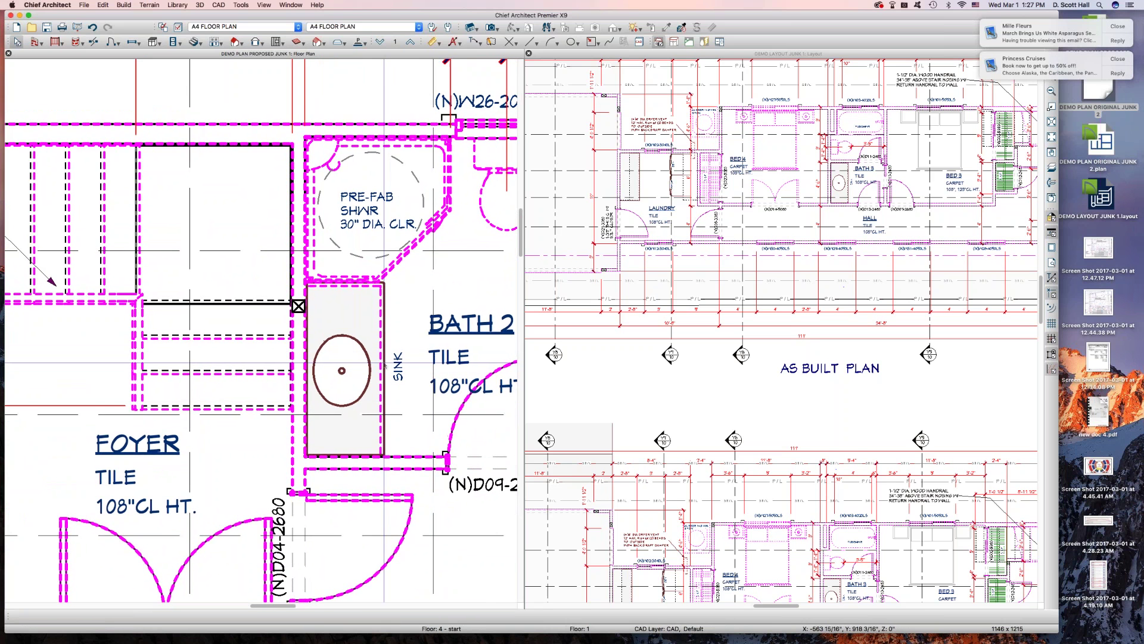
pyautogui.click(333, 275)
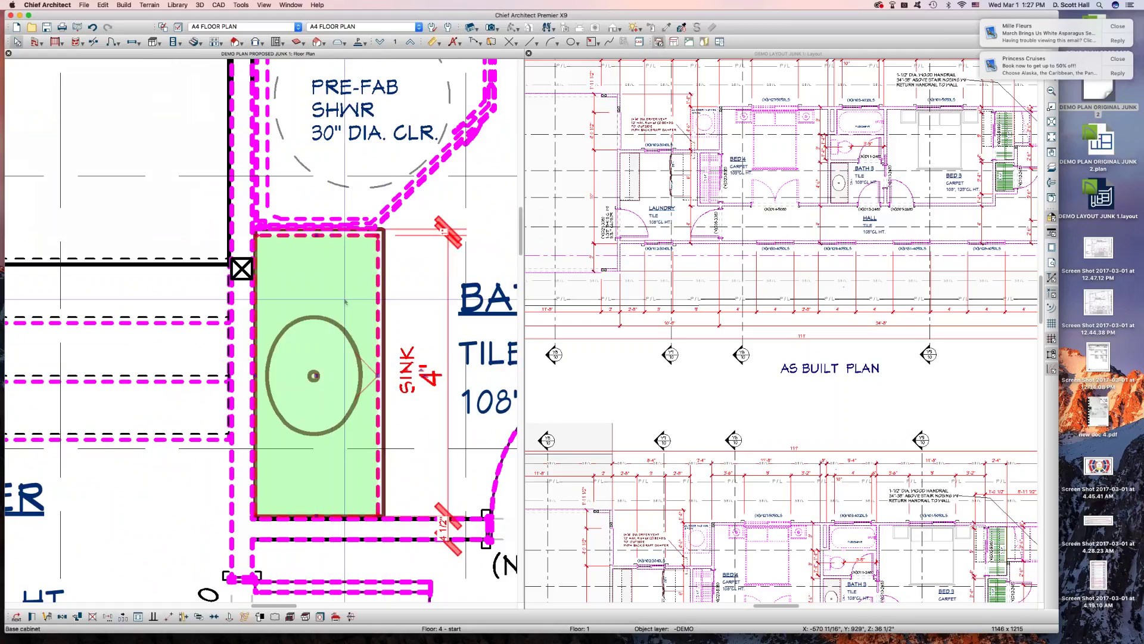
pyautogui.click(321, 355)
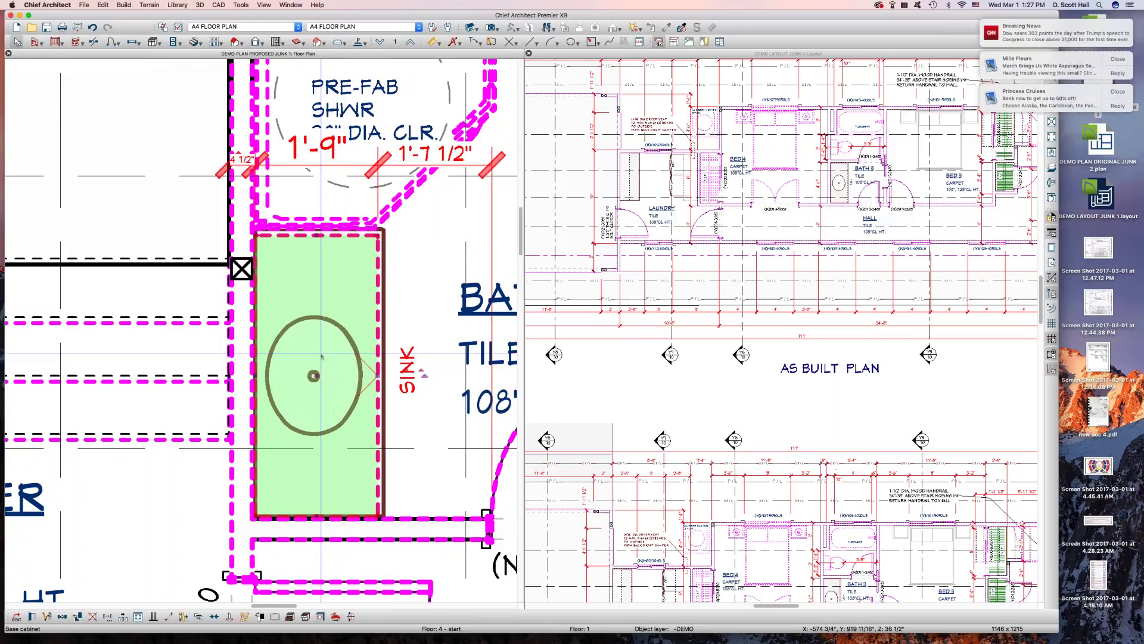
pyautogui.press('Escape')
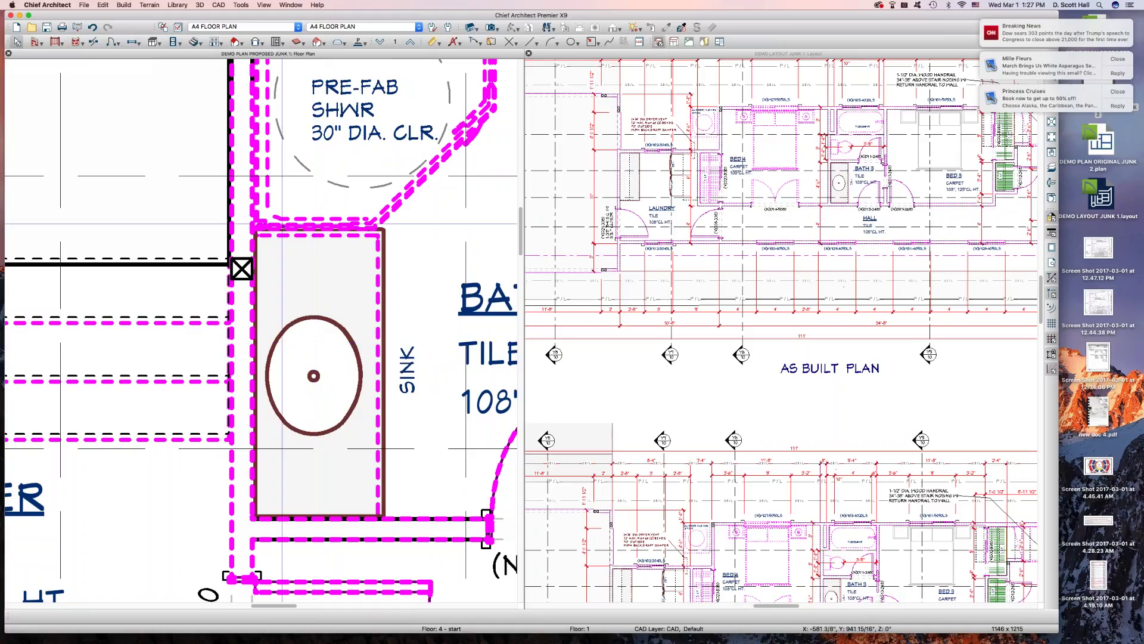
# Step: Switch the proposed plan to the A3 DEMO PLAN layer set
pyautogui.click(337, 28)
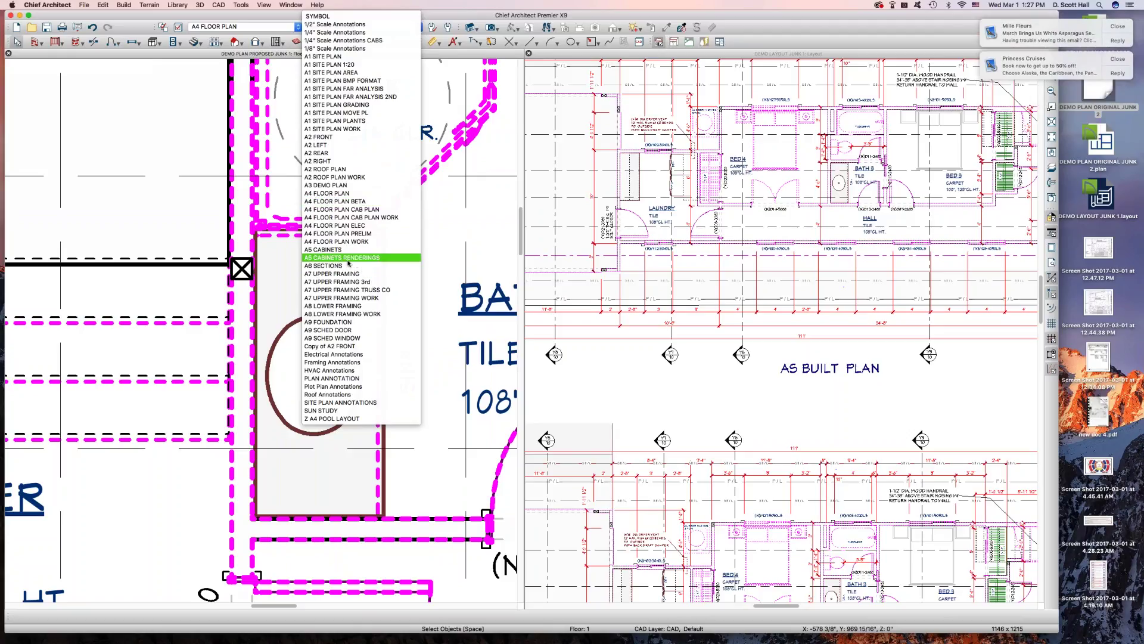
pyautogui.click(353, 186)
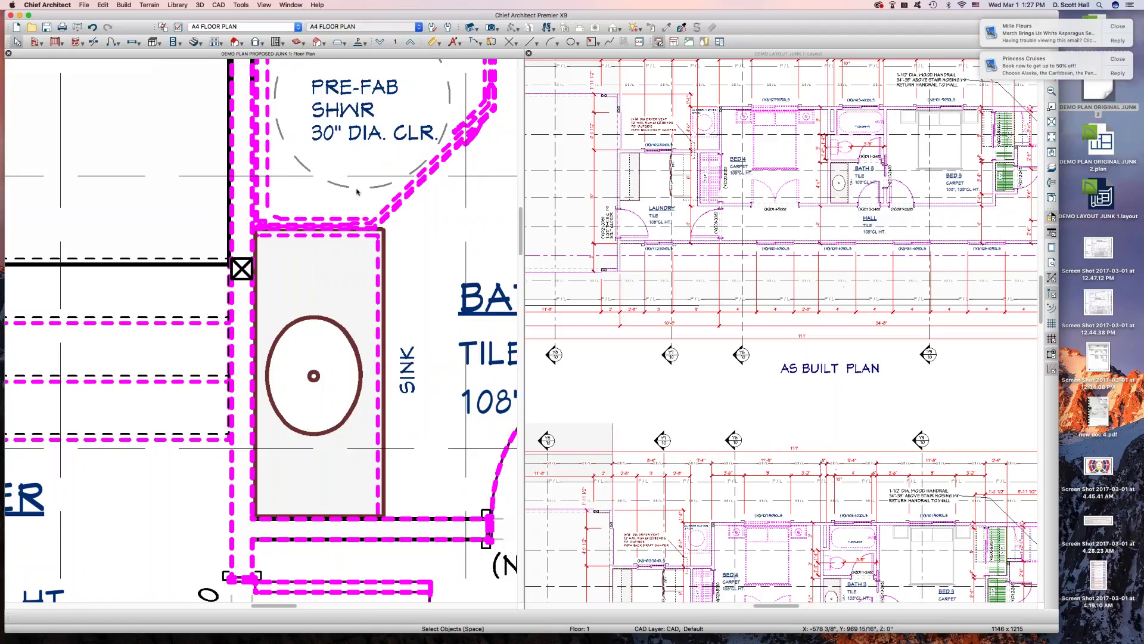
pyautogui.scroll(-3, 336, 314)
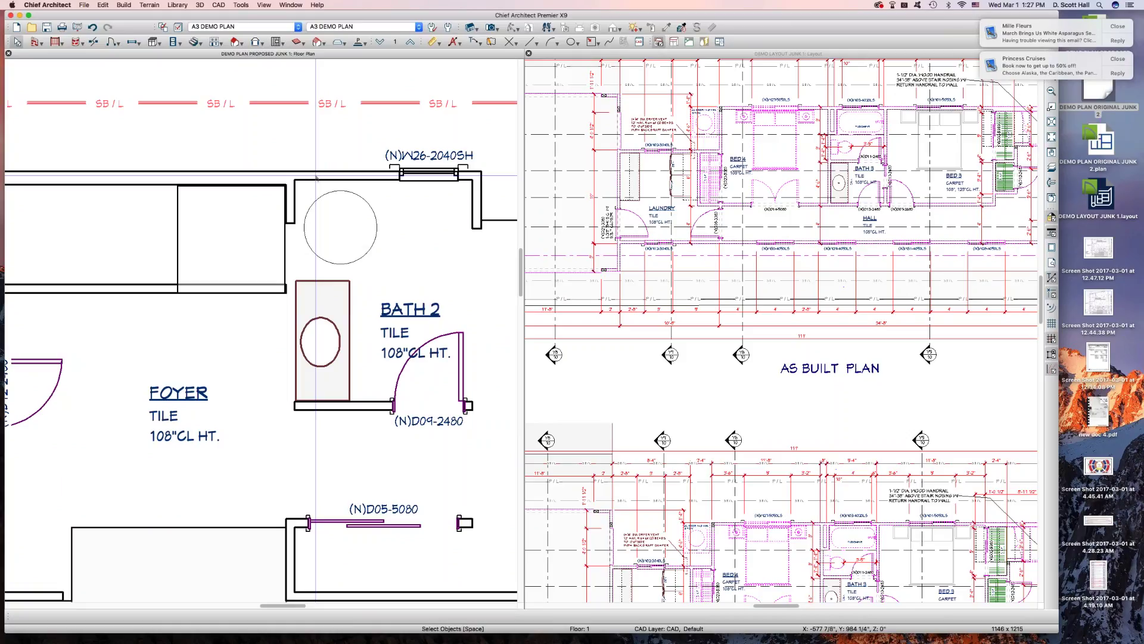
# Step: Turn on the display of the -DEMO IN PLAN and DEFAULT CAD LAYER layers in the A3 DEMO PLAN layer set
pyautogui.press('super+l')
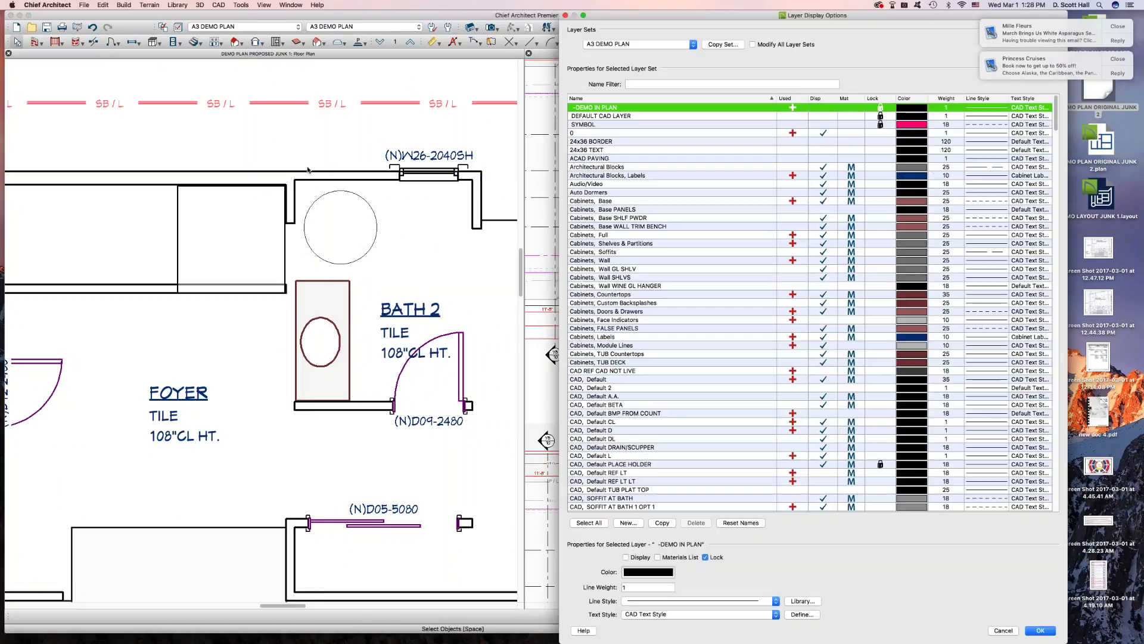
pyautogui.click(824, 115)
pyautogui.click(828, 108)
pyautogui.keyDown('shift'); pyautogui.click(723, 115); pyautogui.keyUp('shift')
# Step: Give both selected layers a magenta colour, a dashed line style and a line weight of 35
pyautogui.click(626, 587)
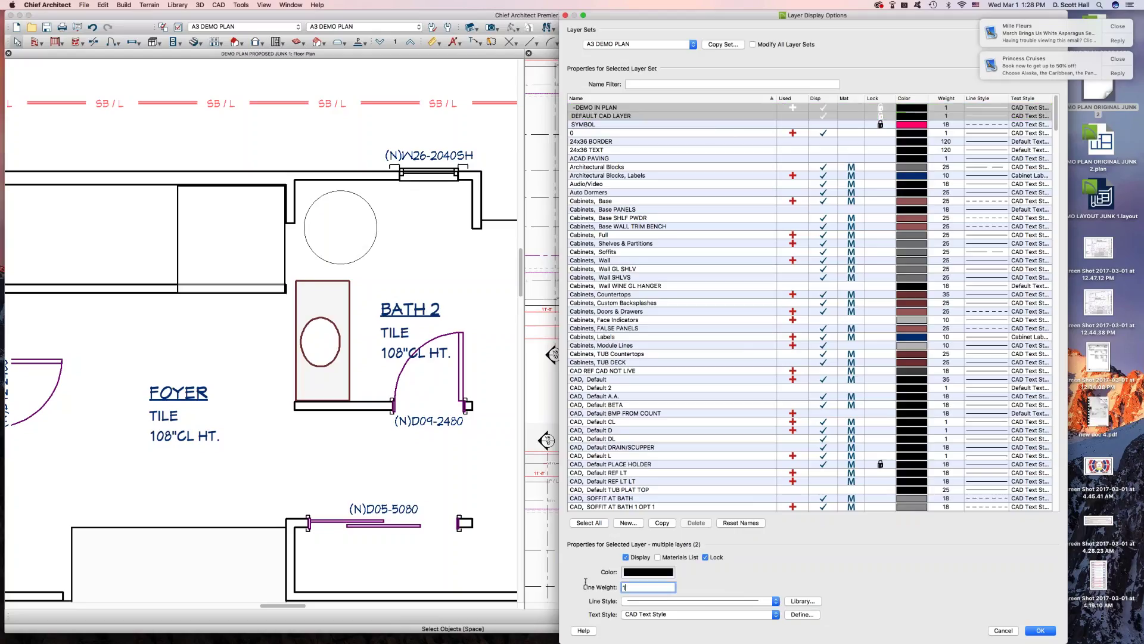
pyautogui.click(631, 572)
pyautogui.click(552, 332)
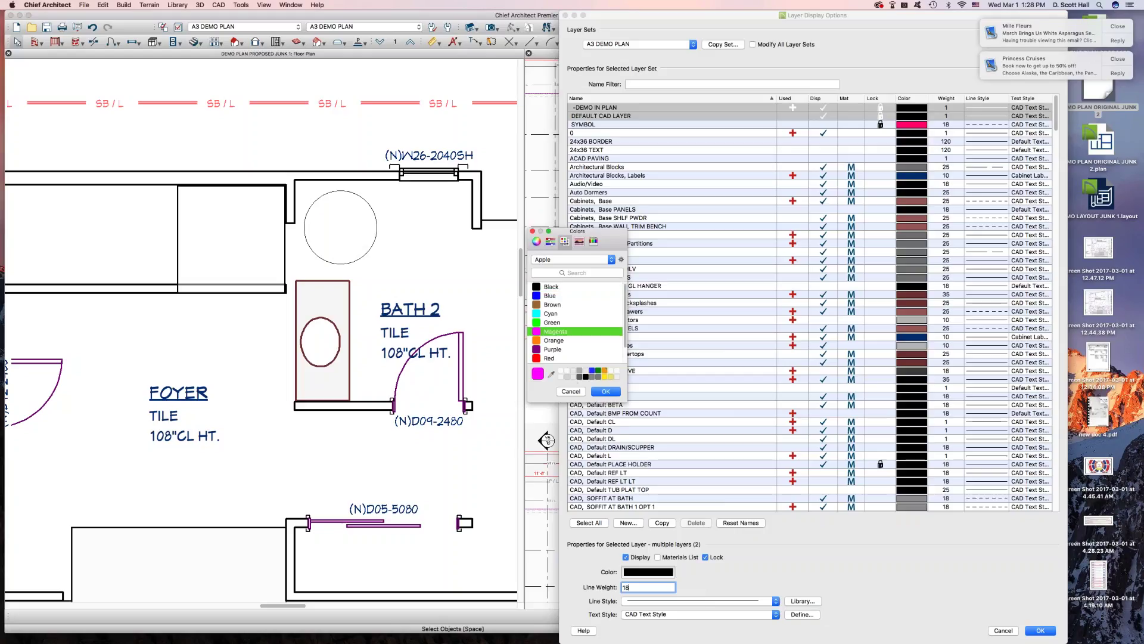
pyautogui.click(606, 391)
pyautogui.click(676, 602)
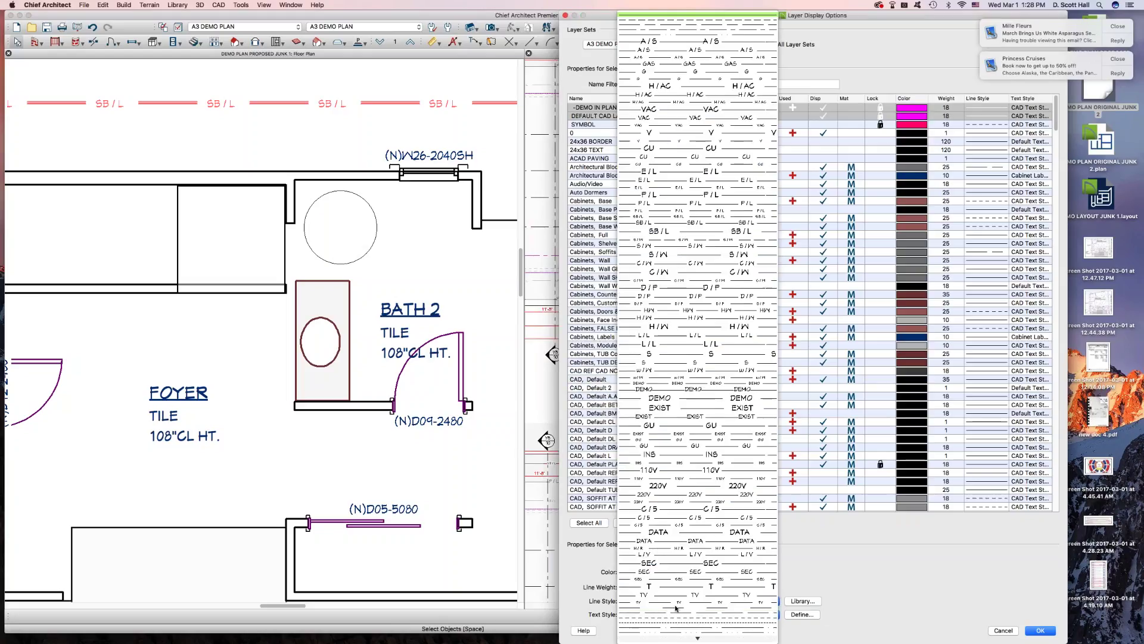
pyautogui.click(675, 620)
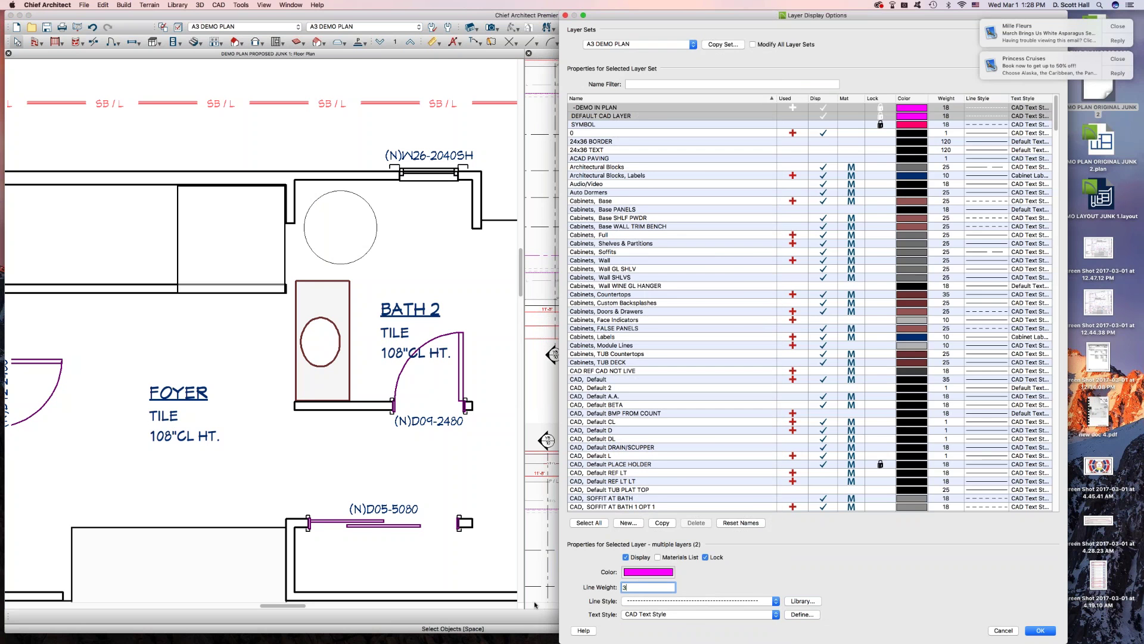
pyautogui.press('Return')
pyautogui.scroll(-5, 308, 475)
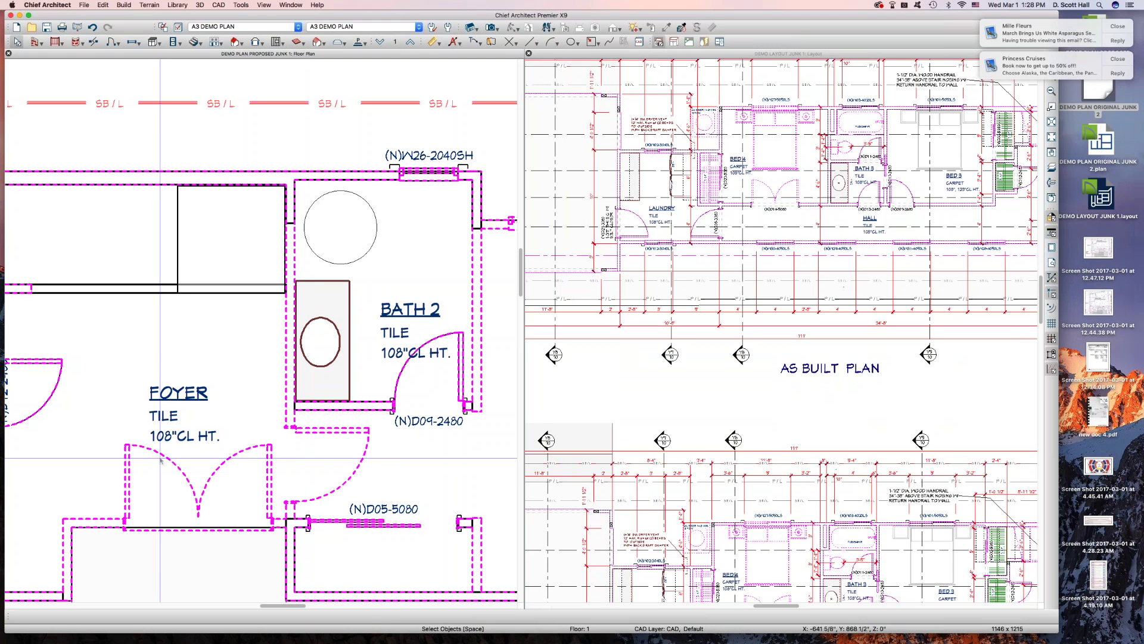
pyautogui.scroll(1, 195, 387)
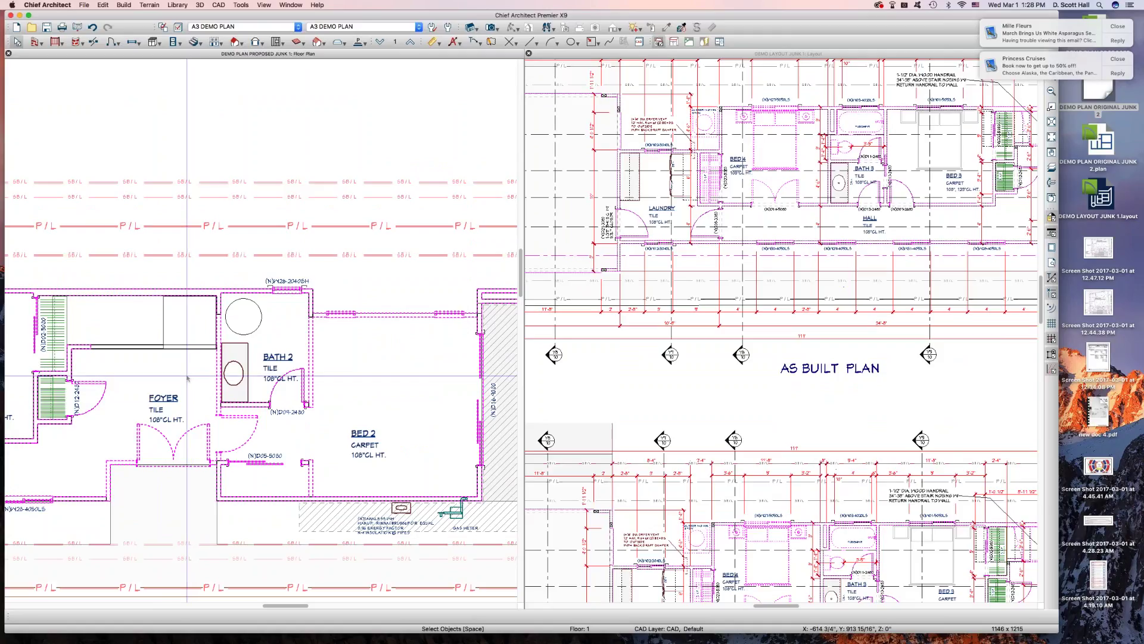
# Step: Review the A3 DEMO PLAN layer settings and inspect the shower circle in Bath 2
pyautogui.press('super+l')
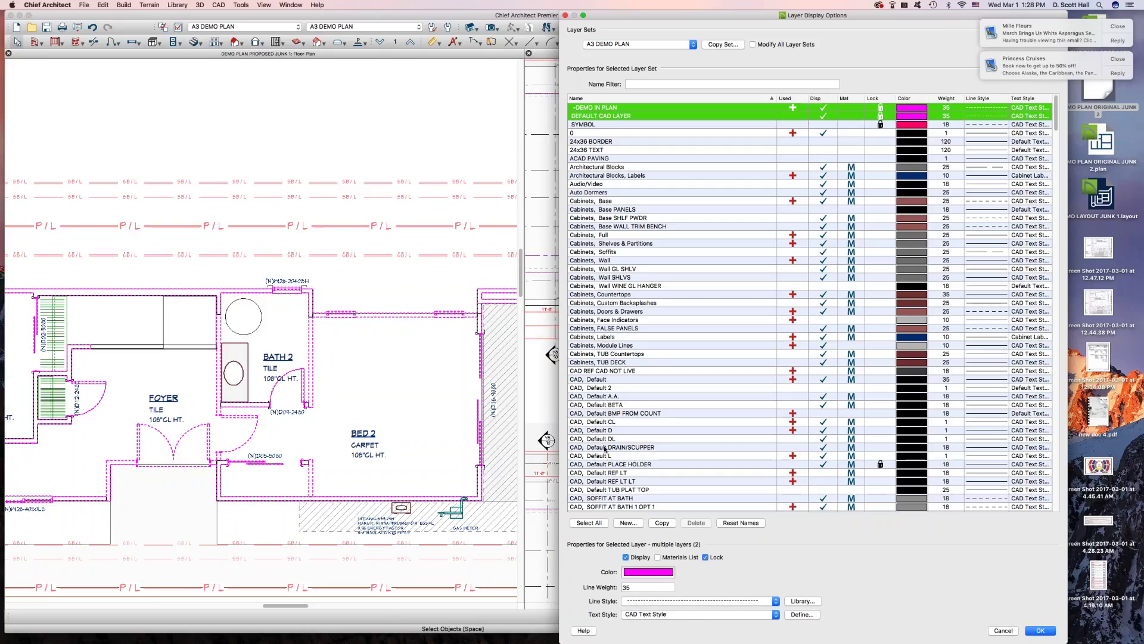
pyautogui.click(1040, 630)
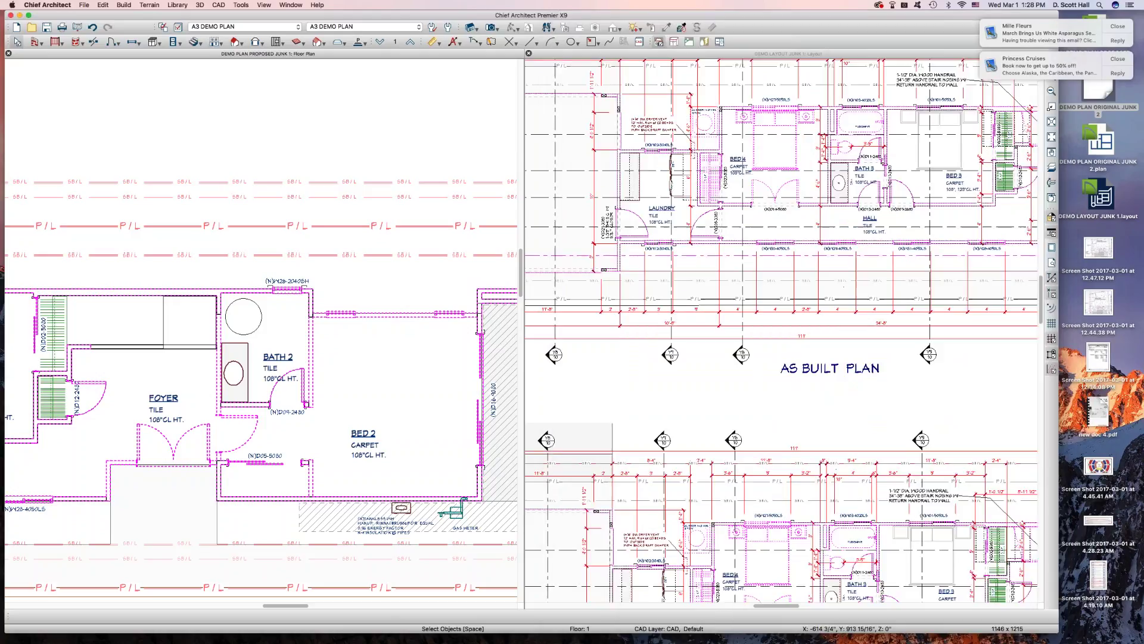
pyautogui.click(261, 317)
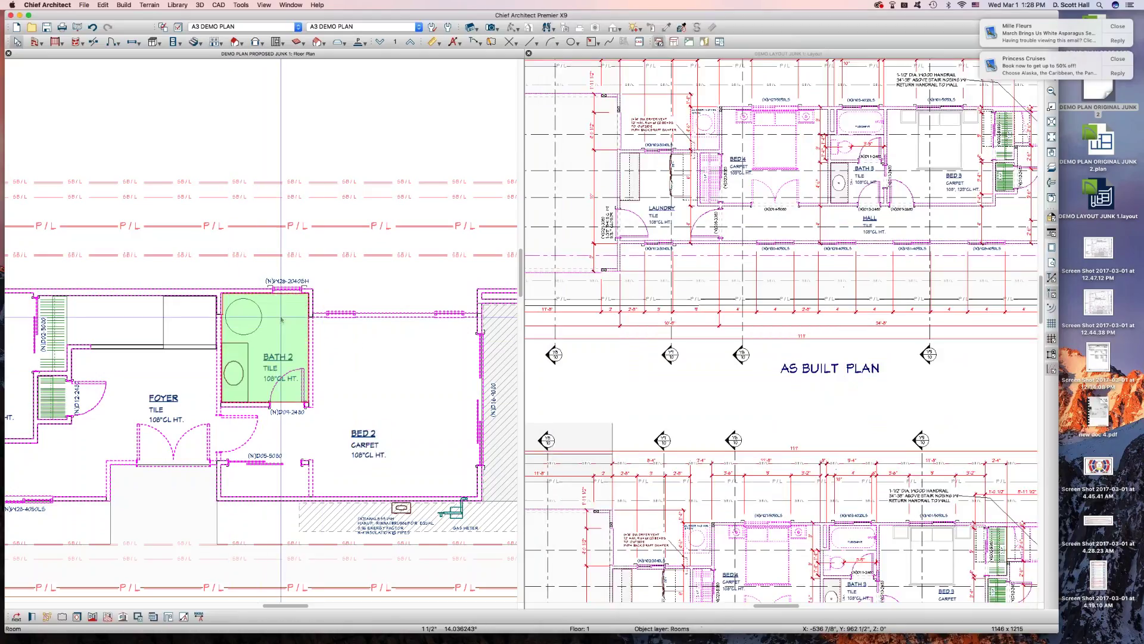
pyautogui.scroll(3, 261, 317)
pyautogui.click(253, 320)
pyautogui.scroll(-3, 253, 321)
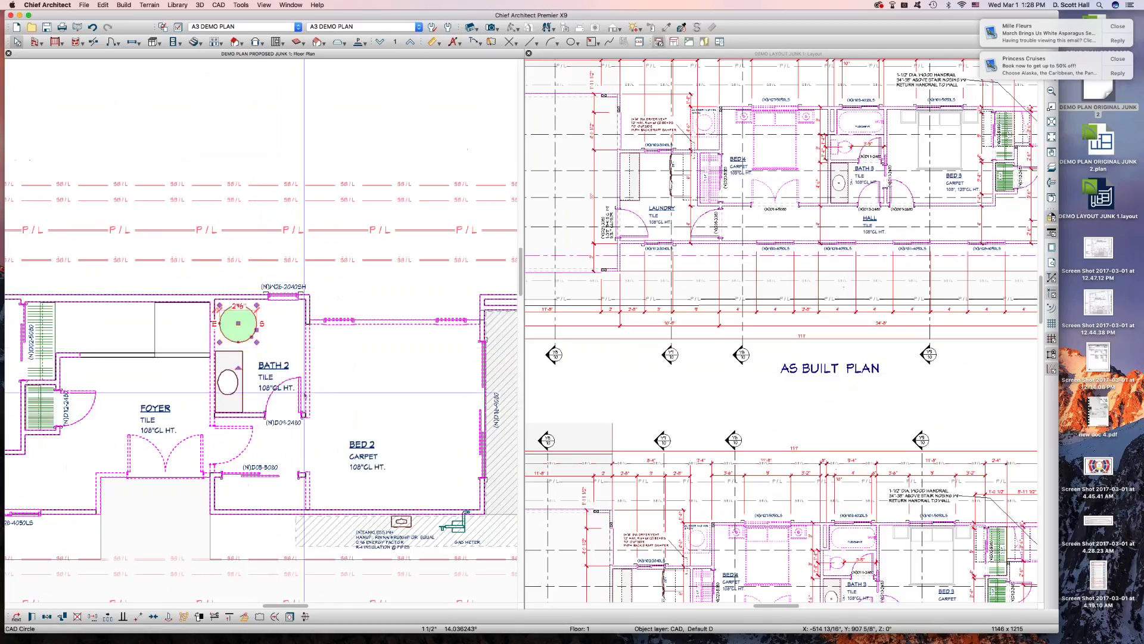
# Step: Turn on the -DEMO layer's display and set DEFAULT CAD LAYER to black with a solid line style in A3 DEMO PLAN
pyautogui.hotkey('ctrl', 'l')
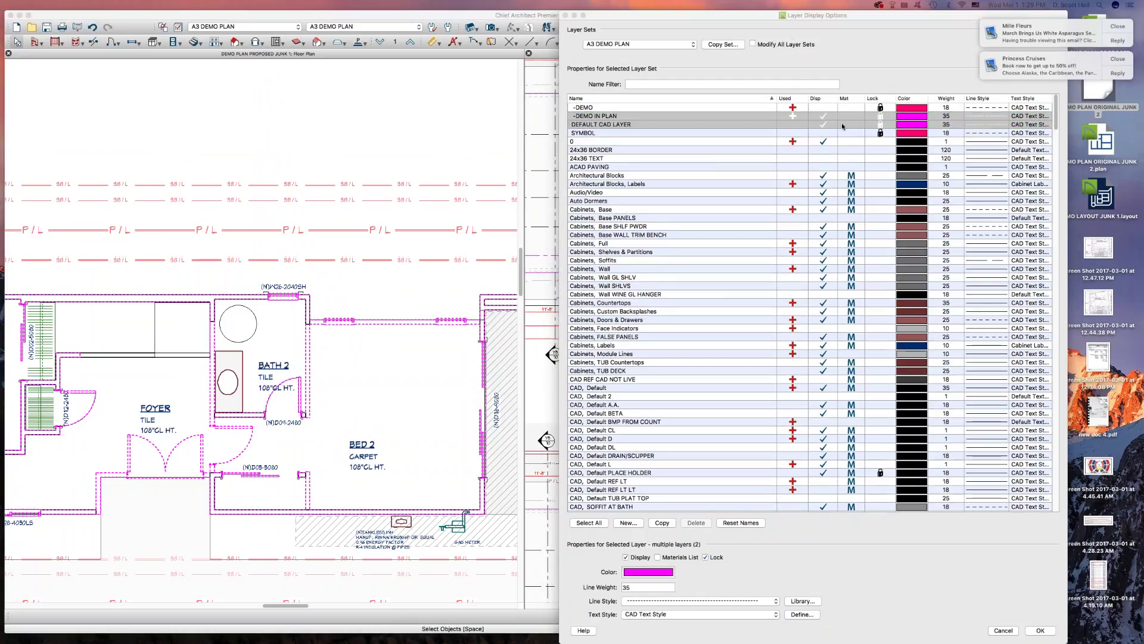
pyautogui.click(825, 110)
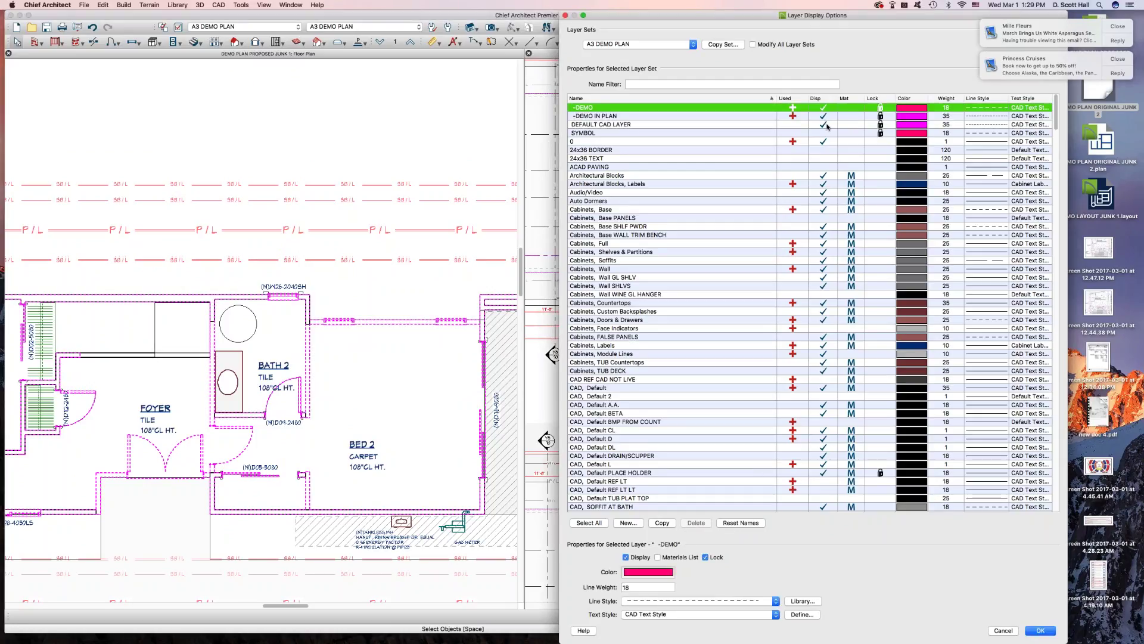
pyautogui.click(745, 124)
pyautogui.click(655, 573)
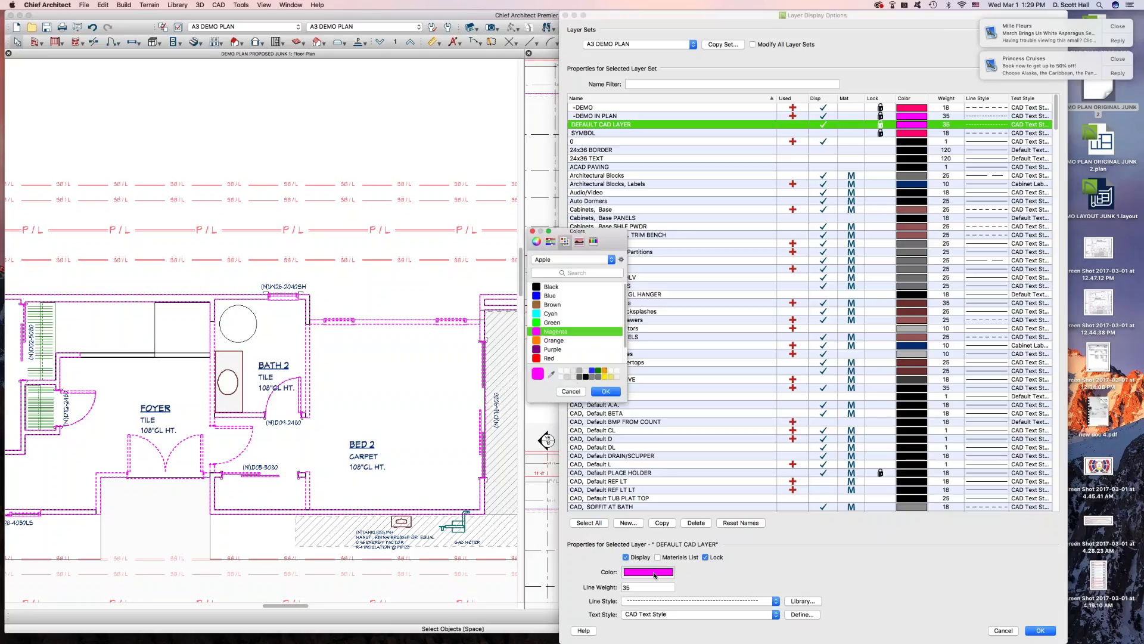
pyautogui.click(586, 377)
pyautogui.click(602, 391)
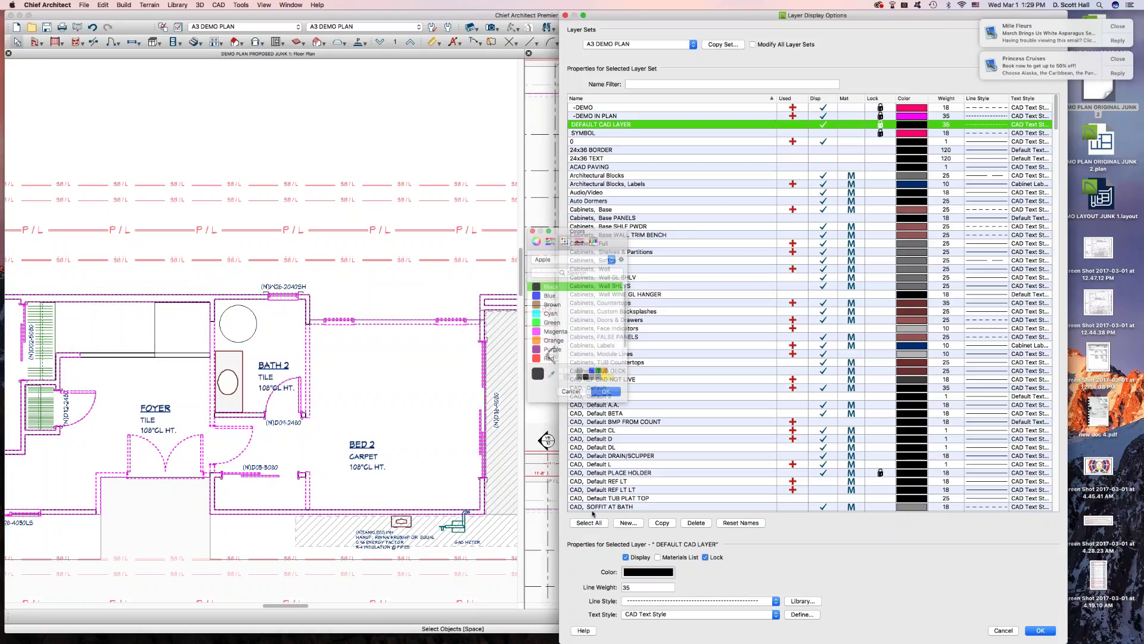
pyautogui.click(665, 603)
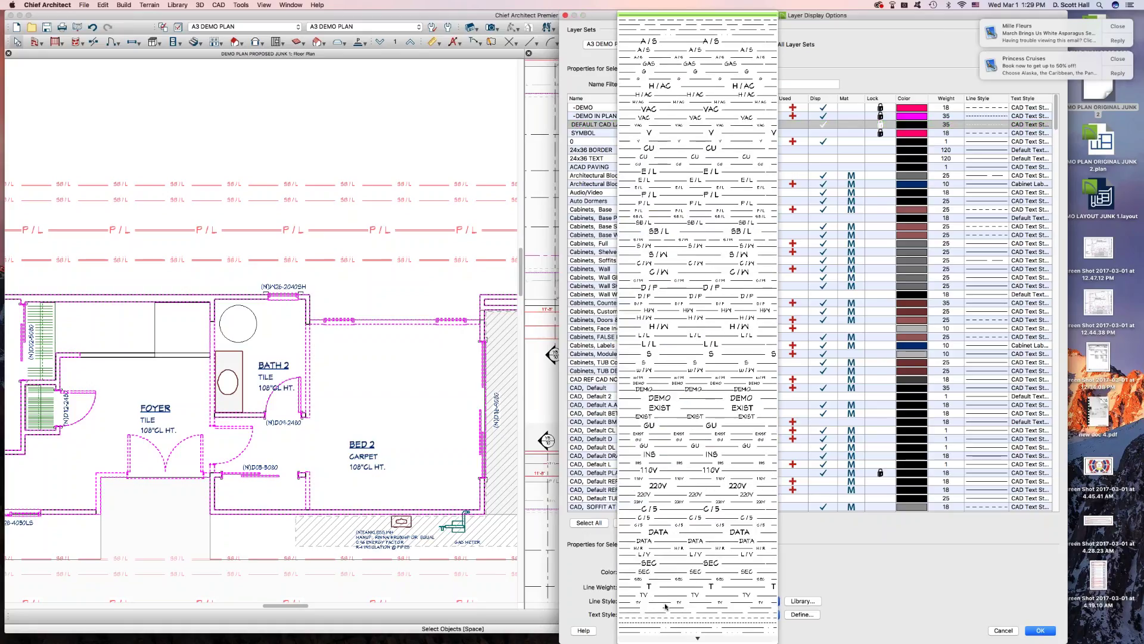
pyautogui.click(665, 605)
pyautogui.press('Return')
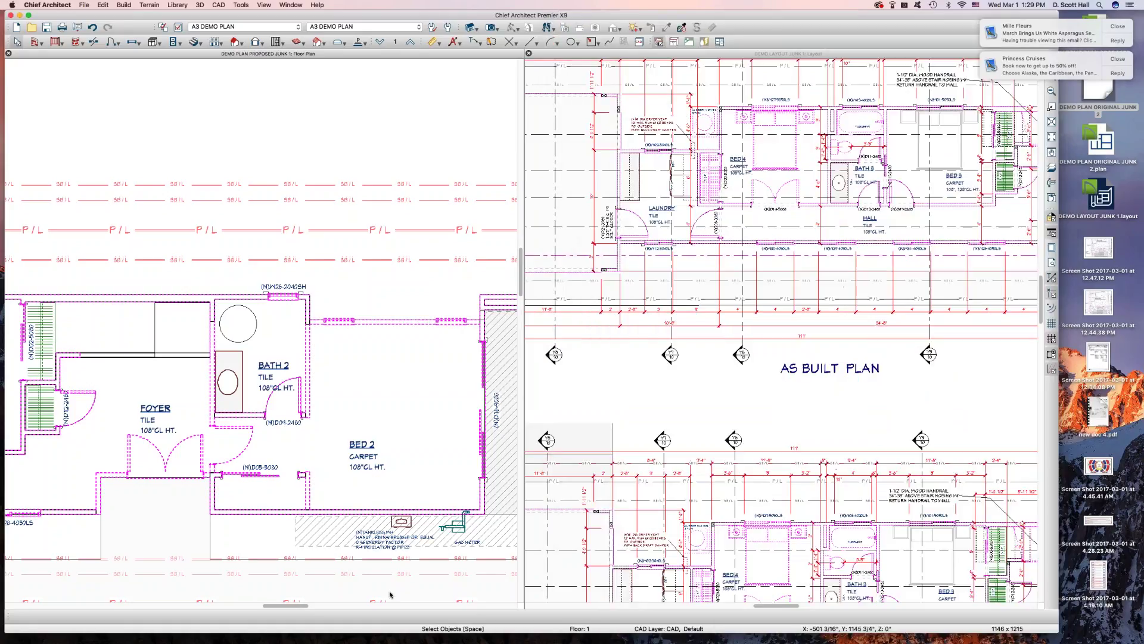
# Step: Unlock the -DEMO and -DEMO IN PLAN layers in A3 DEMO PLAN so the Bath 2 fixtures can be selected
pyautogui.scroll(5, 307, 355)
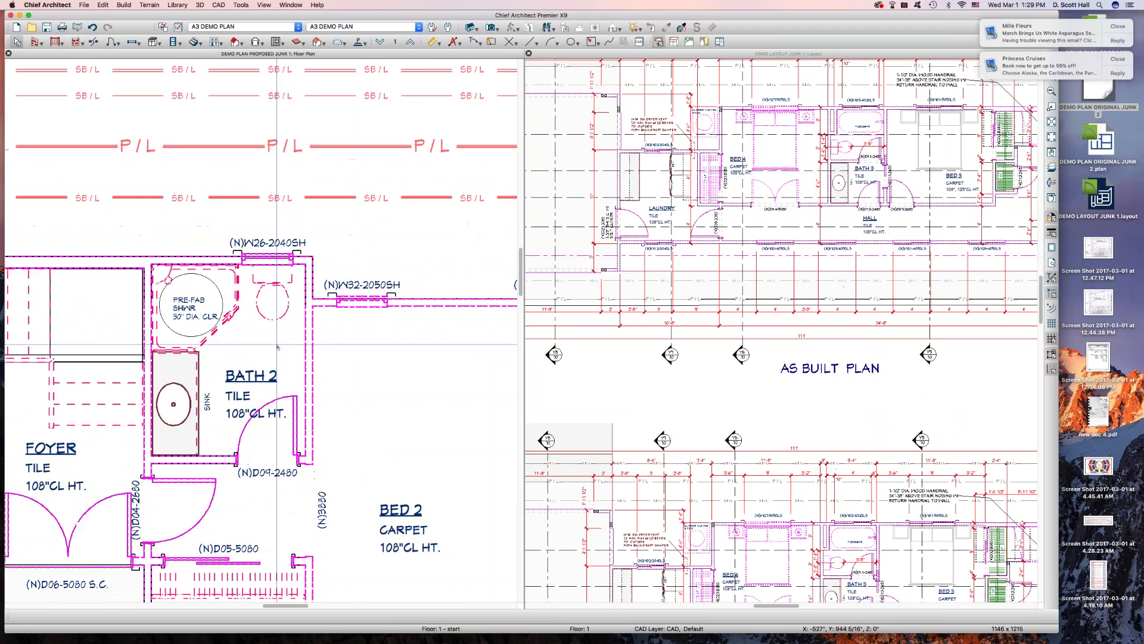
pyautogui.click(258, 333)
pyautogui.click(262, 329)
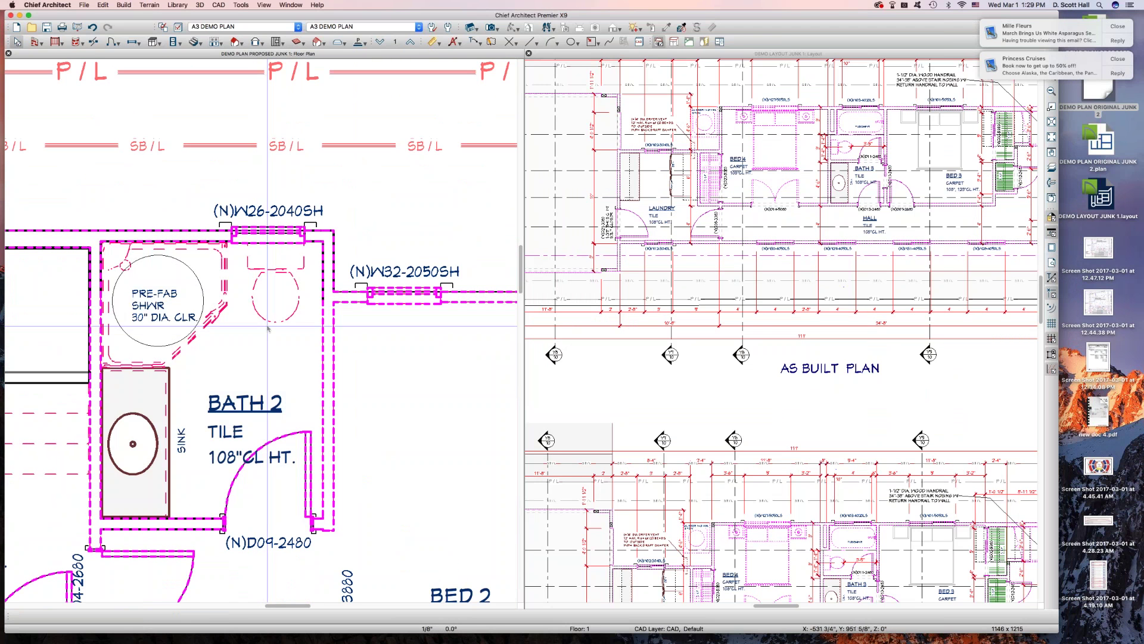
pyautogui.click(275, 322)
pyautogui.press('super+l')
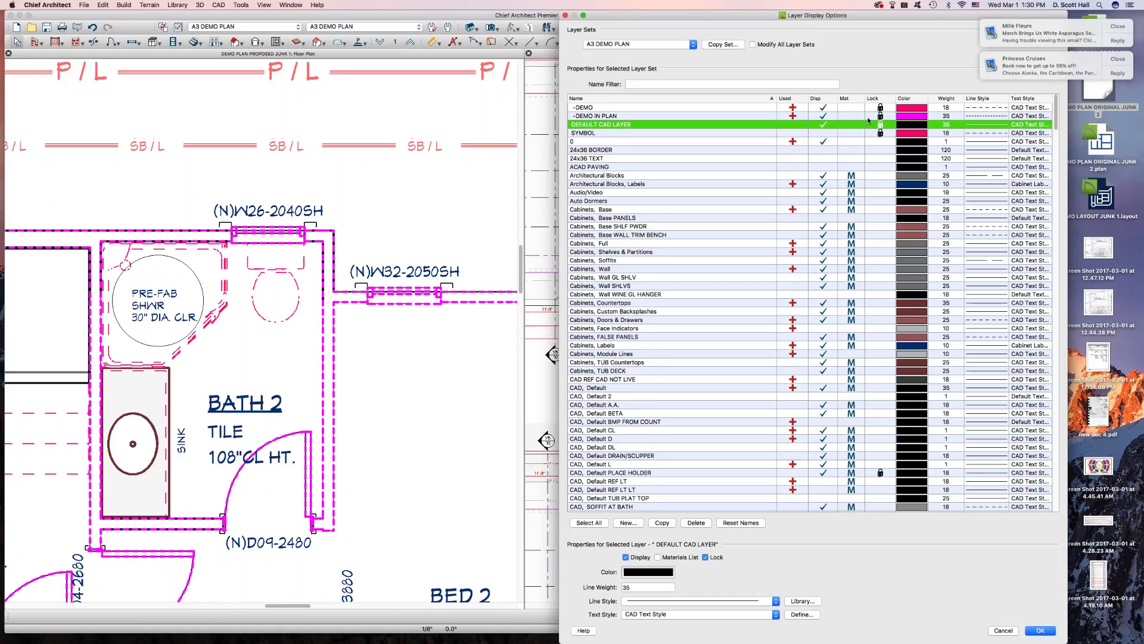
pyautogui.click(877, 115)
pyautogui.click(878, 108)
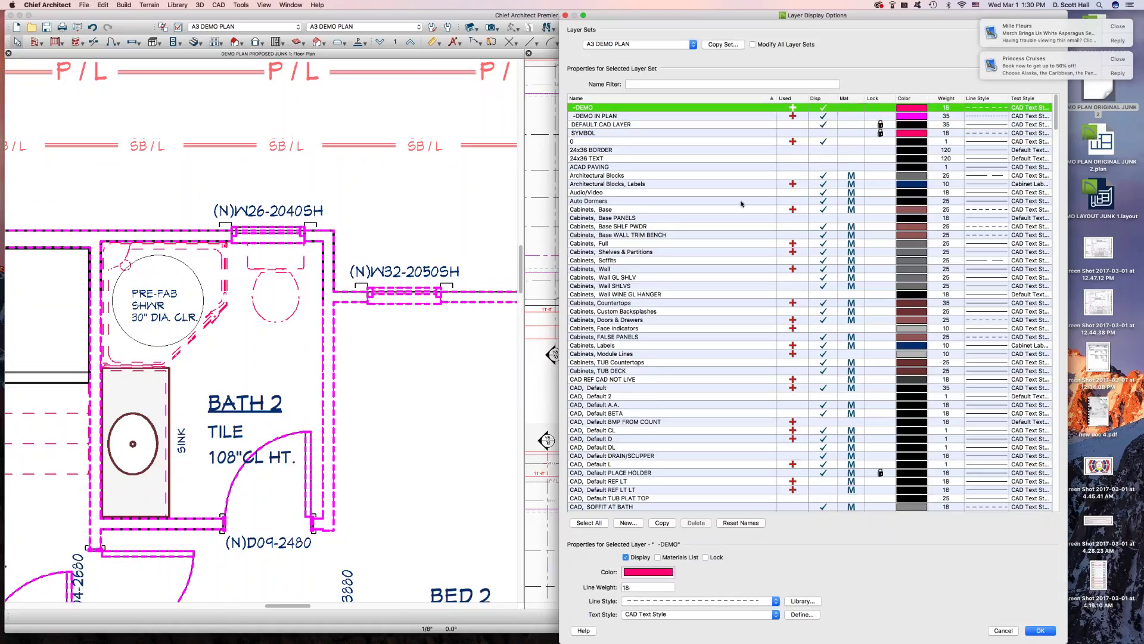
pyautogui.press('Return')
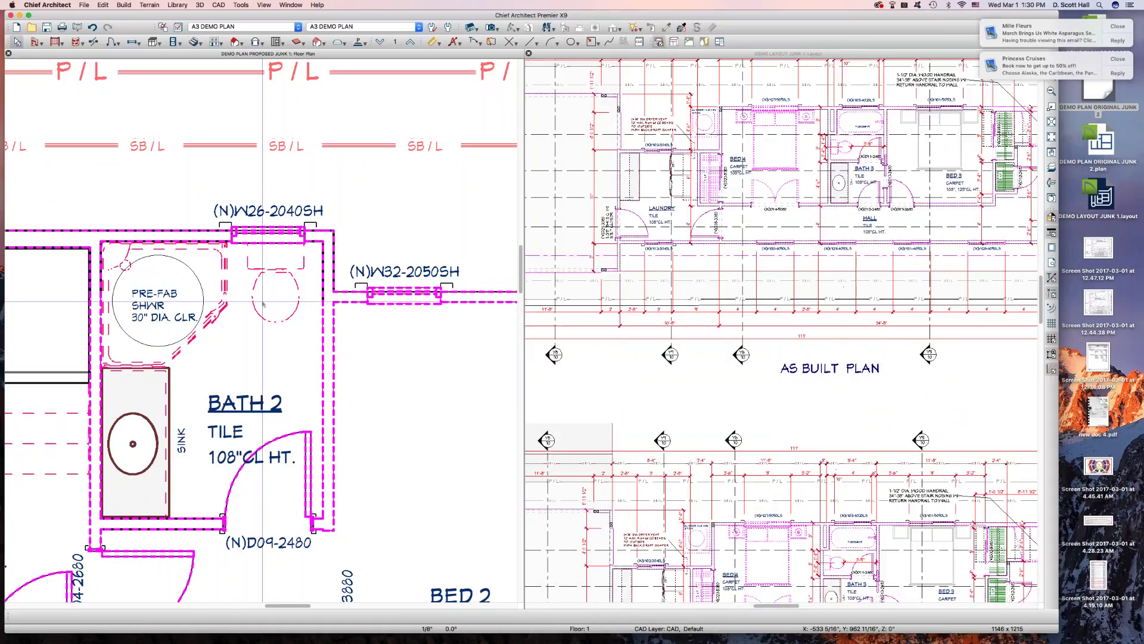
# Step: Check which layer the toilet, the shower and the sink base cabinet in Bath 2 are on
pyautogui.click(263, 304)
pyautogui.scroll(-3, 263, 303)
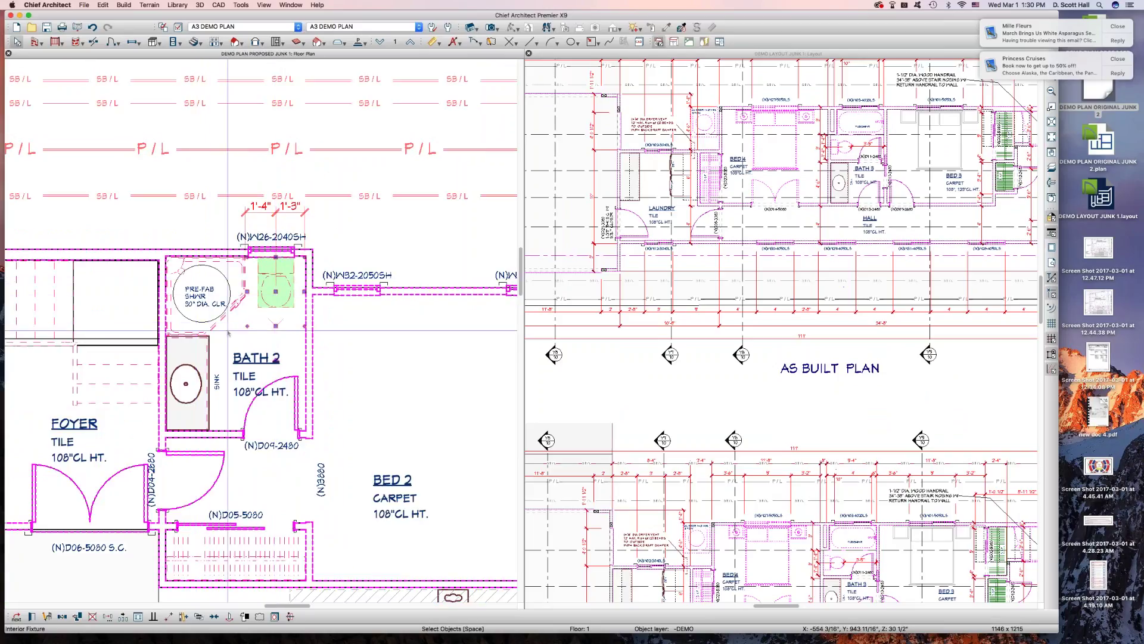
pyautogui.moveTo(180, 332); pyautogui.dragTo(179, 331)
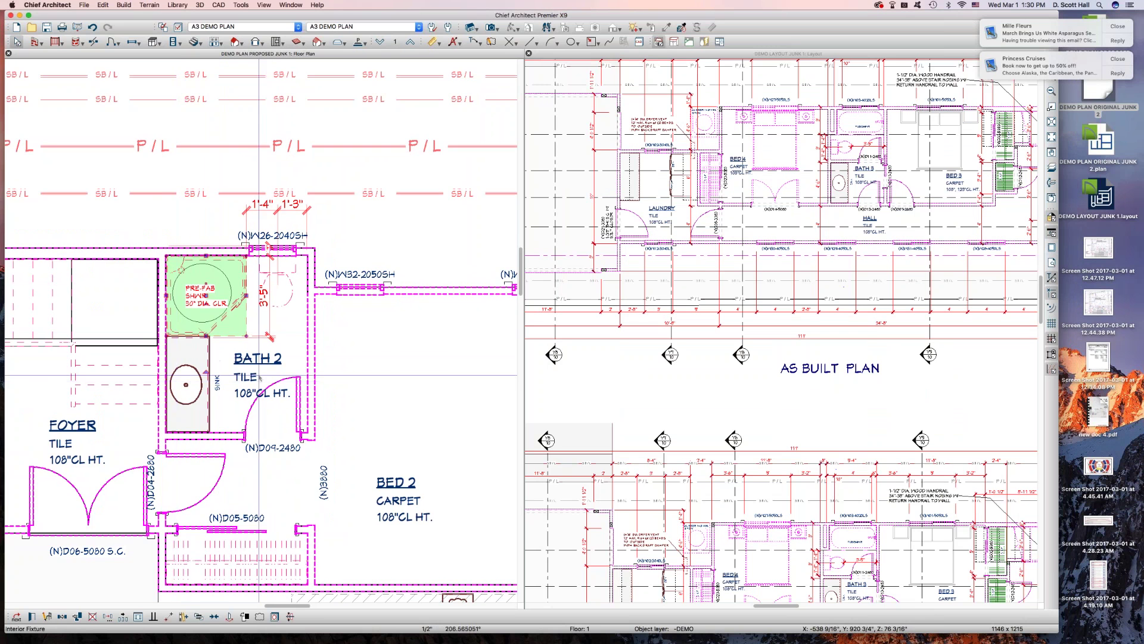
pyautogui.scroll(-2, 179, 331)
pyautogui.scroll(2, 190, 393)
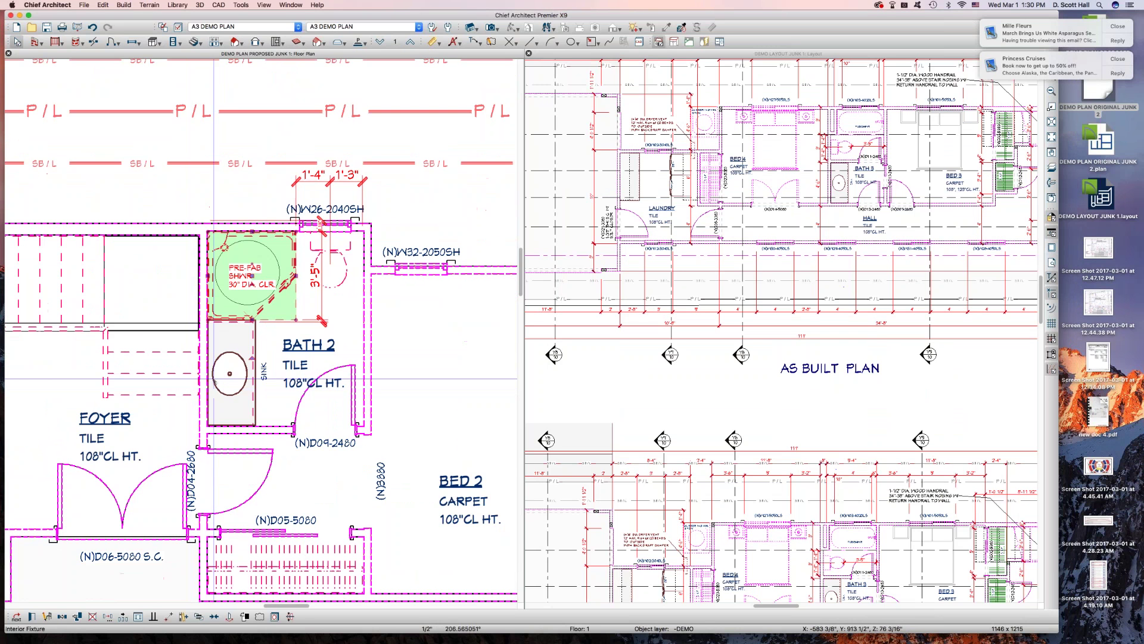
pyautogui.click(233, 378)
pyautogui.scroll(3, 236, 382)
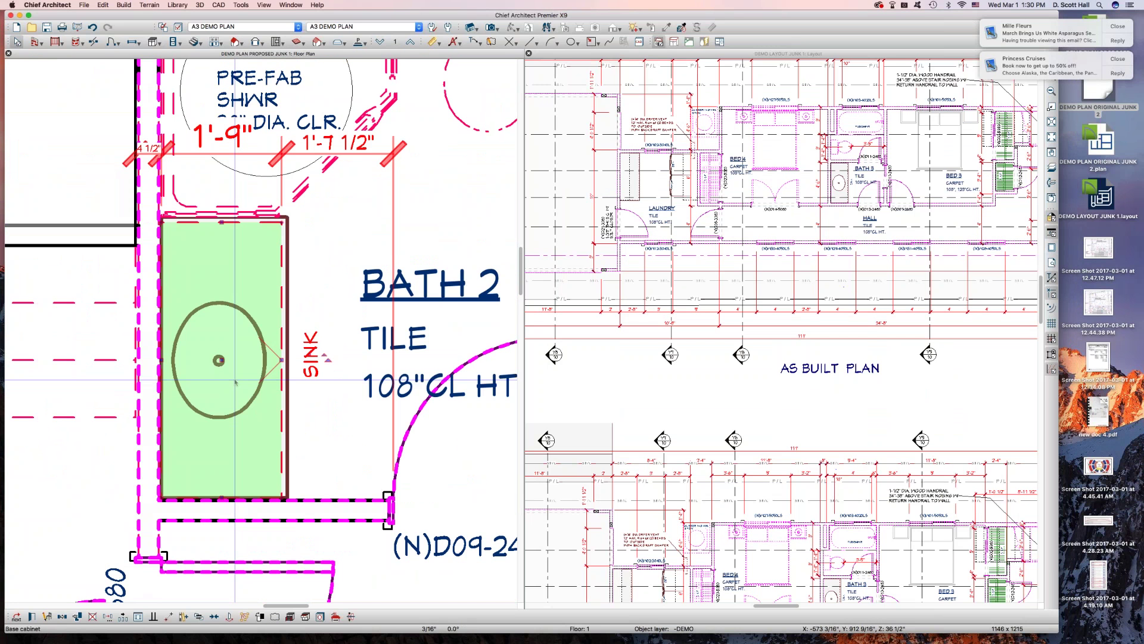
pyautogui.press('Escape')
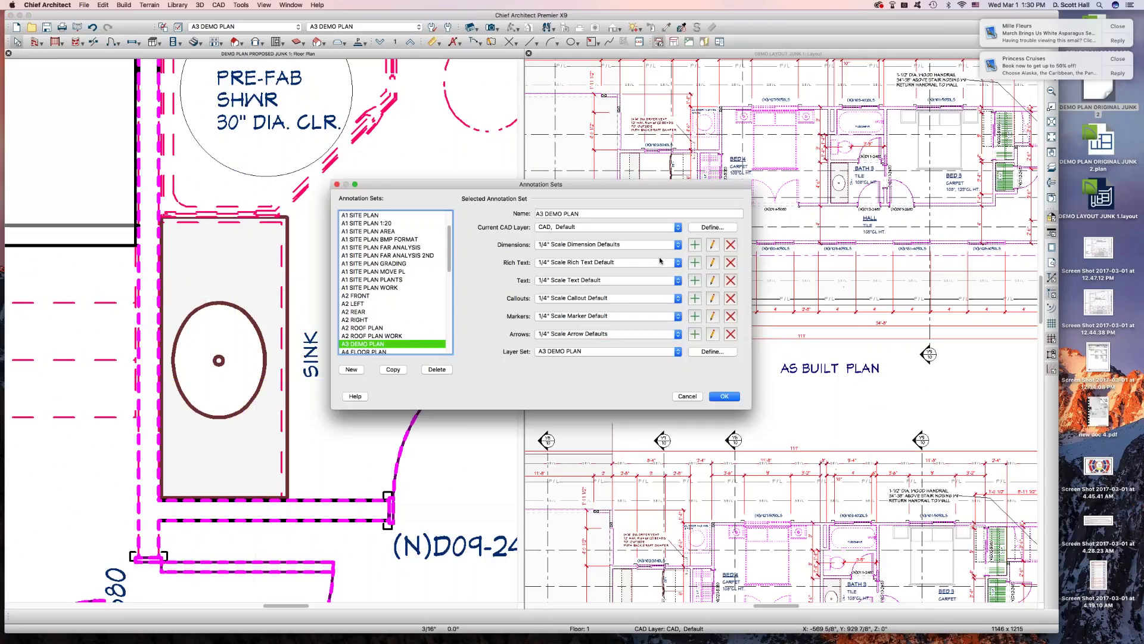
# Step: Set the current CAD layer of the A3 DEMO PLAN annotation set to -DEMO and activate that annotation set
pyautogui.click(625, 230)
pyautogui.scroll(5, 625, 233)
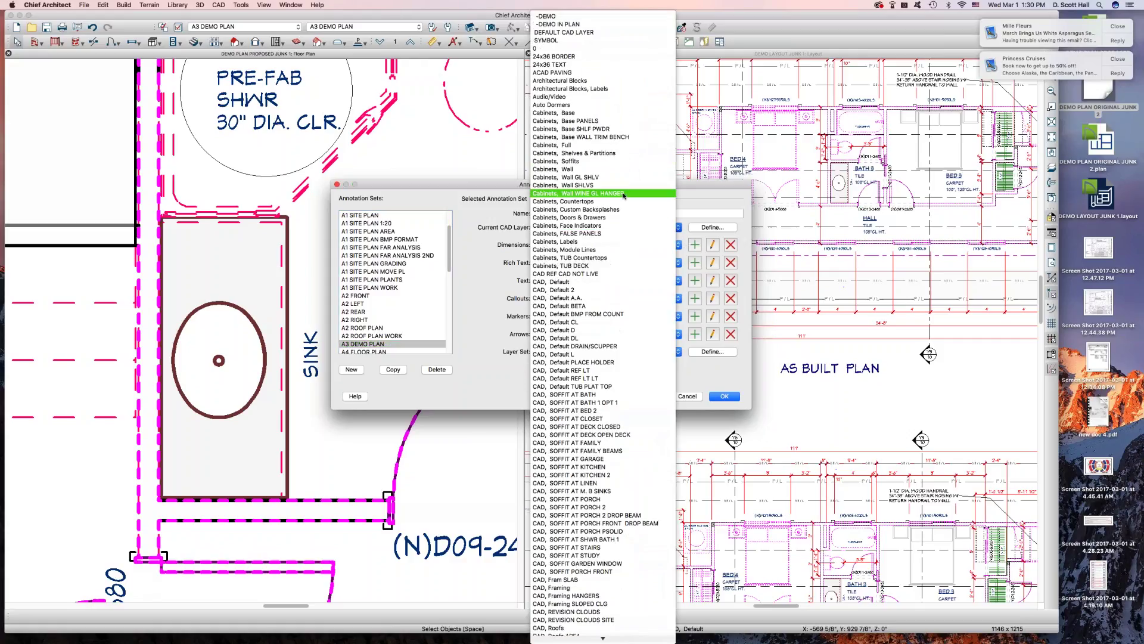
pyautogui.press('Escape')
pyautogui.press('Escape')
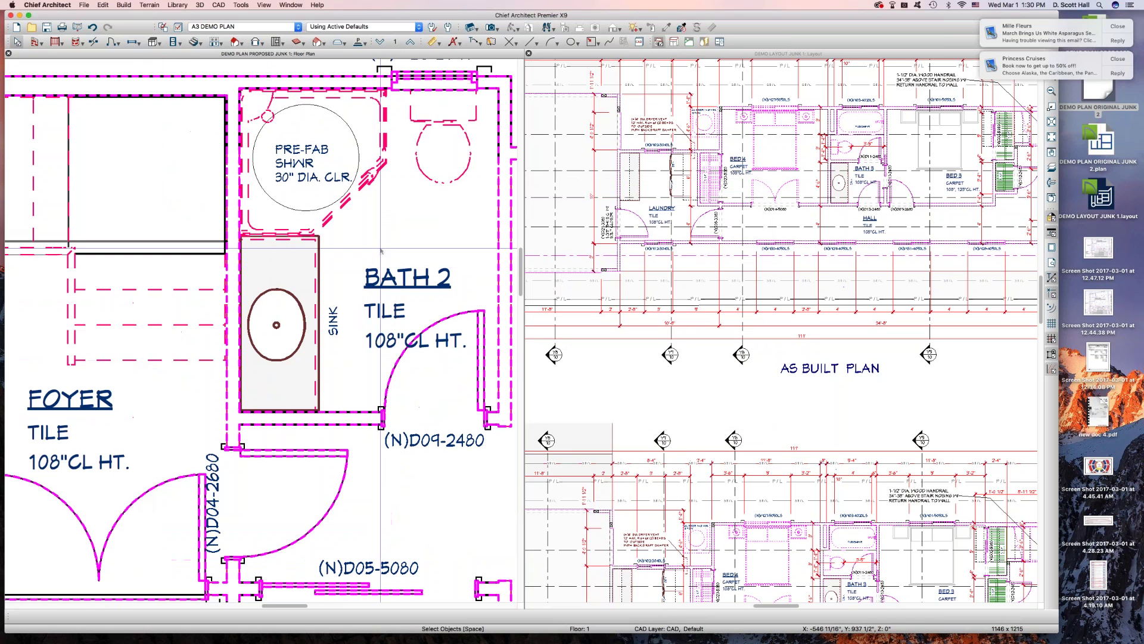
pyautogui.click(332, 26)
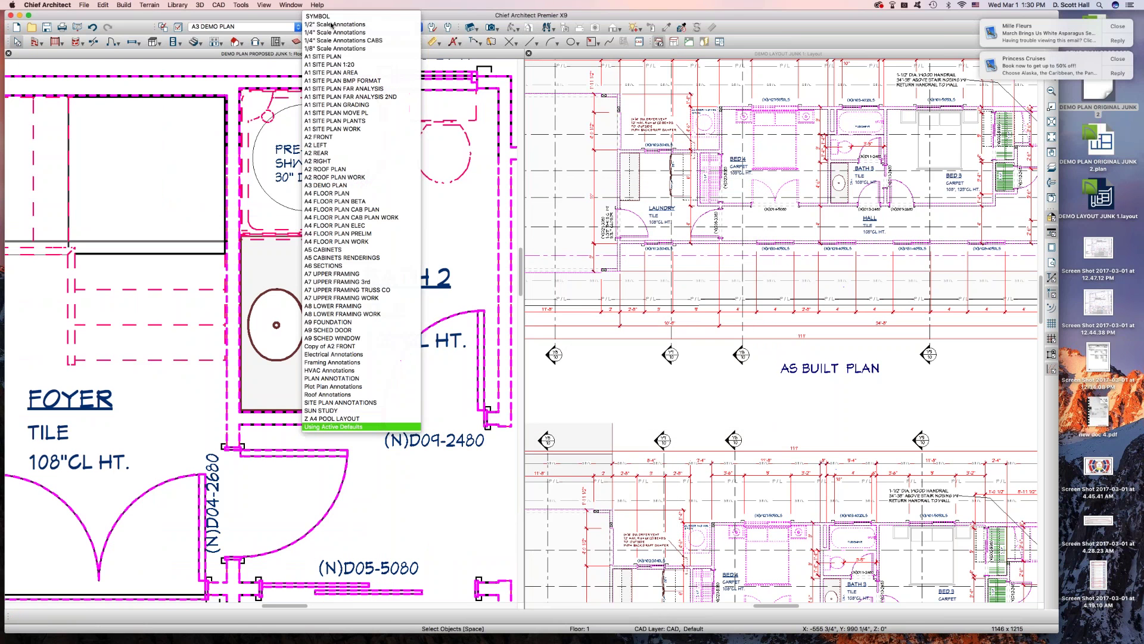
pyautogui.click(340, 185)
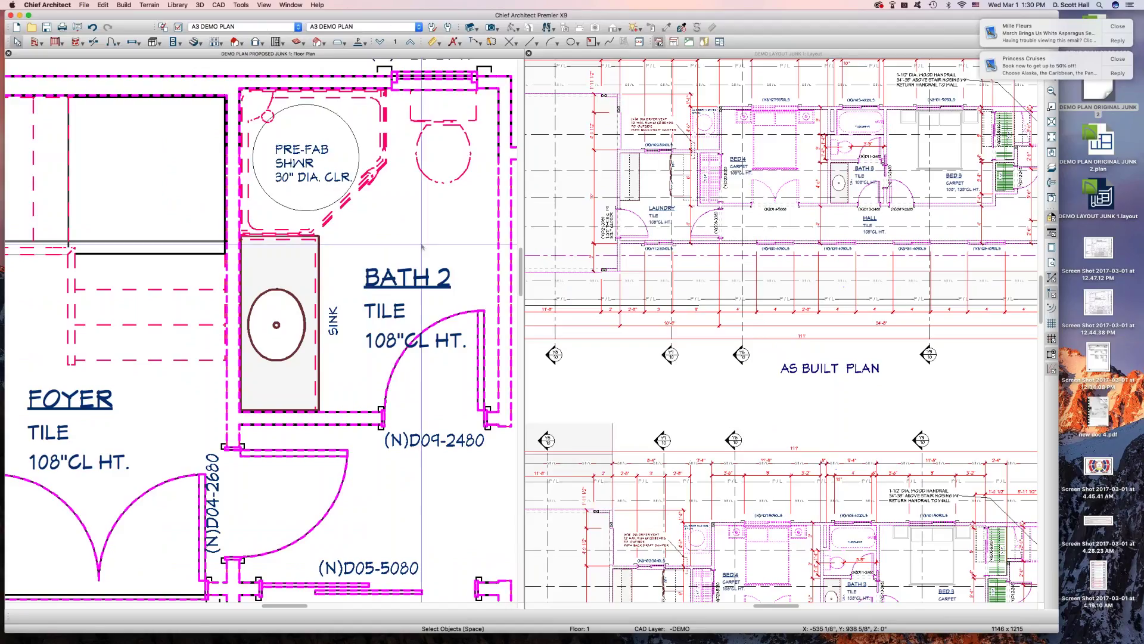
# Step: Draw a horizontal CAD line about 22 inches long below the Bath 2 toilet and open its line style settings
pyautogui.press('w')
pyautogui.press('a')
pyautogui.moveTo(392, 226); pyautogui.dragTo(476, 225)
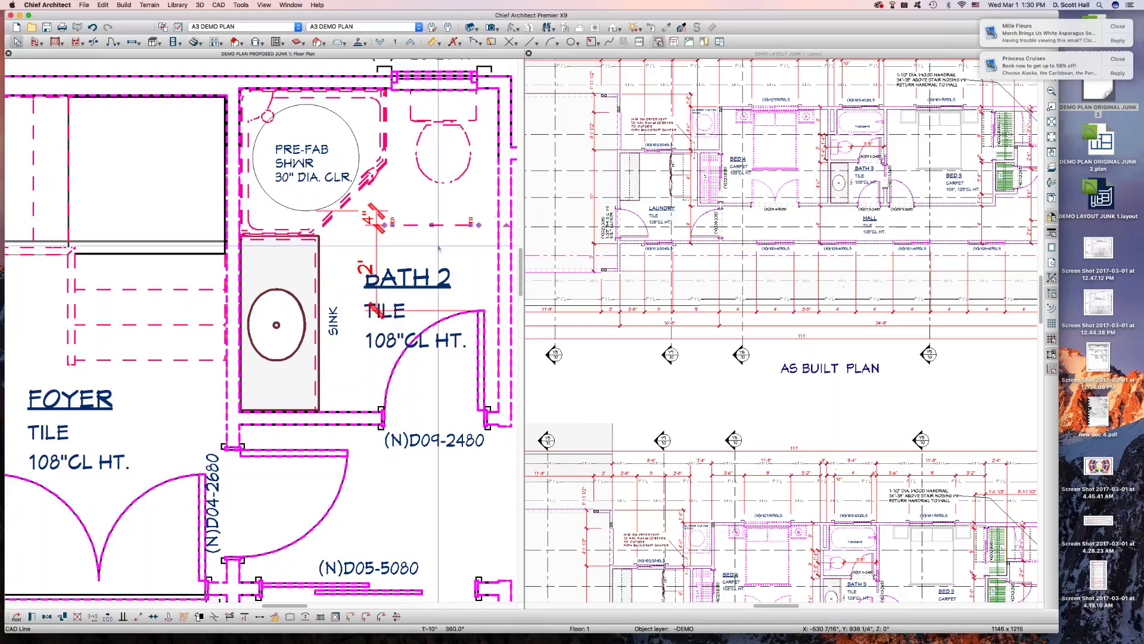
pyautogui.scroll(1, 434, 246)
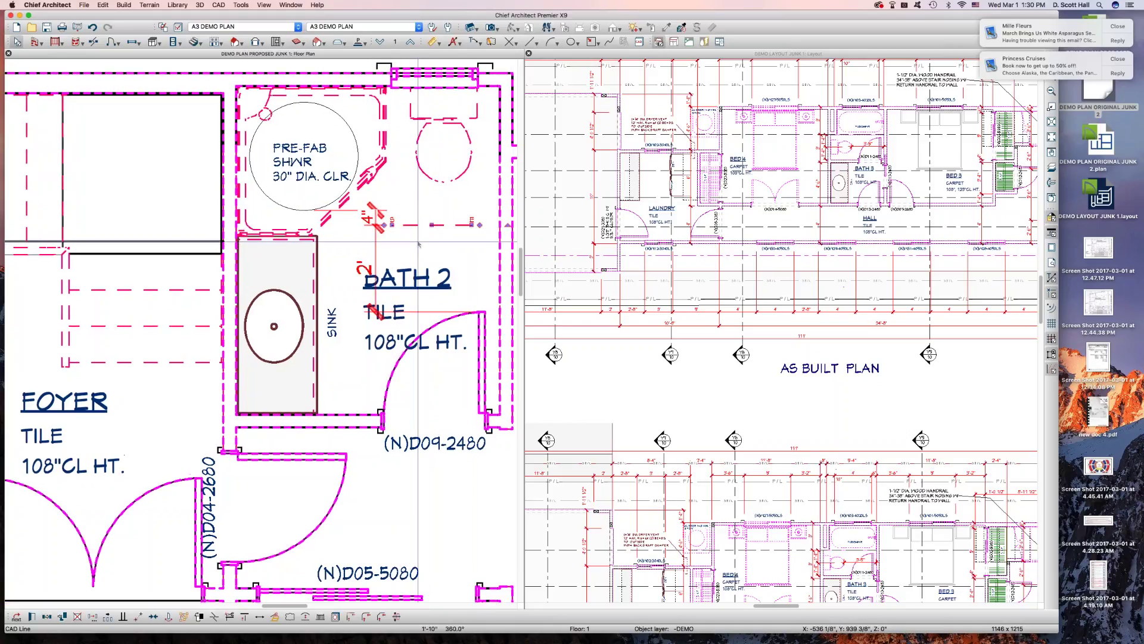
pyautogui.press('super+e')
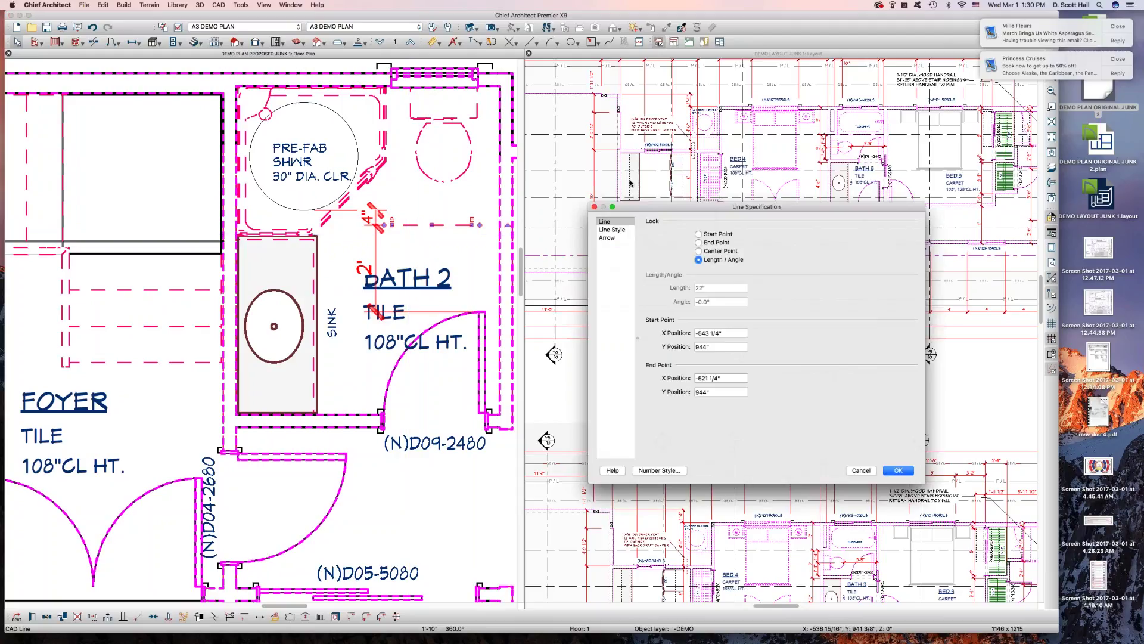
pyautogui.click(608, 230)
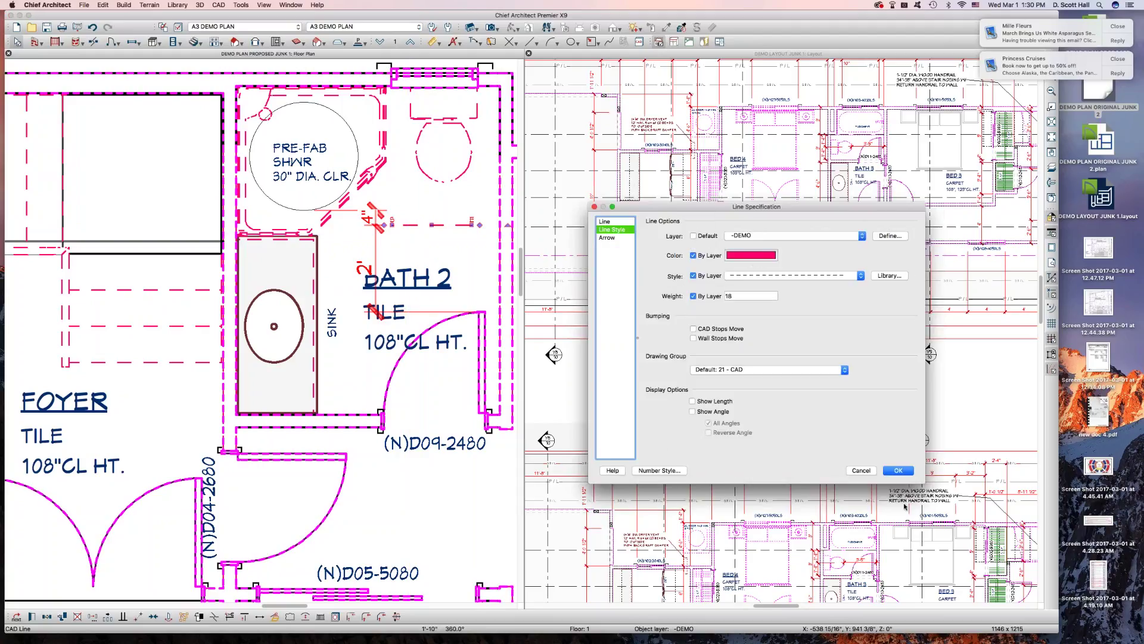
# Step: Accept the CAD line's by-layer -DEMO settings and select the Bath 2 sink cabinet to check its layer
pyautogui.click(898, 470)
pyautogui.press('Escape')
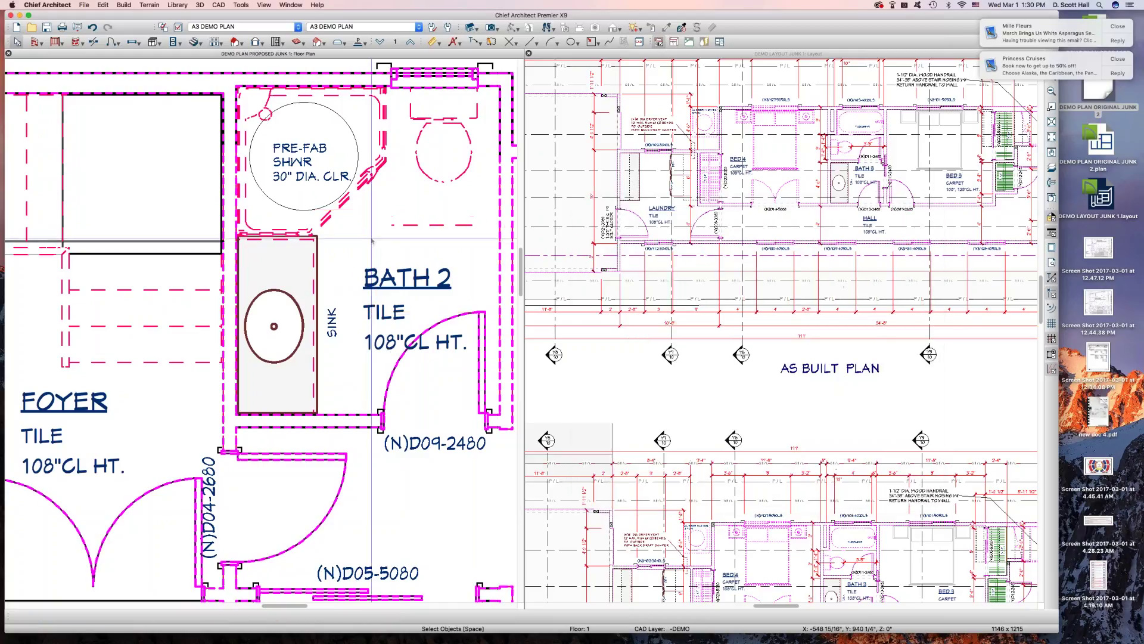
pyautogui.click(279, 275)
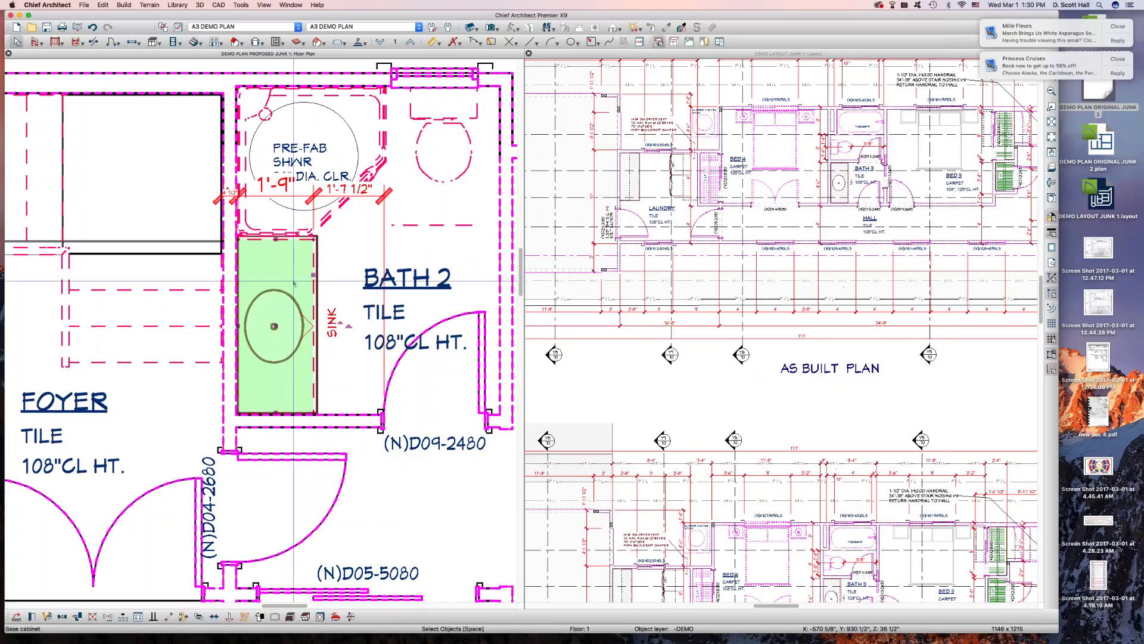
pyautogui.press('Escape')
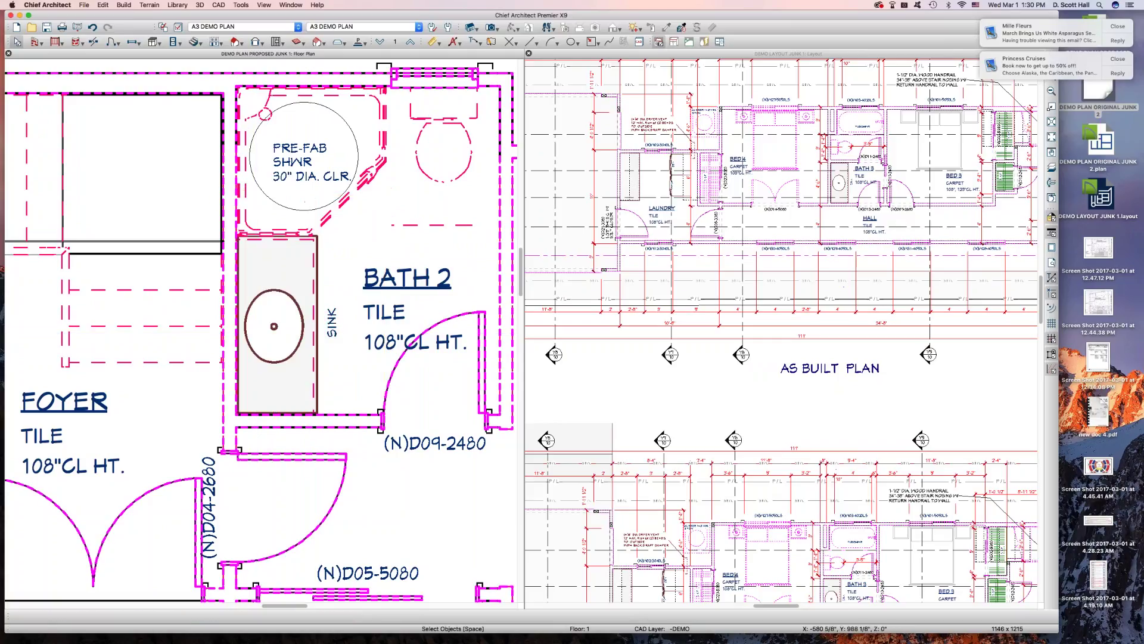
pyautogui.click(217, 5)
pyautogui.moveTo(268, 64)
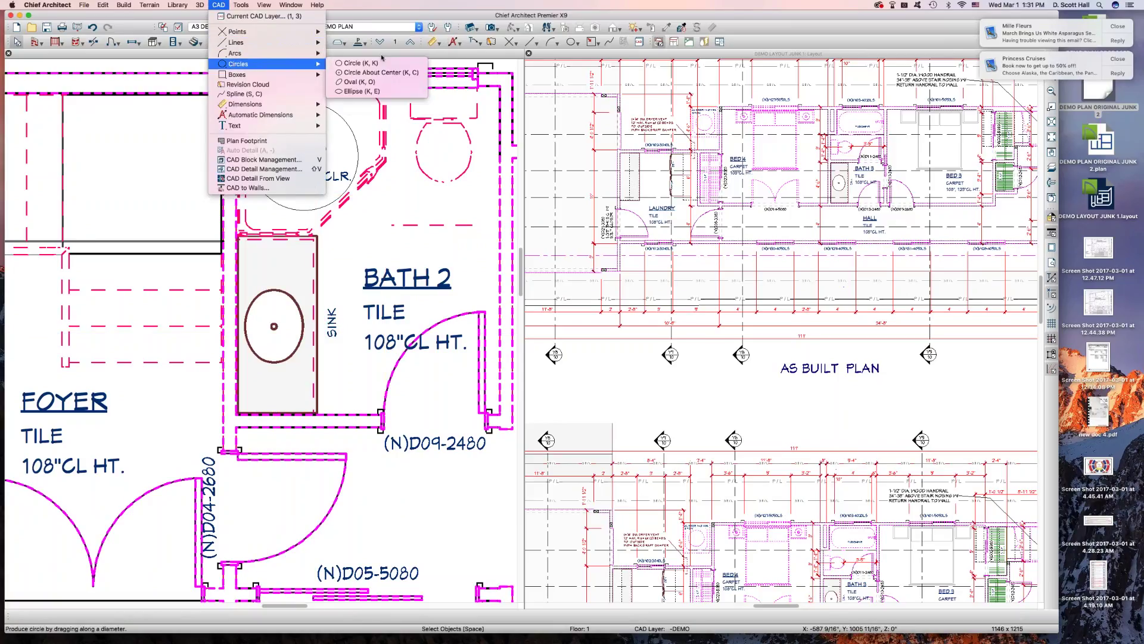
pyautogui.click(372, 63)
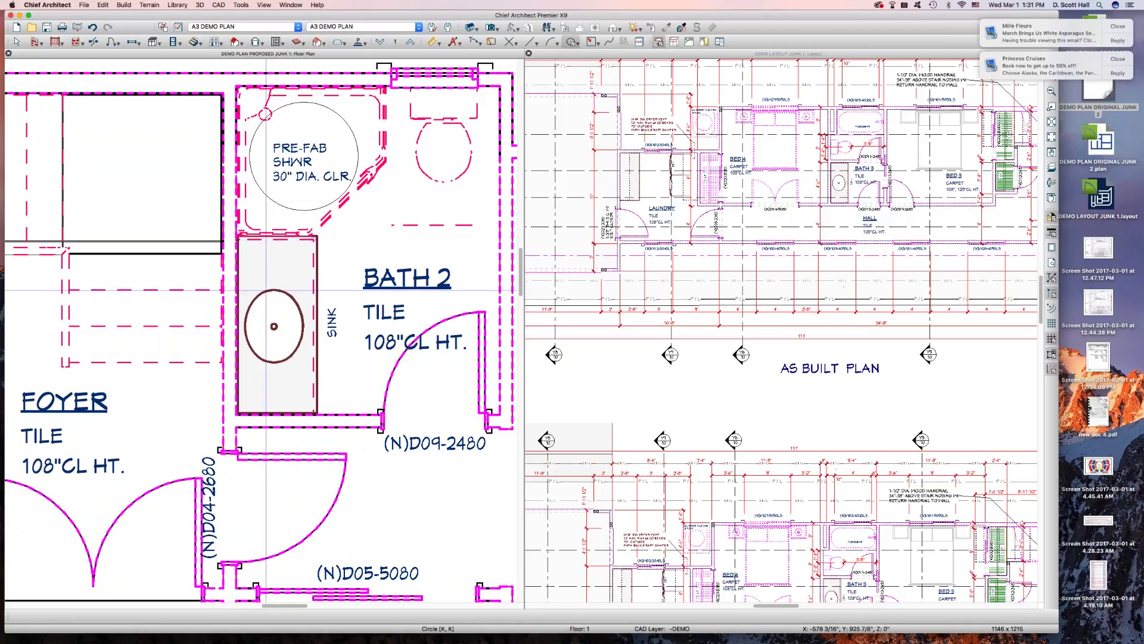
pyautogui.moveTo(274, 326); pyautogui.dragTo(296, 357)
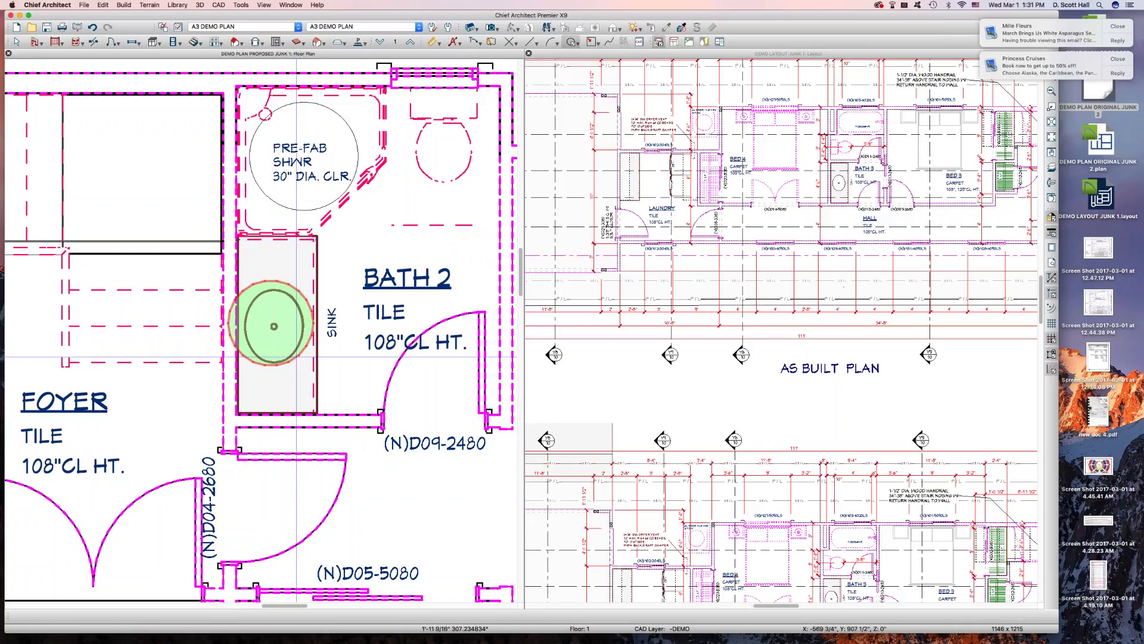
pyautogui.press('Escape')
# Step: Draw a CAD oval tracing the outline of the Bath 2 sink
pyautogui.click(220, 5)
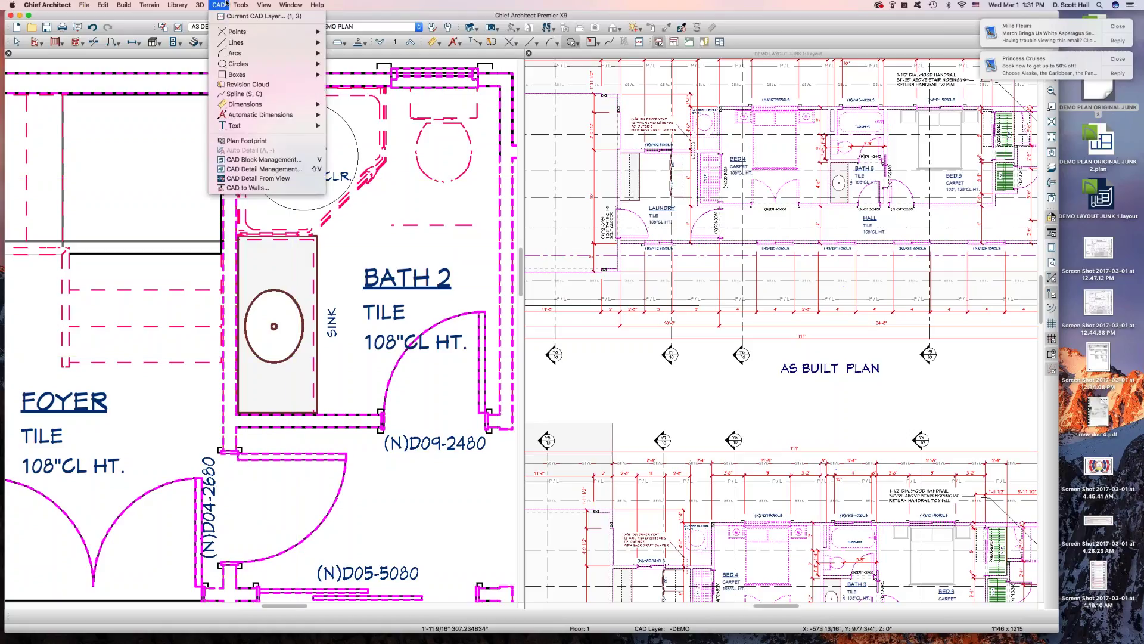
pyautogui.moveTo(239, 64)
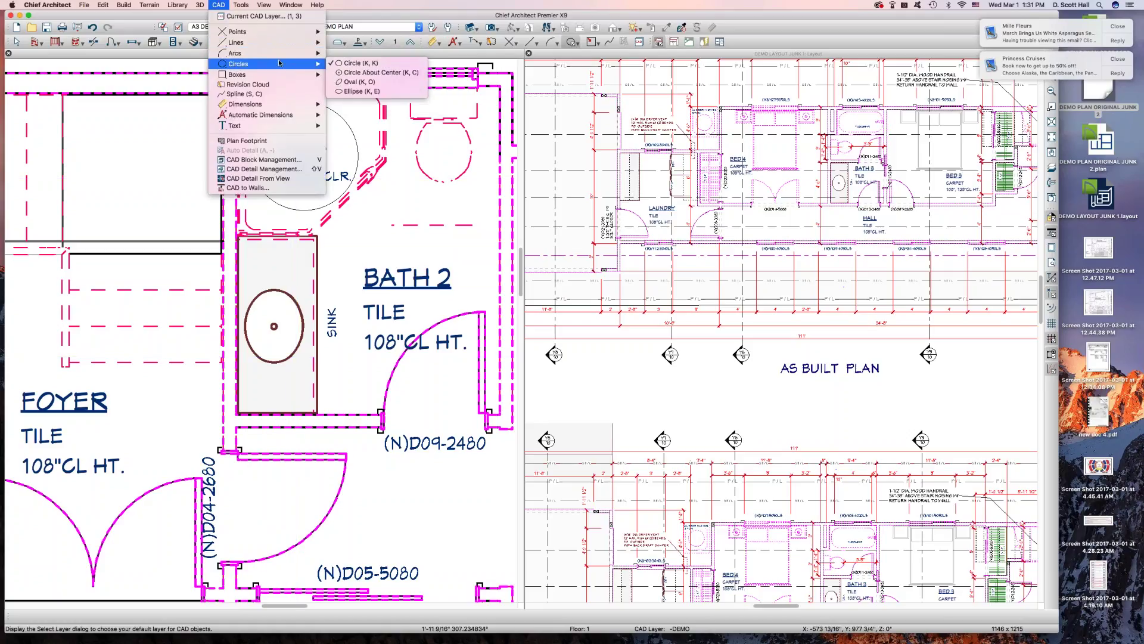
pyautogui.click(369, 82)
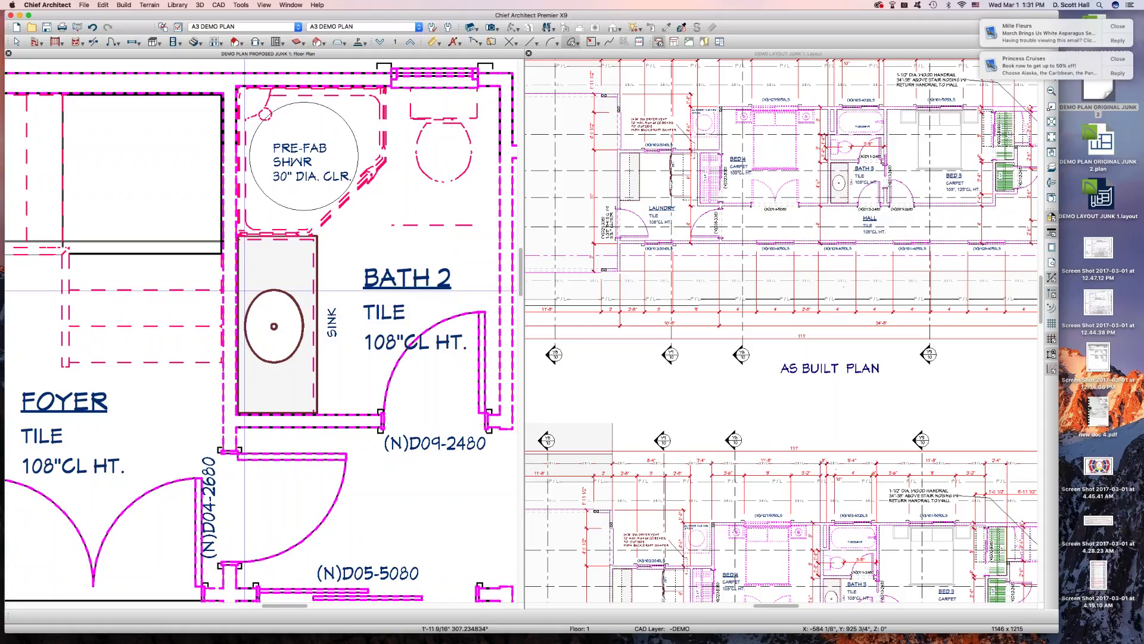
pyautogui.moveTo(245, 291); pyautogui.dragTo(305, 354)
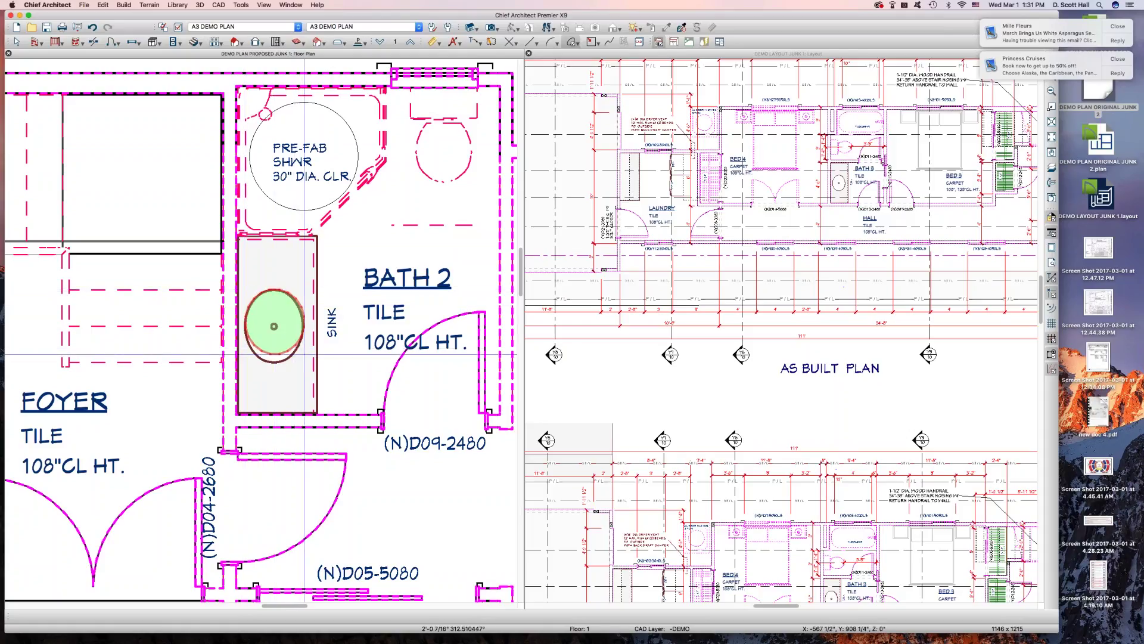
pyautogui.press('Escape')
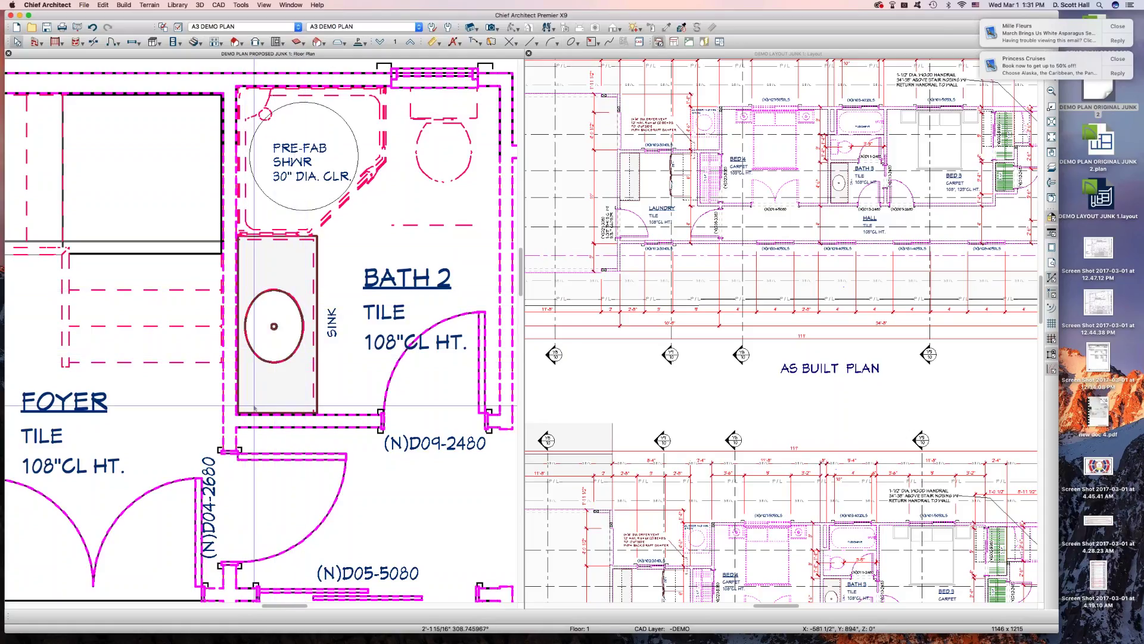
# Step: Delete the original sink CAD block on the Bath 2 base cabinet, keeping the traced demolition oval
pyautogui.click(253, 330)
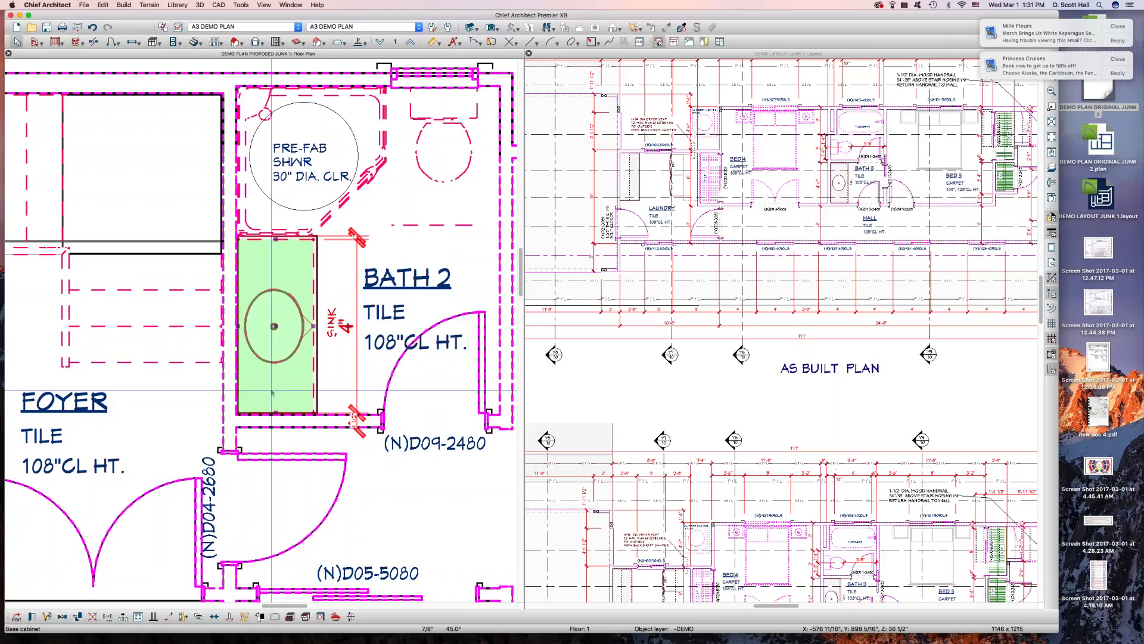
pyautogui.click(253, 331)
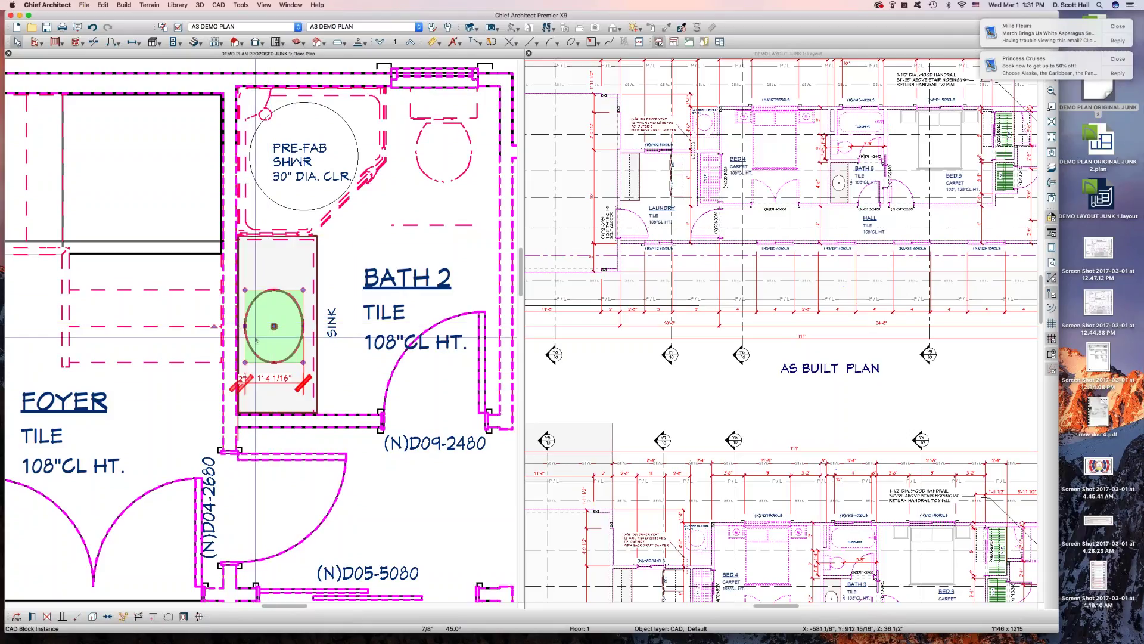
pyautogui.press('Delete')
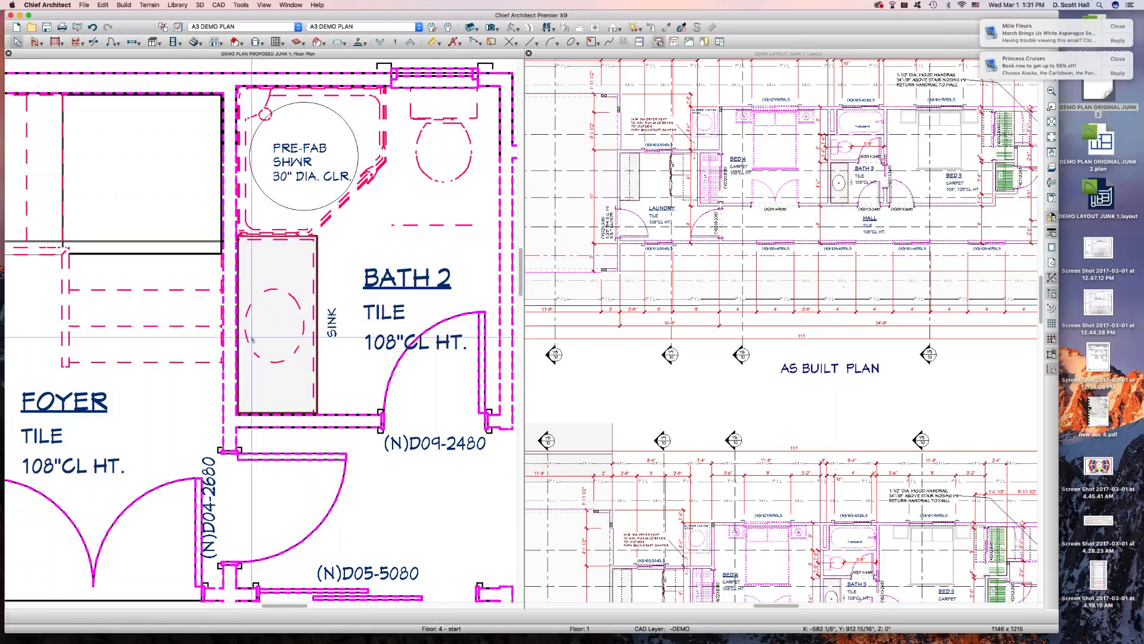
# Step: Set the Bath 2 sink cabinet's countertop thickness and overhang to 0
pyautogui.click(296, 355)
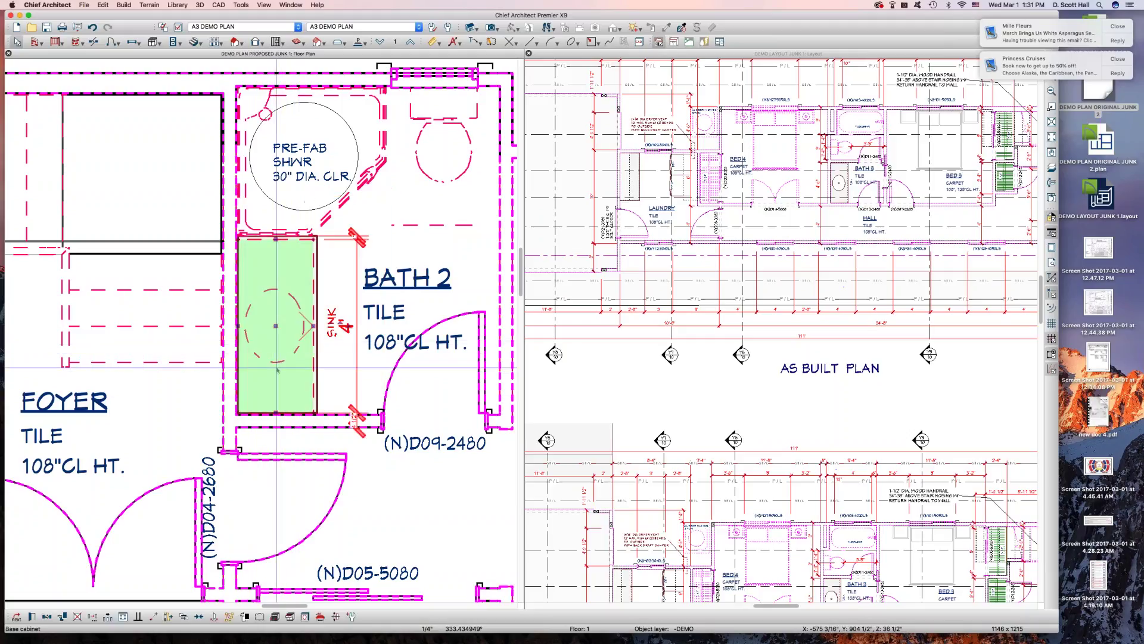
pyautogui.scroll(-2, 287, 357)
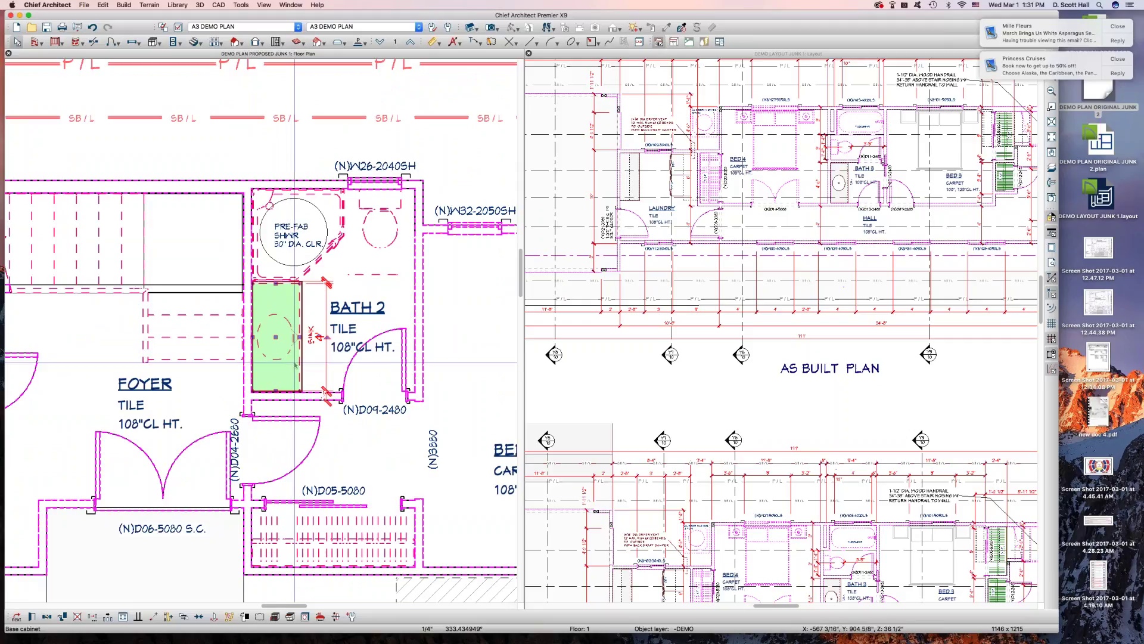
pyautogui.doubleClick(296, 364)
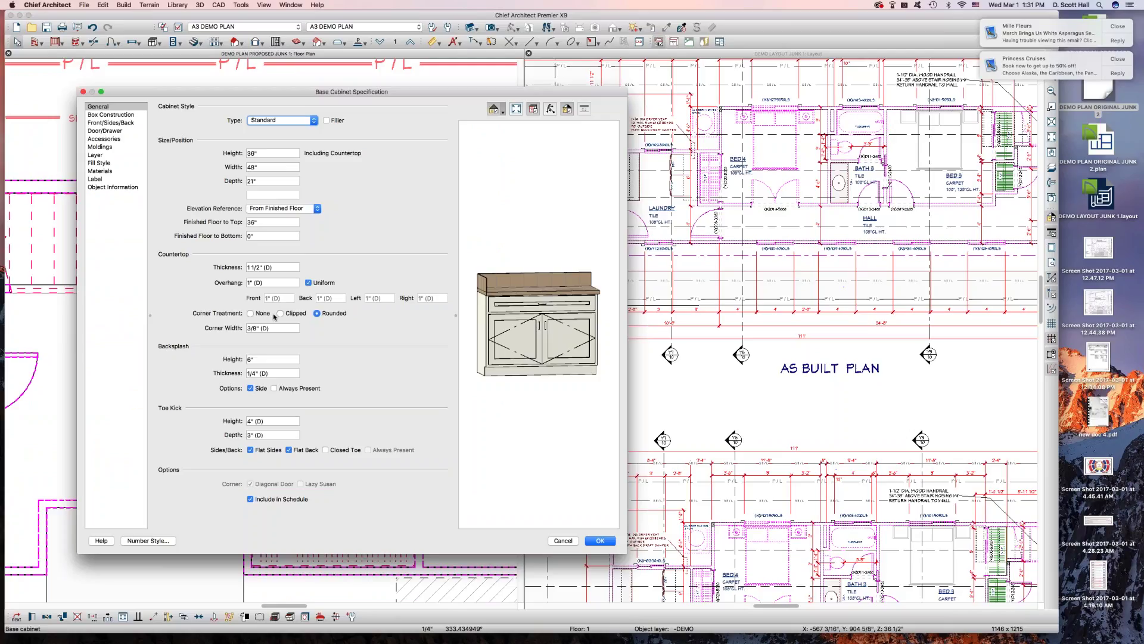
pyautogui.tripleClick(256, 268)
pyautogui.write('0')
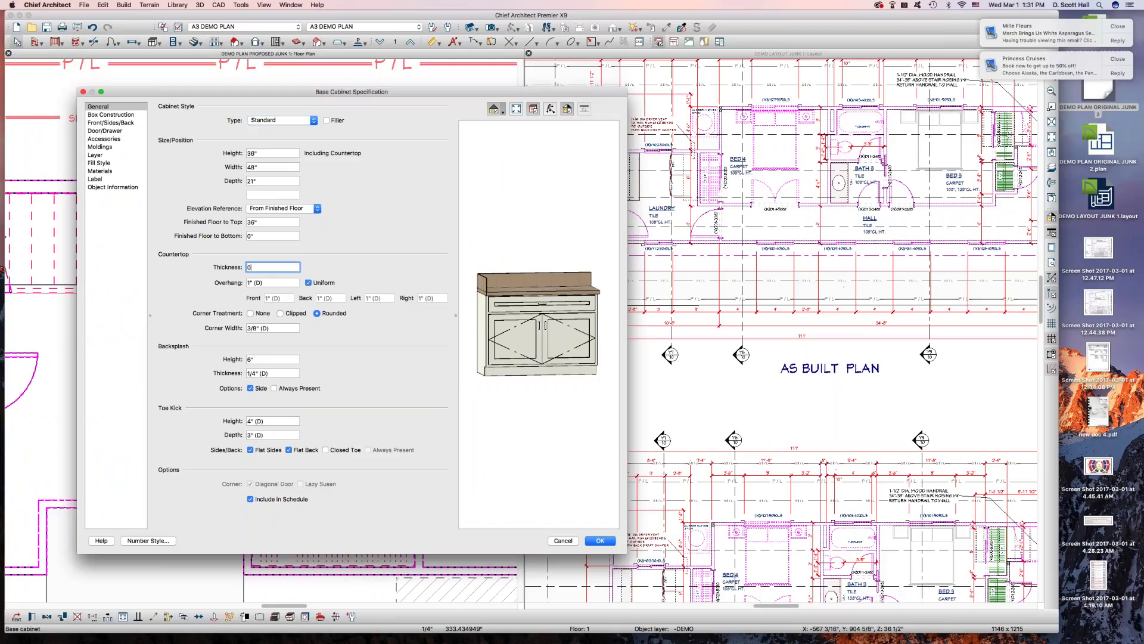
pyautogui.press('Tab')
pyautogui.write('0')
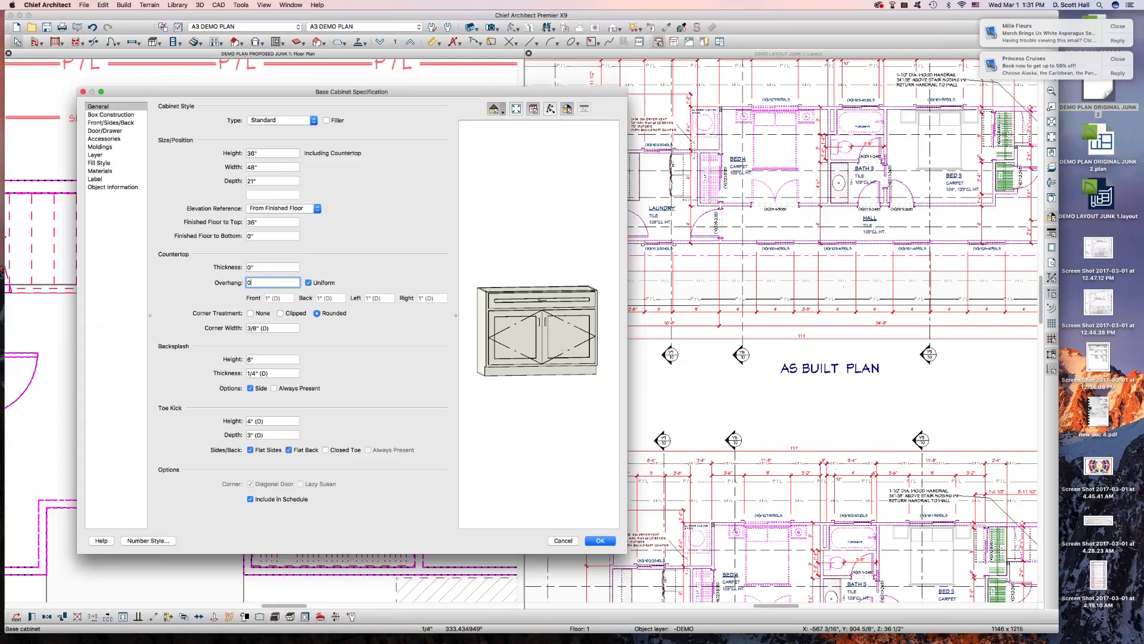
pyautogui.press('Return')
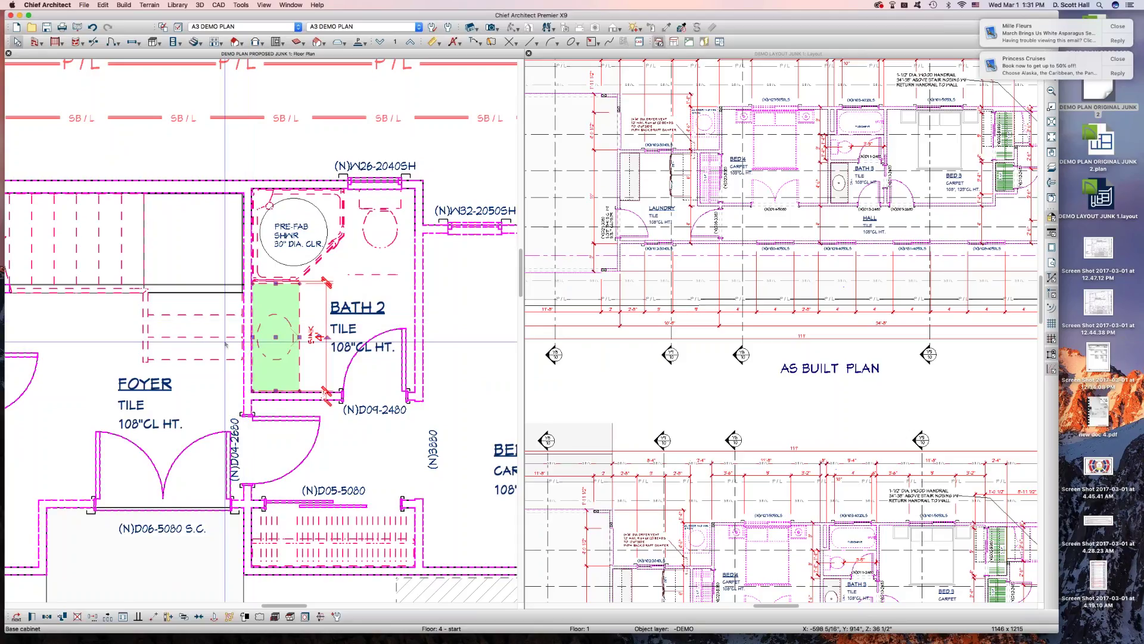
# Step: Change the -DEMO layer's line style to a shorter, finer dash using the Bath 2 sink cabinet's layer properties
pyautogui.click(263, 327)
pyautogui.click(277, 309)
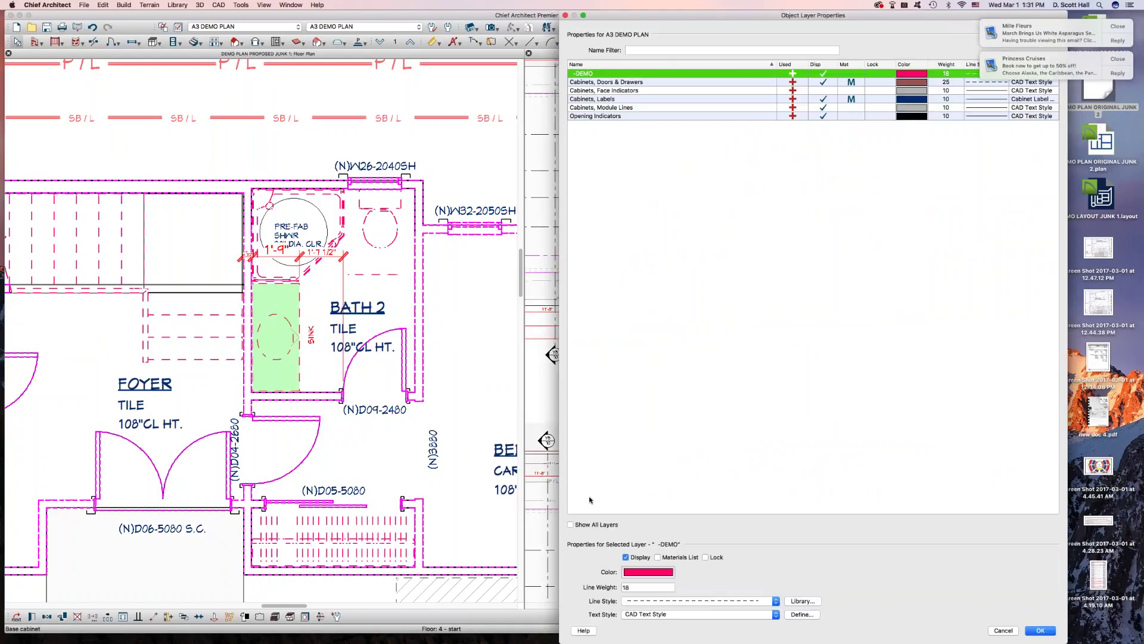
pyautogui.click(662, 600)
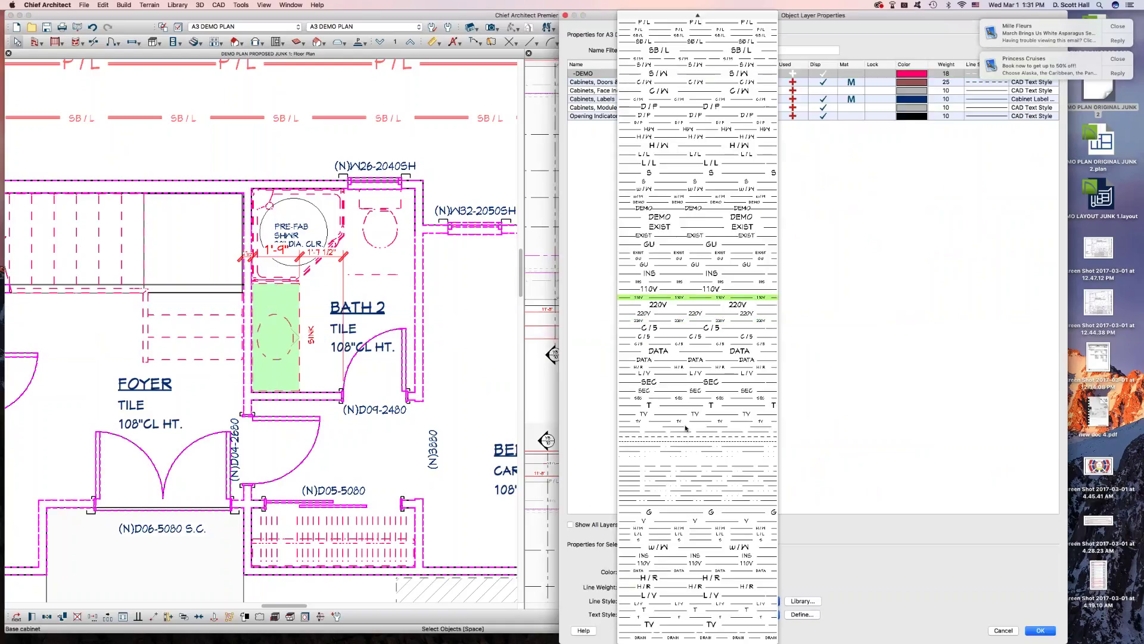
pyautogui.click(665, 445)
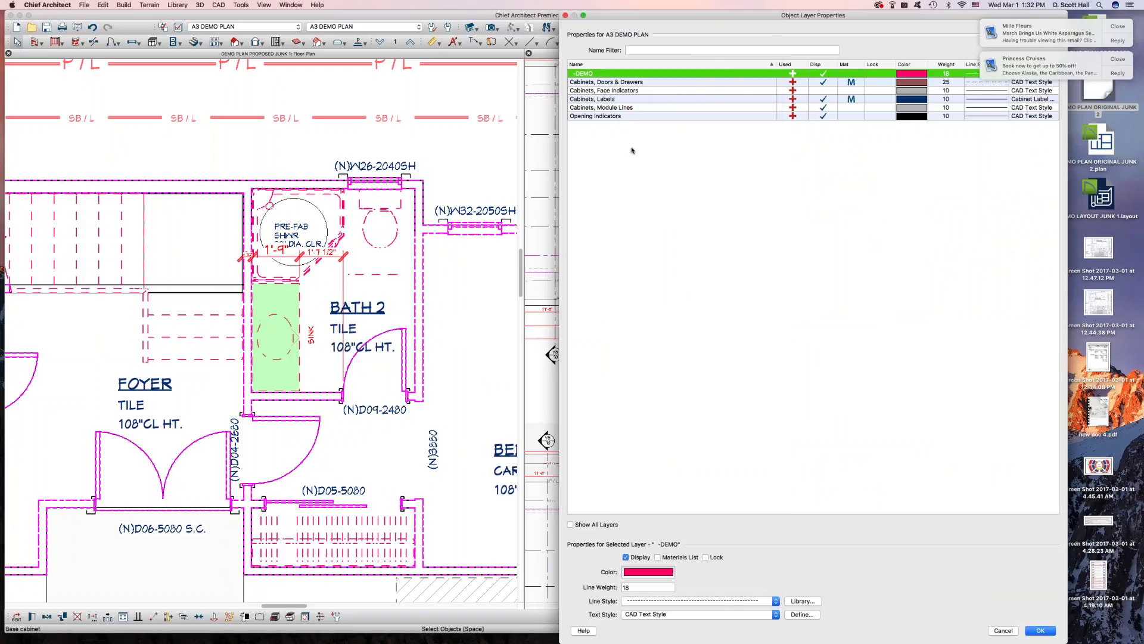
pyautogui.press('Return')
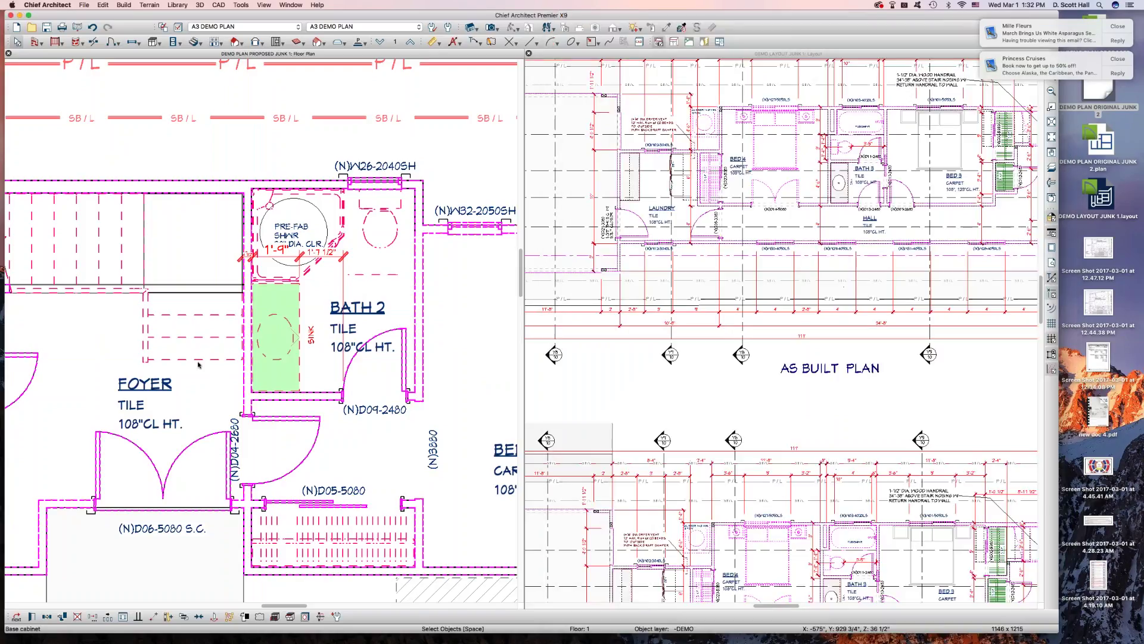
# Step: Check the -DEMO layer settings of the Bath 2 sink cabinet without changing them
pyautogui.click(273, 329)
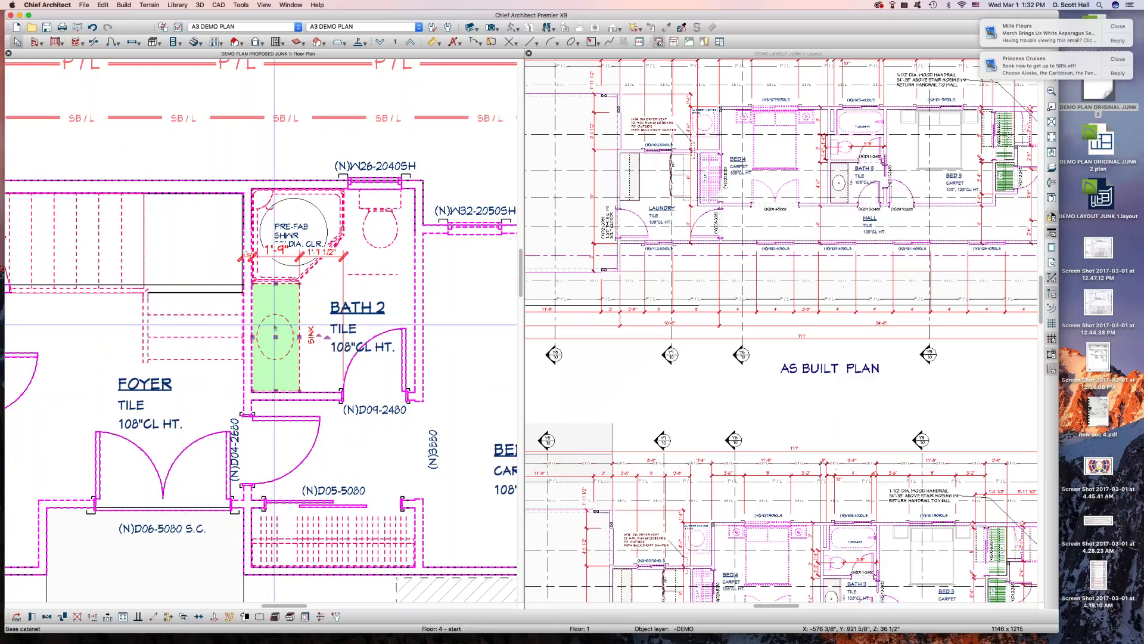
pyautogui.press('super+l')
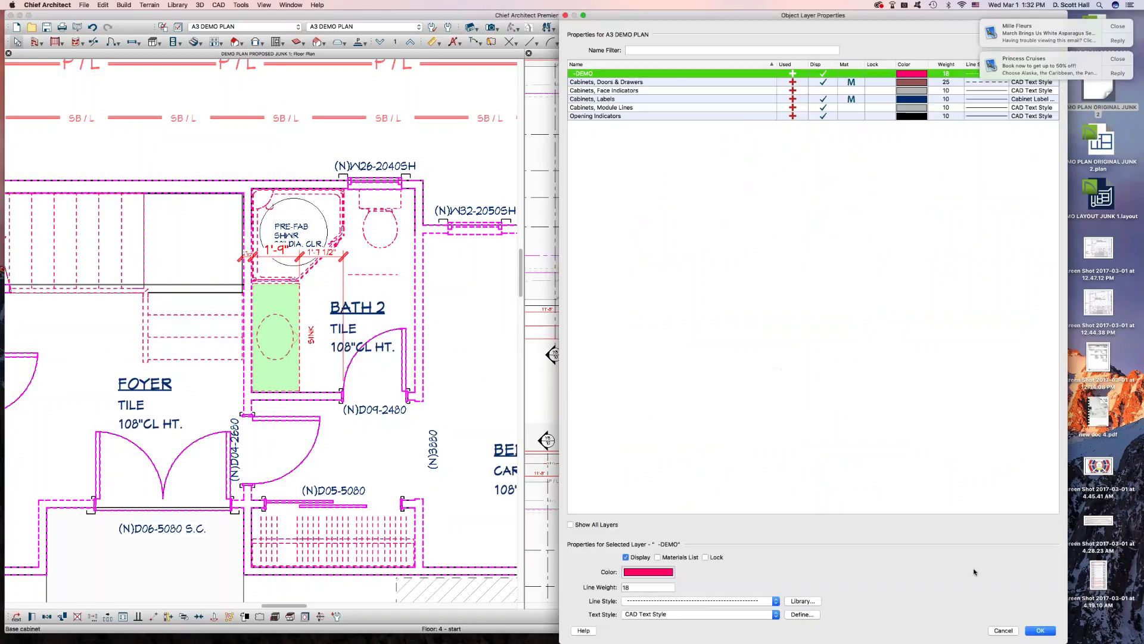
pyautogui.click(1013, 631)
pyautogui.click(292, 346)
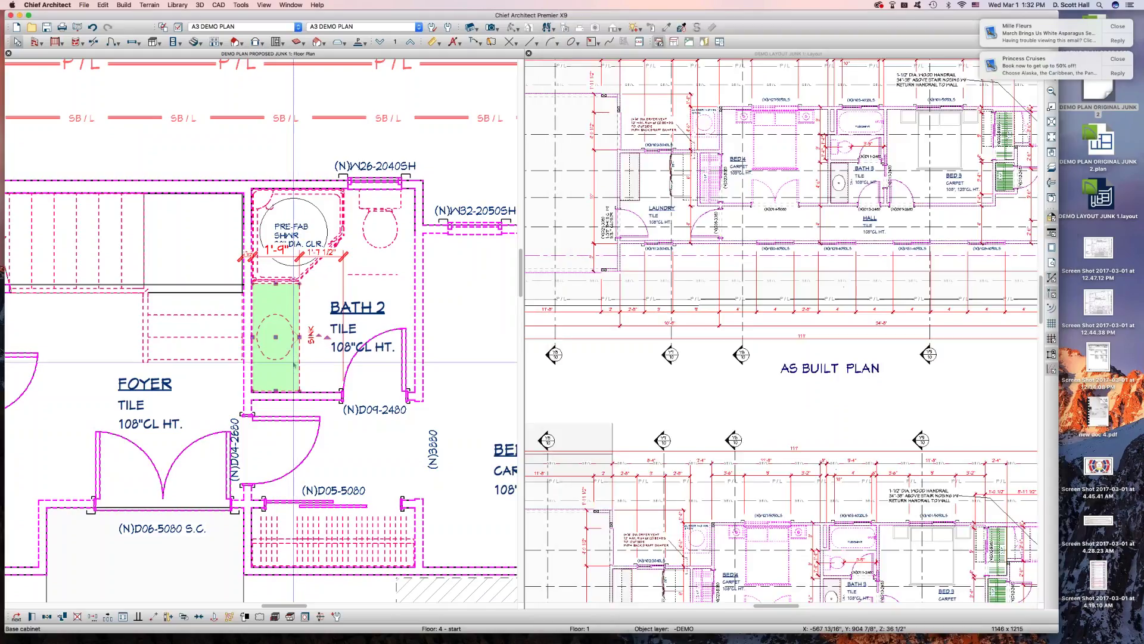
# Step: Override the default fill pattern type in the Bath 2 sink cabinet's fill style settings
pyautogui.doubleClick(293, 364)
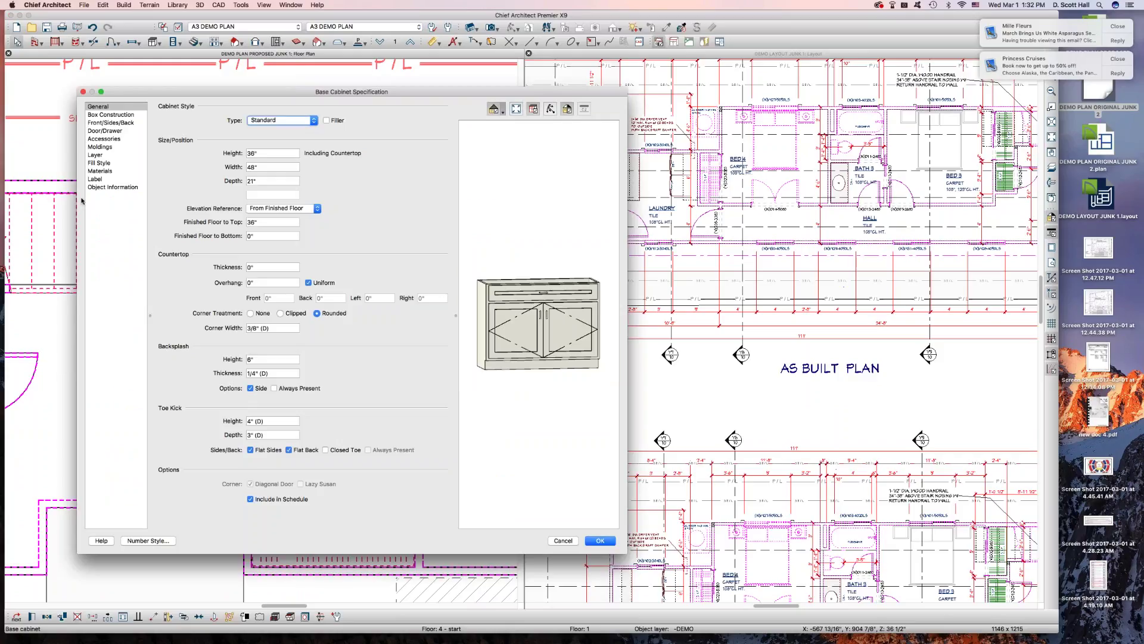
pyautogui.click(99, 162)
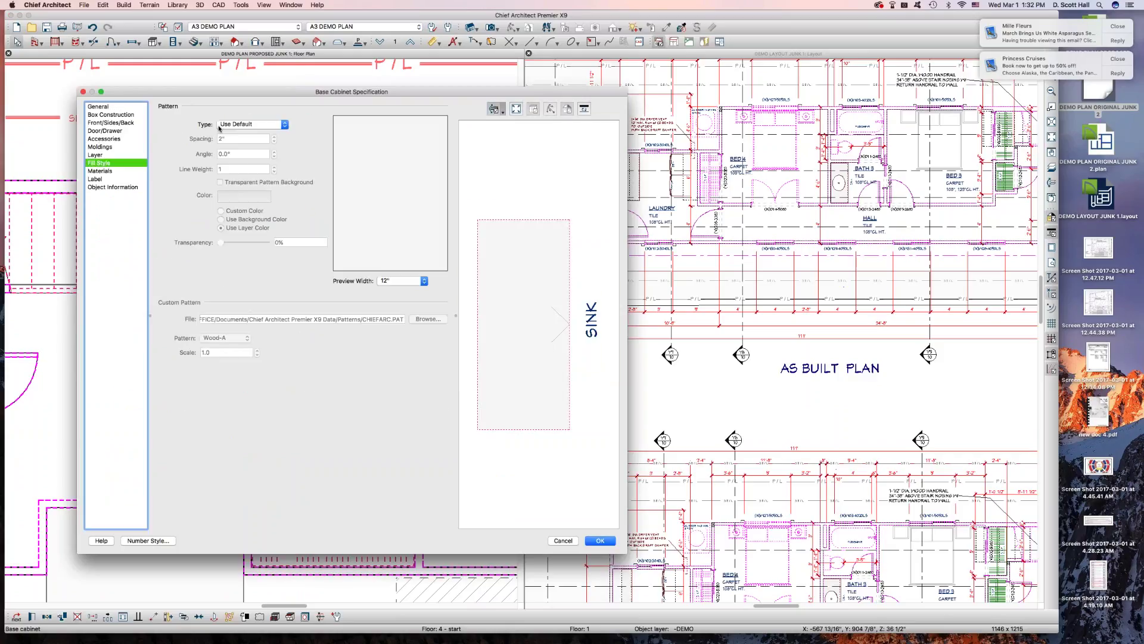
pyautogui.click(244, 124)
pyautogui.click(226, 137)
pyautogui.press('Return')
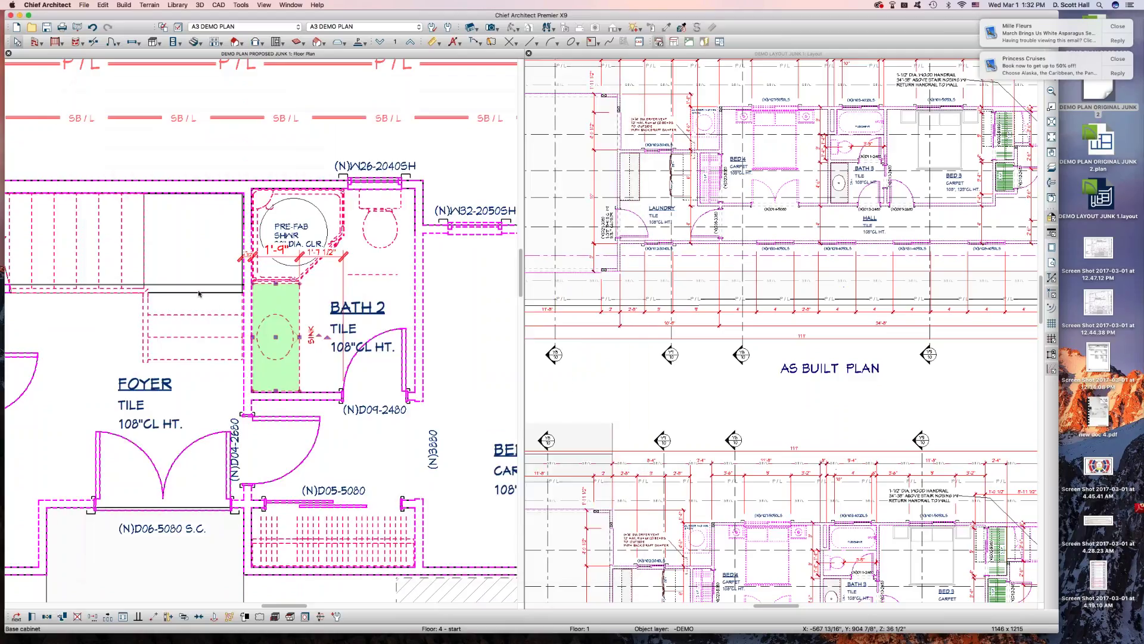
pyautogui.press('Escape')
# Step: Copy the -DEMO layer from the Bath 3 toilet onto the Bath 3 sink cabinet with the layer painter
pyautogui.click(279, 364)
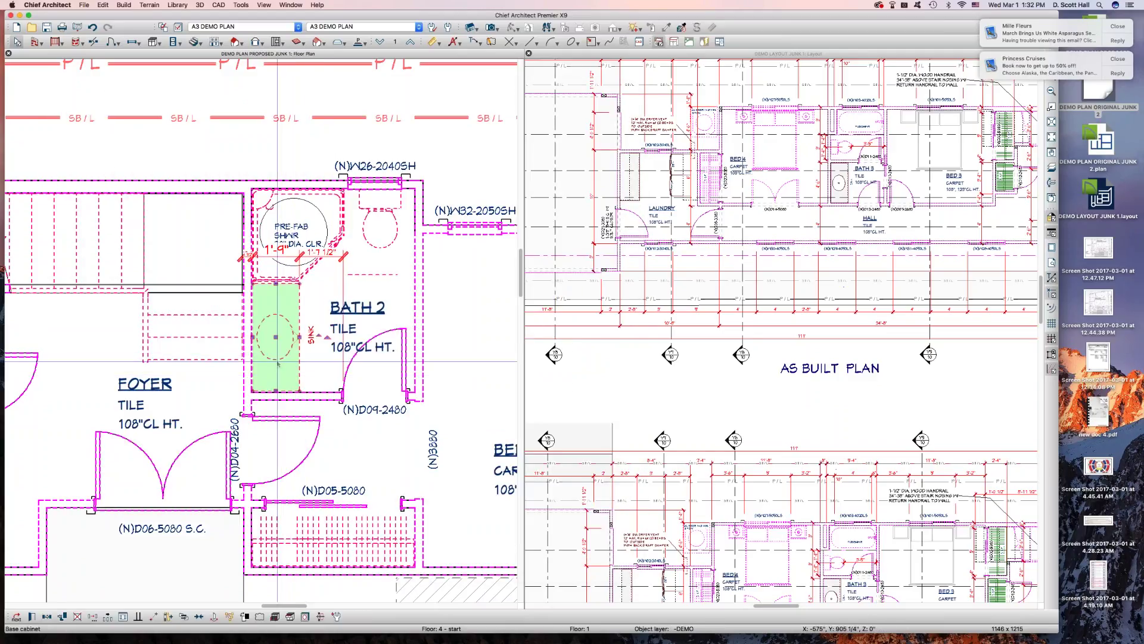
pyautogui.click(278, 365)
pyautogui.scroll(-4, 239, 381)
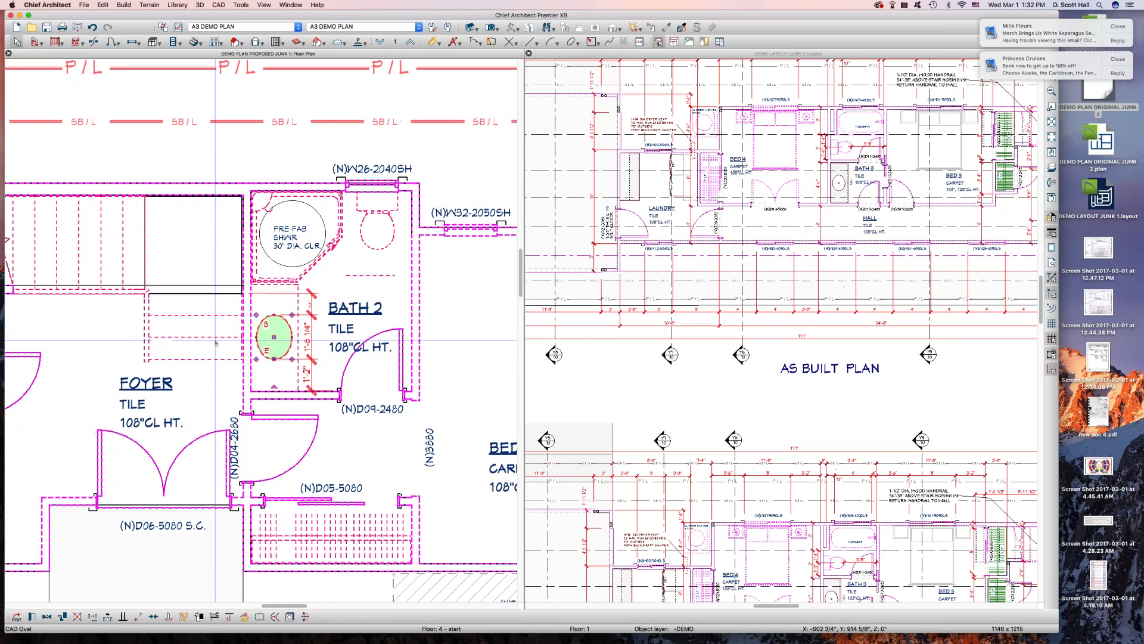
pyautogui.scroll(-3, 198, 441)
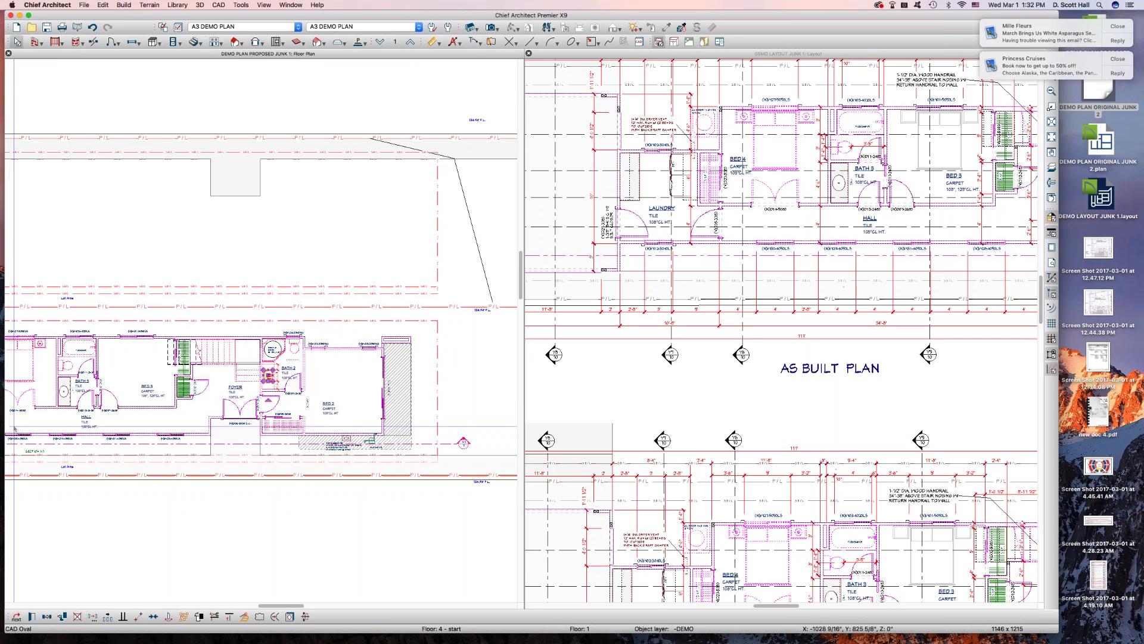
pyautogui.scroll(10, 97, 416)
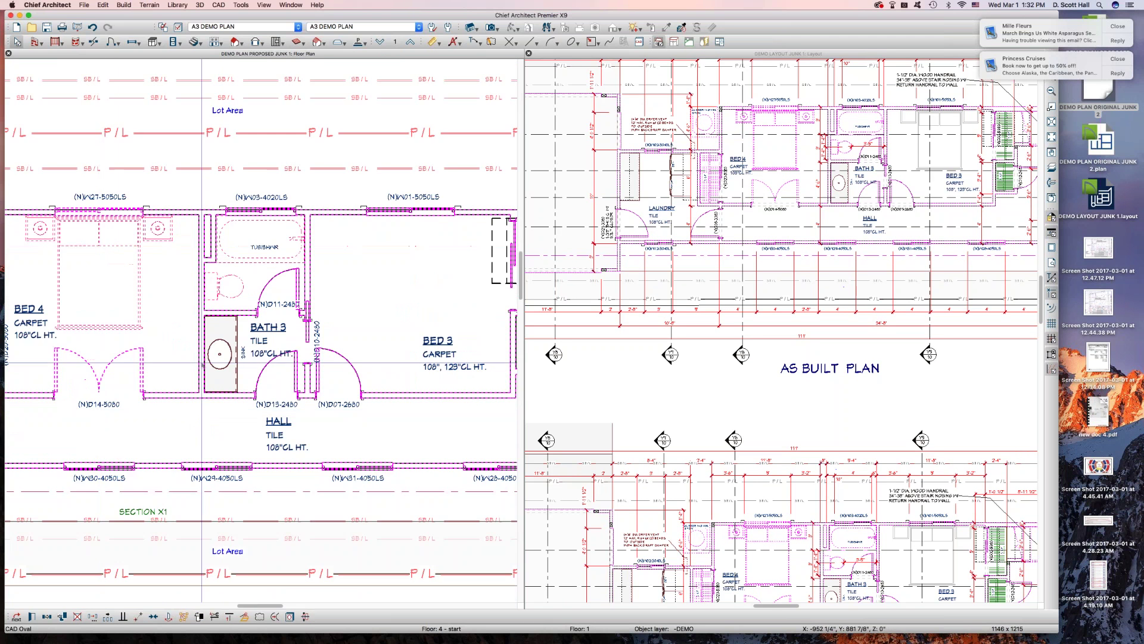
pyautogui.click(154, 417)
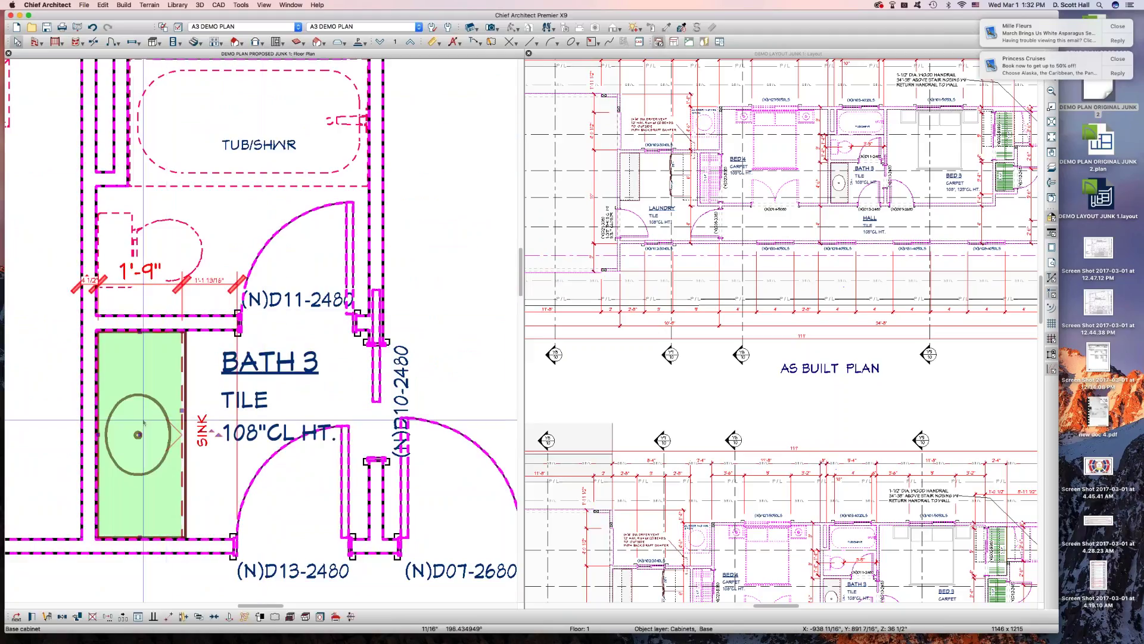
pyautogui.press('Escape')
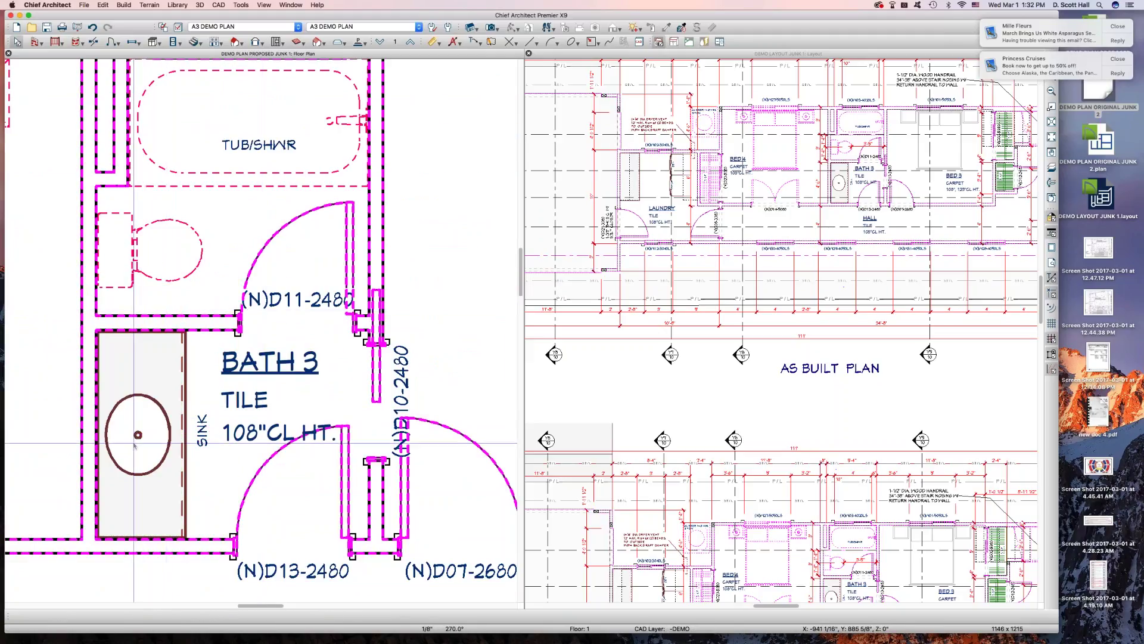
pyautogui.click(140, 432)
pyautogui.press('Escape')
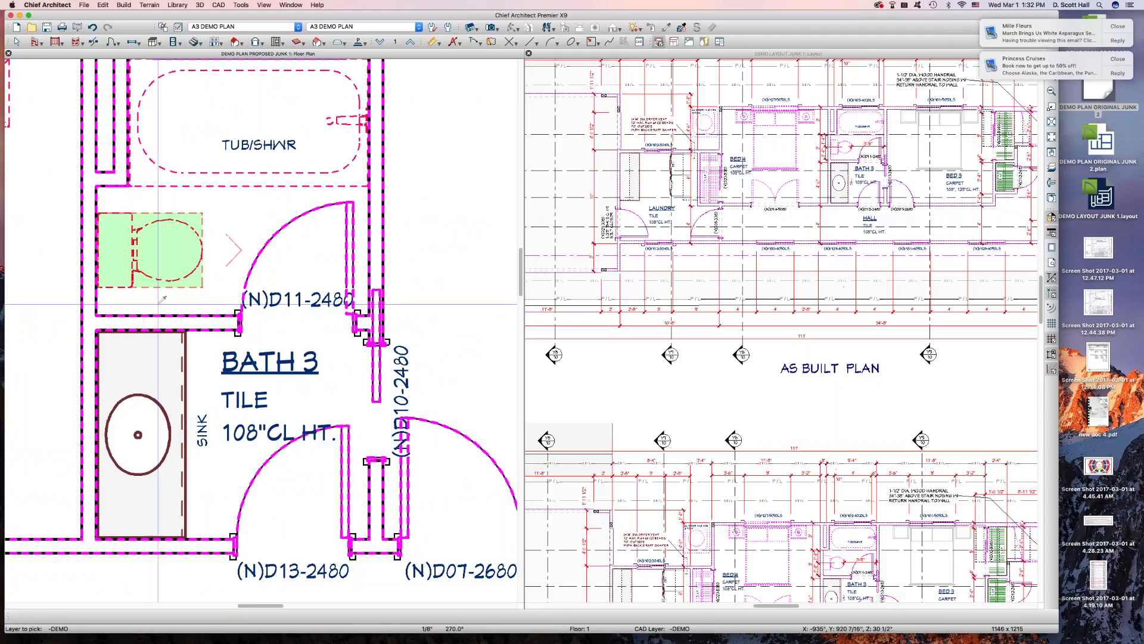
pyautogui.click(152, 265)
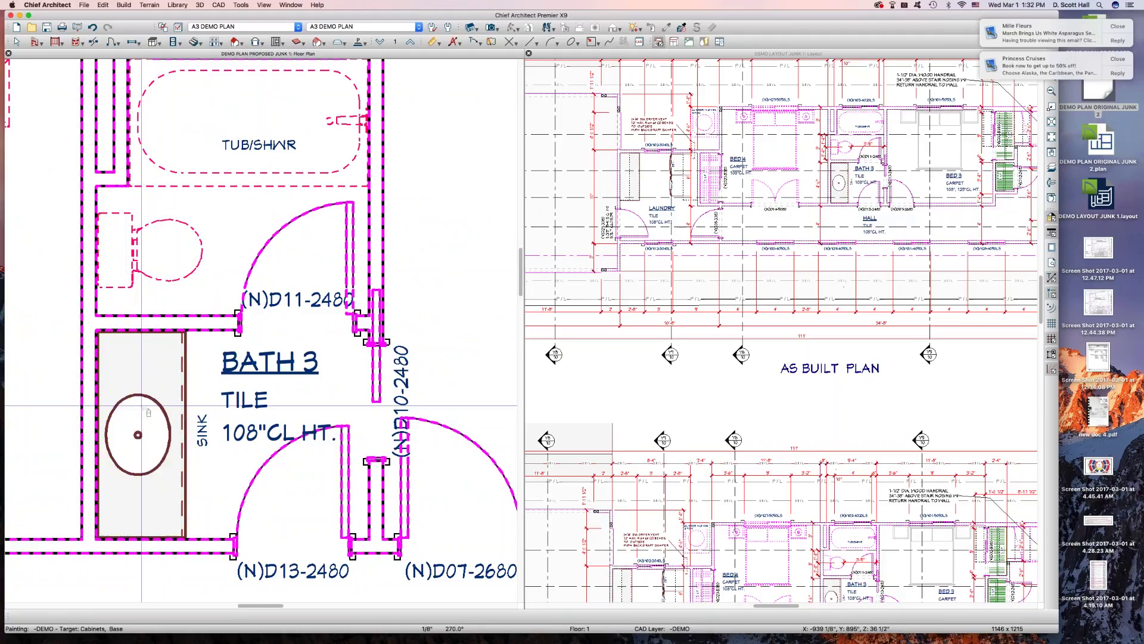
pyautogui.press('Escape')
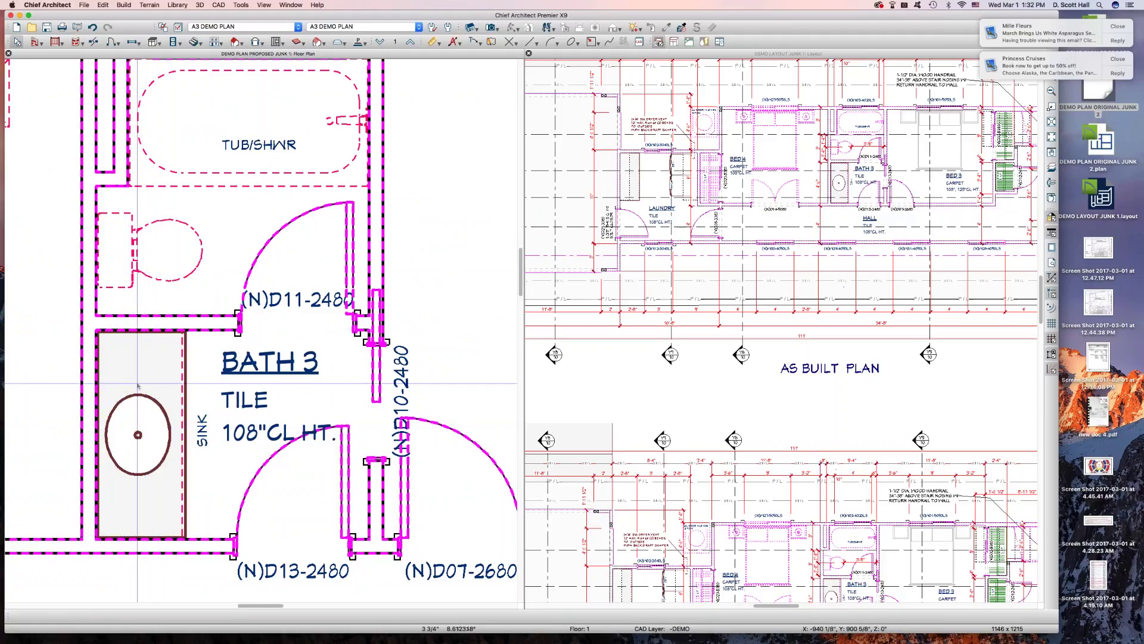
# Step: Set the Bath 3 sink cabinet's fill pattern type to None
pyautogui.click(138, 379)
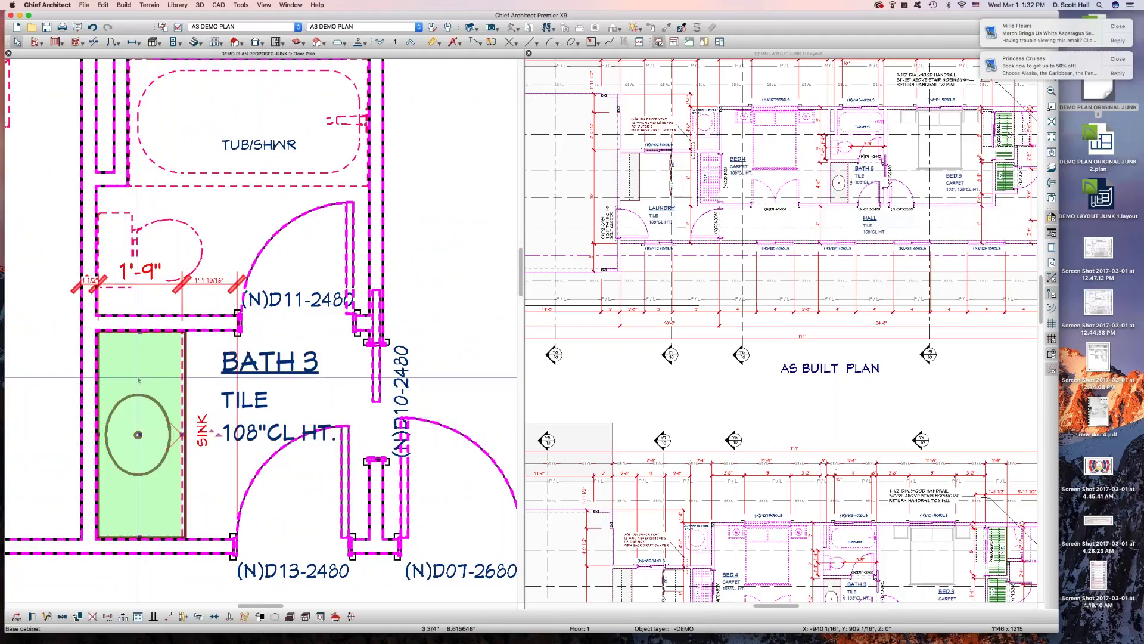
pyautogui.doubleClick(174, 371)
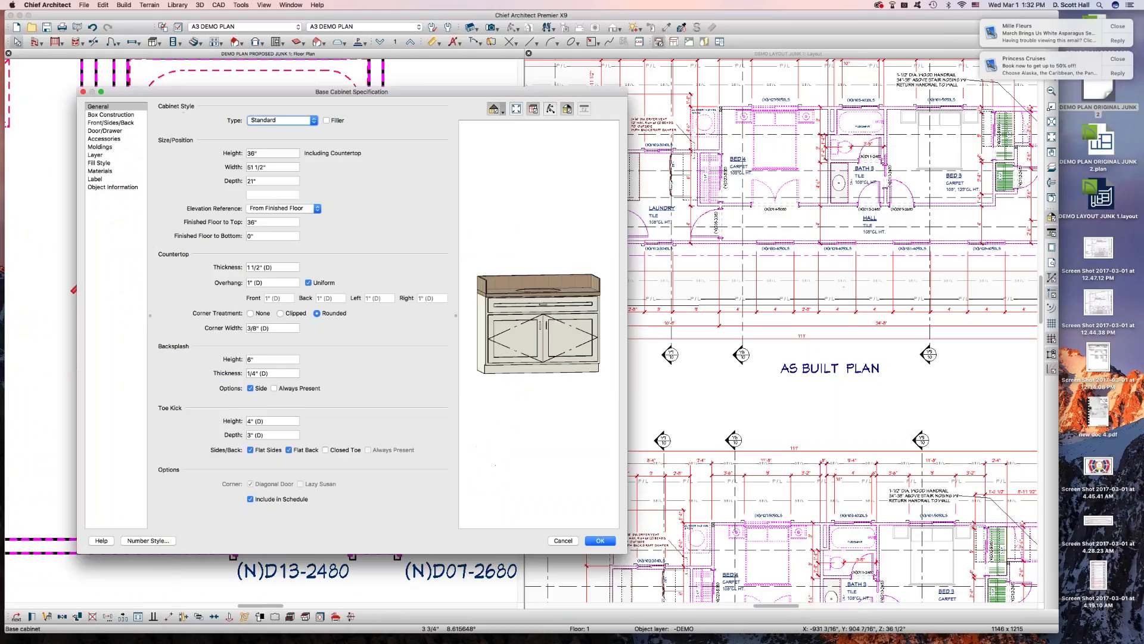
pyautogui.click(99, 164)
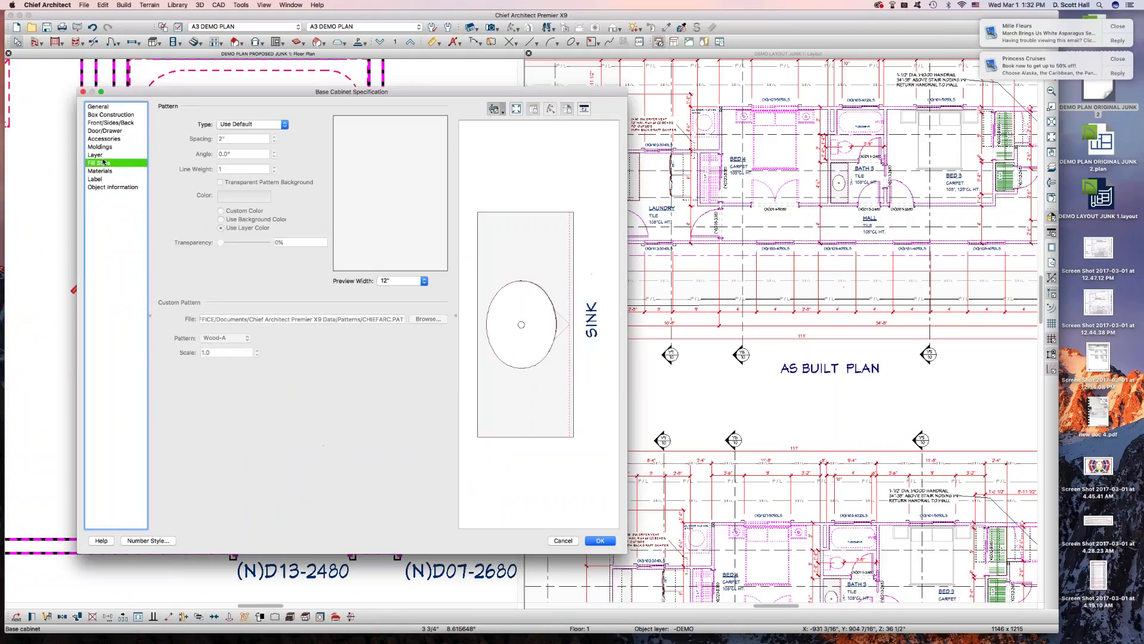
pyautogui.click(239, 124)
pyautogui.click(235, 133)
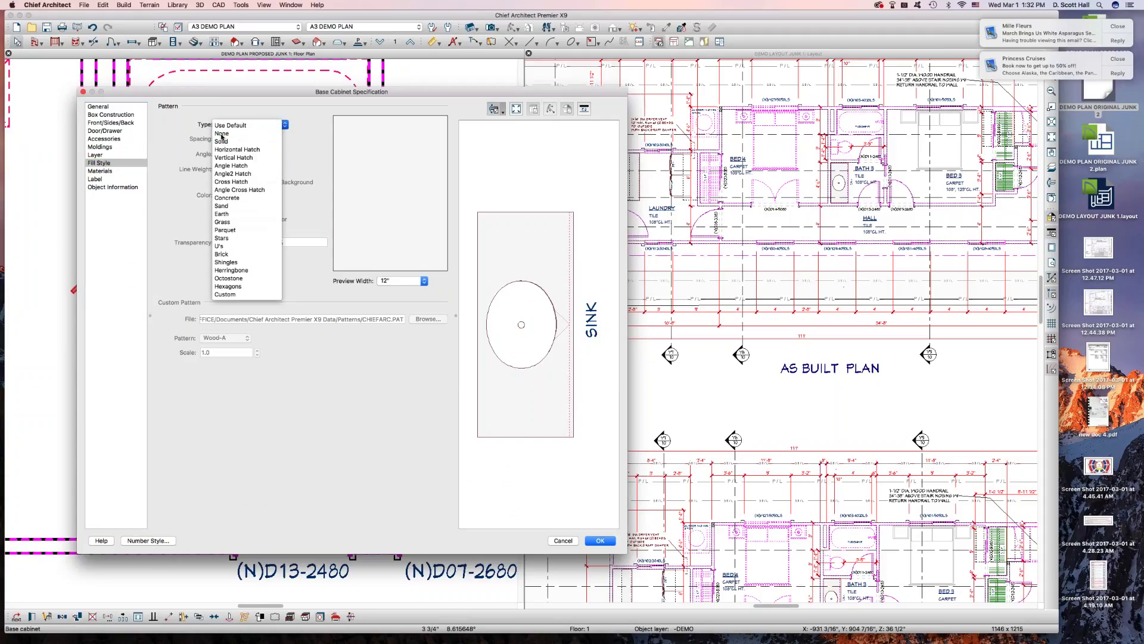
pyautogui.press('Return')
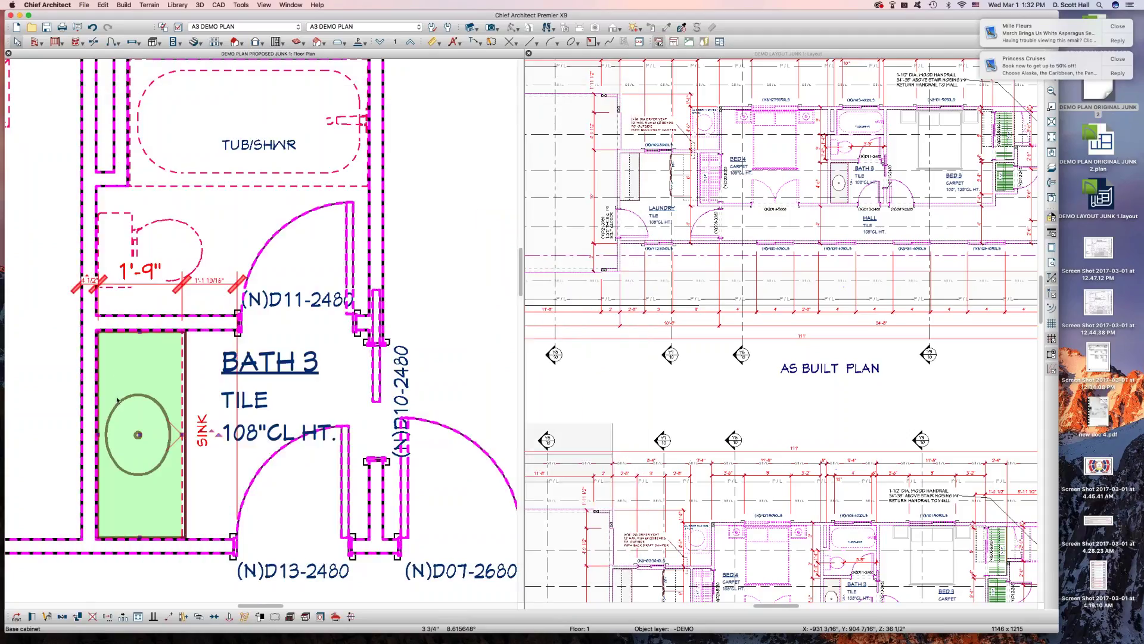
# Step: Delete the oval sink CAD block from the Bath 3 cabinet and draw a dashed demolition circle in its place
pyautogui.click(142, 420)
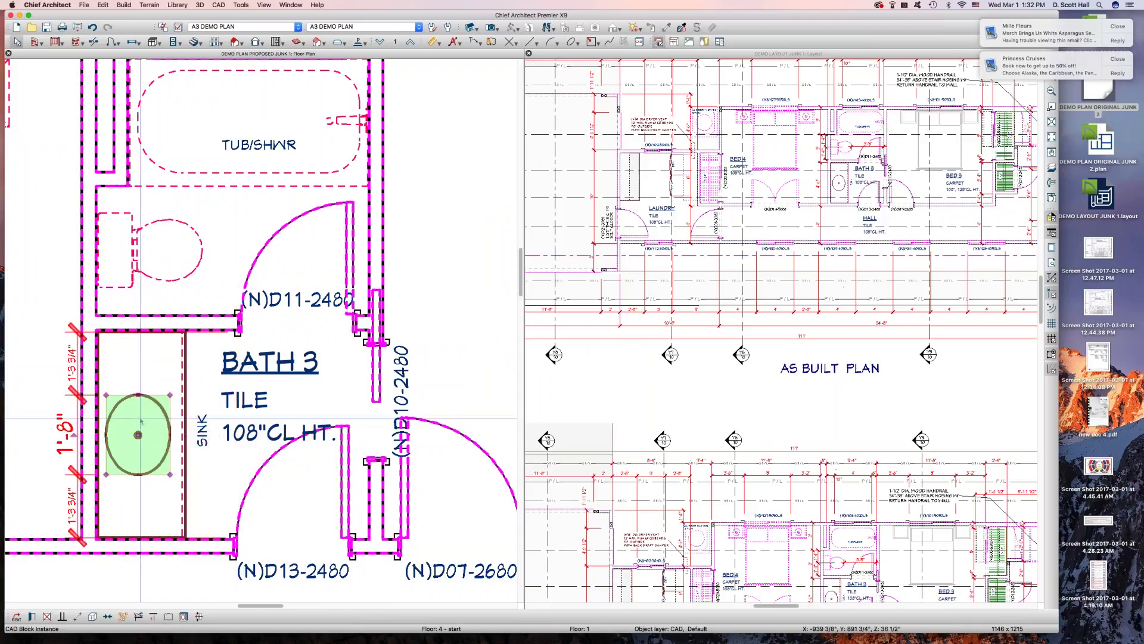
pyautogui.press('Delete')
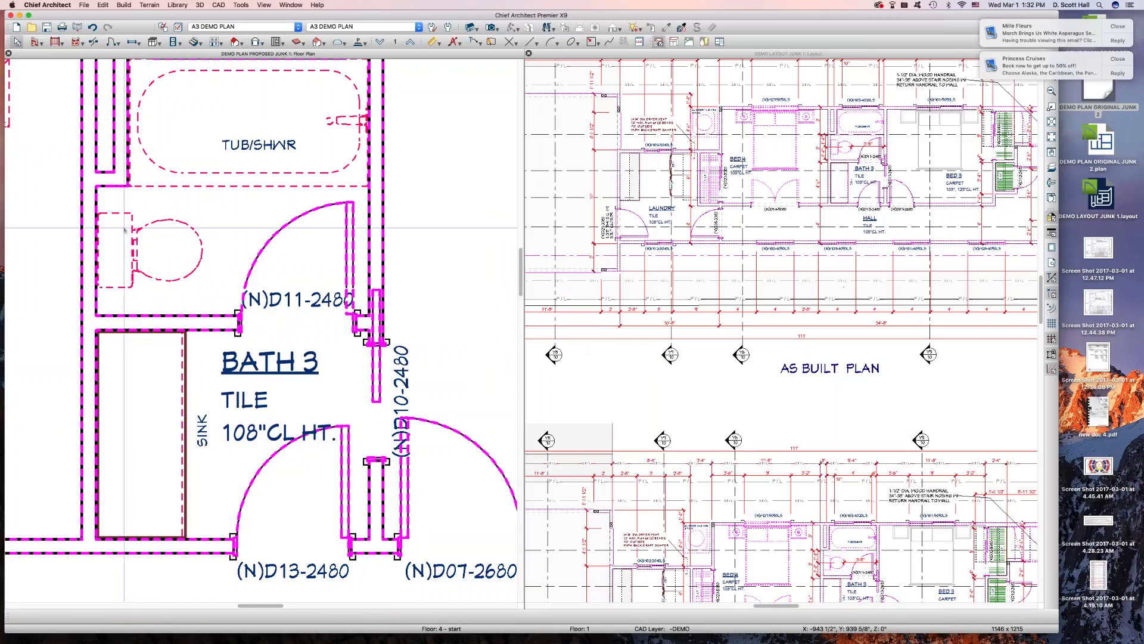
pyautogui.press('c')
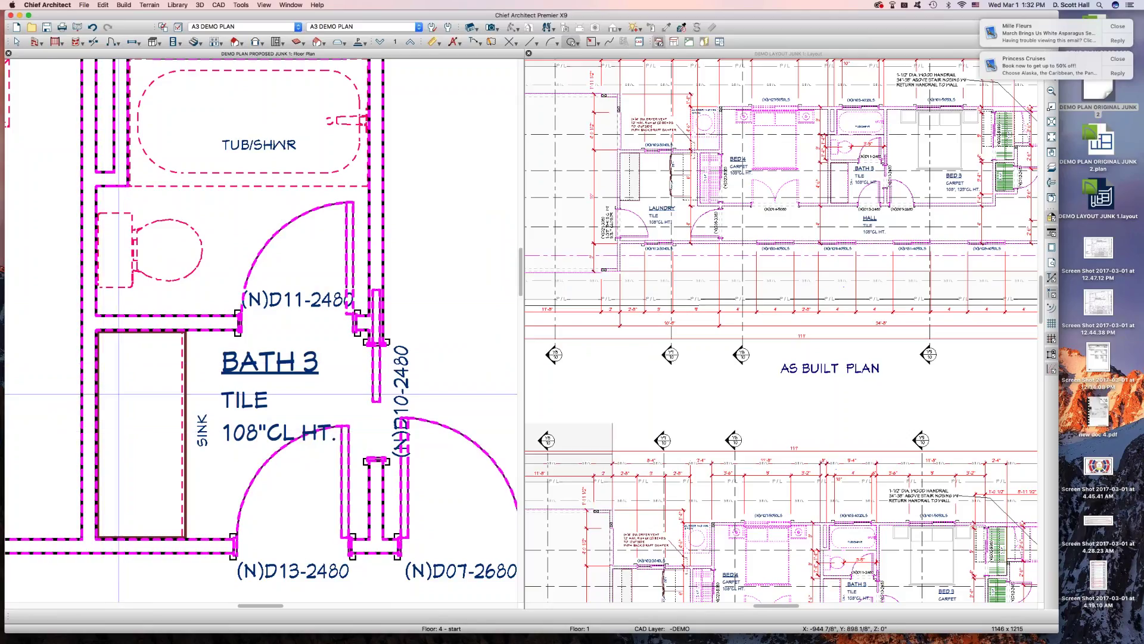
pyautogui.moveTo(138, 416); pyautogui.dragTo(145, 447)
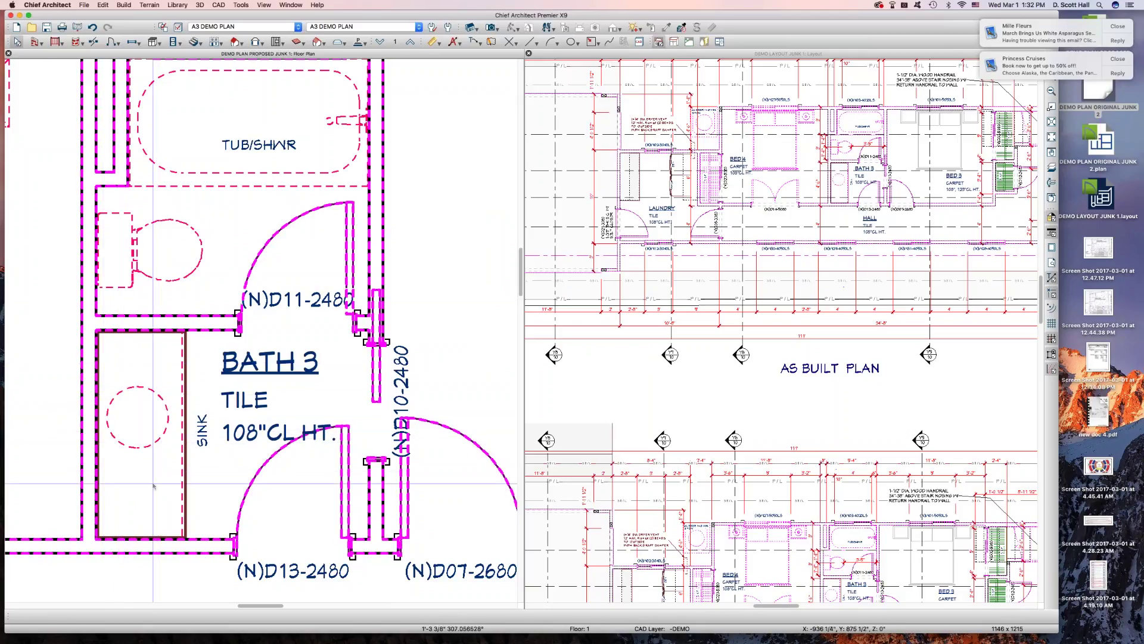
# Step: Set the Bath 3 sink cabinet's countertop thickness and overhang to 0
pyautogui.scroll(-3, 153, 485)
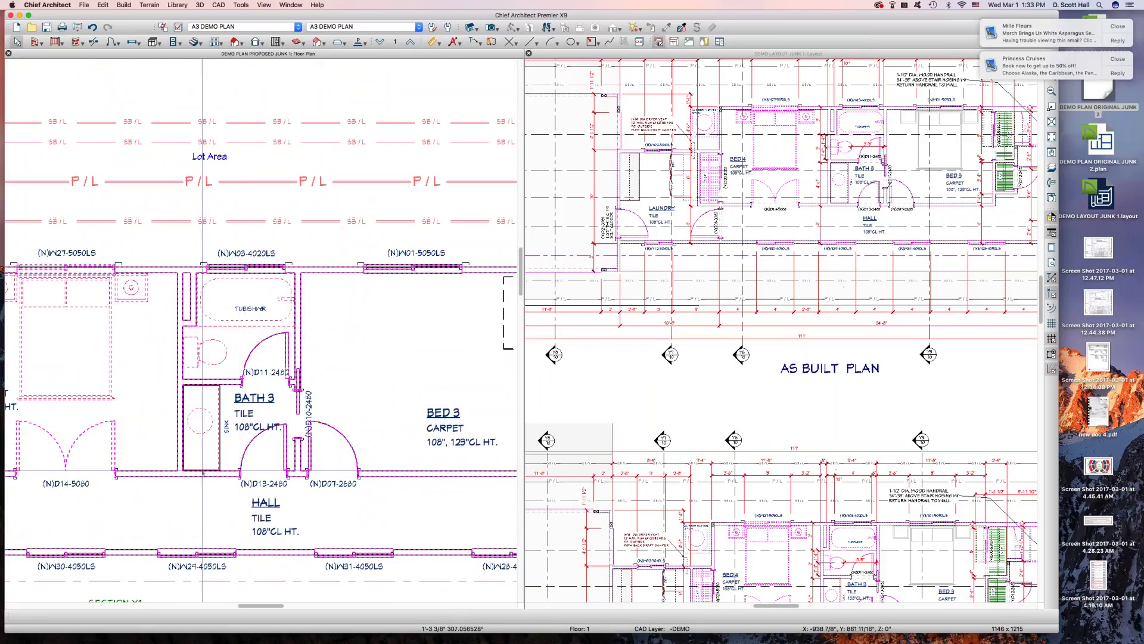
pyautogui.scroll(2, 203, 472)
pyautogui.click(216, 442)
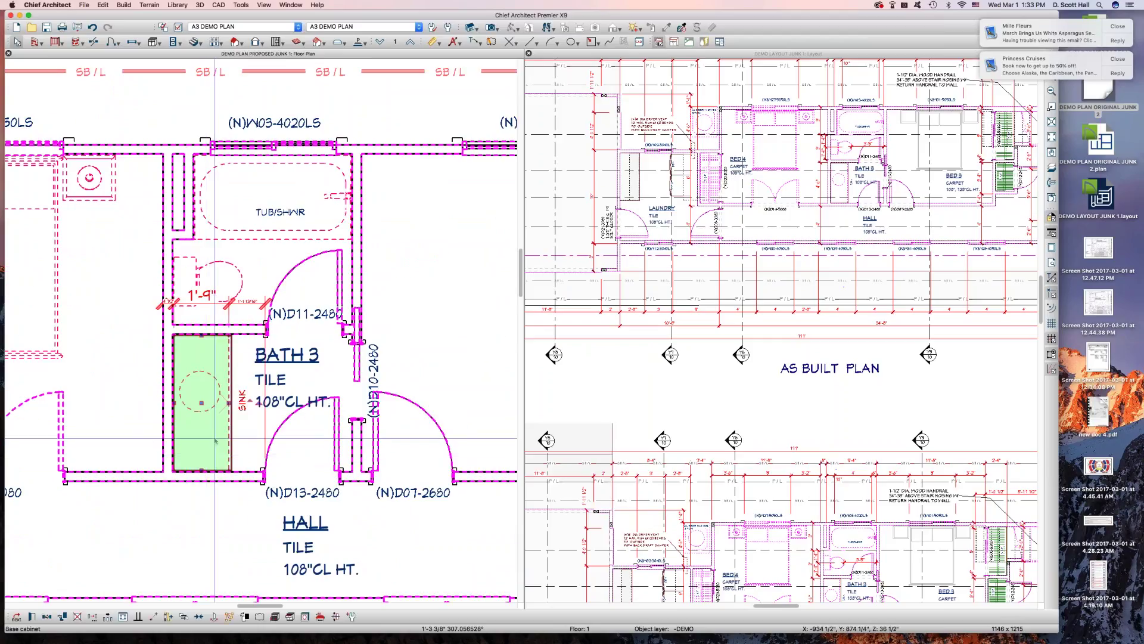
pyautogui.doubleClick(215, 441)
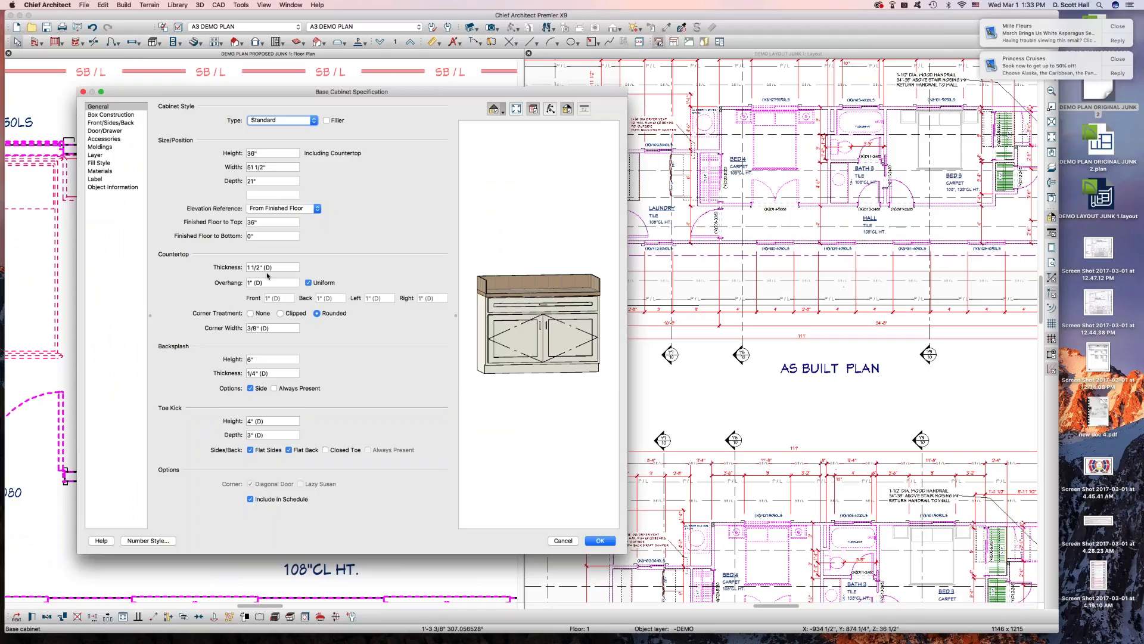
pyautogui.click(268, 268)
pyautogui.write('00')
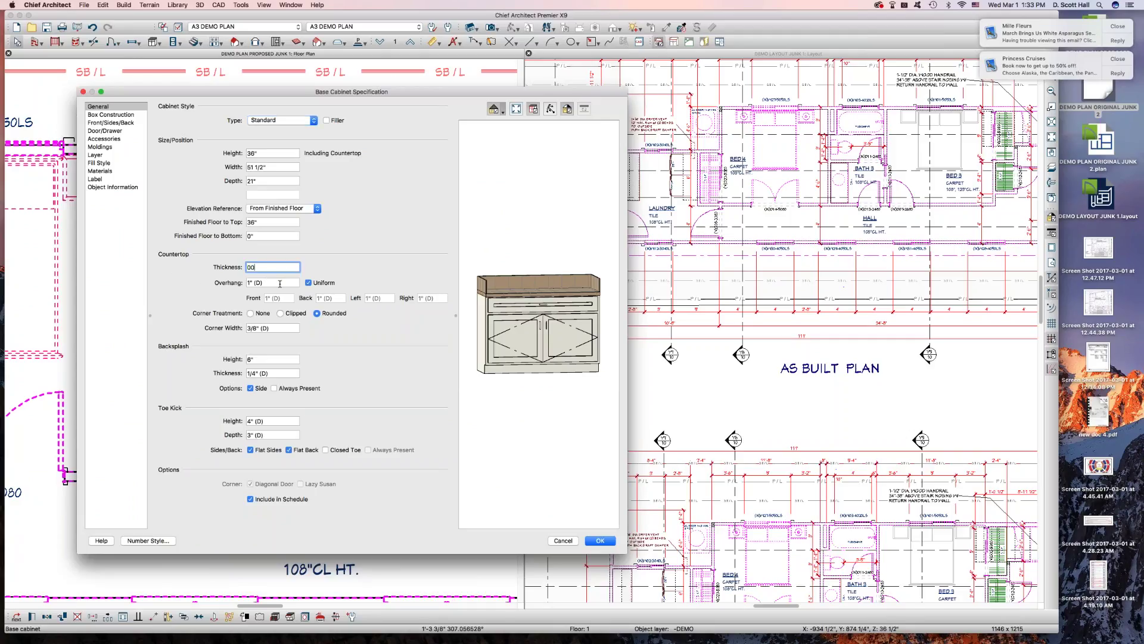
pyautogui.press('Tab')
pyautogui.write('0')
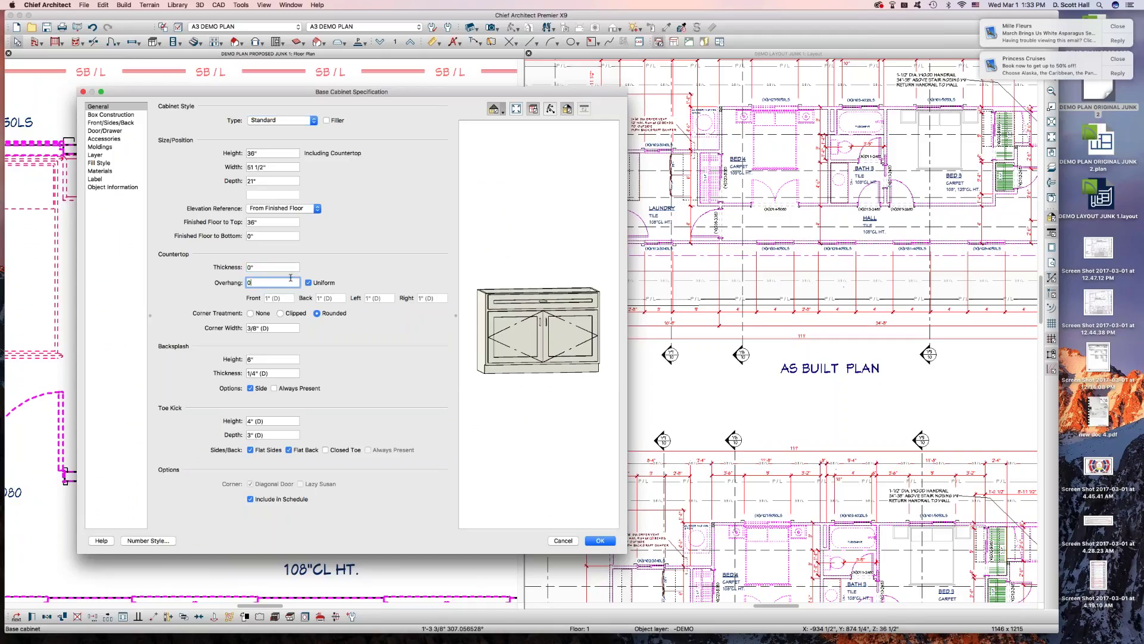
pyautogui.press('Return')
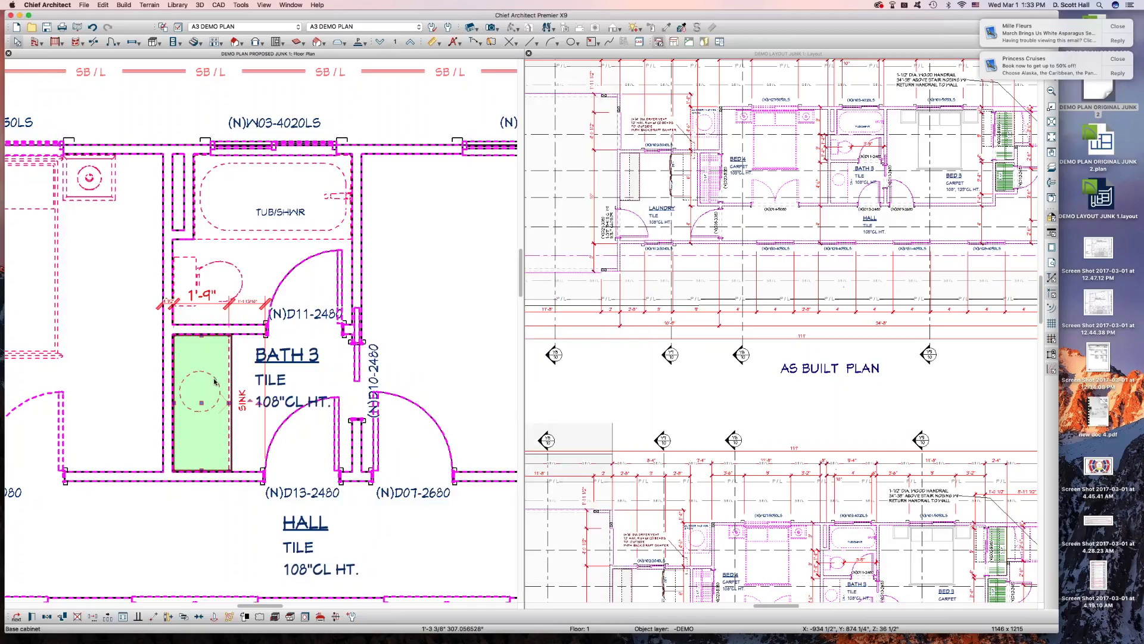
pyautogui.press('Escape')
pyautogui.press('Escape')
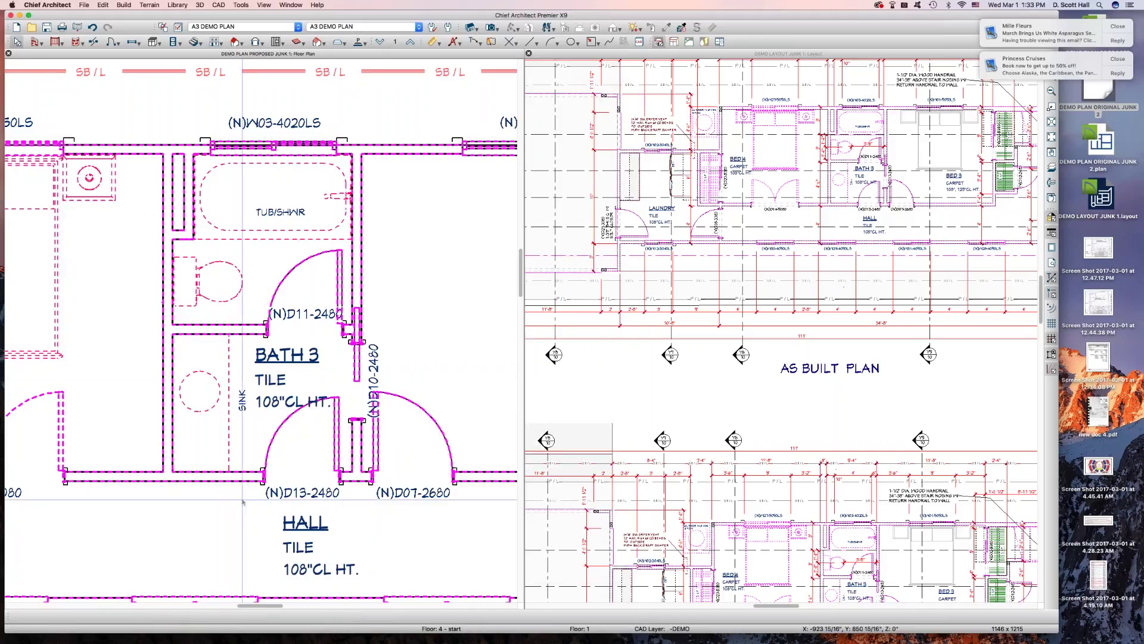
# Step: Paint the -DEMO layer from the Bath 3 tub/shower onto the Bath 3 partition walls and door D11-2480
pyautogui.scroll(-2, 235, 459)
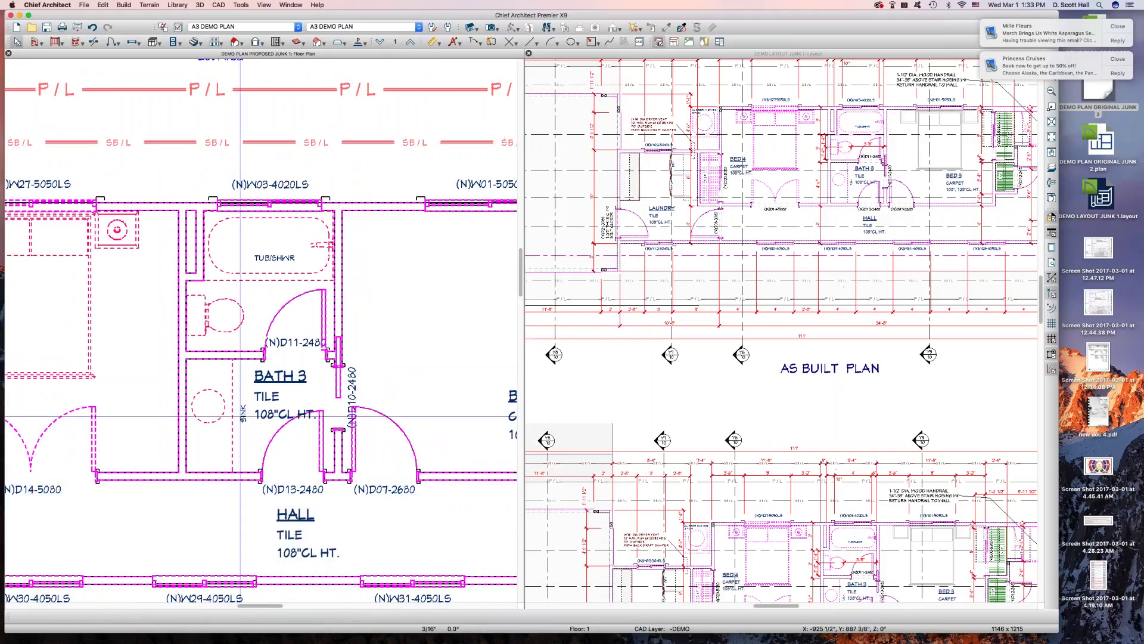
pyautogui.press('m')
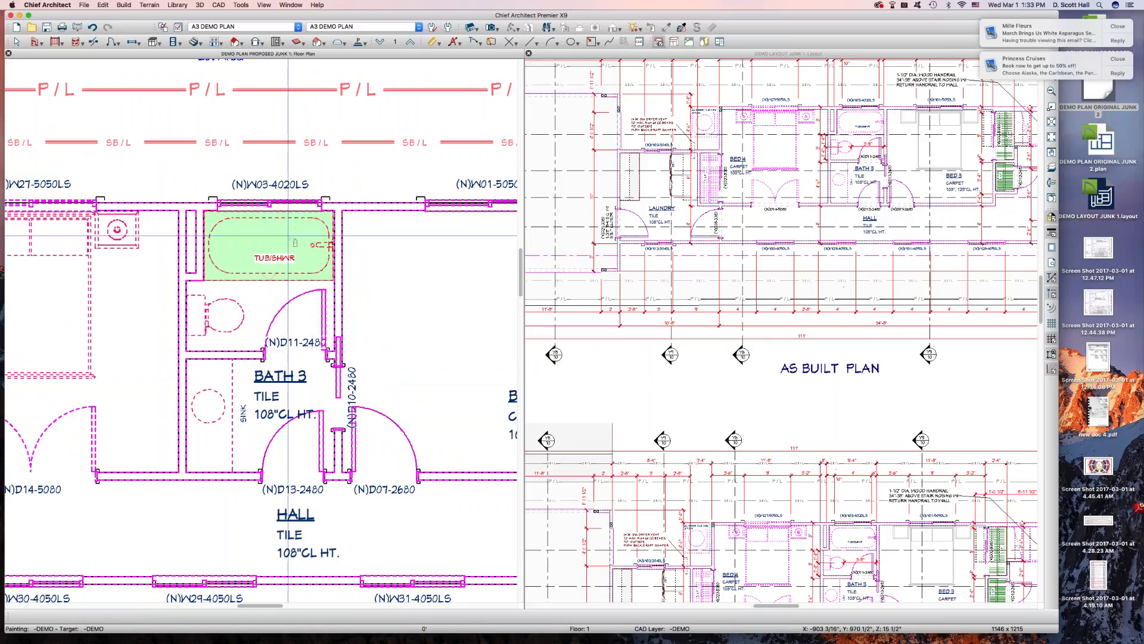
pyautogui.click(236, 361)
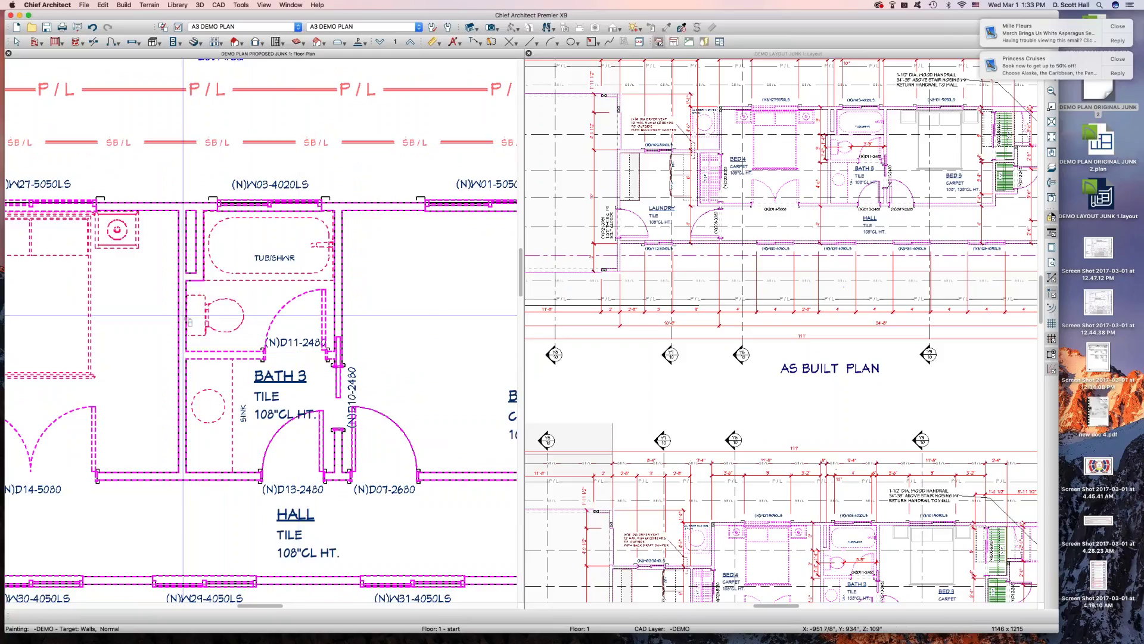
pyautogui.press('Escape')
# Step: Show the DEMO LAYOUT JUNK 1 layout full size and examine the demolition linework around the as-built plan's bedrooms and Bath 3
pyautogui.scroll(-5, 186, 319)
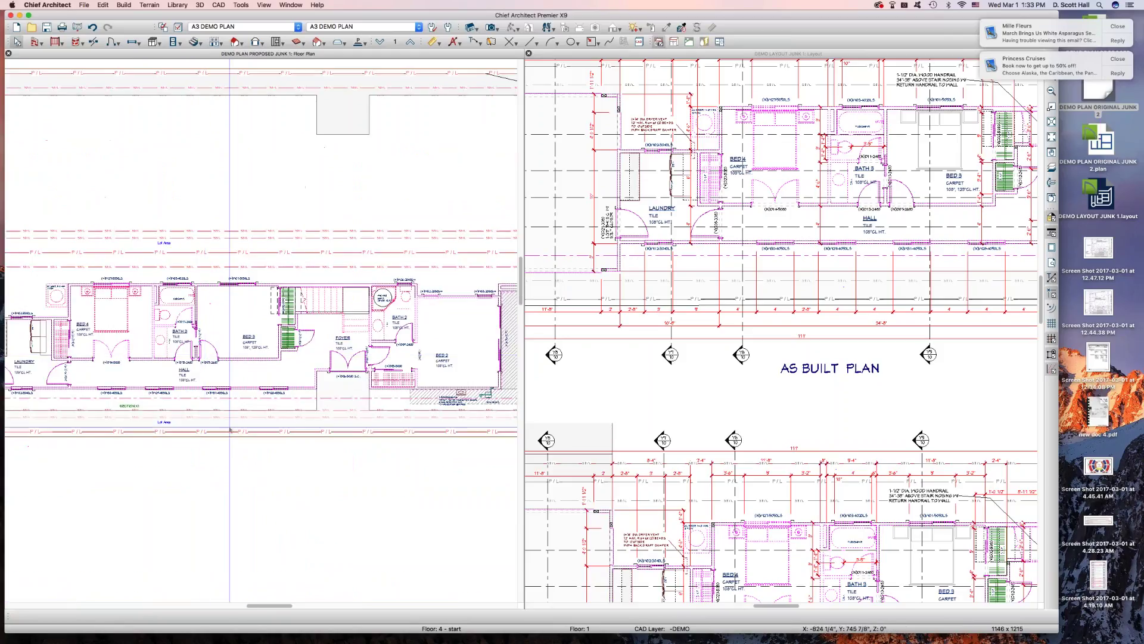
pyautogui.scroll(2, 159, 307)
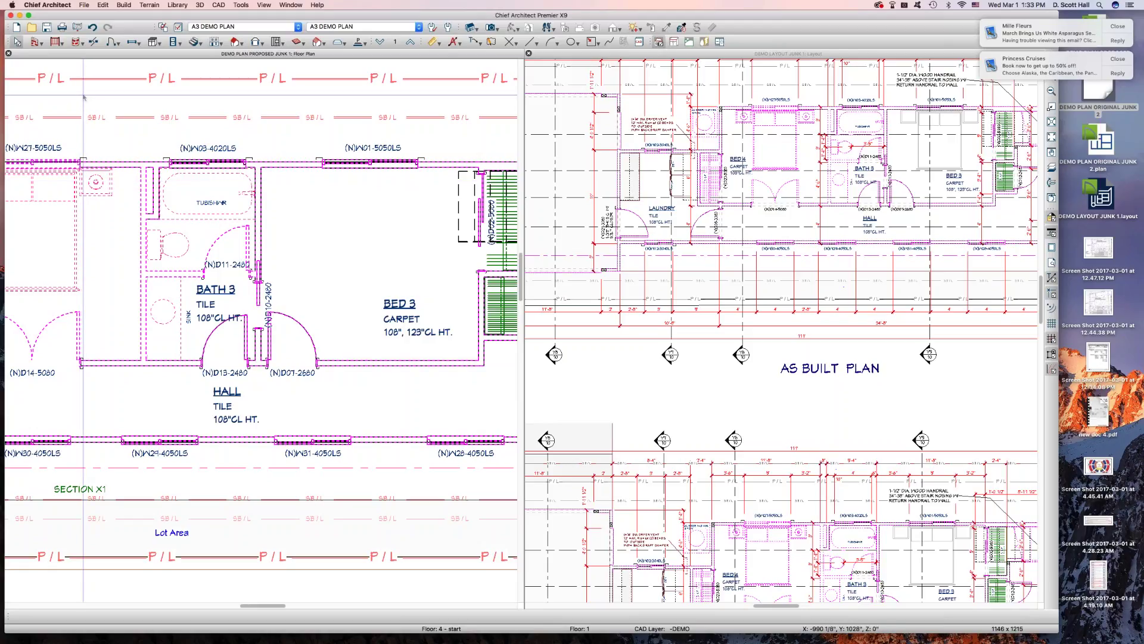
pyautogui.click(791, 370)
pyautogui.doubleClick(699, 54)
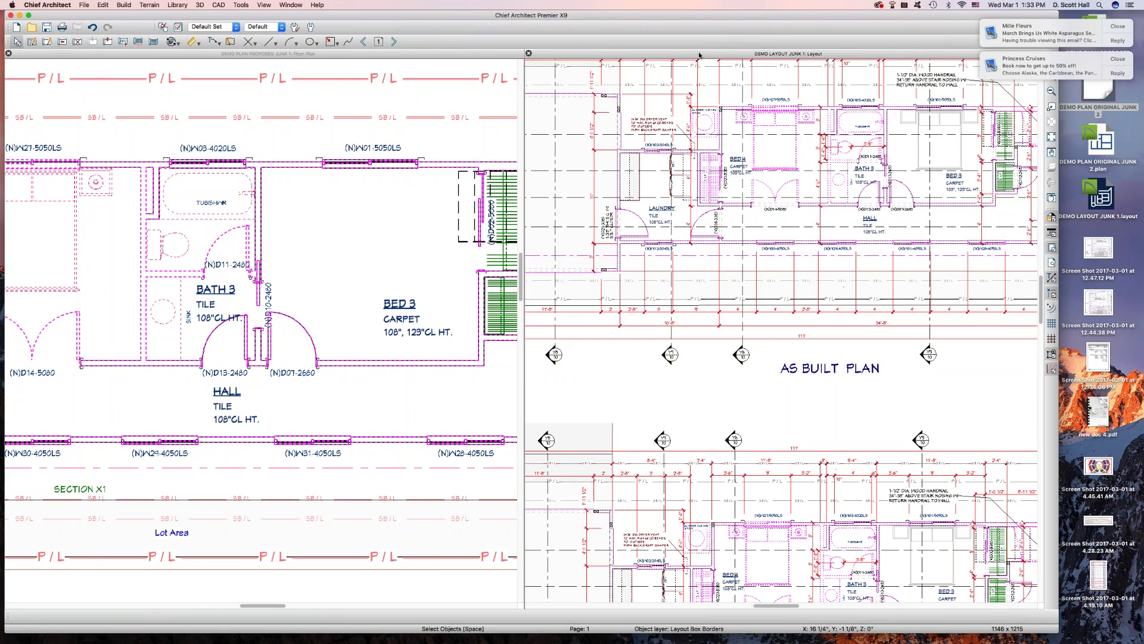
pyautogui.press('F6')
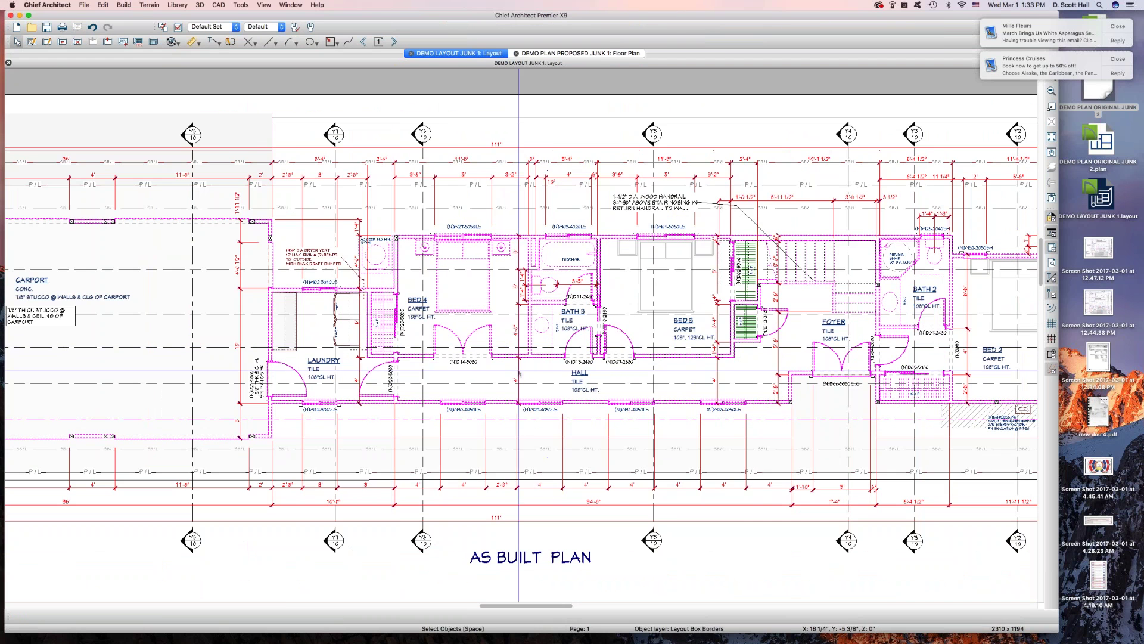
pyautogui.click(791, 371)
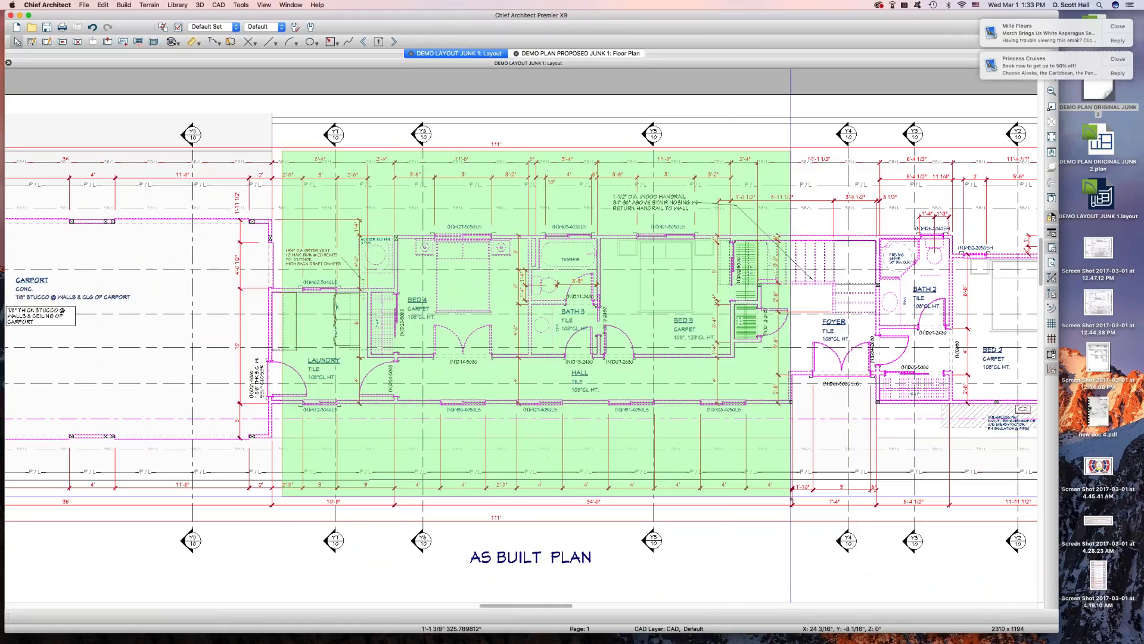
pyautogui.moveTo(792, 500); pyautogui.dragTo(790, 501)
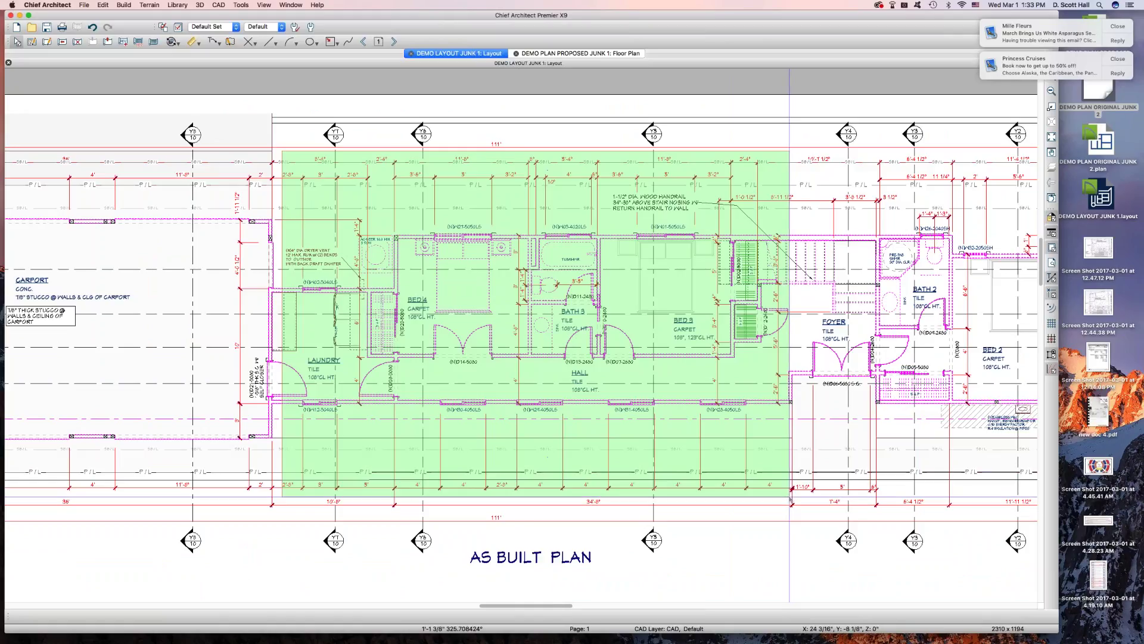
pyautogui.click(791, 500)
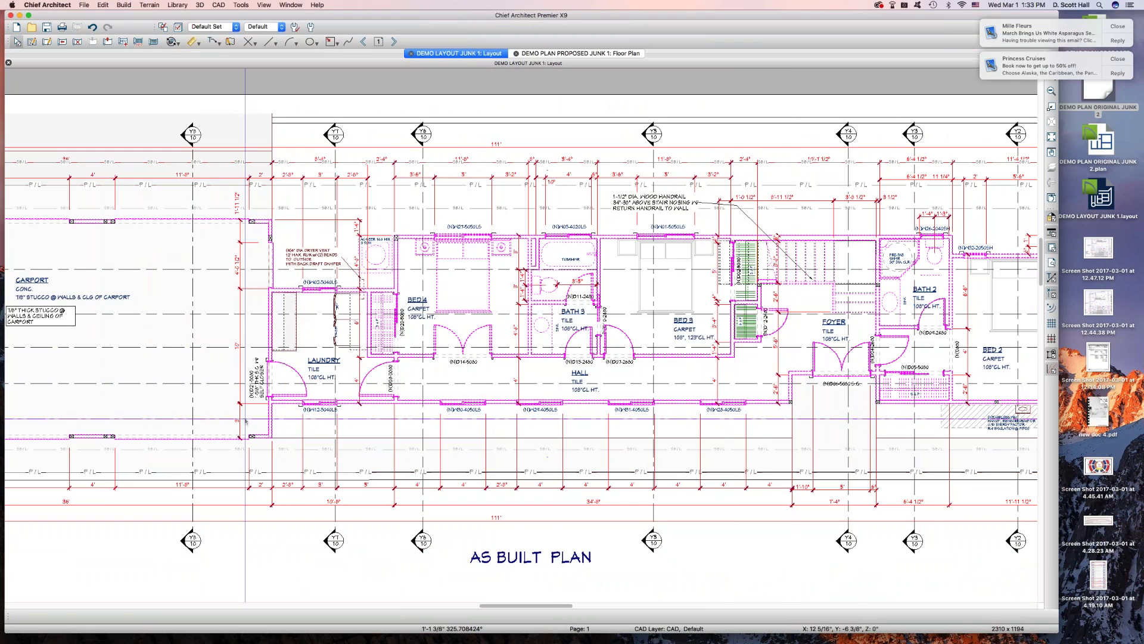
# Step: Set the colour of the -DEMO and -DEMO IN PLAN layers to black in the proposed plan's A4 FLOOR PLAN layer set
pyautogui.scroll(5, 243, 428)
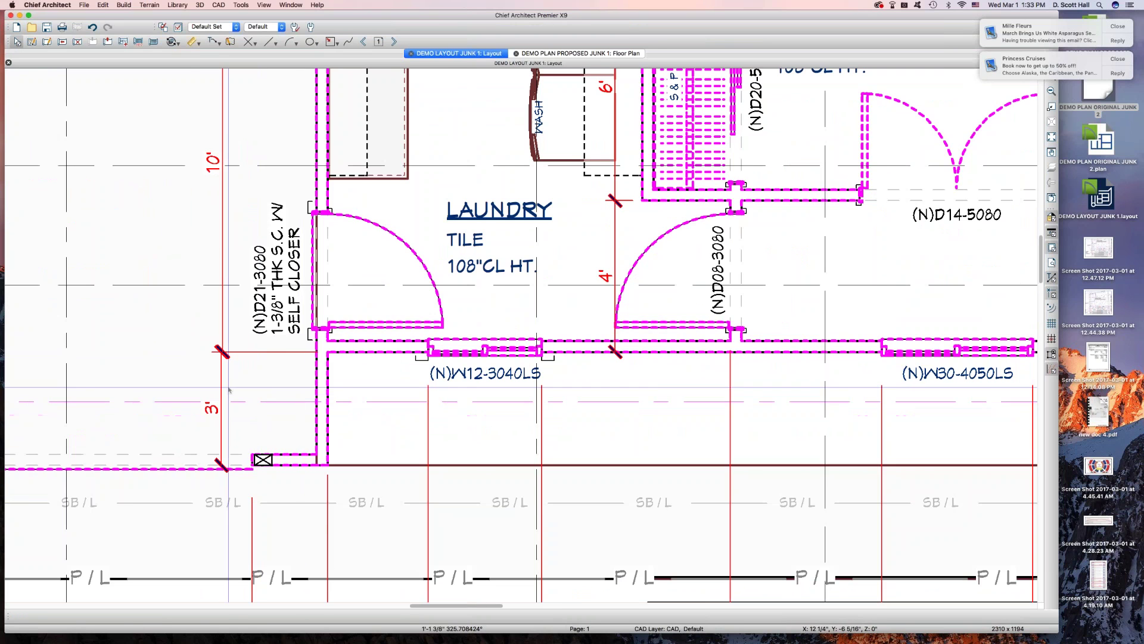
pyautogui.scroll(-2, 229, 390)
pyautogui.scroll(-3, 229, 390)
pyautogui.click(507, 315)
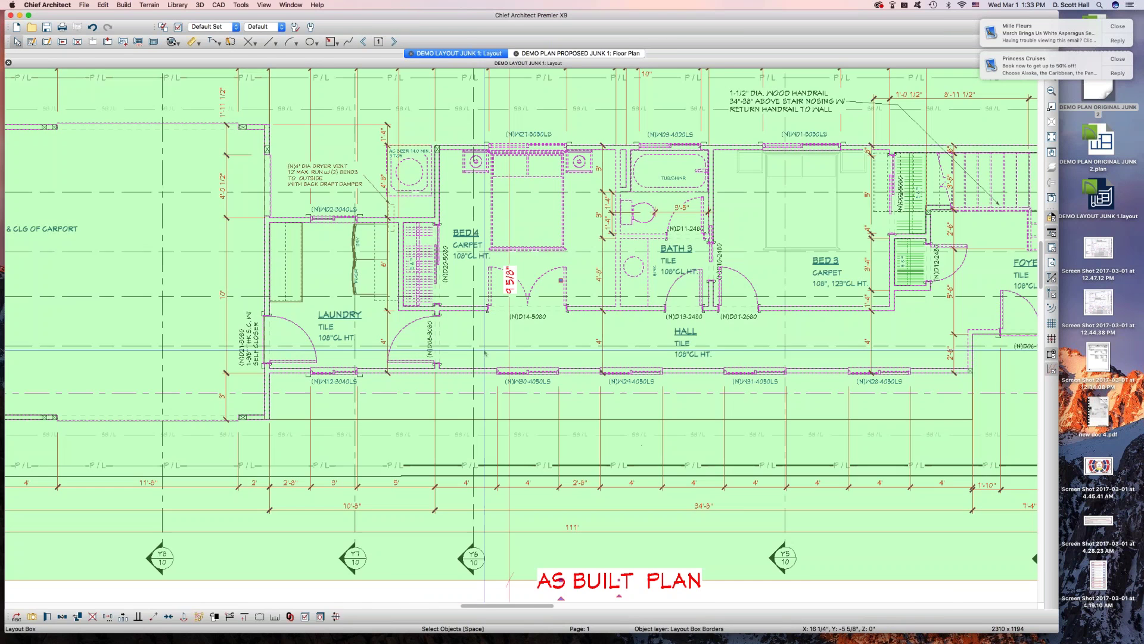
pyautogui.click(577, 53)
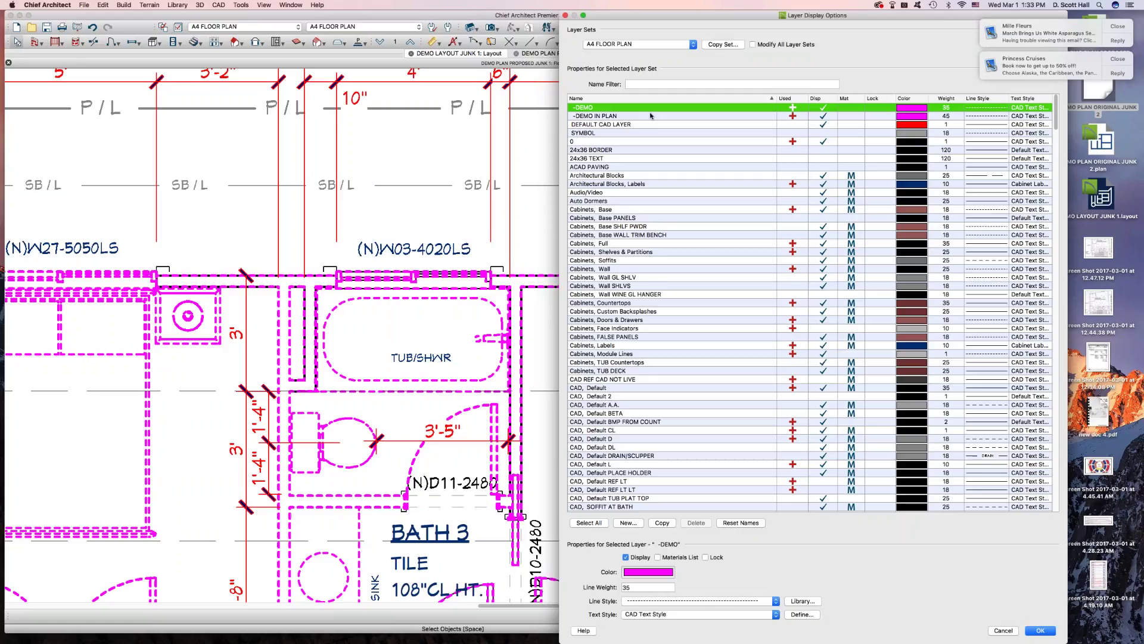
pyautogui.keyDown('shift'); pyautogui.click(651, 116); pyautogui.keyUp('shift')
pyautogui.click(648, 571)
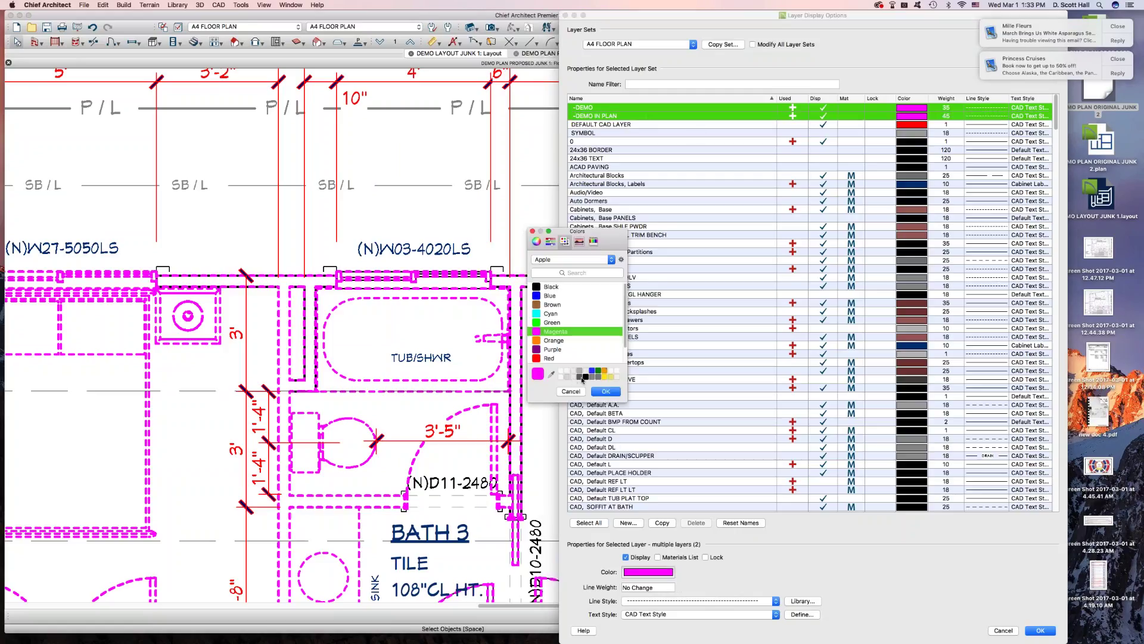
pyautogui.click(585, 376)
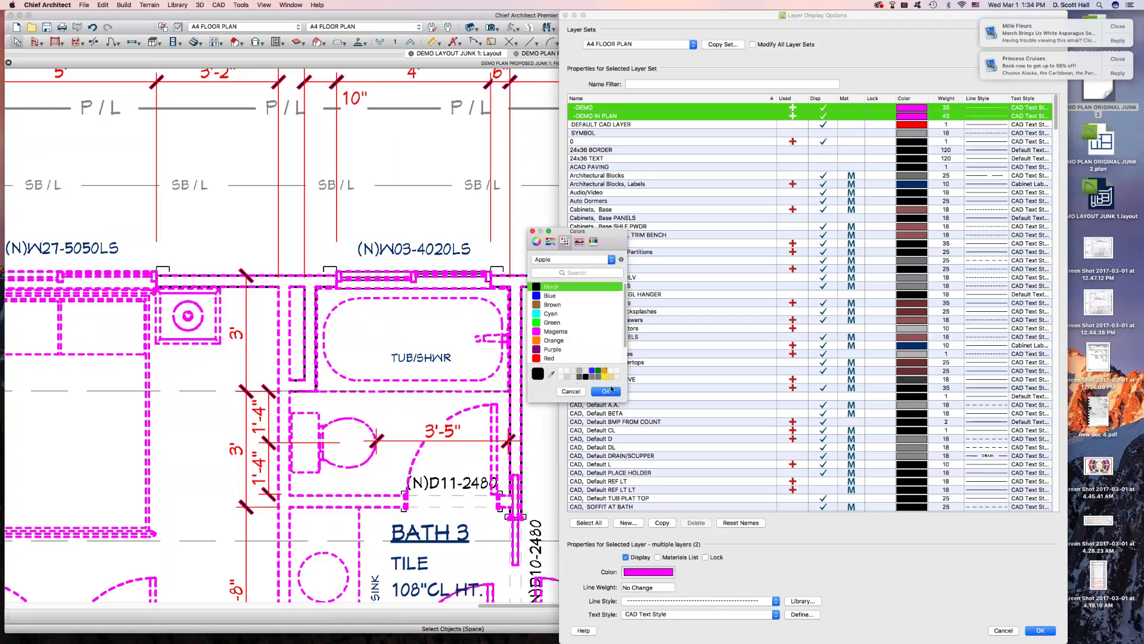
pyautogui.click(608, 391)
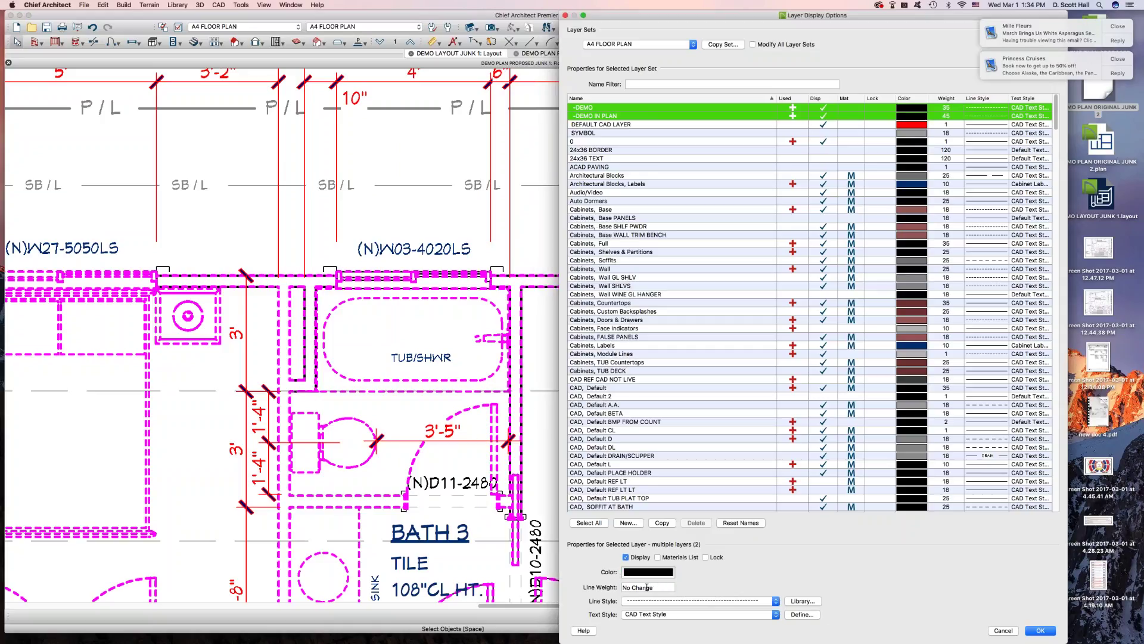
pyautogui.press('Return')
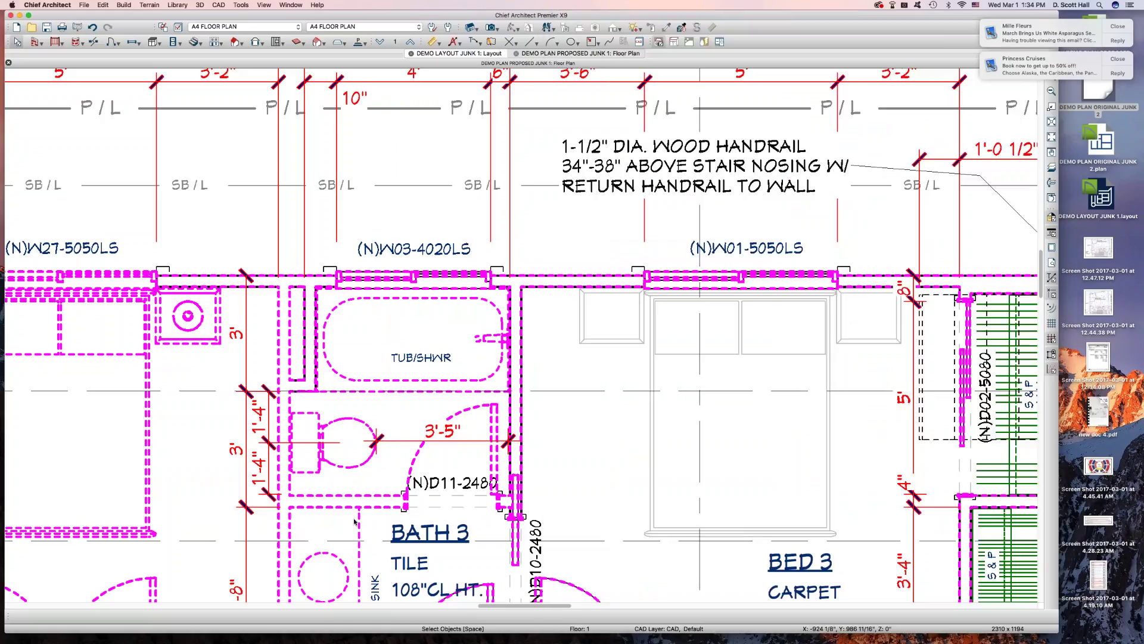
# Step: Examine the recoloured demolition linework around Bed 4 and Bath 3 in the proposed plan and on the DEMO LAYOUT JUNK 1 layout
pyautogui.click(578, 53)
pyautogui.scroll(-3, 418, 92)
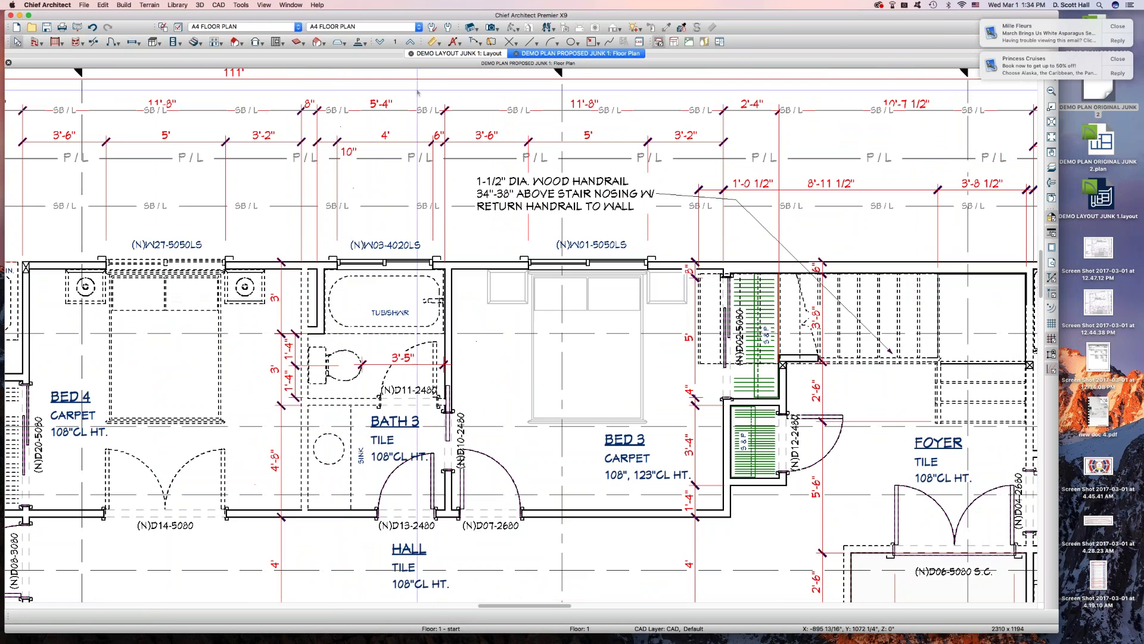
pyautogui.click(456, 53)
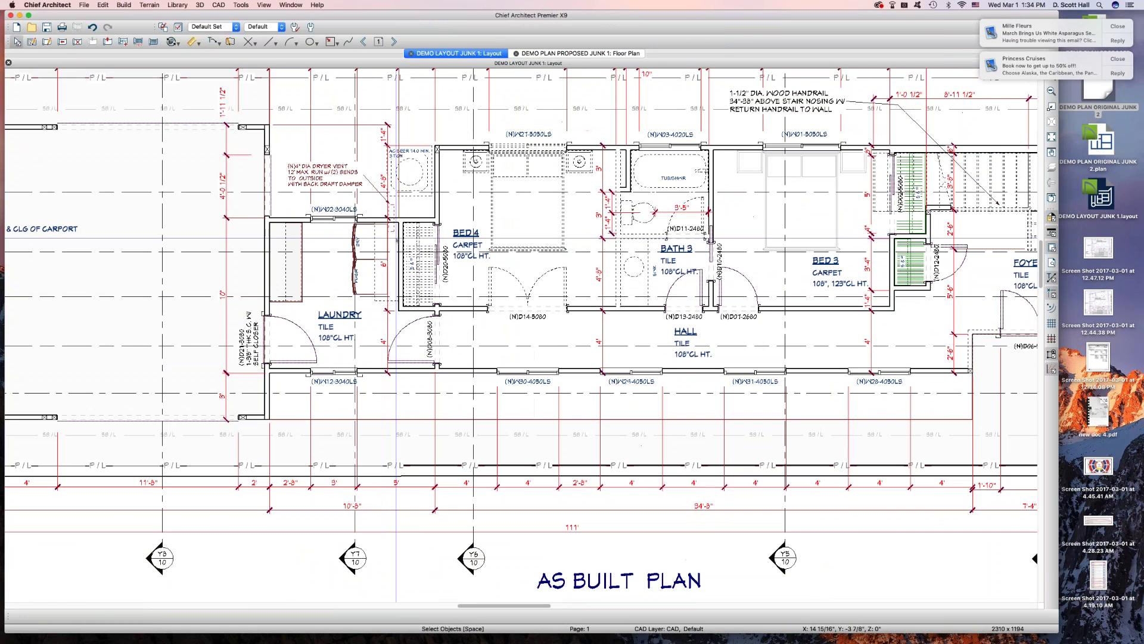
pyautogui.moveTo(365, 105); pyautogui.dragTo(809, 456)
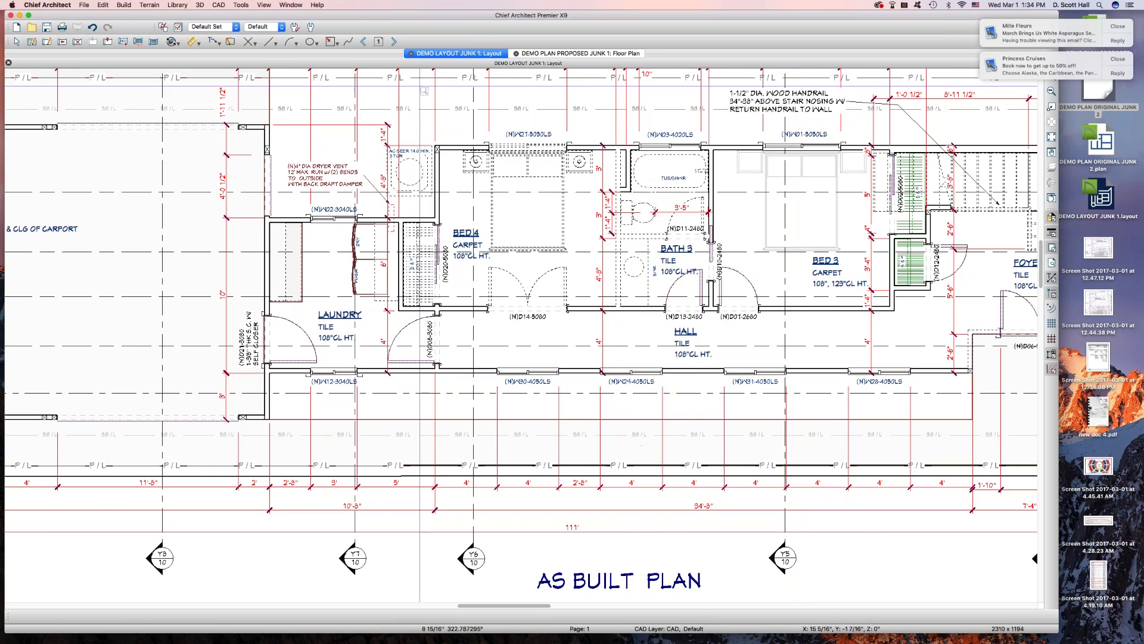
pyautogui.moveTo(380, 103); pyautogui.dragTo(857, 395)
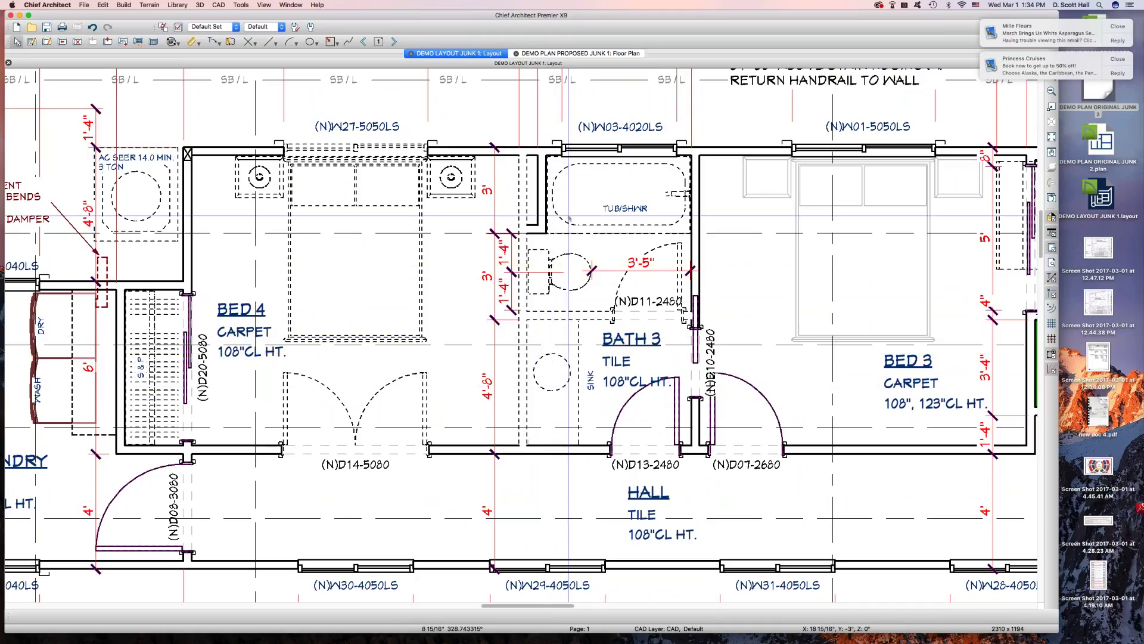
pyautogui.click(546, 289)
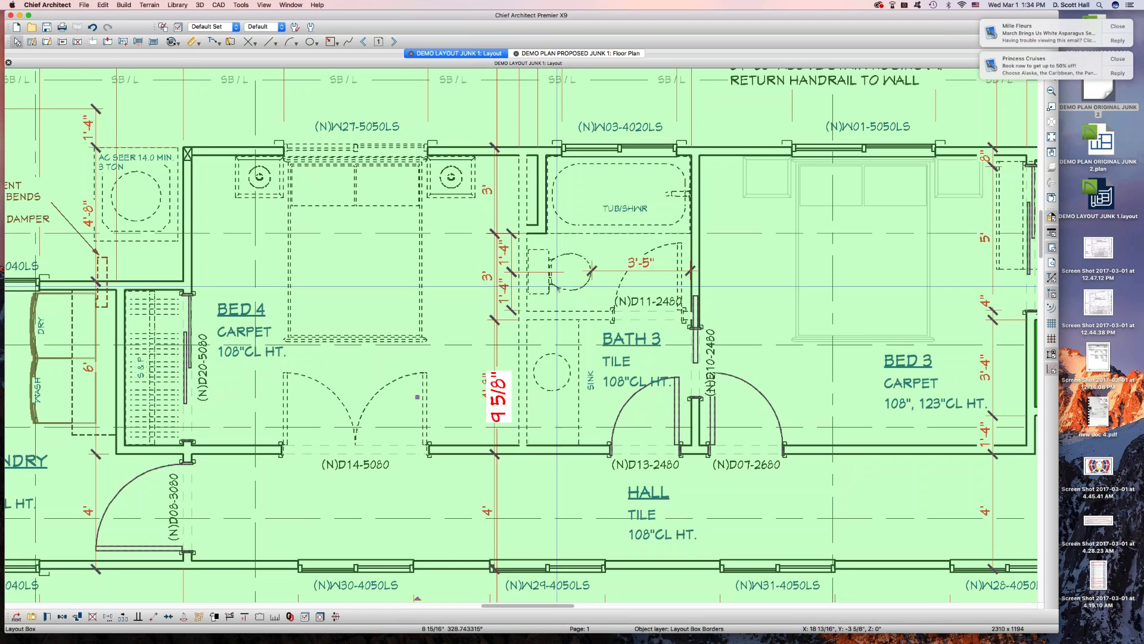
pyautogui.scroll(-3, 506, 294)
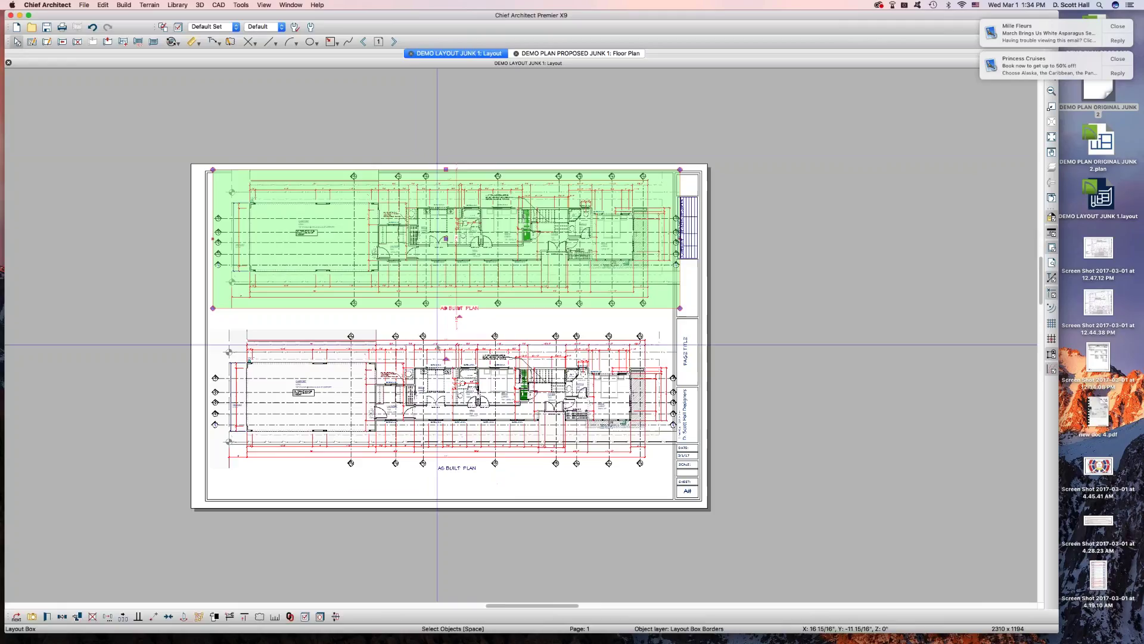
# Step: Review the plan files referenced by the layout, with DEMO PLAN PROPOSED JUNK 1 chosen in the list
pyautogui.click(432, 369)
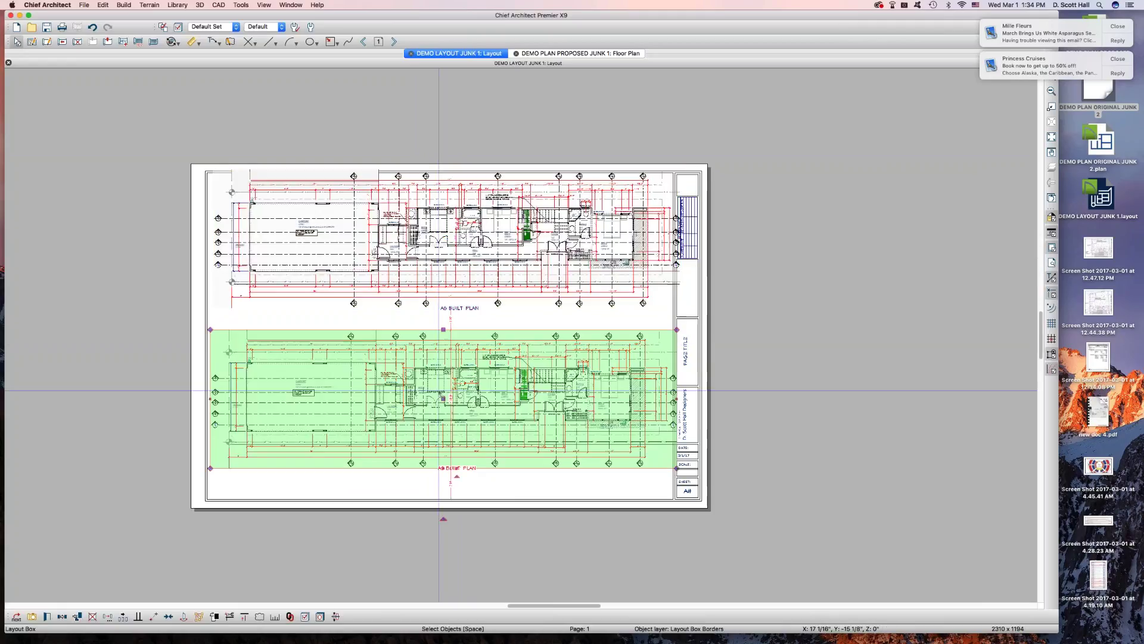
pyautogui.scroll(1, 409, 398)
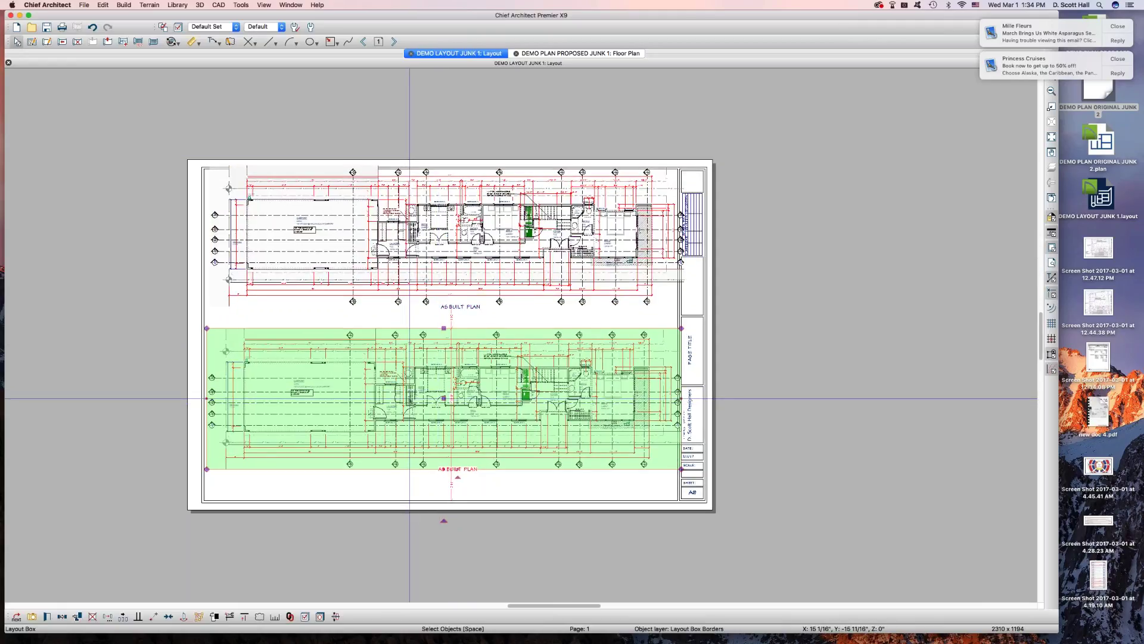
pyautogui.doubleClick(416, 361)
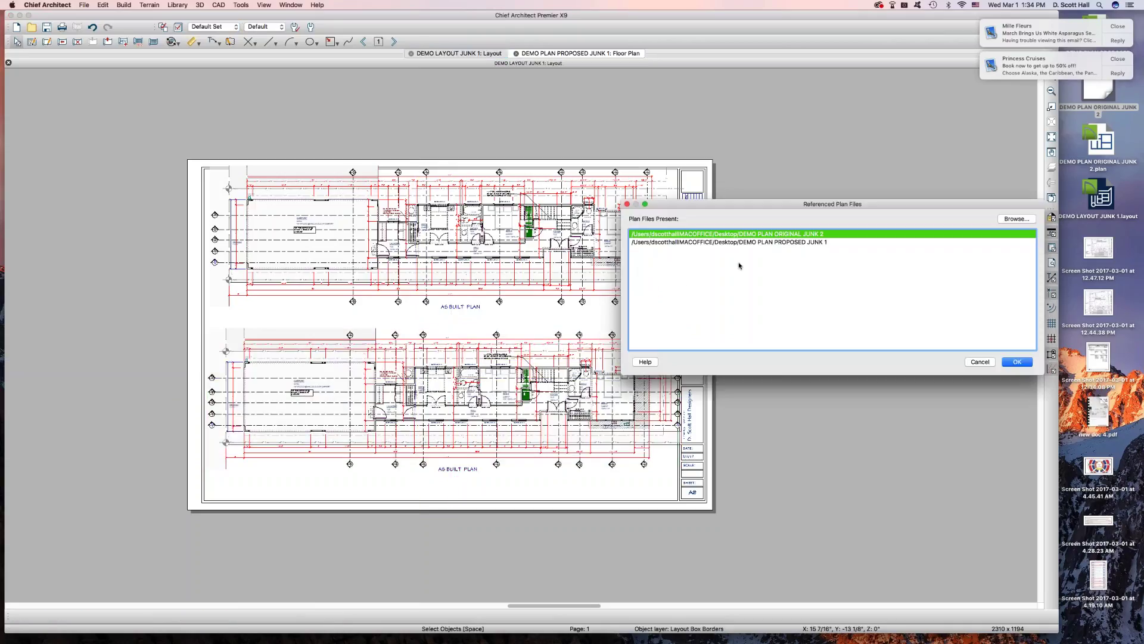
pyautogui.moveTo(720, 204); pyautogui.dragTo(631, 123)
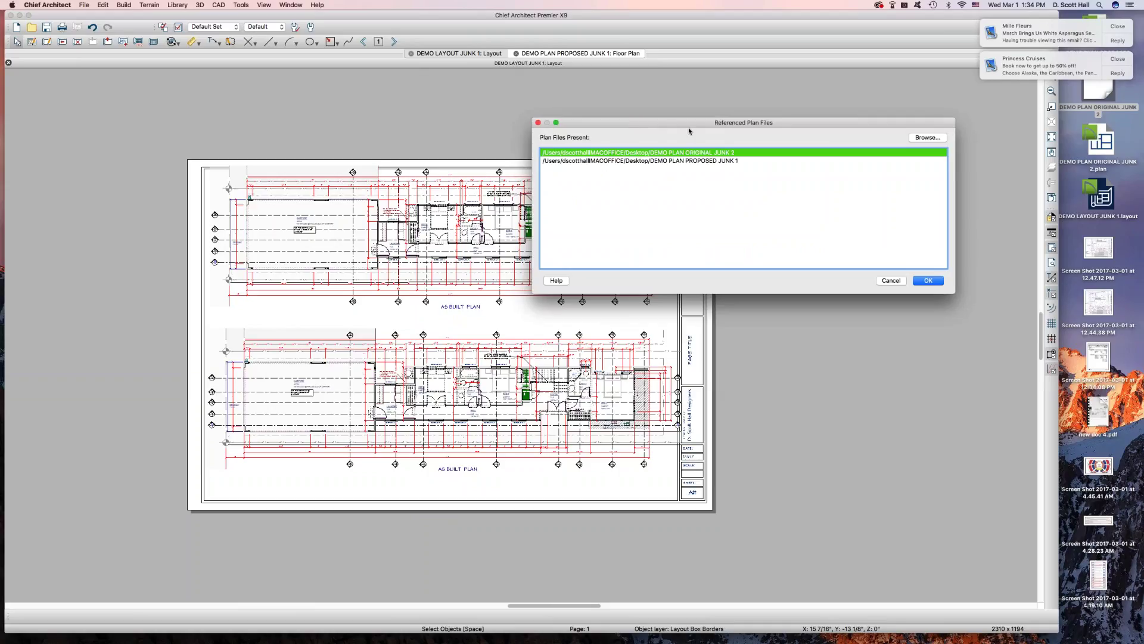
pyautogui.click(689, 161)
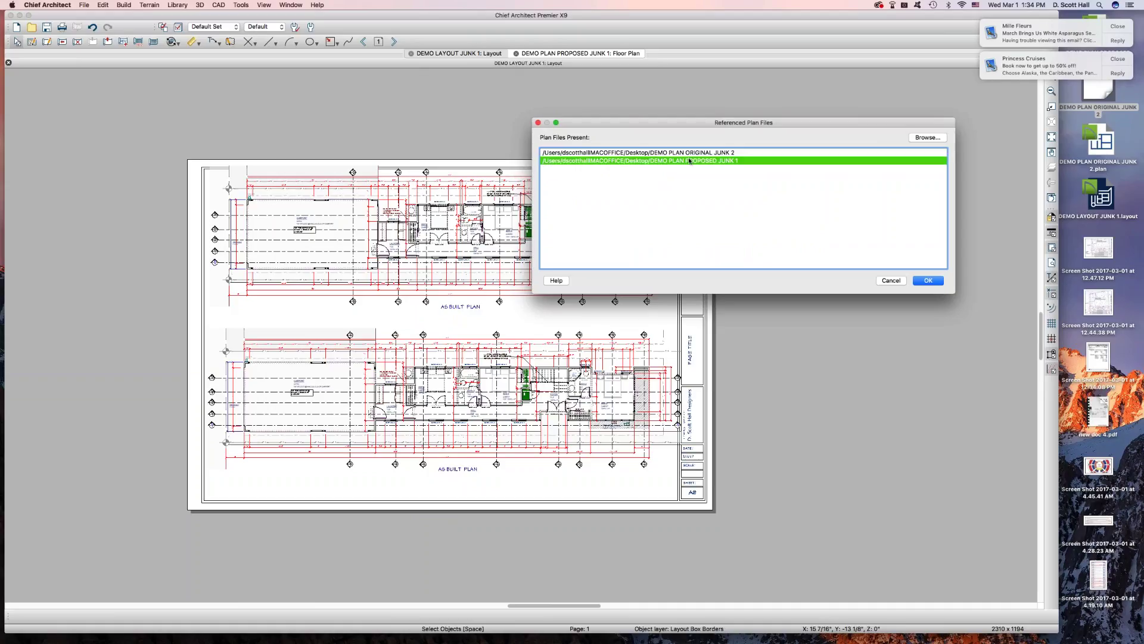
pyautogui.click(928, 280)
# Step: Open the proposed floor plan from the lower layout view and draw a rectangular wall bump-out outside the hall windows
pyautogui.click(532, 398)
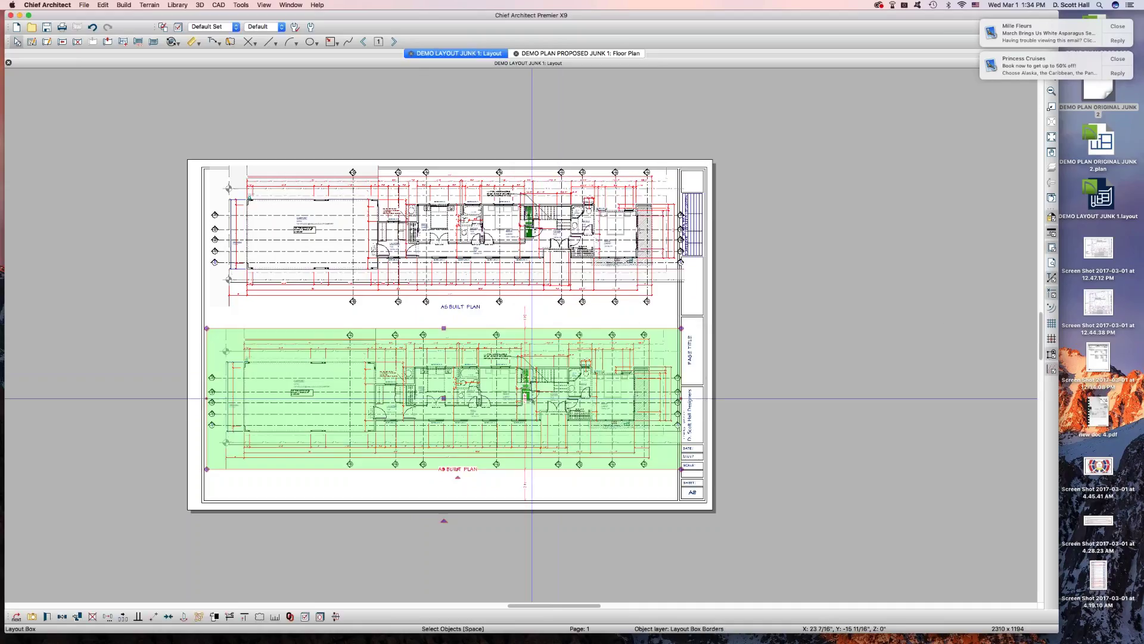
pyautogui.doubleClick(532, 398)
pyautogui.scroll(-5, 516, 543)
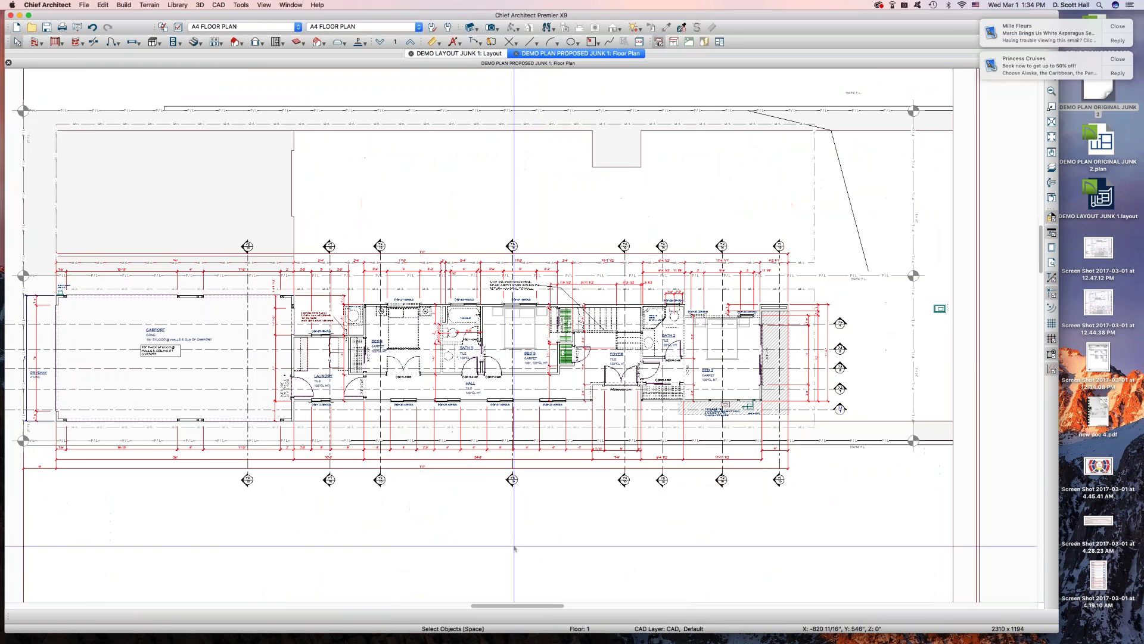
pyautogui.scroll(2, 516, 543)
pyautogui.scroll(3, 516, 542)
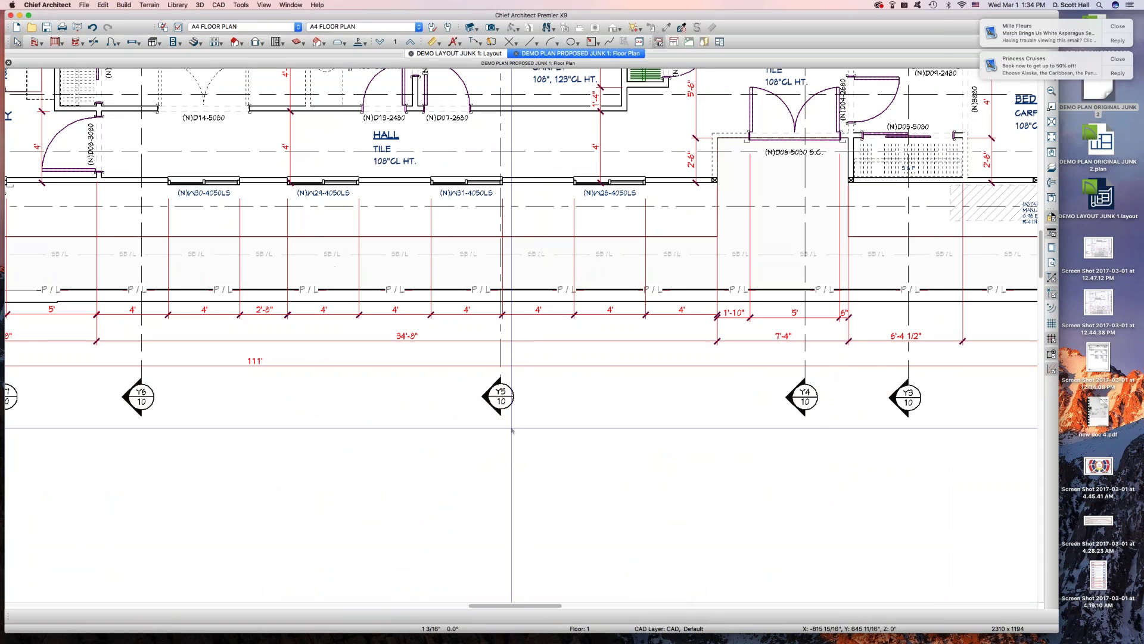
pyautogui.press('space')
pyautogui.moveTo(538, 182)
pyautogui.mouseDown()
pyautogui.moveTo(530, 247)
pyautogui.moveTo(314, 250)
pyautogui.moveTo(314, 180)
pyautogui.mouseUp()
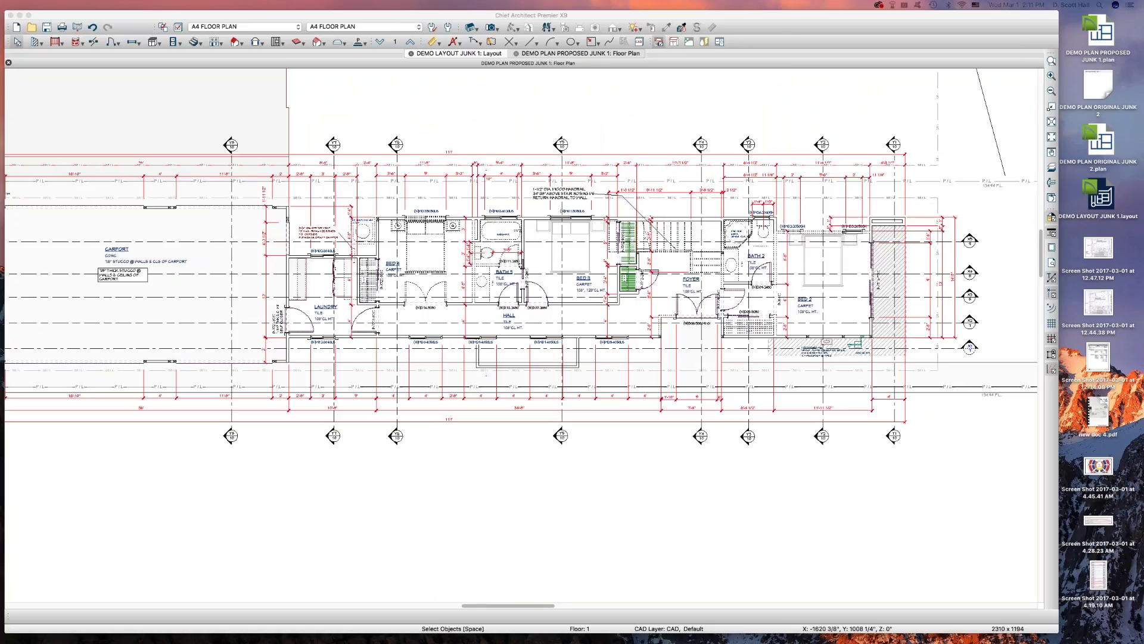
# Step: Tile the proposed plan and the layout side by side and examine the hall bump-out in both as-built plan views
pyautogui.click(358, 219)
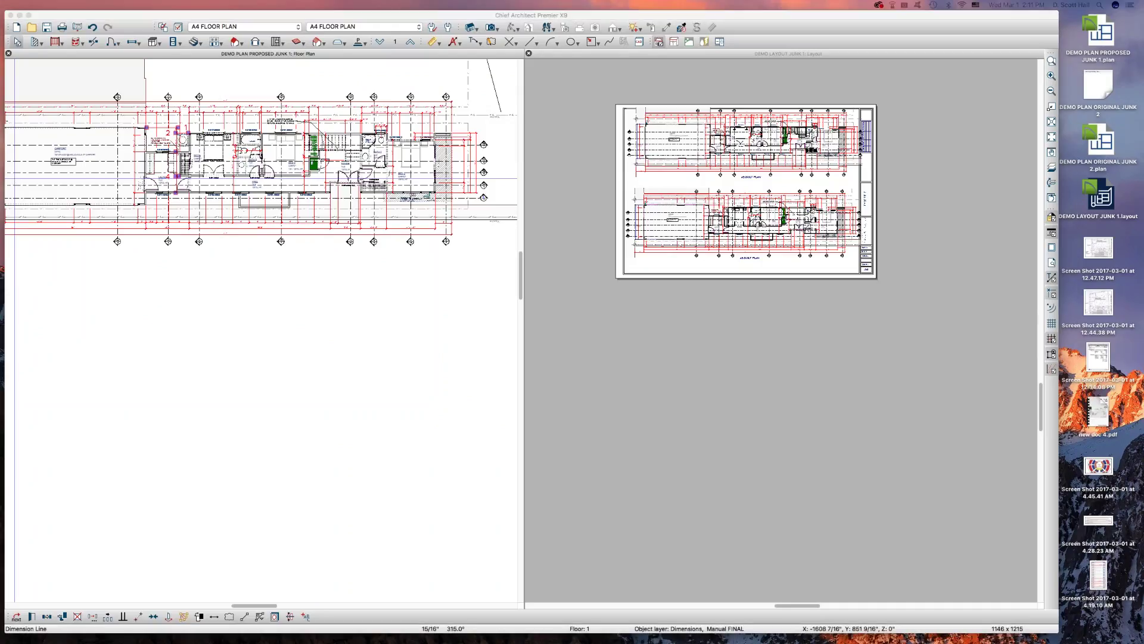
pyautogui.click(678, 162)
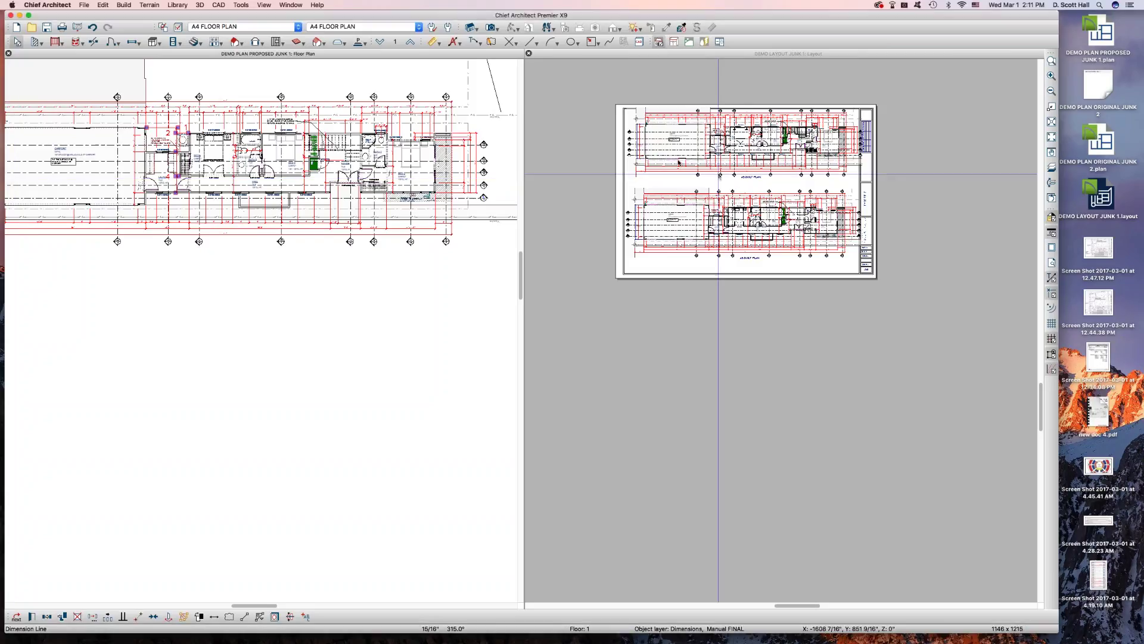
pyautogui.moveTo(609, 93); pyautogui.dragTo(905, 267)
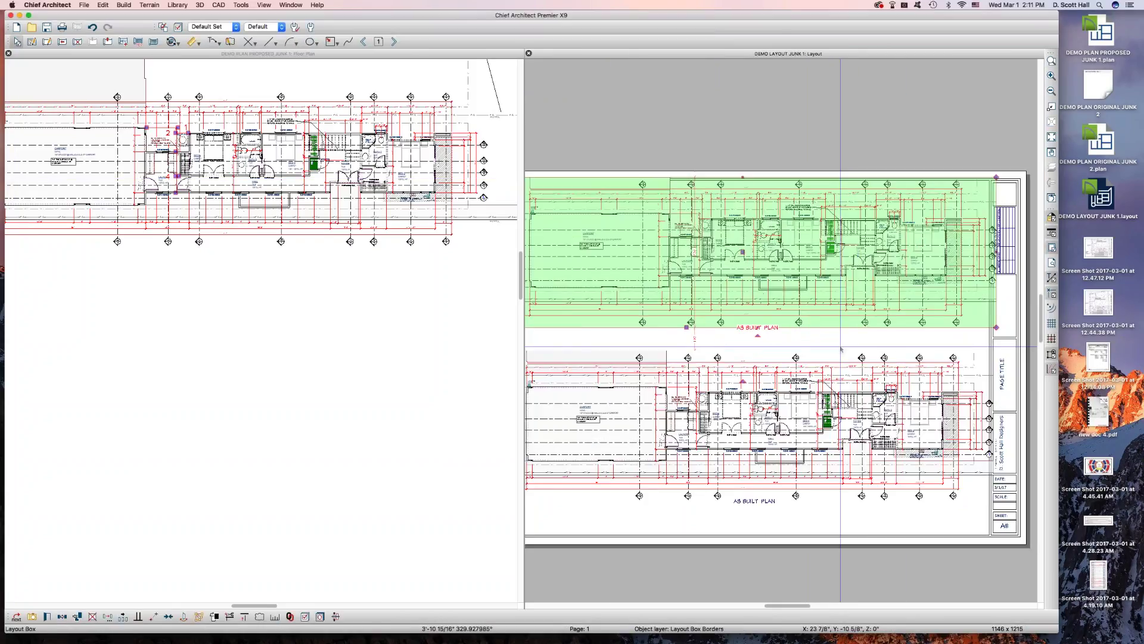
pyautogui.scroll(2, 840, 320)
pyautogui.scroll(4, 840, 320)
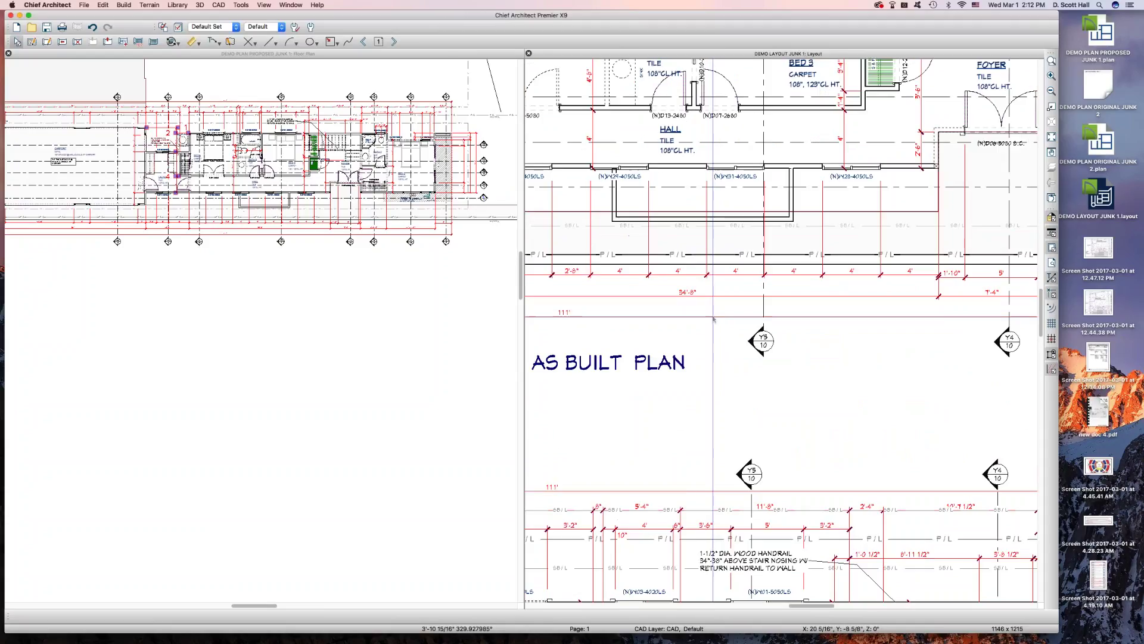
pyautogui.scroll(-5, 714, 320)
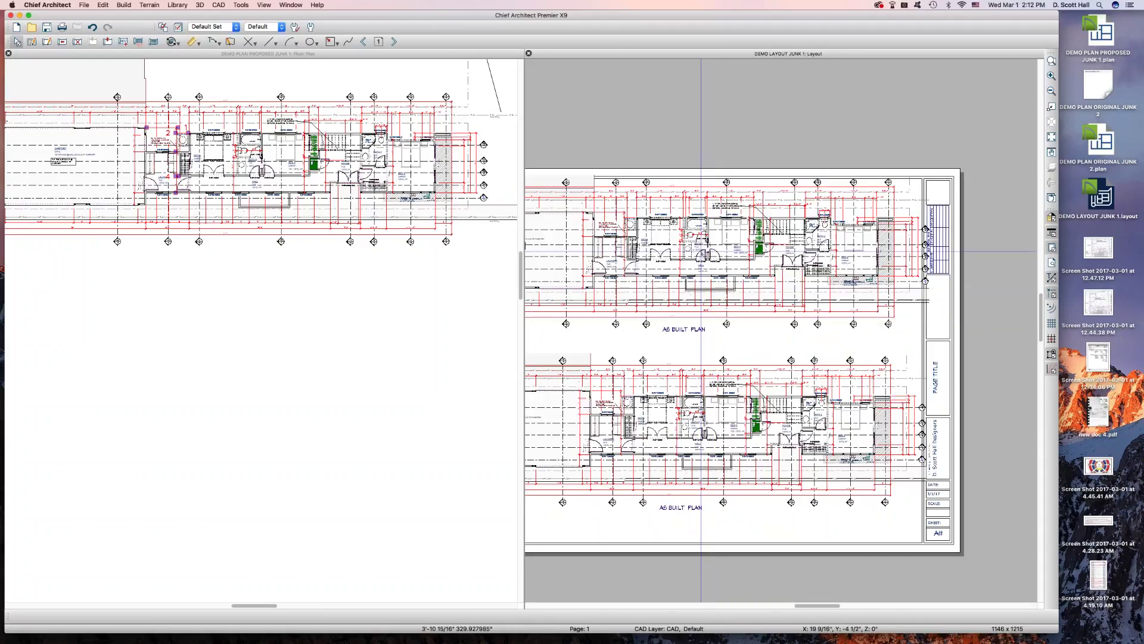
pyautogui.click(702, 251)
pyautogui.doubleClick(701, 250)
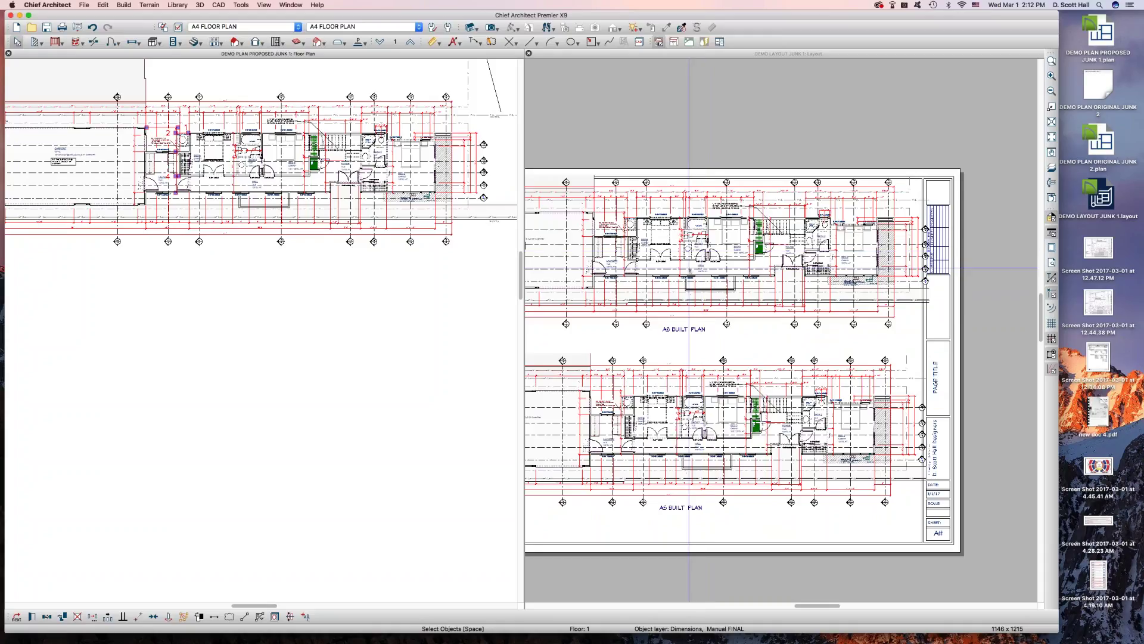
pyautogui.press('Escape')
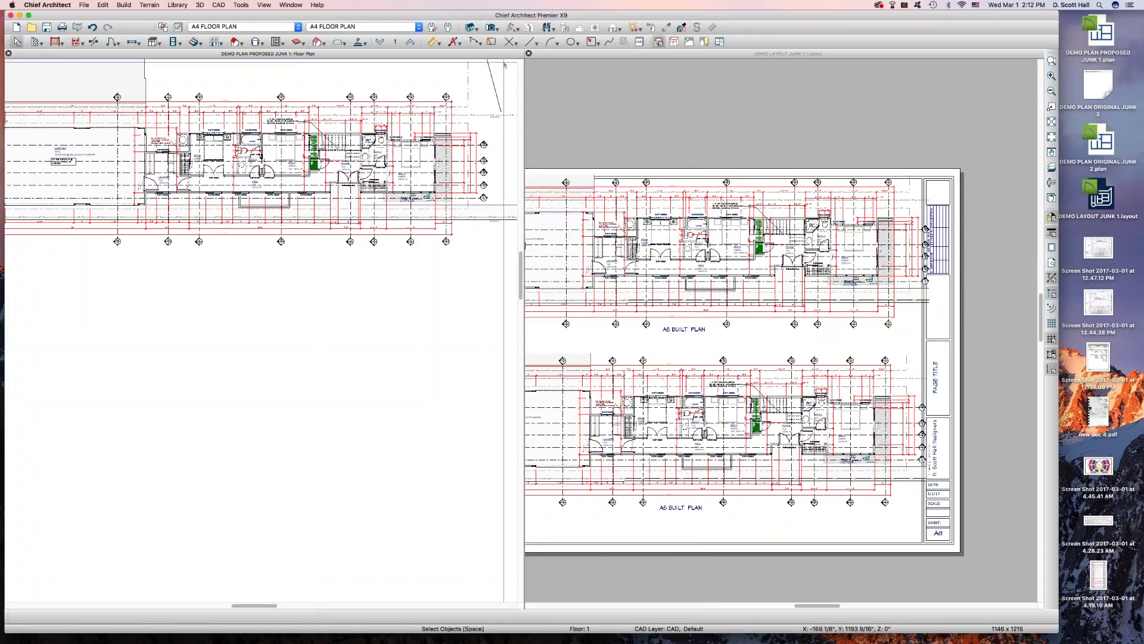
# Step: Maximize the proposed floor plan and turn on display of the Walls, Layers layer in the hall exterior wall's layer properties
pyautogui.doubleClick(205, 55)
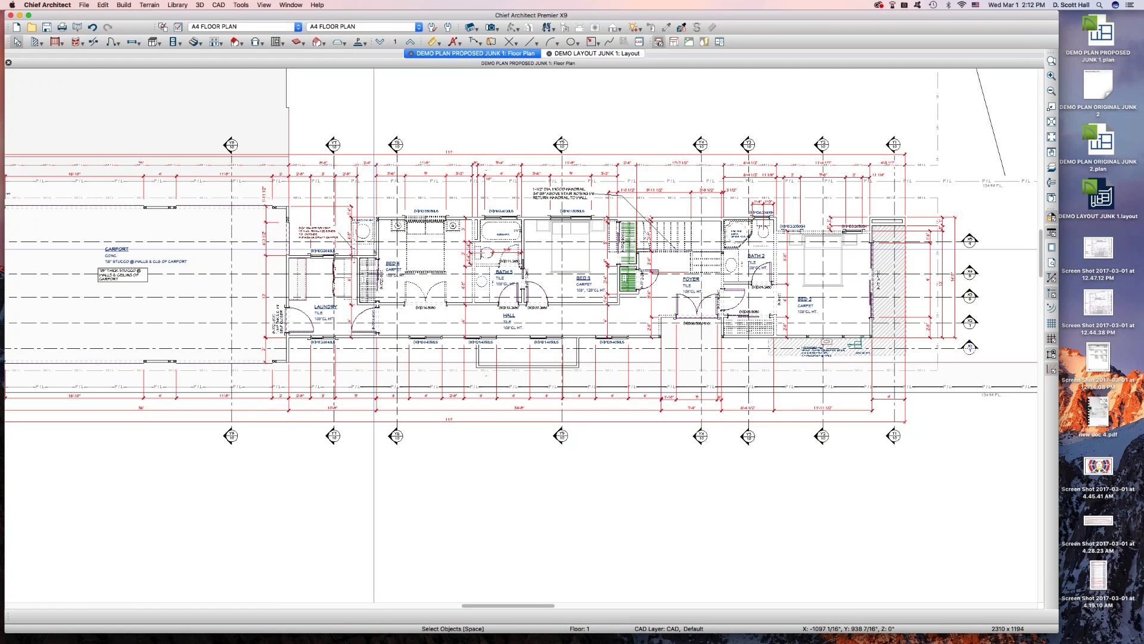
pyautogui.moveTo(230, 174); pyautogui.dragTo(949, 464)
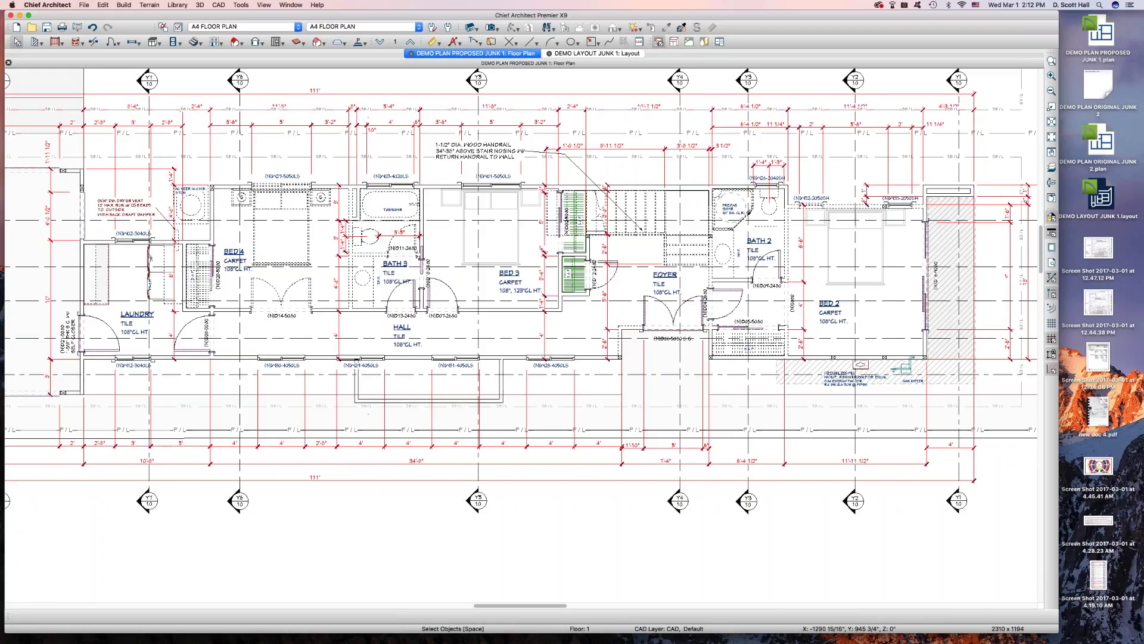
pyautogui.click(477, 358)
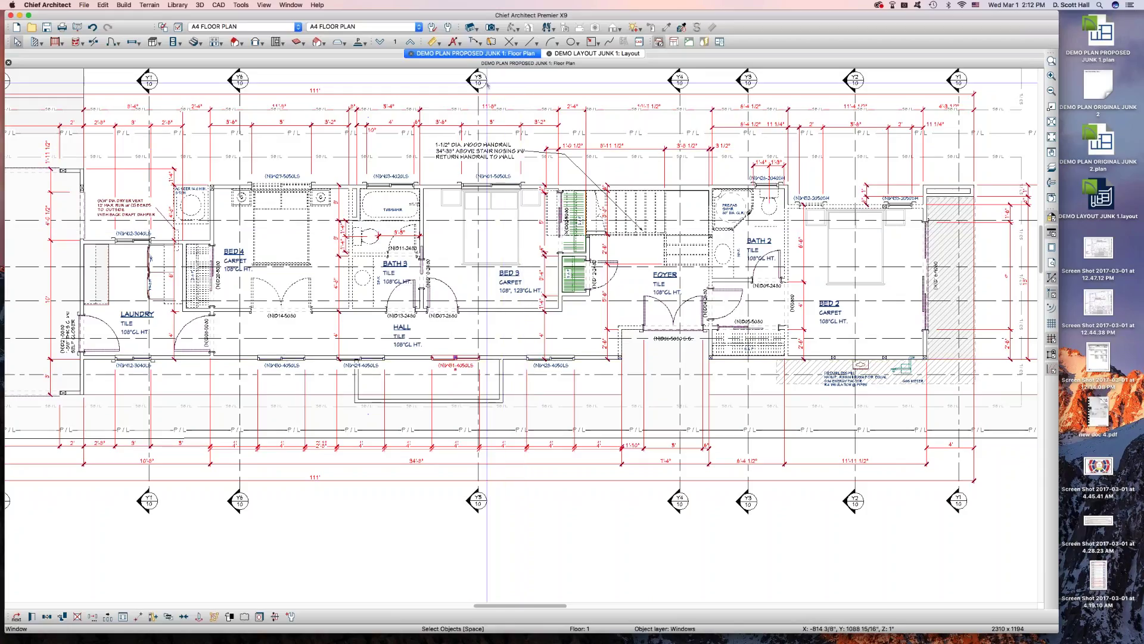
pyautogui.click(488, 223)
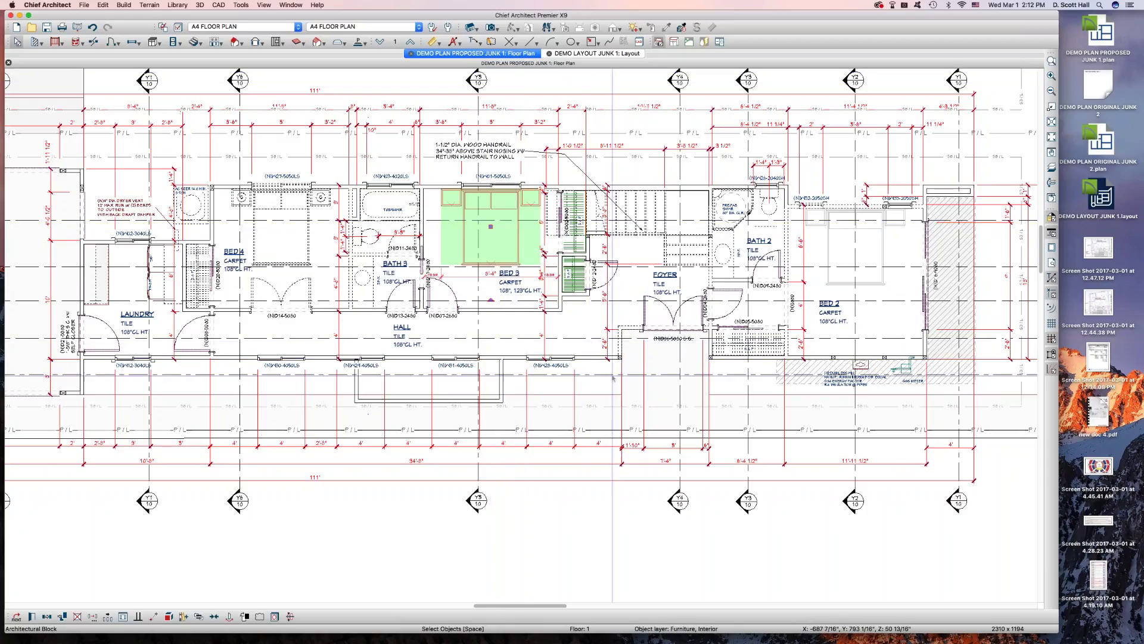
pyautogui.click(593, 358)
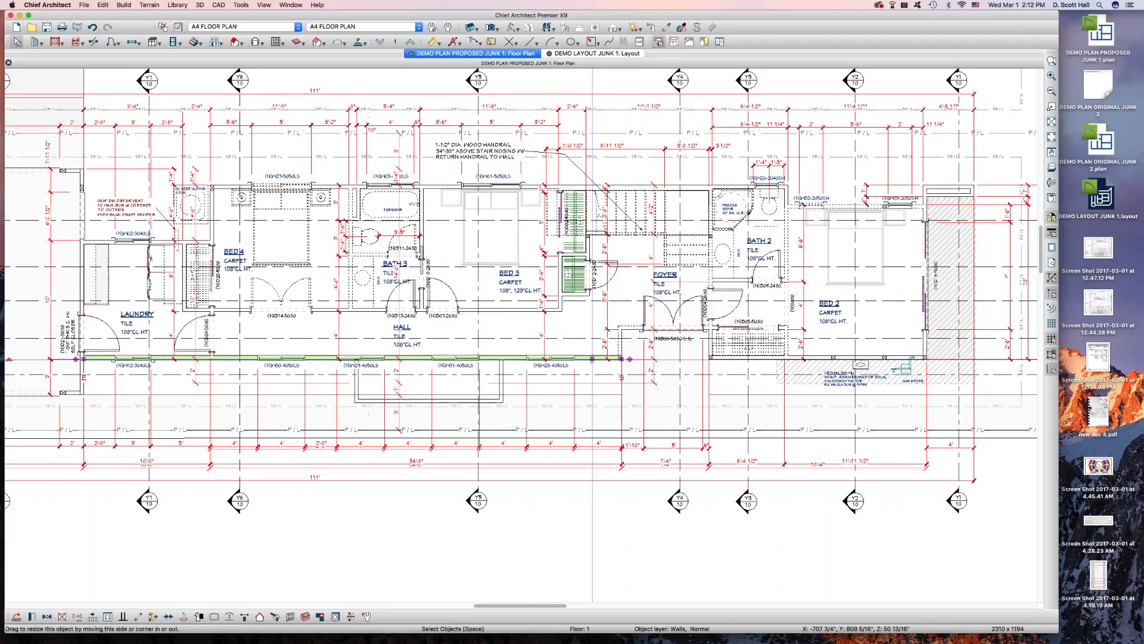
pyautogui.rightClick(593, 358)
pyautogui.click(679, 227)
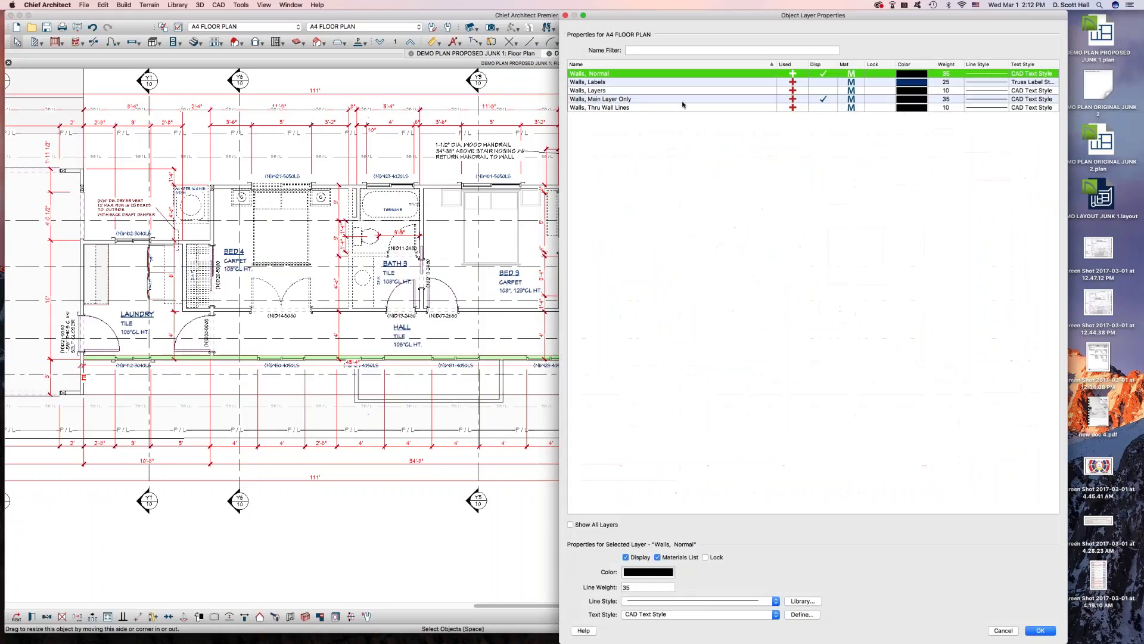
pyautogui.click(823, 90)
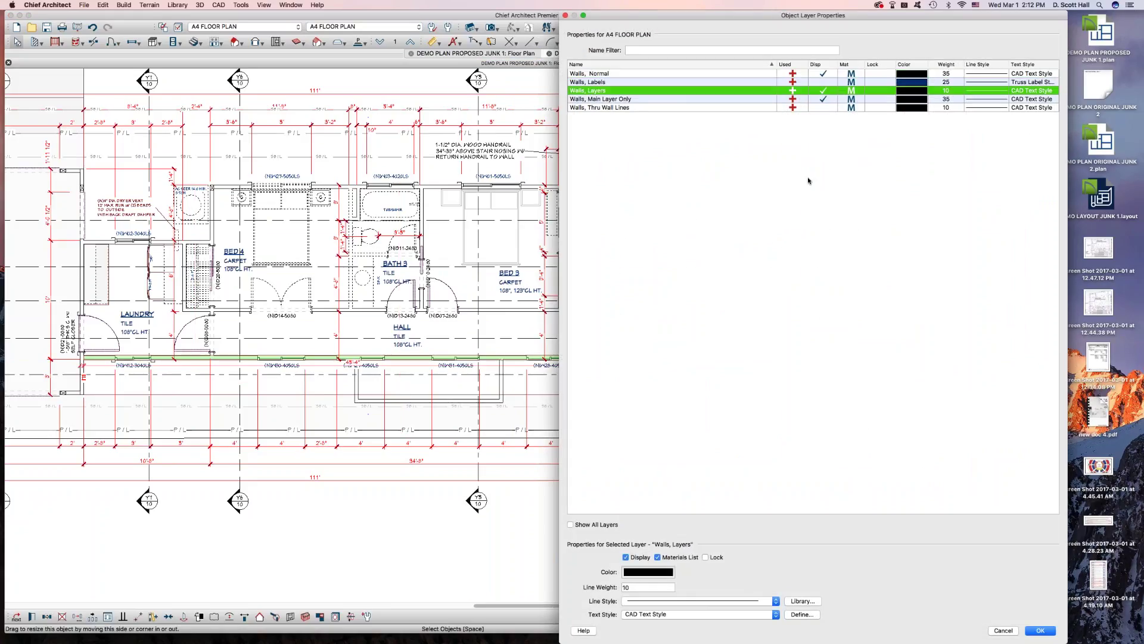
pyautogui.press('Return')
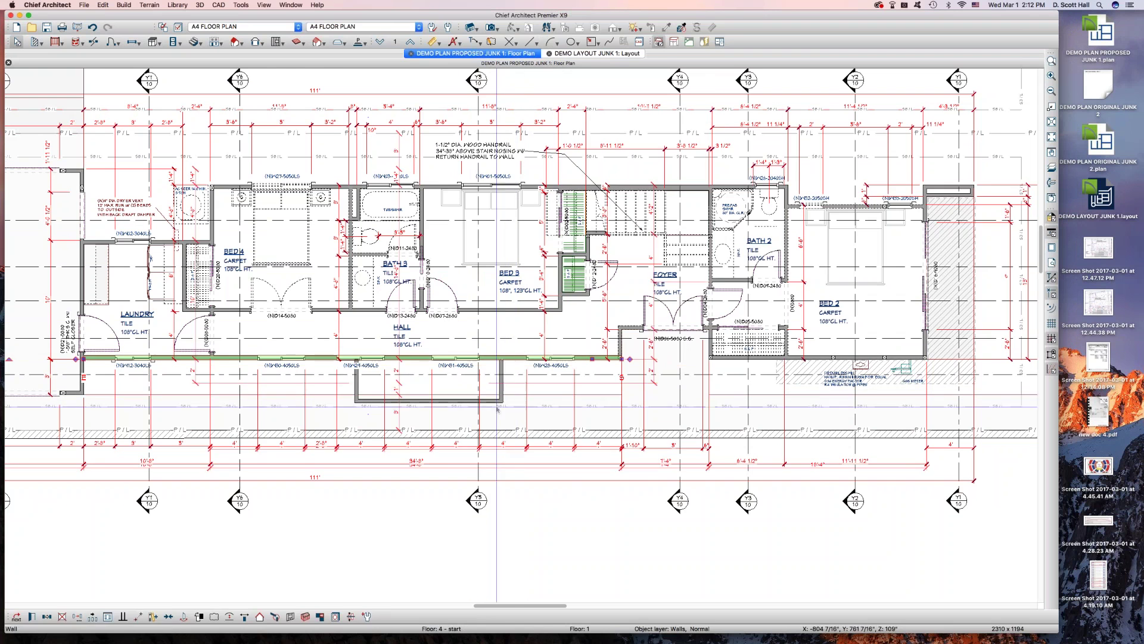
# Step: Delete the Bath 3 partition between the toilet and sink and the full-length wall separating Bed 4 from Bath 3
pyautogui.scroll(3, 369, 401)
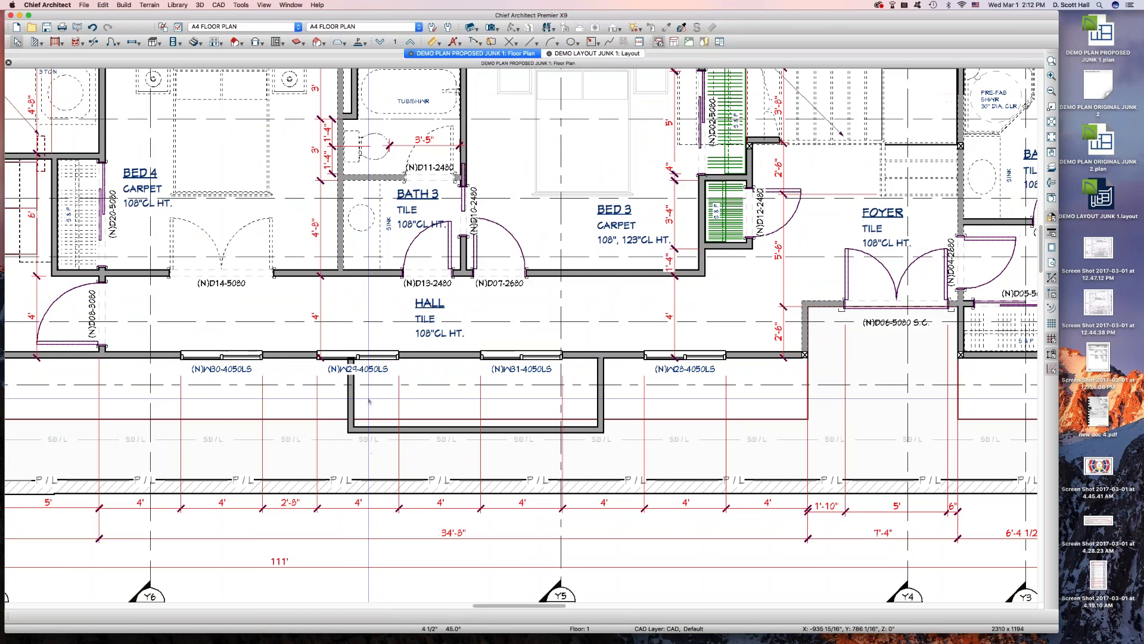
pyautogui.scroll(-4, 369, 401)
pyautogui.scroll(6, 345, 357)
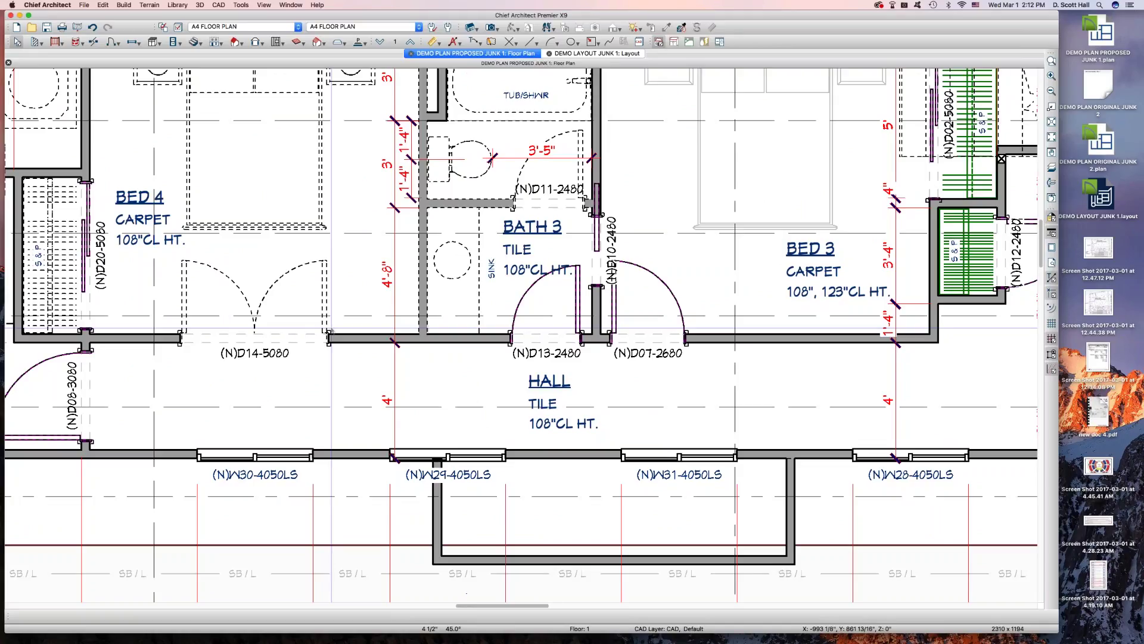
pyautogui.scroll(-1, 351, 358)
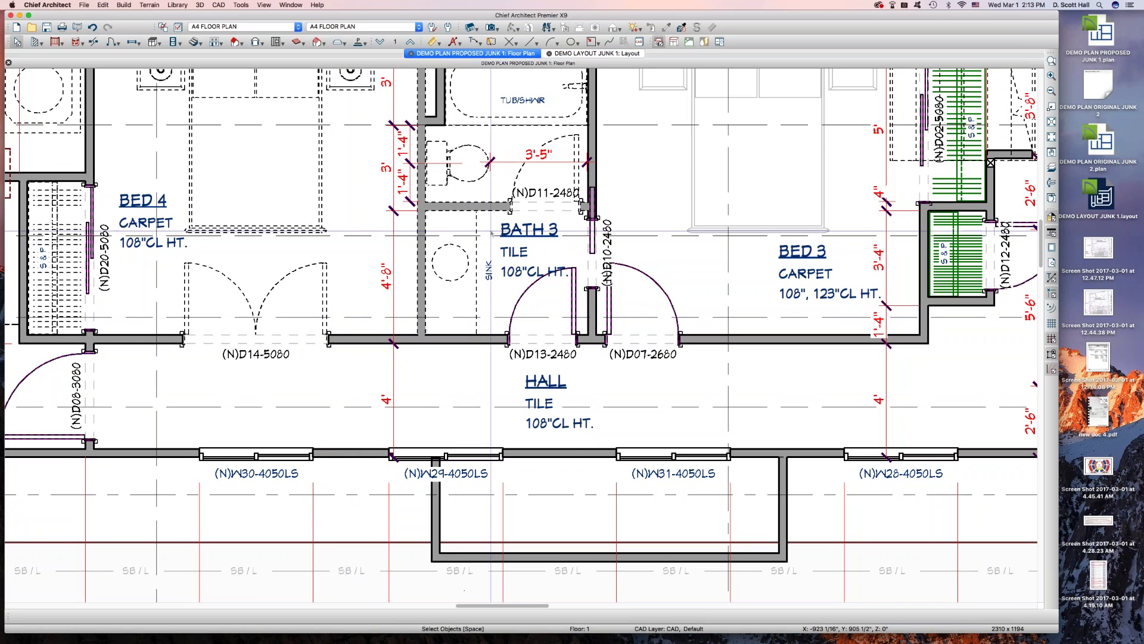
pyautogui.scroll(-3, 504, 179)
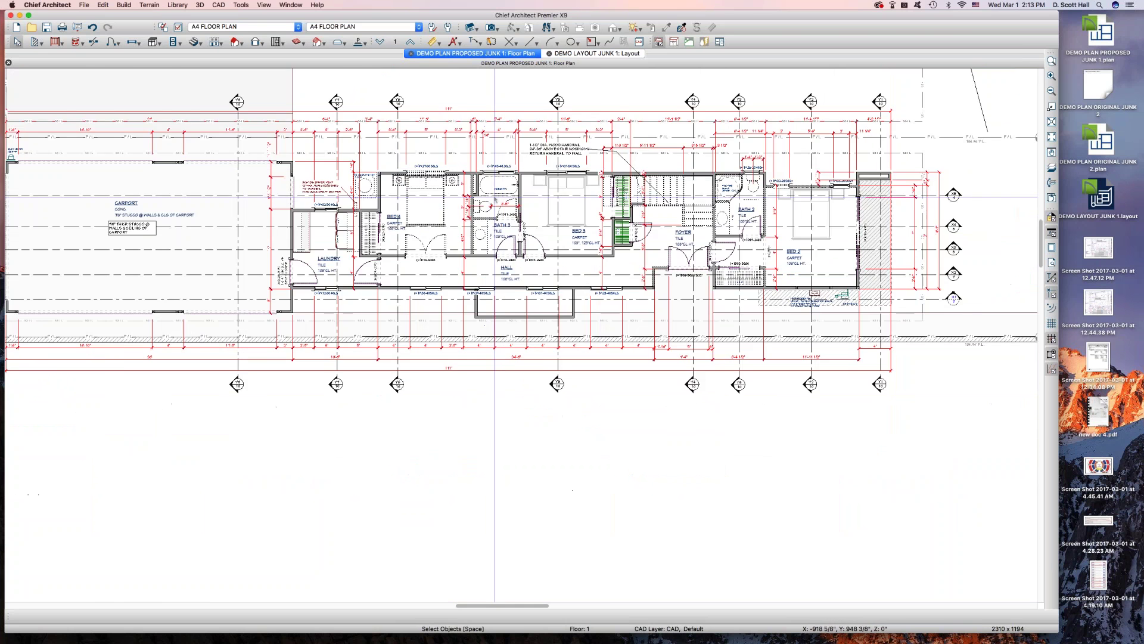
pyautogui.scroll(3, 504, 182)
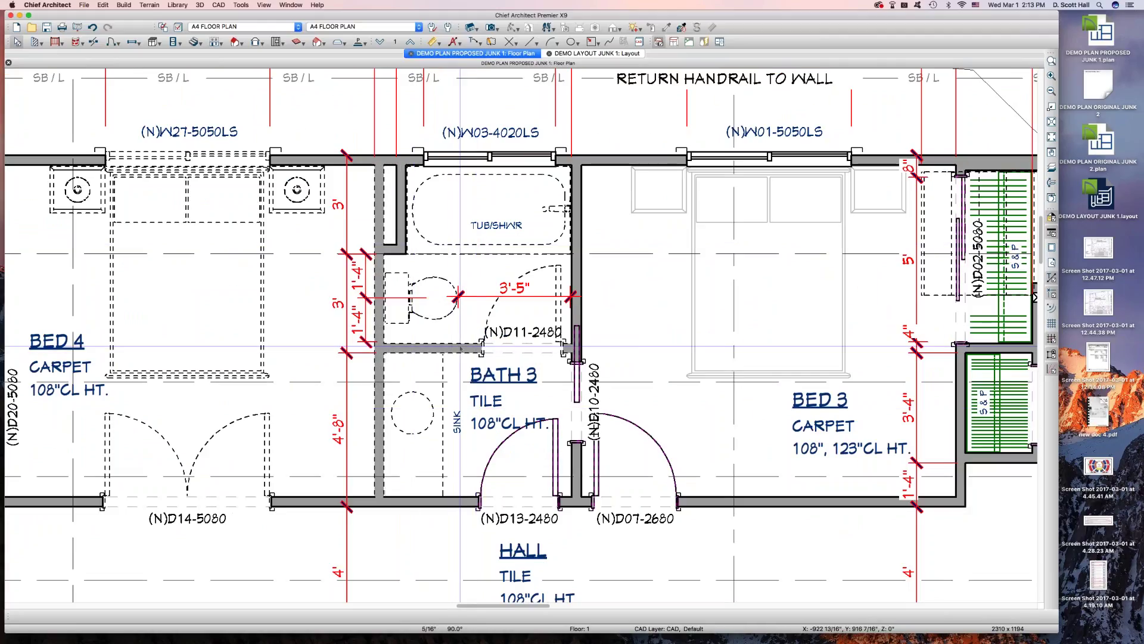
pyautogui.click(456, 355)
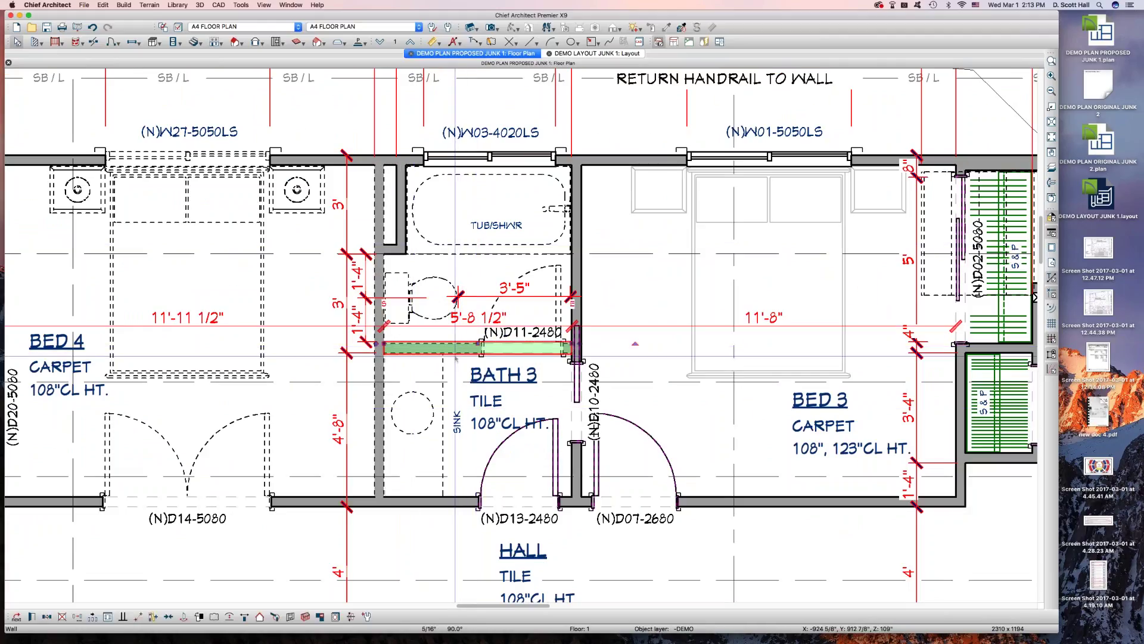
pyautogui.press('Delete')
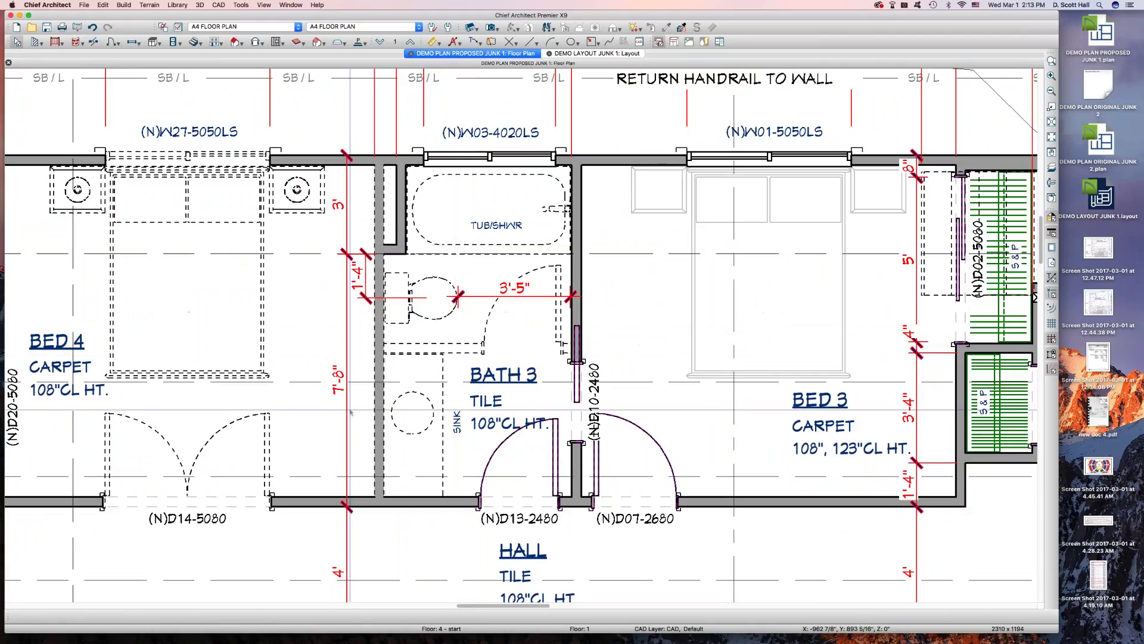
pyautogui.click(382, 375)
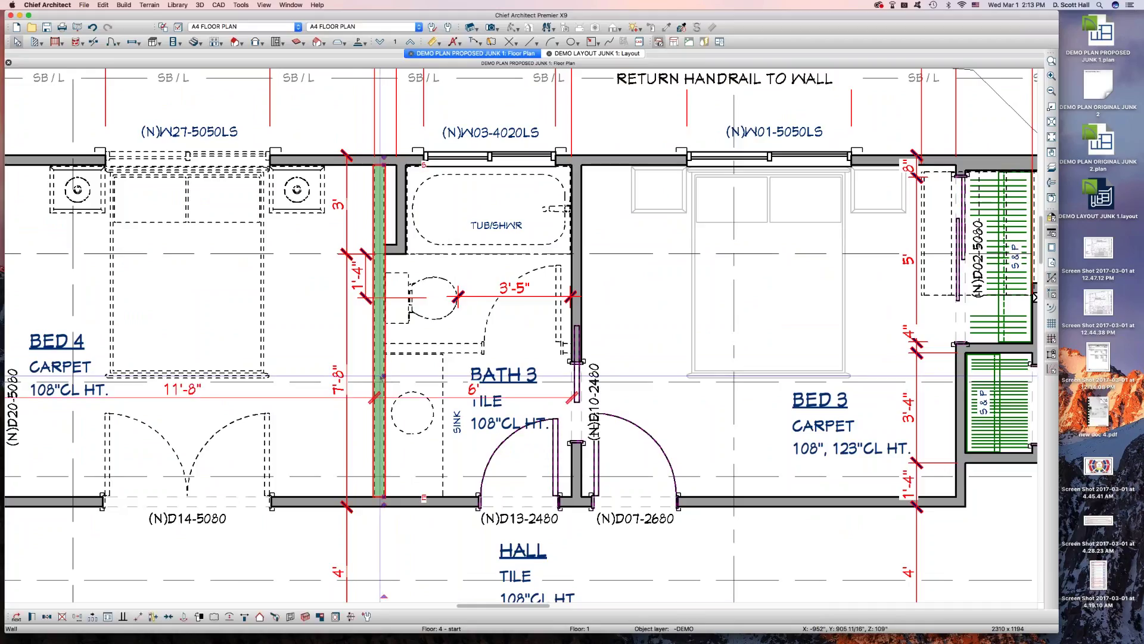
pyautogui.press('Delete')
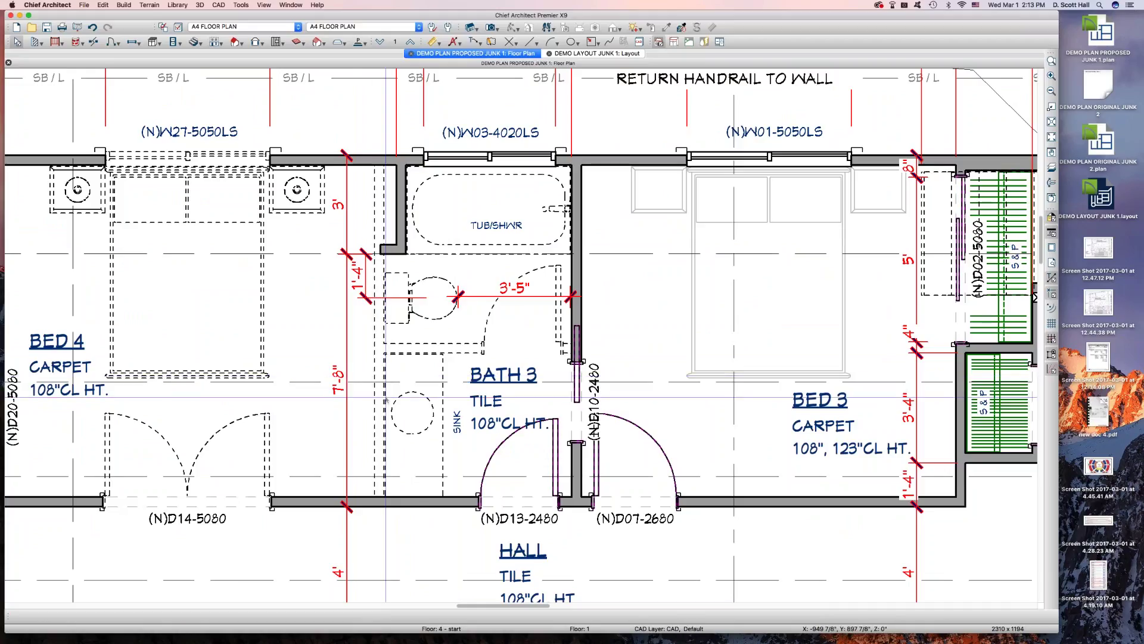
# Step: Delete the two short chase walls beside the Bath 3 tub
pyautogui.click(392, 249)
pyautogui.keyDown('shift'); pyautogui.click(398, 229); pyautogui.keyUp('shift')
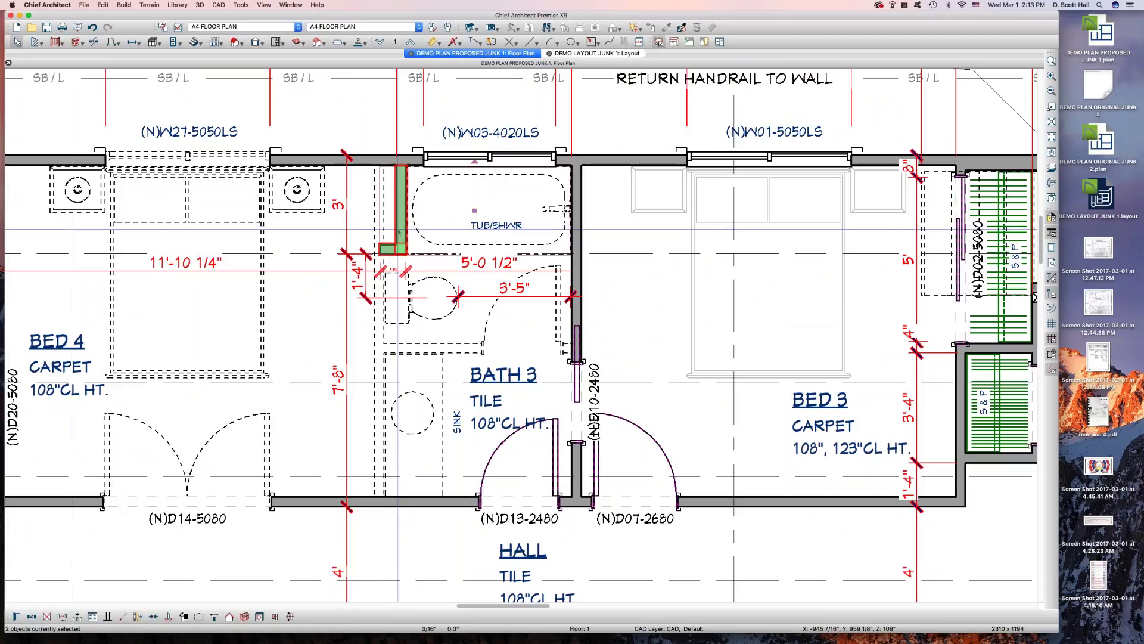
pyautogui.press('Delete')
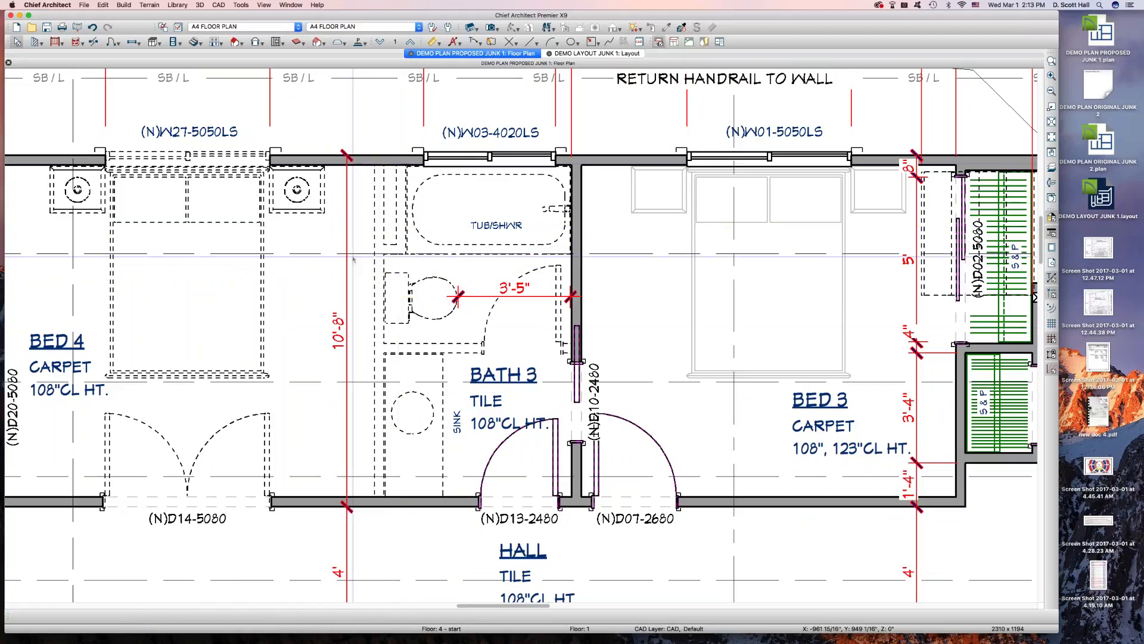
pyautogui.moveTo(352, 78); pyautogui.dragTo(475, 537)
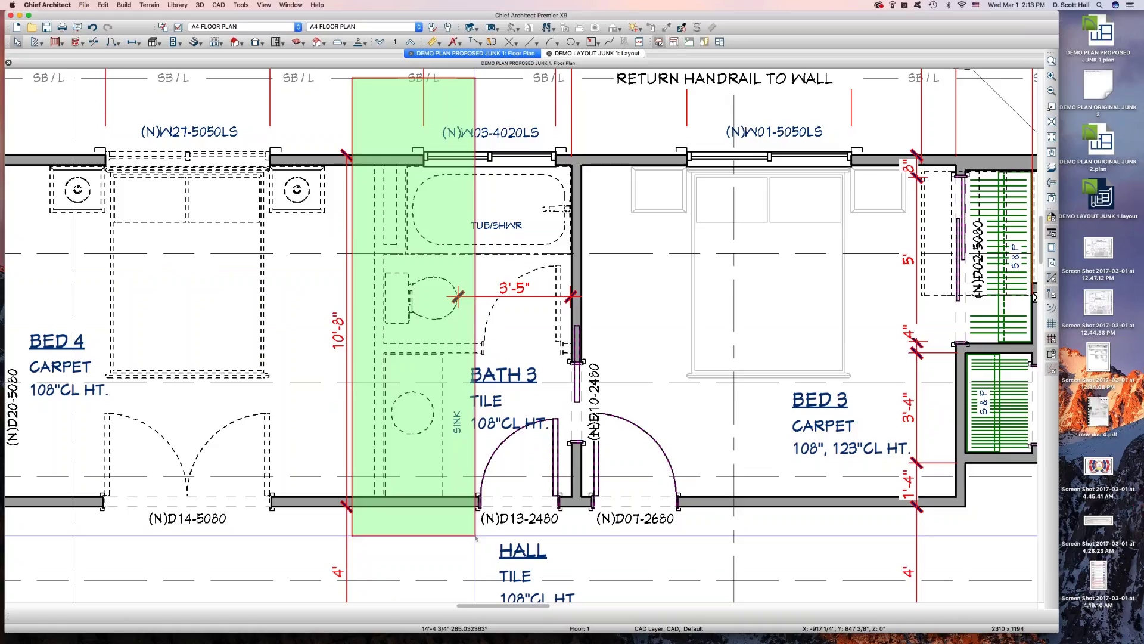
pyautogui.moveTo(475, 537); pyautogui.dragTo(475, 537)
pyautogui.moveTo(476, 537); pyautogui.dragTo(475, 537)
pyautogui.moveTo(435, 459); pyautogui.dragTo(383, 357)
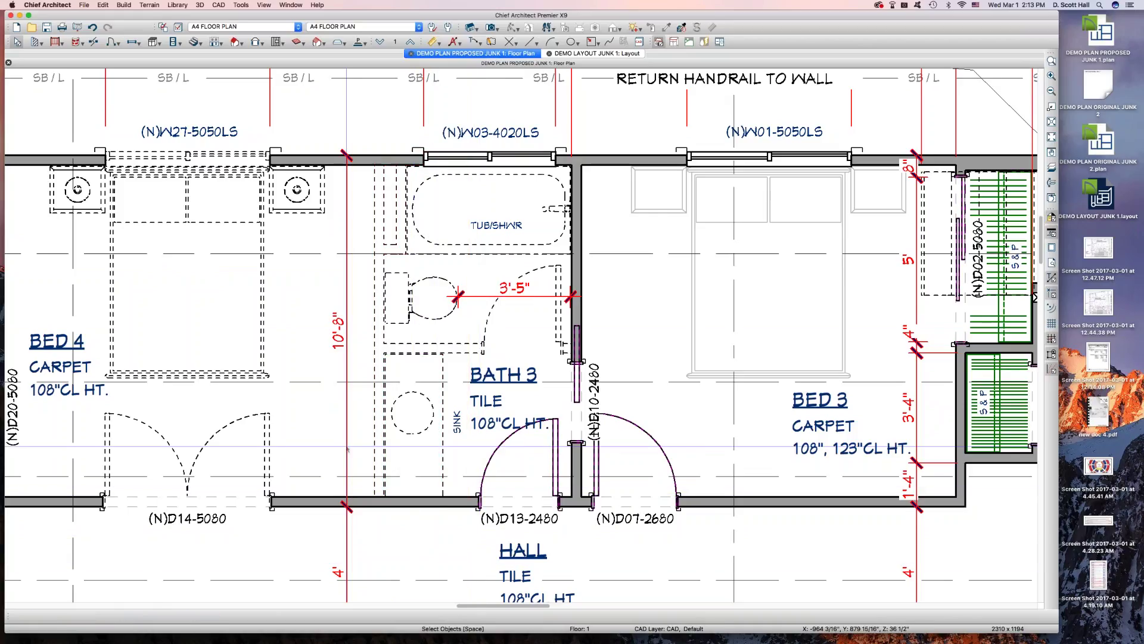
pyautogui.moveTo(366, 410); pyautogui.dragTo(364, 410)
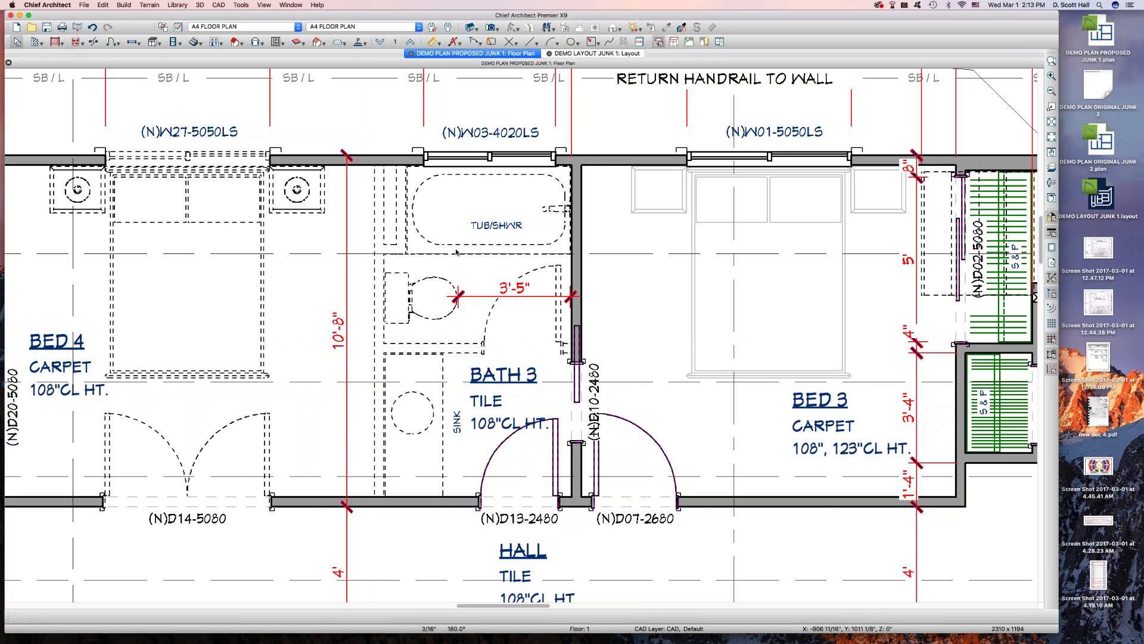
# Step: Examine the deleted demolition walls and filled remaining walls in both as-built plan views on the DEMO LAYOUT JUNK 1 layout
pyautogui.click(590, 54)
pyautogui.click(291, 484)
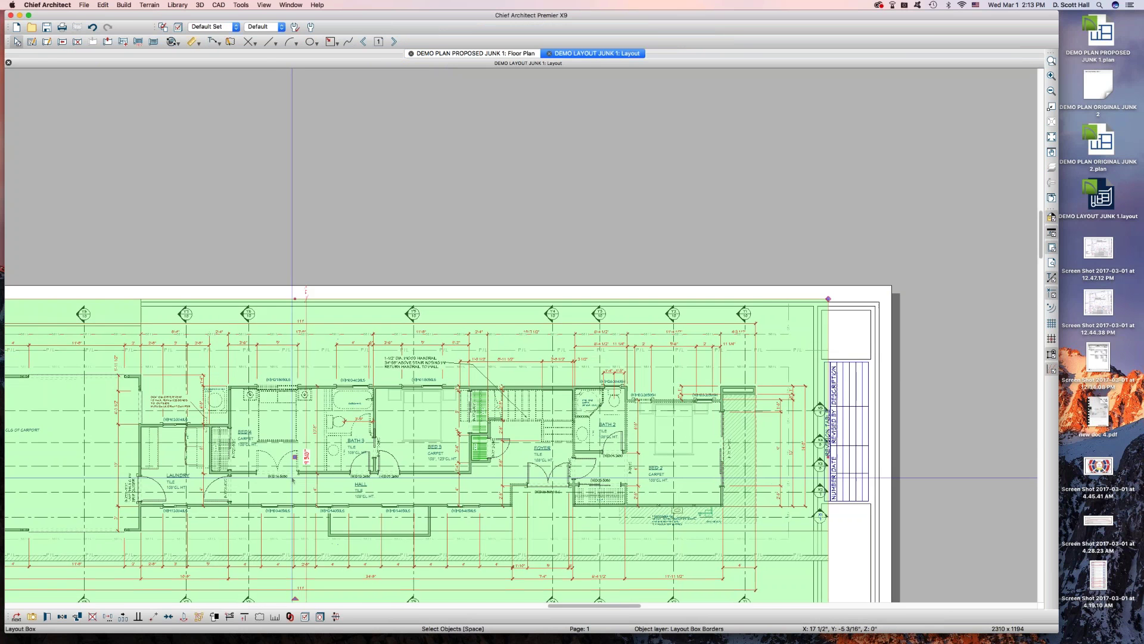
pyautogui.scroll(5, 291, 484)
pyautogui.scroll(-3, 473, 129)
pyautogui.scroll(-5, 474, 129)
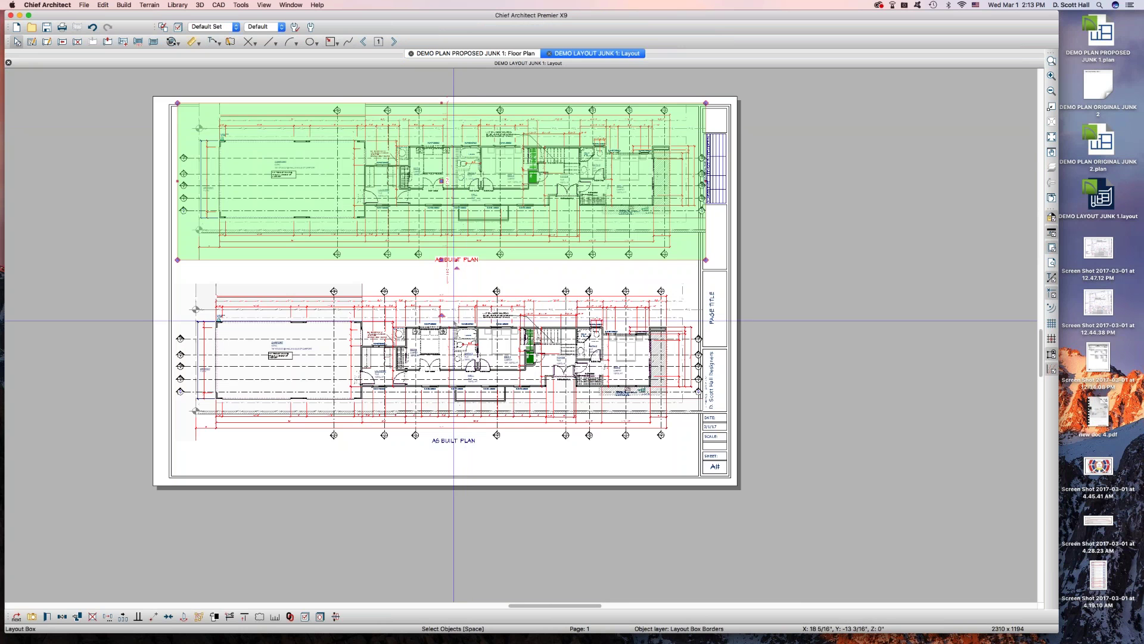
pyautogui.scroll(4, 448, 174)
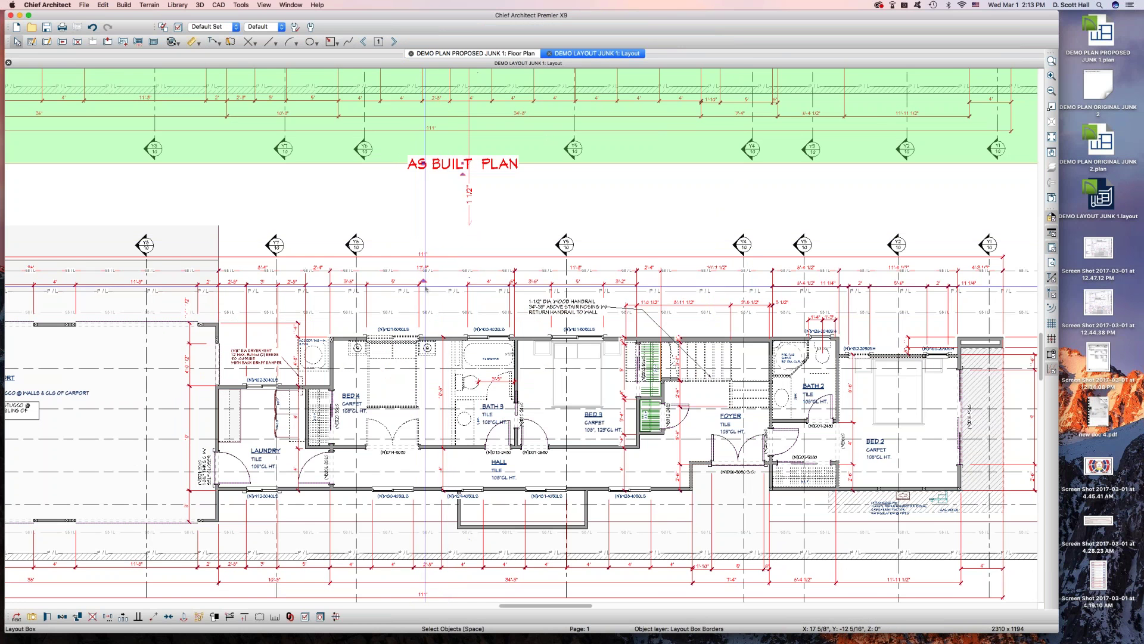
pyautogui.scroll(-5, 448, 174)
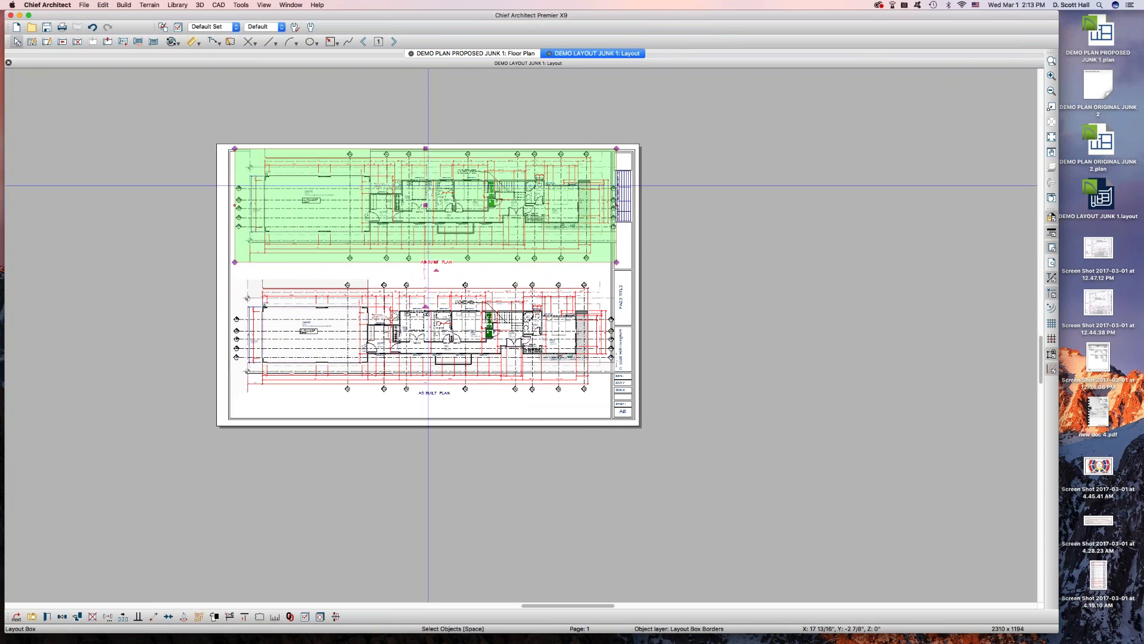
pyautogui.scroll(2, 428, 186)
# Step: Review the upper as-built layout box's layer display options, then open its linked plan and return to the layout
pyautogui.rightClick(429, 186)
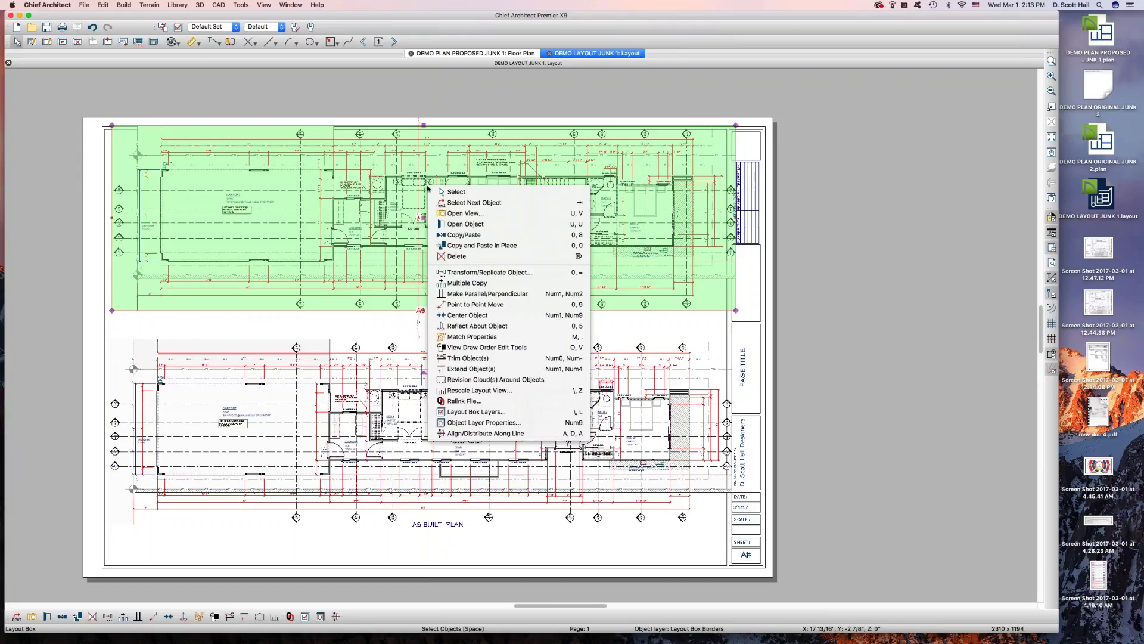
pyautogui.click(448, 411)
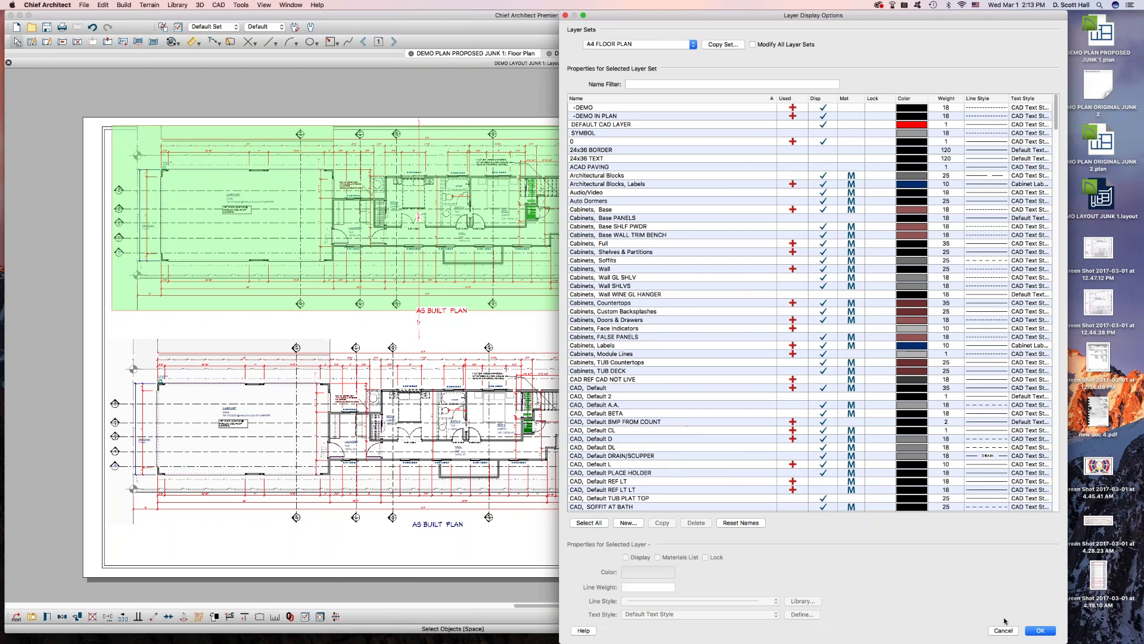
pyautogui.click(1006, 630)
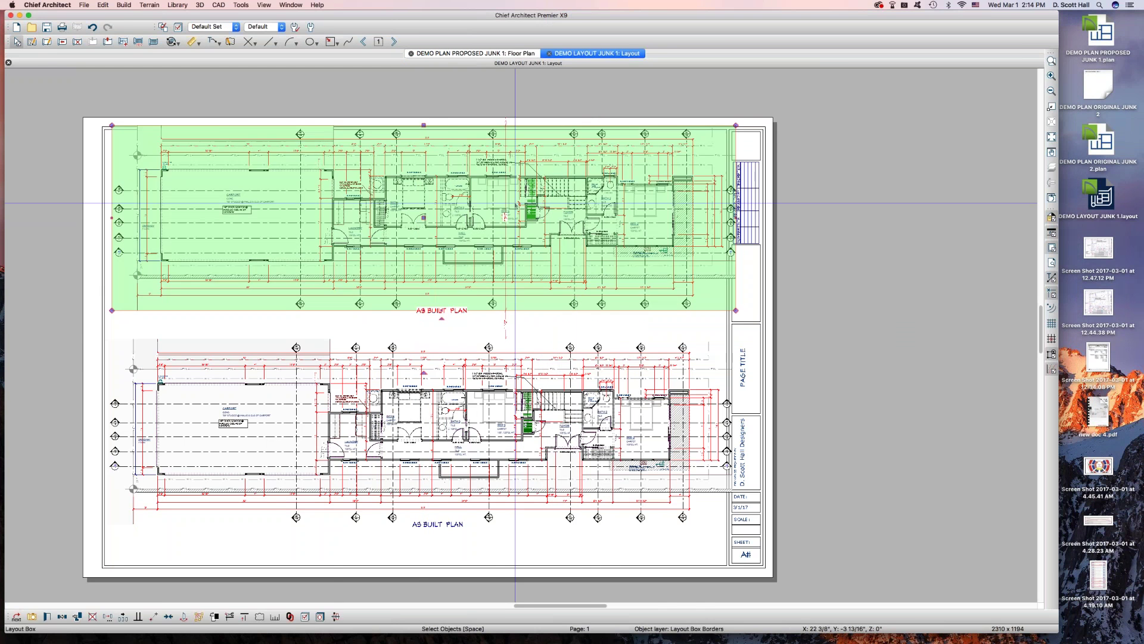
pyautogui.doubleClick(515, 203)
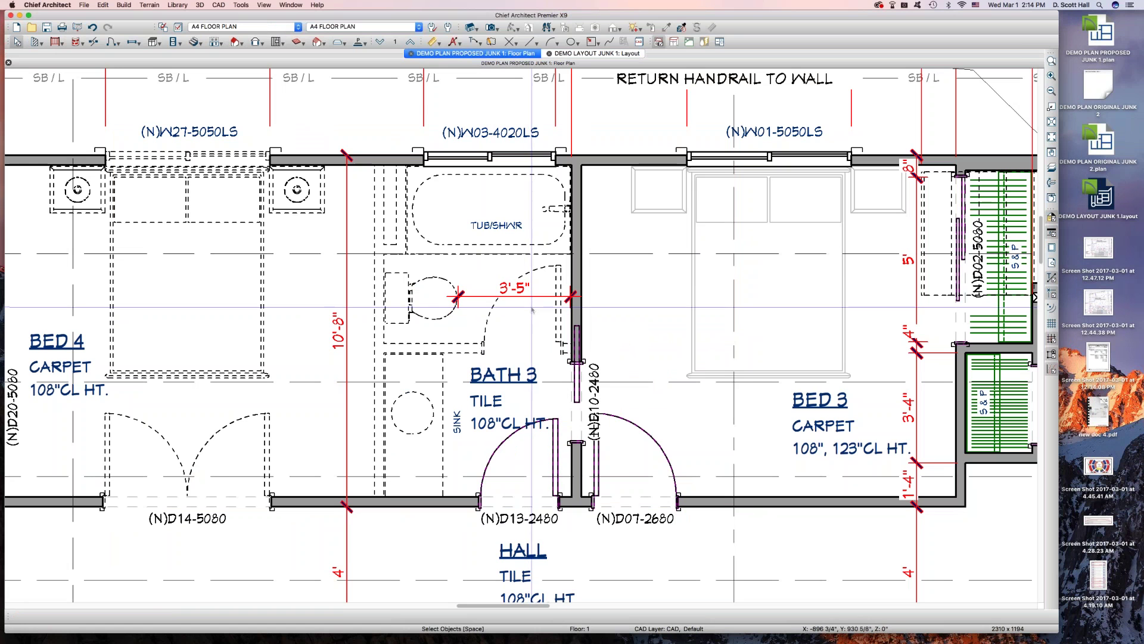
pyautogui.click(602, 54)
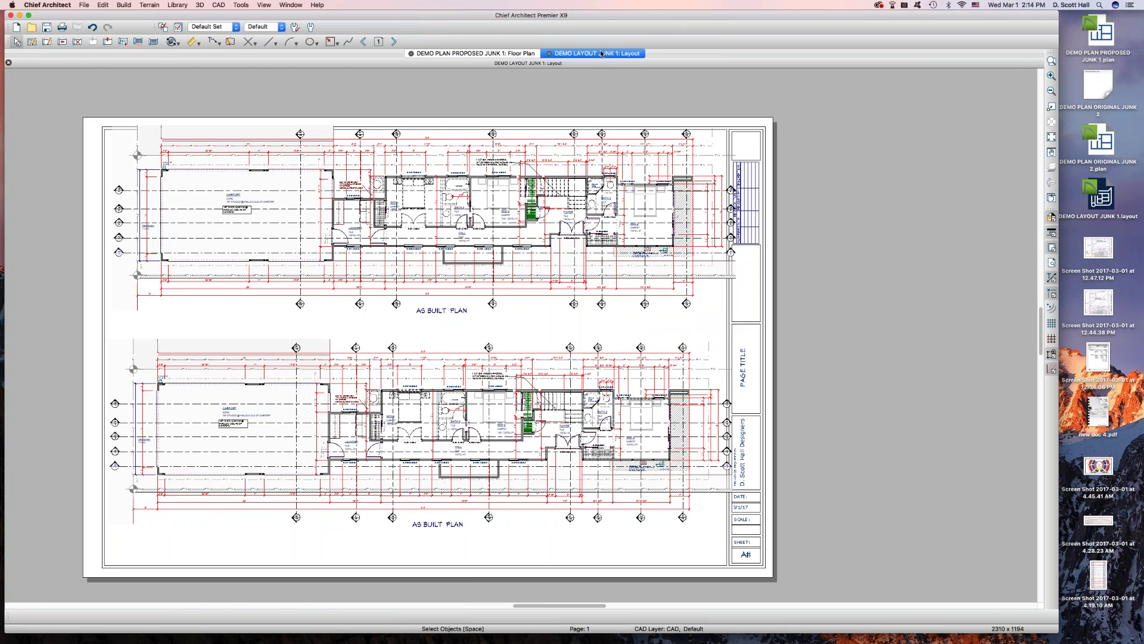
# Step: View the plan files available for relinking the upper as-built layout box, leaving the Relink File dialog without choosing one
pyautogui.click(458, 238)
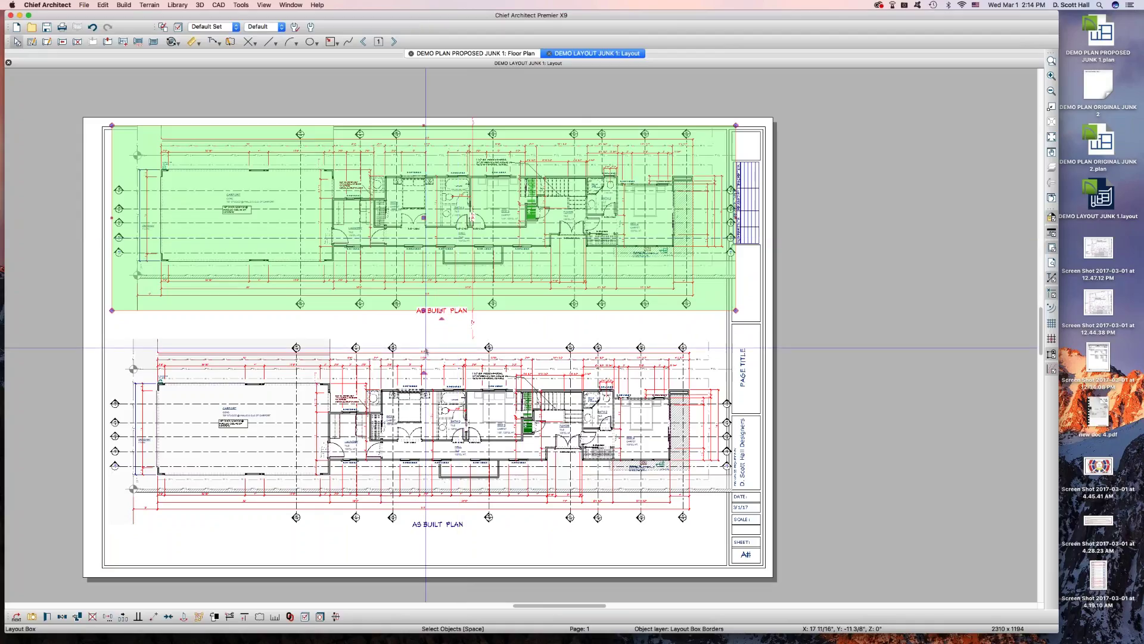
pyautogui.rightClick(451, 216)
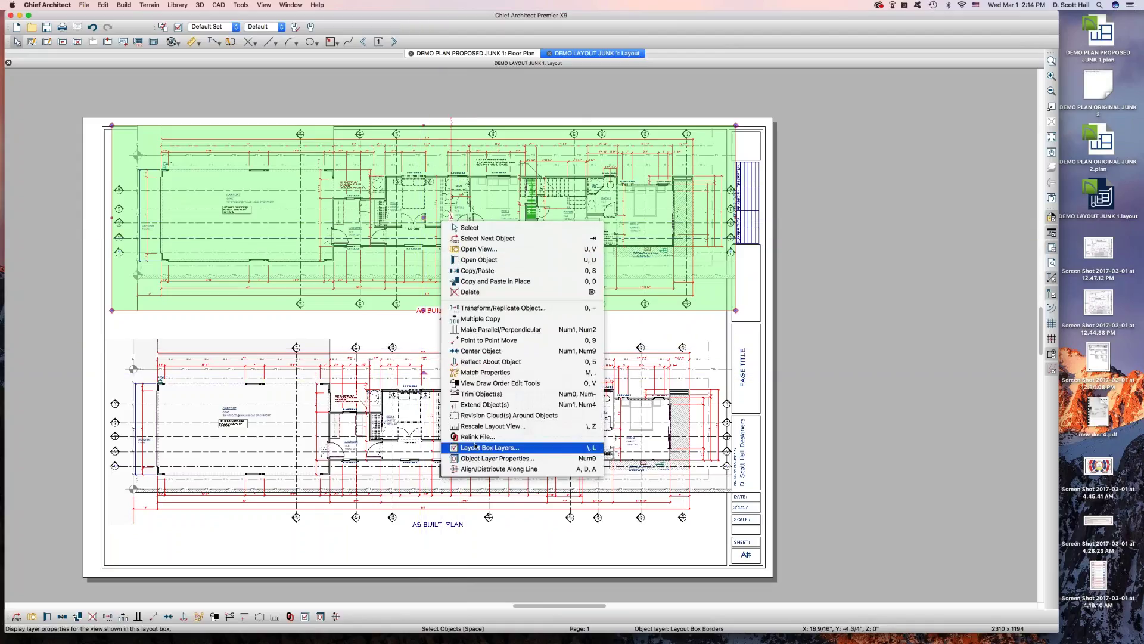
pyautogui.click(475, 437)
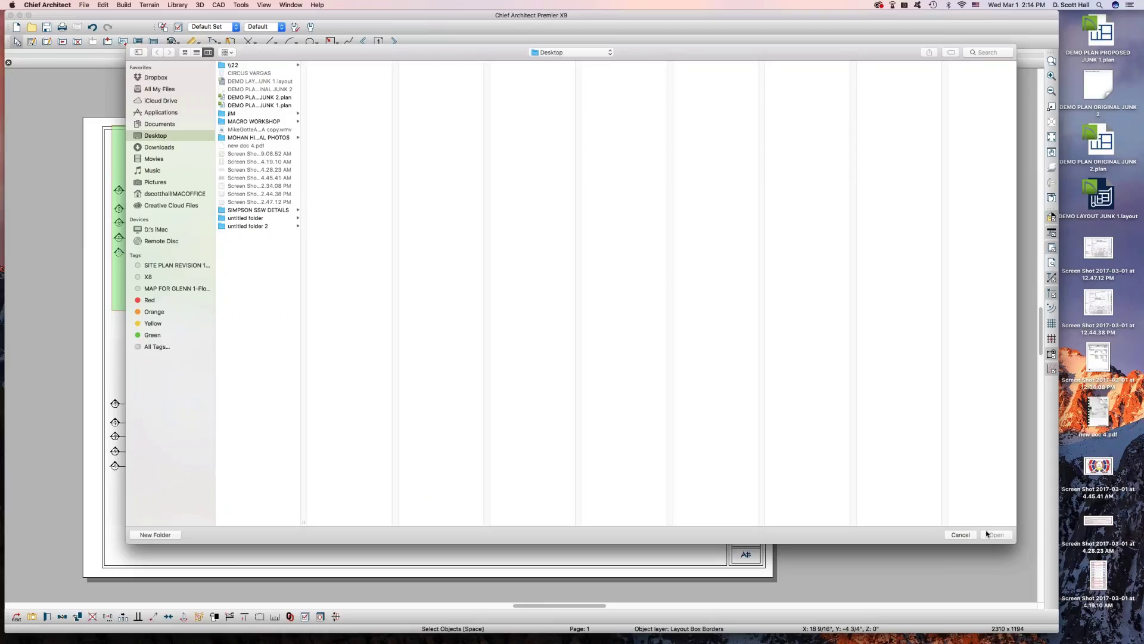
pyautogui.click(955, 535)
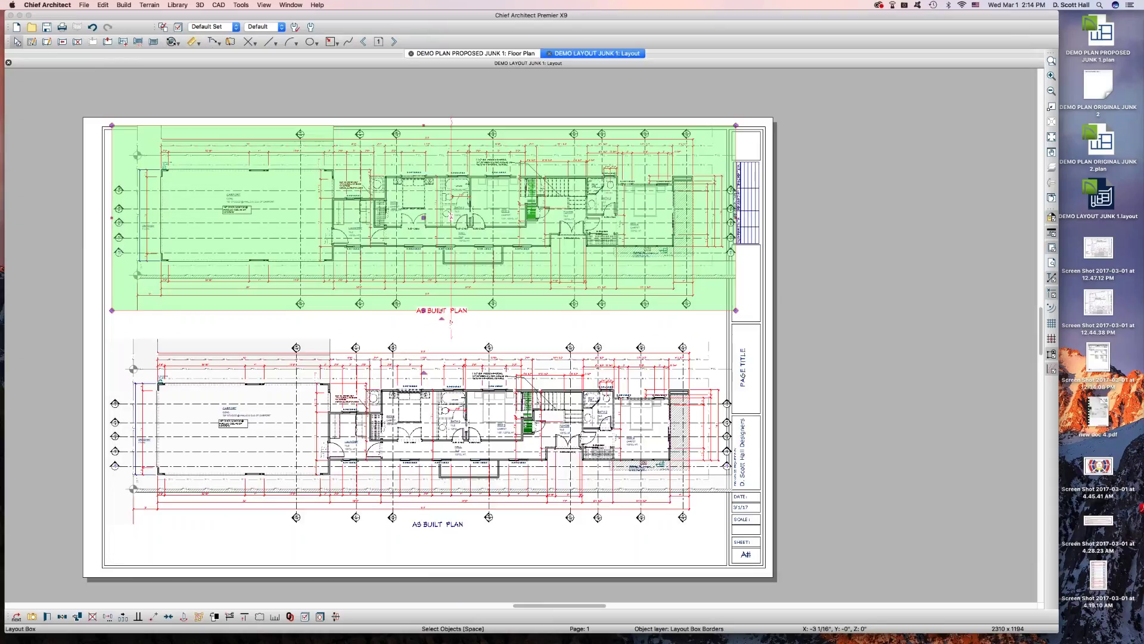